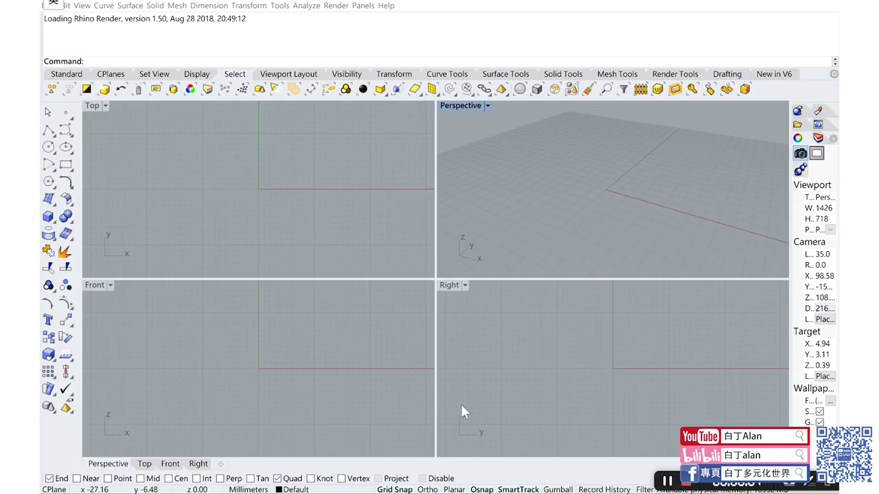
Step: Drag the third bottle photo from the desktop into Rhino's viewport
click(69, 74)
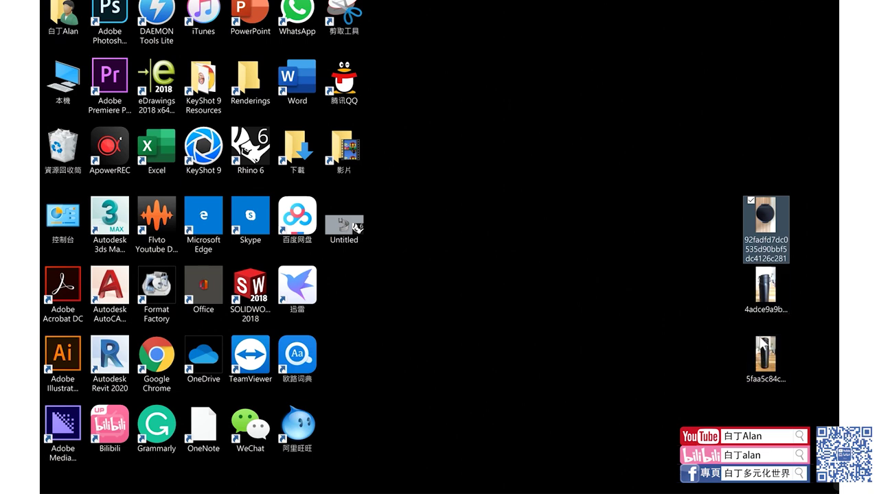
click(765, 293)
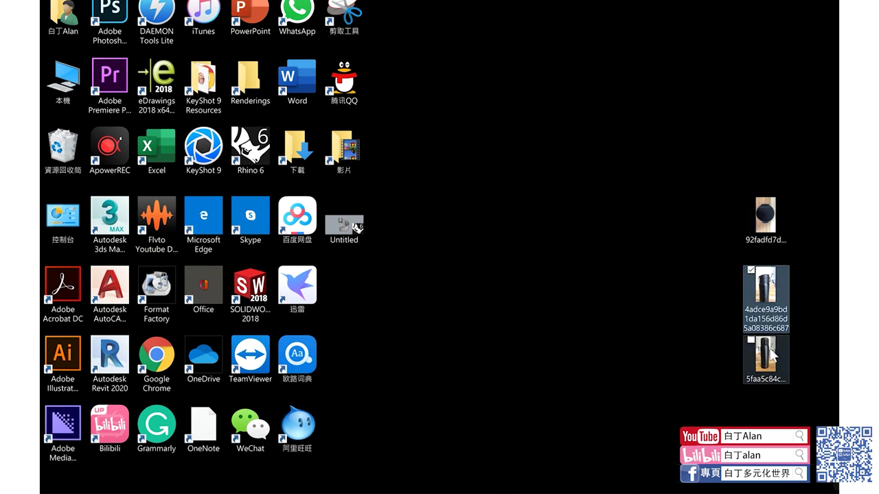
mouse_move(766, 358)
mouse_down()
mouse_move(325, 486)
mouse_move(249, 355)
mouse_up()
Step: Place the bottle photo as a picture in the Front view, then maximize that viewport
click(407, 287)
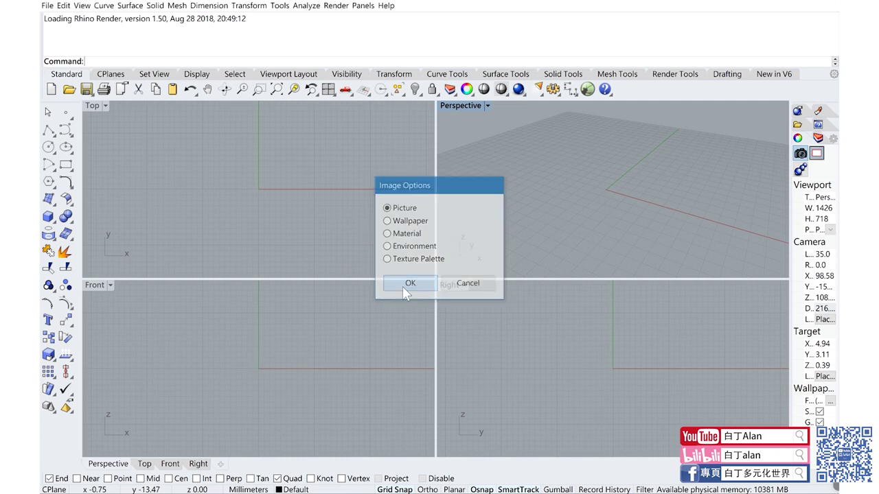
click(261, 366)
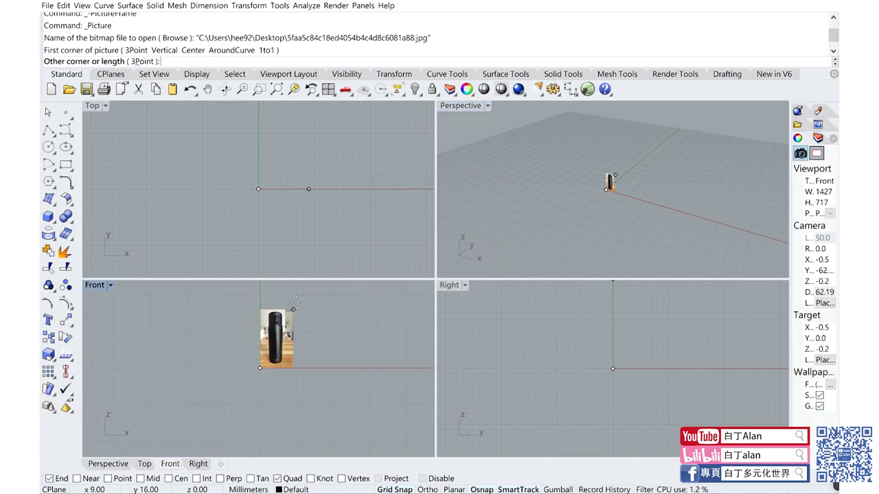
click(323, 286)
scroll(288, 316, up, 2)
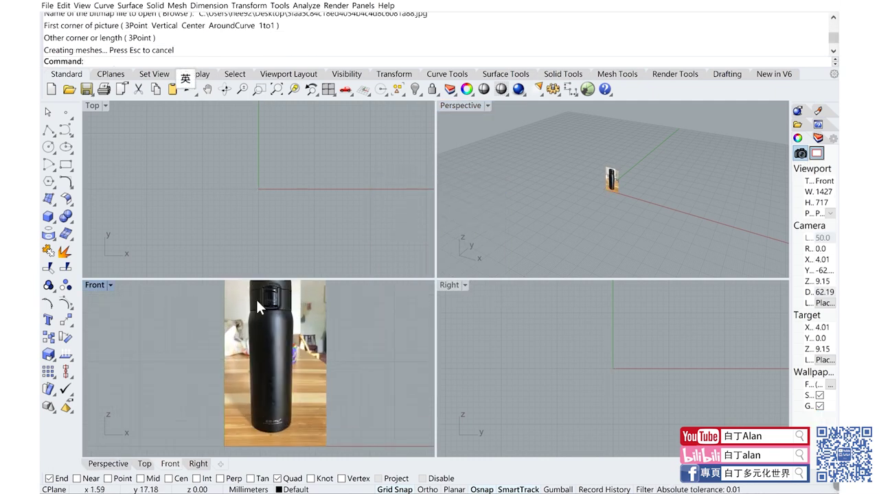
click(256, 297)
double_click(96, 285)
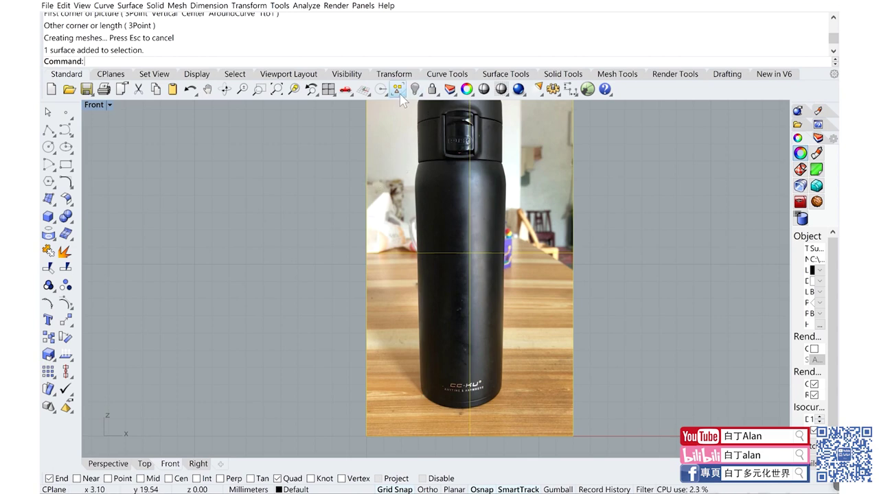
Step: Lock the bottle picture so it can't be moved
key(ctrl+l)
scroll(427, 245, down, 5)
scroll(447, 249, up, 5)
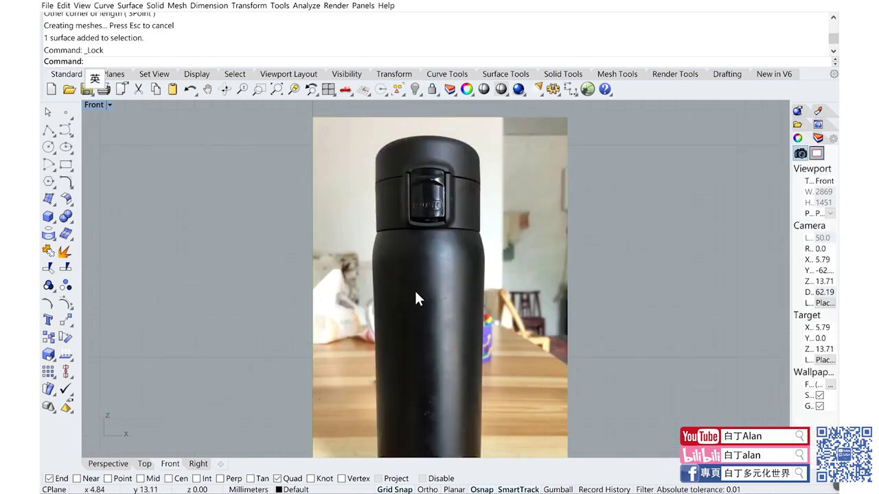
Step: Trace the bottle's base and side with a three-point polyline
click(48, 130)
scroll(480, 201, down, 2)
scroll(423, 381, up, 2)
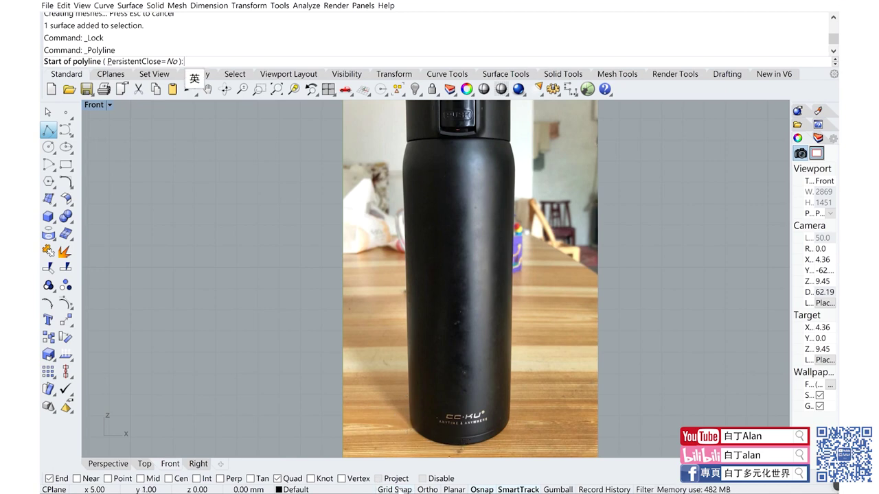
scroll(435, 428, down, 3)
scroll(439, 398, up, 5)
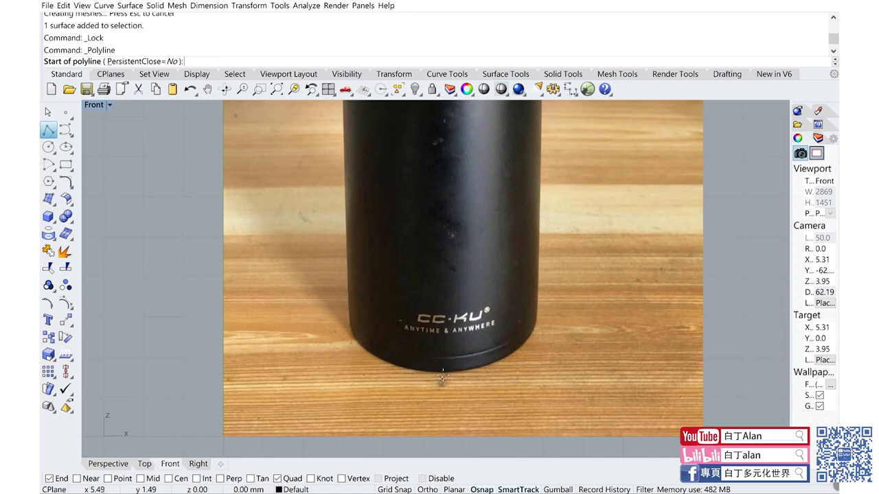
click(442, 358)
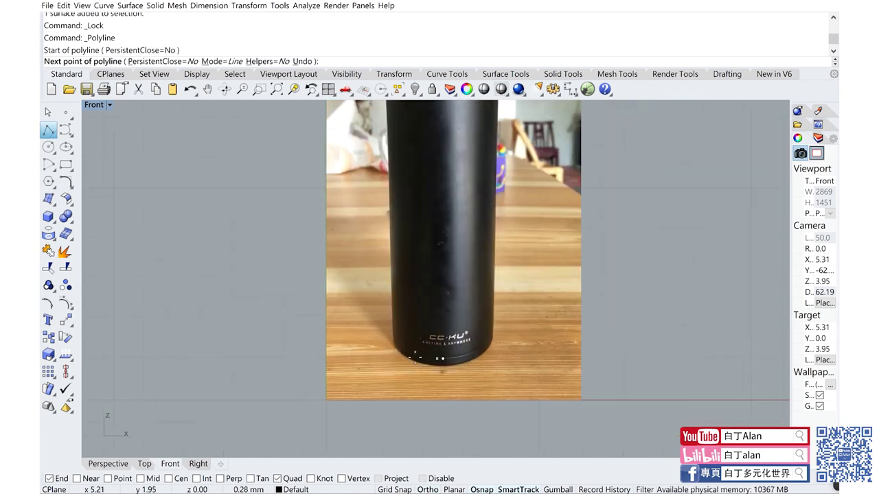
click(393, 360)
scroll(393, 359, down, 3)
scroll(390, 232, up, 1)
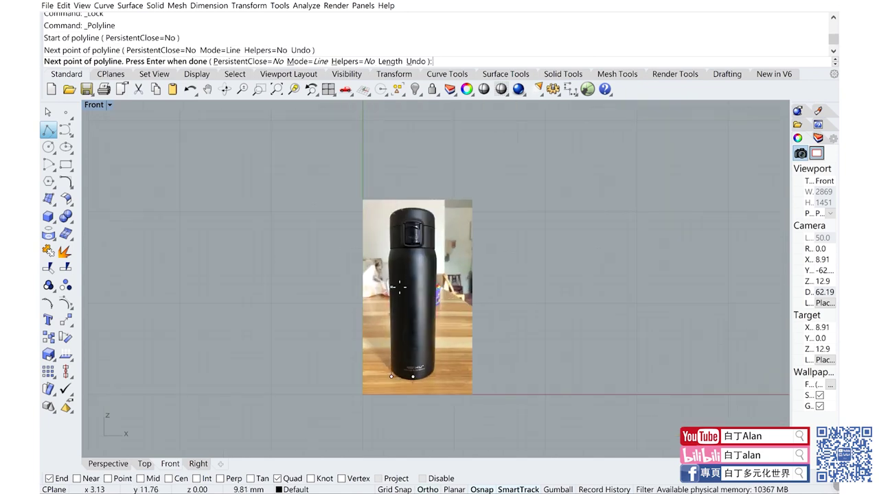
scroll(390, 231, up, 4)
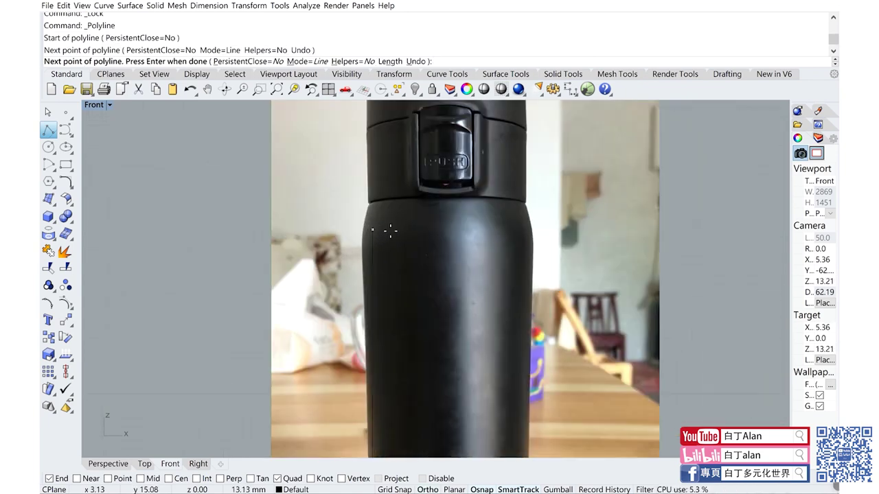
click(358, 250)
key(Return)
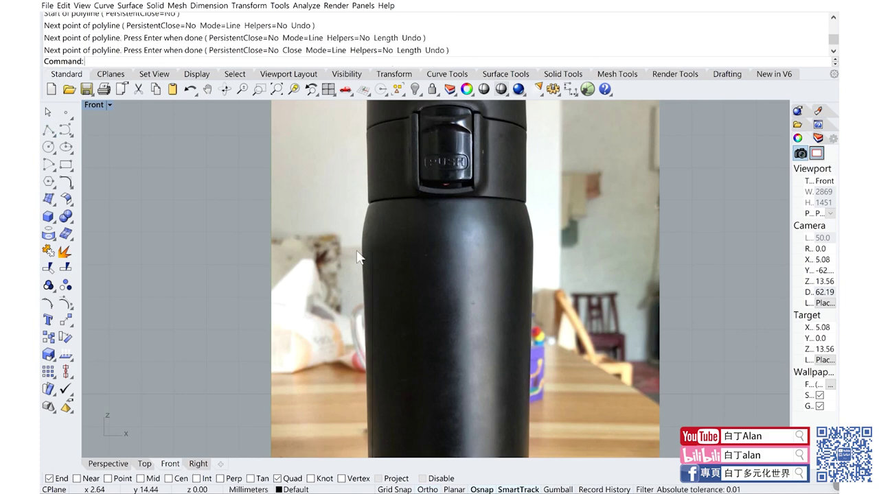
Step: Move the traced polyline to the left of the photo
scroll(384, 276, up, 3)
scroll(385, 282, down, 3)
mouse_move(380, 284)
mouse_down()
mouse_move(286, 300)
mouse_move(272, 287)
mouse_up()
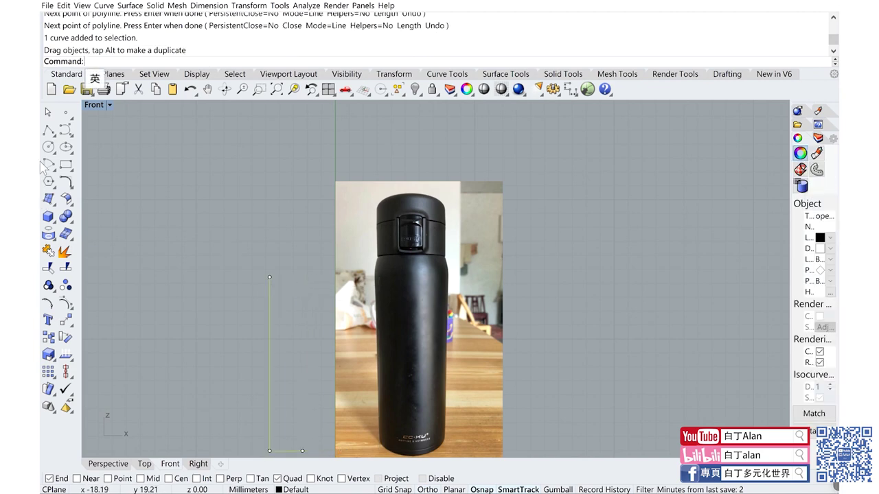
Step: Draw a three-point curve from the polyline's top end toward the bottle's shoulder
click(66, 130)
scroll(278, 233, up, 3)
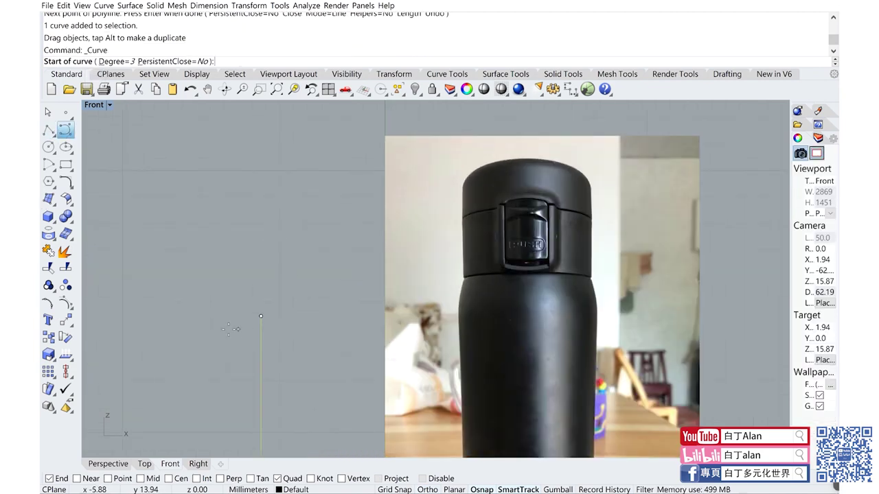
click(263, 317)
scroll(255, 310, up, 2)
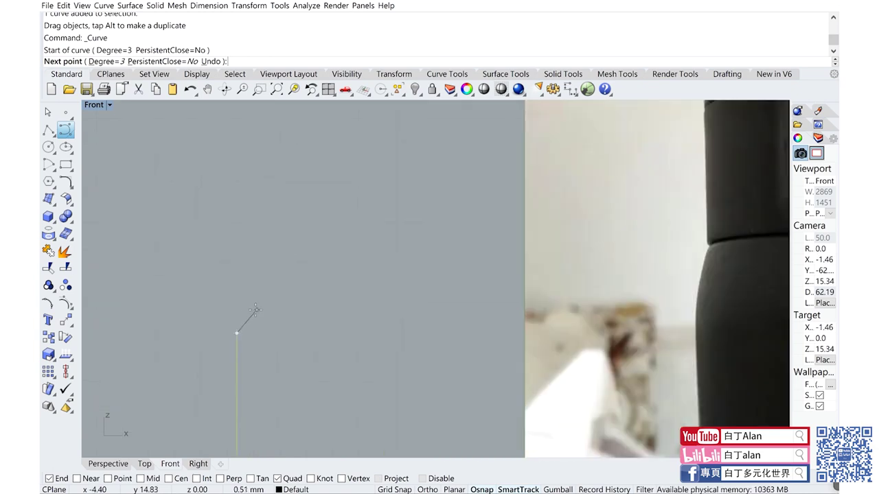
shift+click(236, 317)
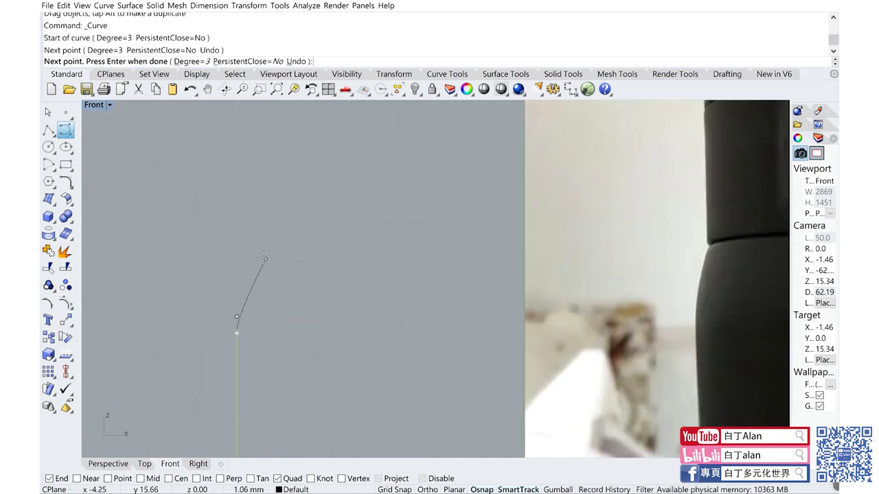
scroll(264, 257, down, 3)
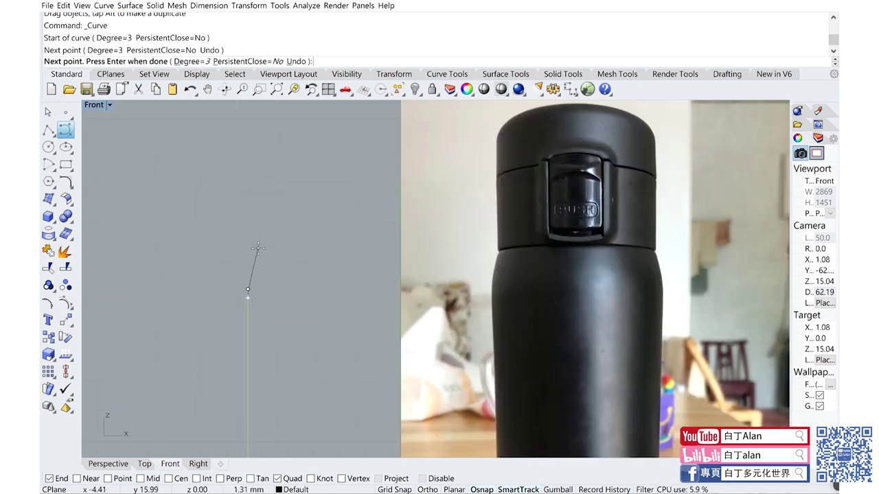
click(263, 260)
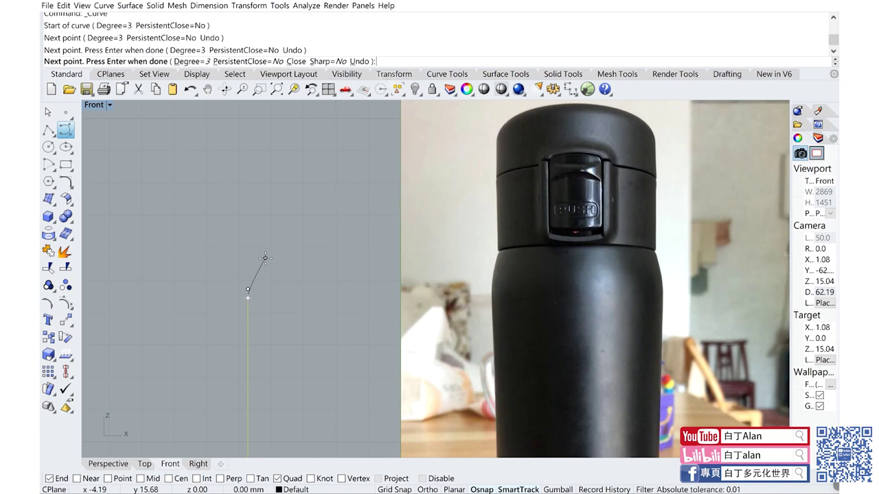
key(Return)
Step: Reshape the curve, pulling its top point left and raising its middle point
scroll(256, 276, up, 3)
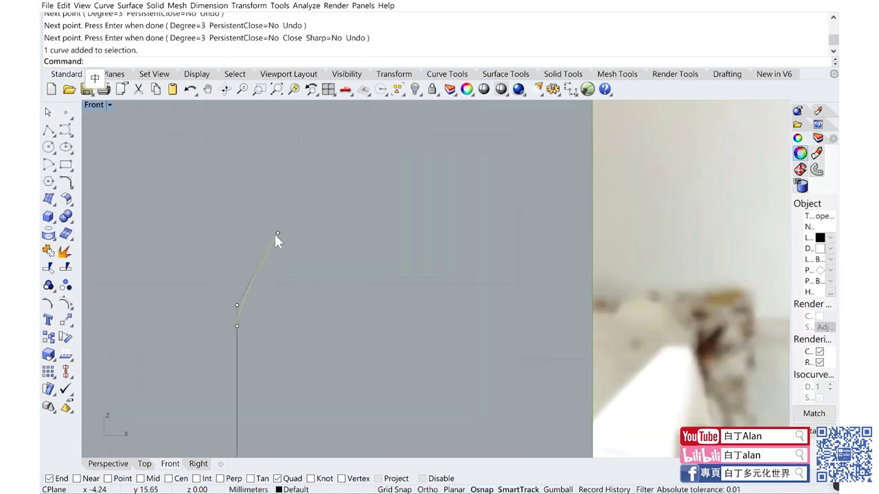
click(276, 234)
drag(276, 234, 261, 234)
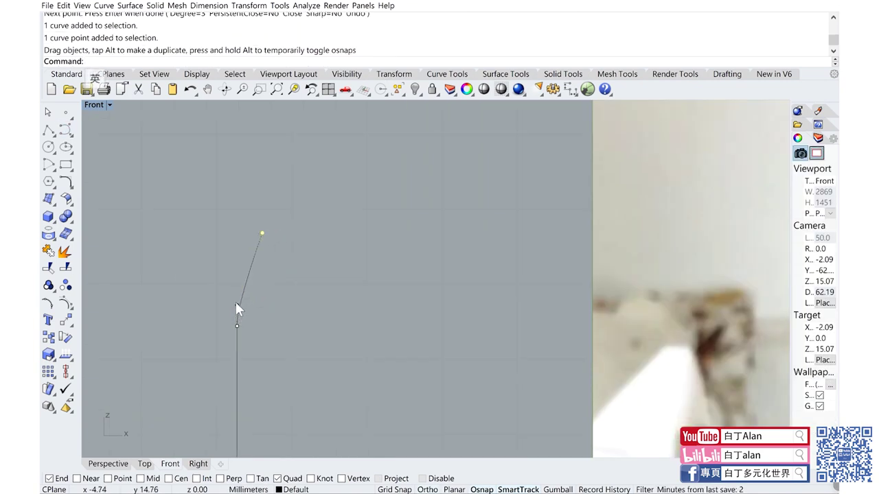
drag(236, 325, 235, 295)
scroll(234, 280, down, 3)
scroll(247, 292, down, 3)
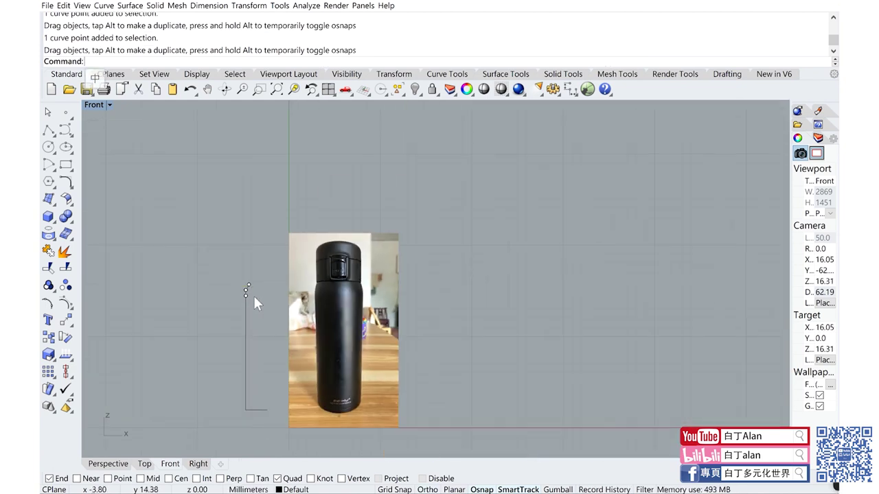
scroll(255, 330, up, 2)
scroll(256, 357, down, 3)
scroll(259, 384, up, 2)
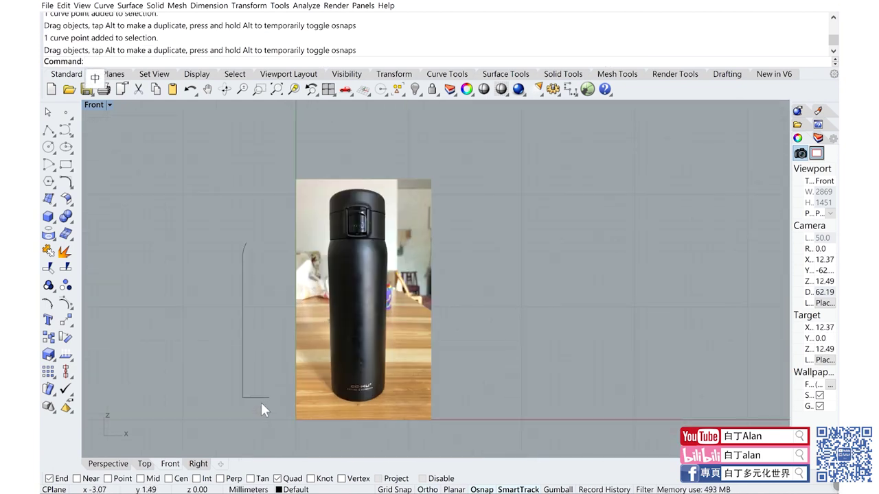
Step: Start another polyline, then cancel it unfinished
click(48, 130)
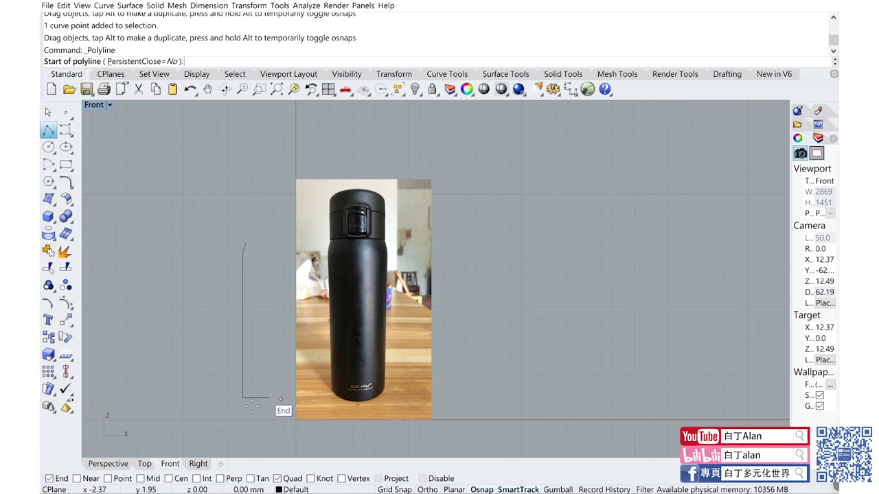
scroll(253, 397, up, 3)
scroll(253, 397, up, 1)
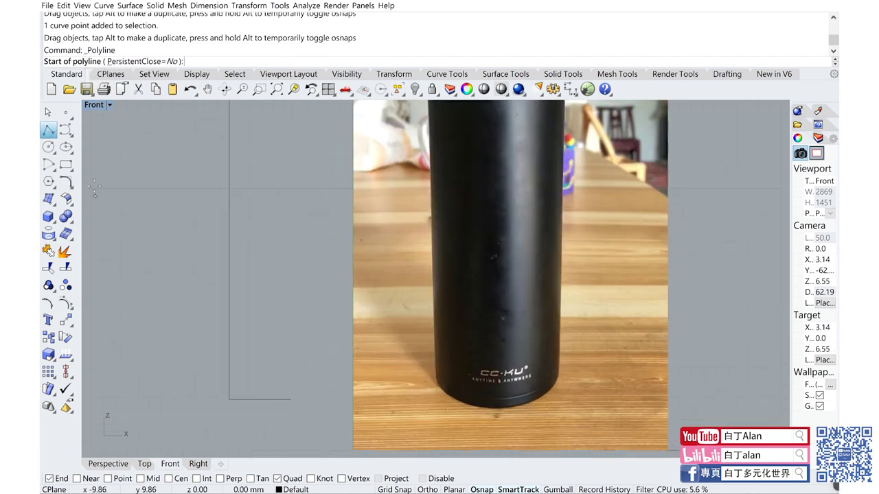
scroll(282, 371, down, 5)
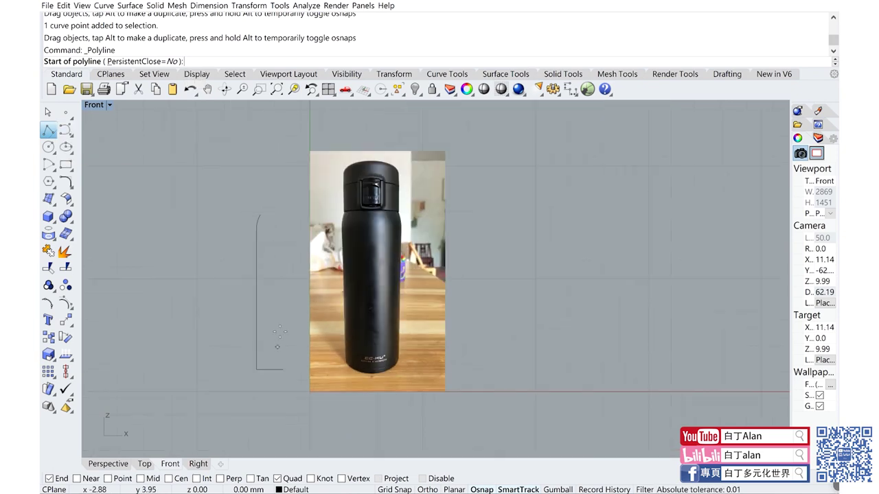
scroll(265, 199, up, 4)
scroll(252, 279, up, 2)
key(Escape)
Step: Select the straight profile line and the upper curve, then clear the selection
click(236, 268)
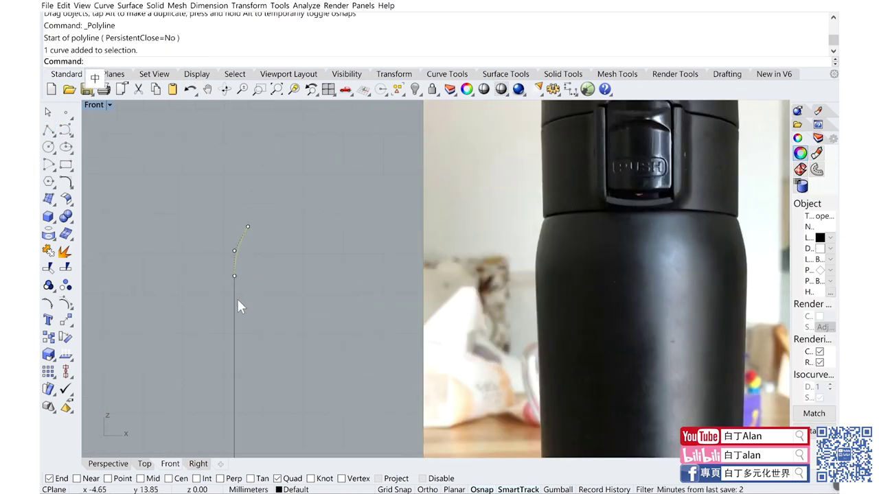
click(236, 298)
click(236, 266)
key(shift)
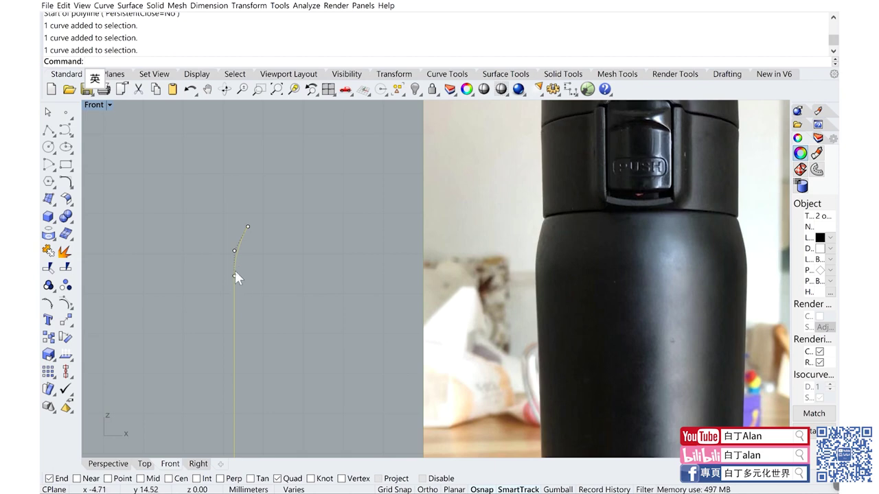
scroll(236, 256, down, 5)
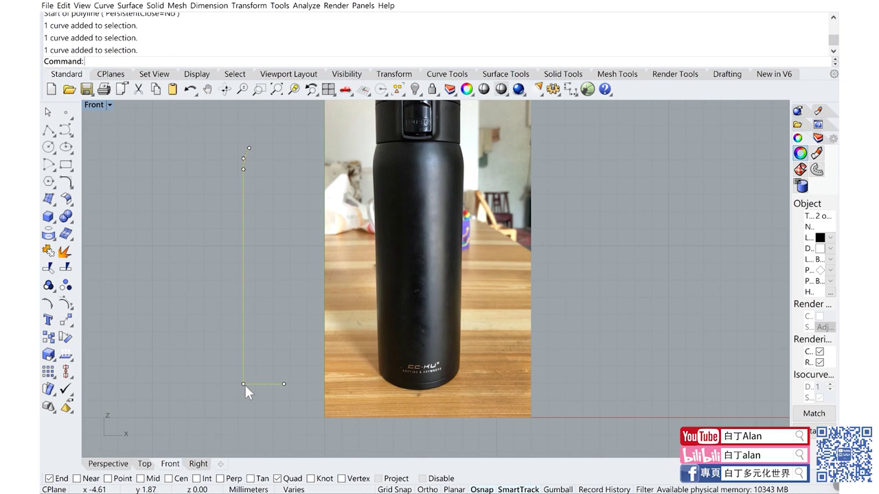
scroll(245, 384, up, 3)
scroll(244, 383, up, 3)
scroll(243, 370, down, 5)
scroll(254, 367, down, 4)
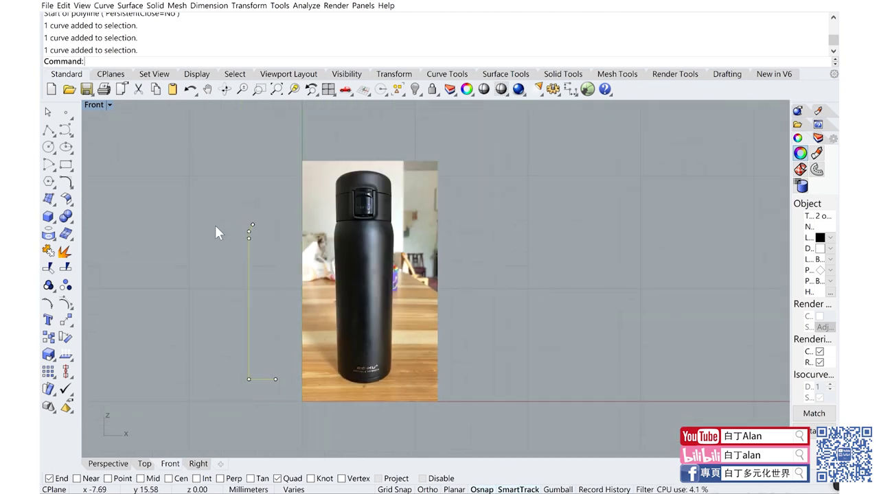
click(91, 175)
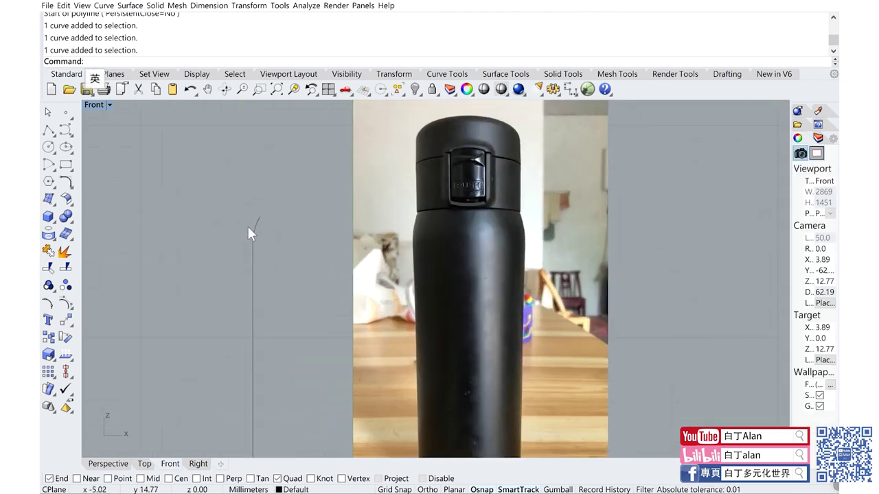
Step: Draw a horizontal–vertical–horizontal step polyline from the curve's end up to the lid top
click(49, 130)
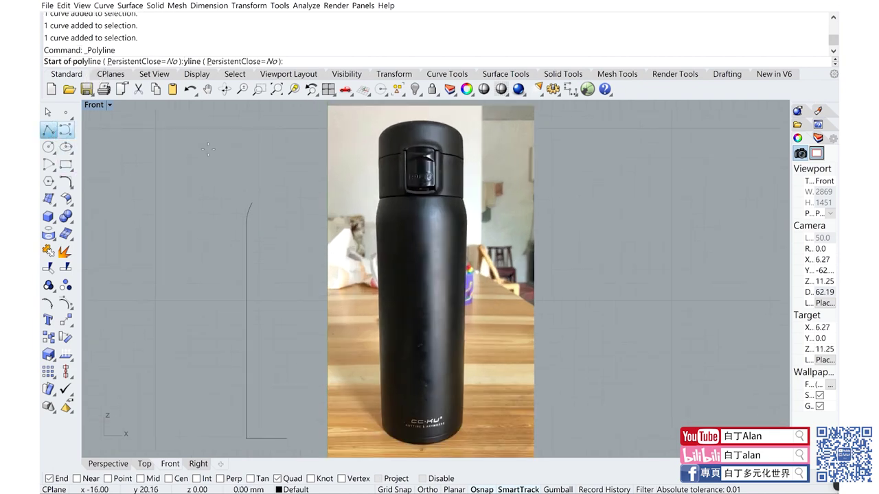
scroll(264, 218, up, 2)
scroll(264, 219, up, 2)
click(287, 227)
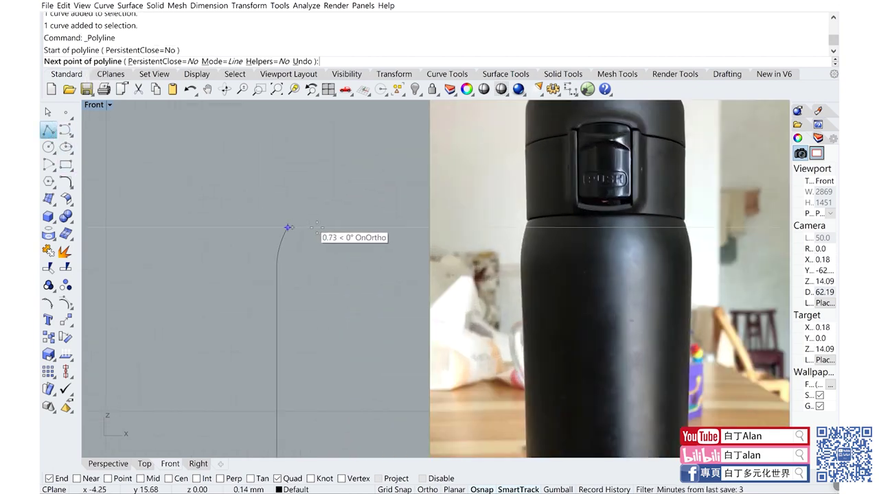
click(331, 228)
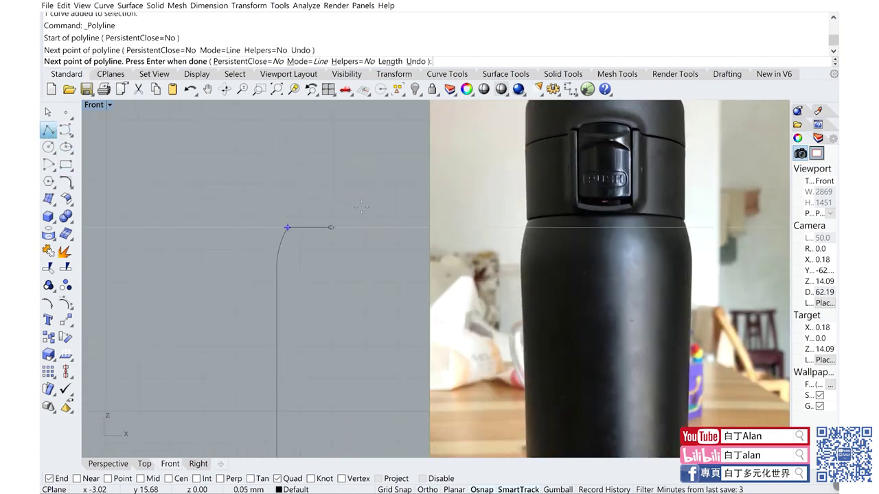
click(332, 178)
scroll(332, 178, down, 4)
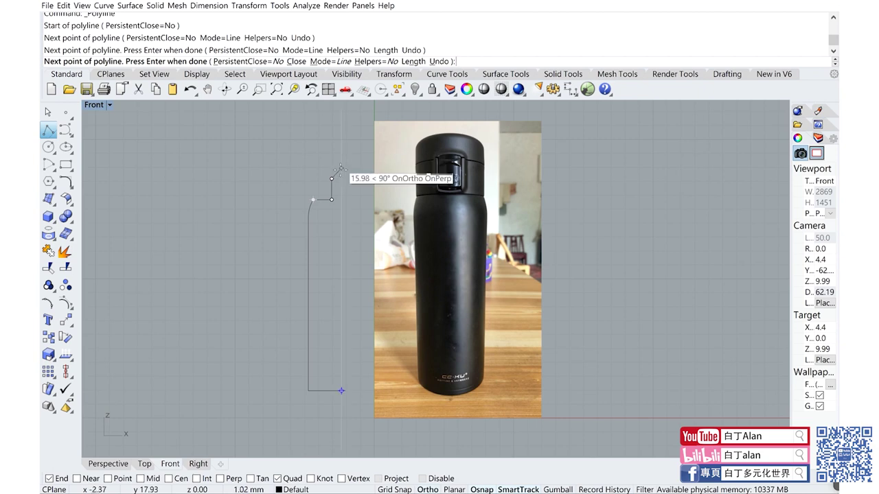
click(341, 179)
scroll(332, 186, up, 3)
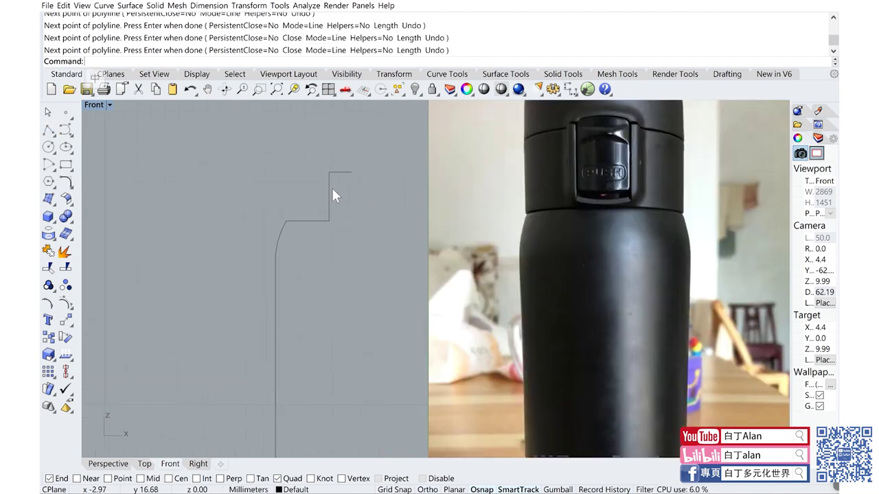
key(Return)
Step: Window-select the vertical step's vertices, then all three profile curves
mouse_move(341, 165)
mouse_down()
mouse_move(326, 231)
mouse_move(306, 233)
mouse_up()
scroll(345, 218, down, 2)
scroll(343, 219, down, 2)
scroll(344, 218, down, 1)
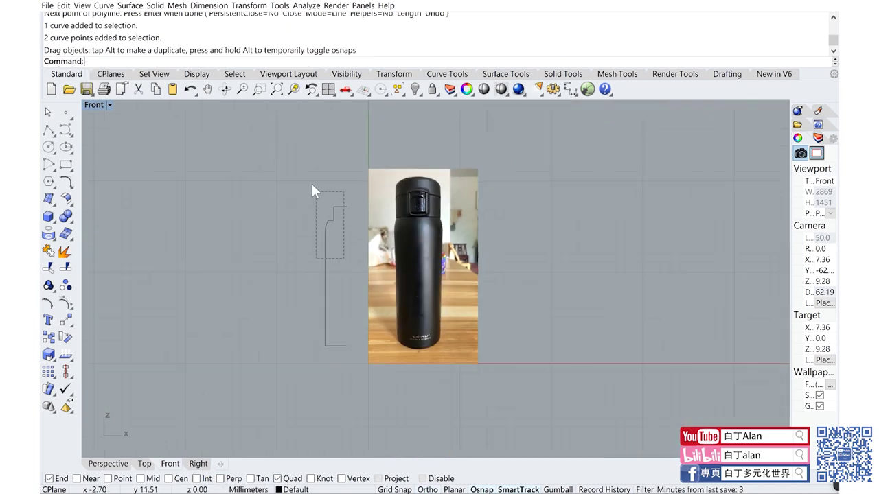
drag(311, 182, 357, 357)
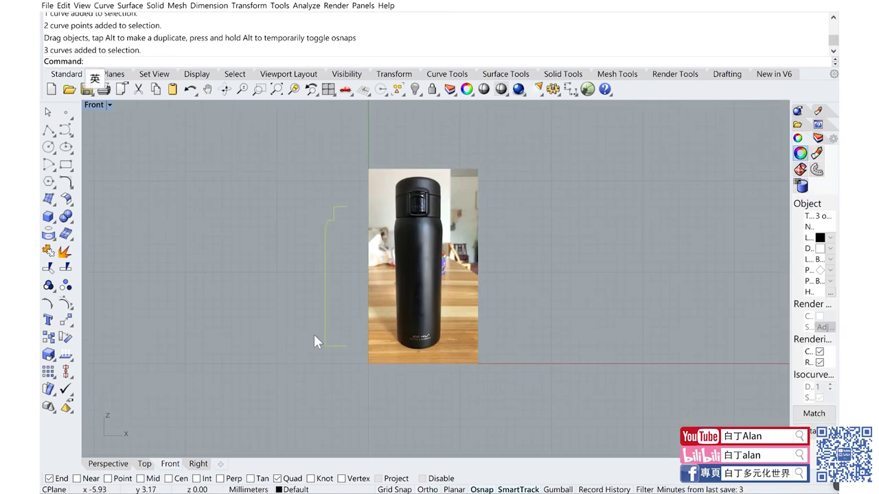
Step: Join the three profile curves into one outline and zoom in on the lid area
click(49, 251)
scroll(326, 177, up, 1)
scroll(318, 197, up, 2)
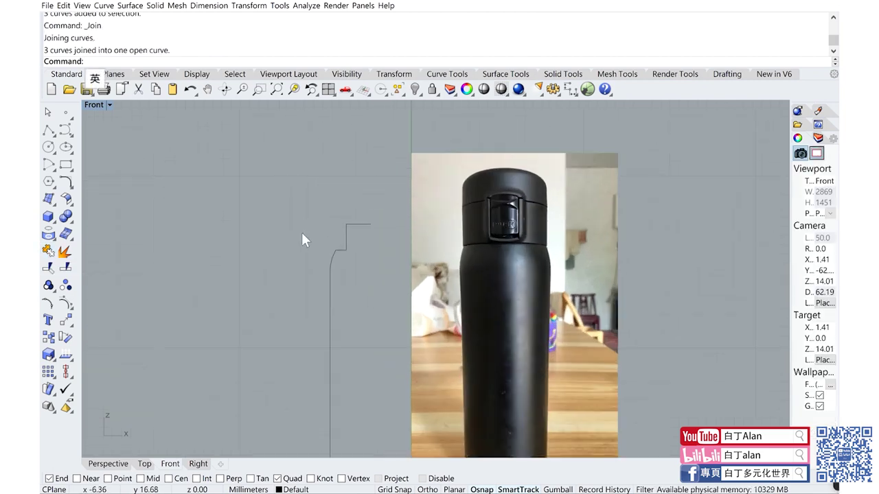
scroll(465, 220, up, 2)
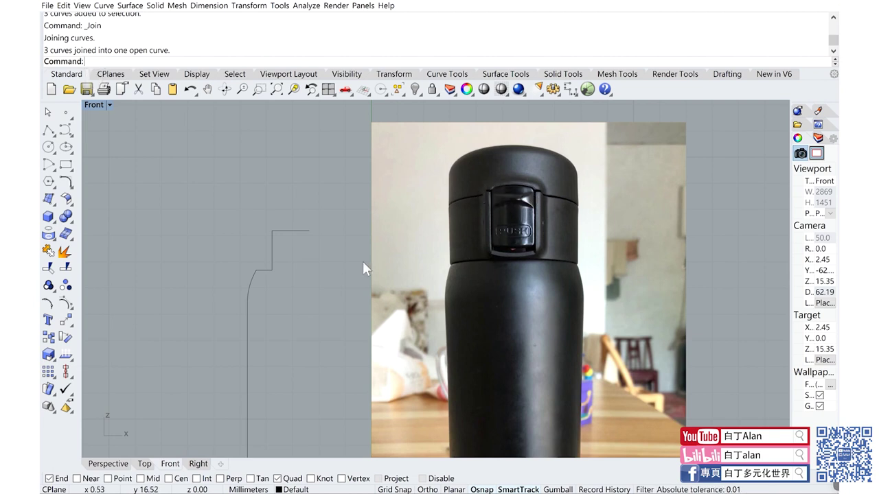
click(48, 129)
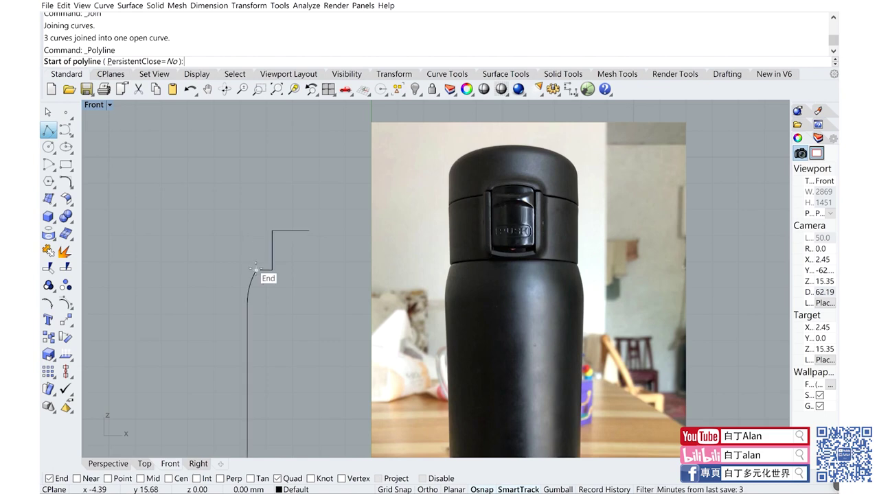
Step: Turn on the outline's control points and shift the neck step's points left to match the photo
key(Escape)
scroll(266, 251, up, 3)
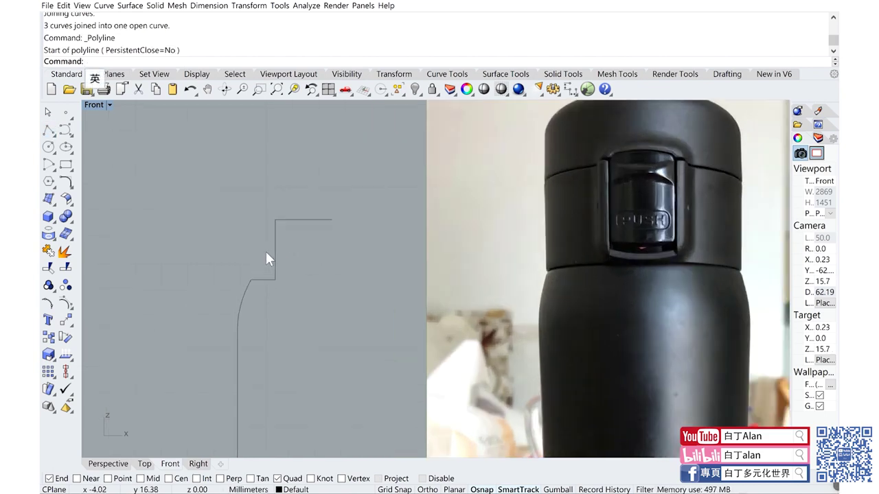
click(274, 246)
mouse_move(270, 209)
mouse_down()
mouse_move(294, 291)
mouse_move(271, 294)
mouse_up()
scroll(268, 285, up, 2)
scroll(271, 294, down, 1)
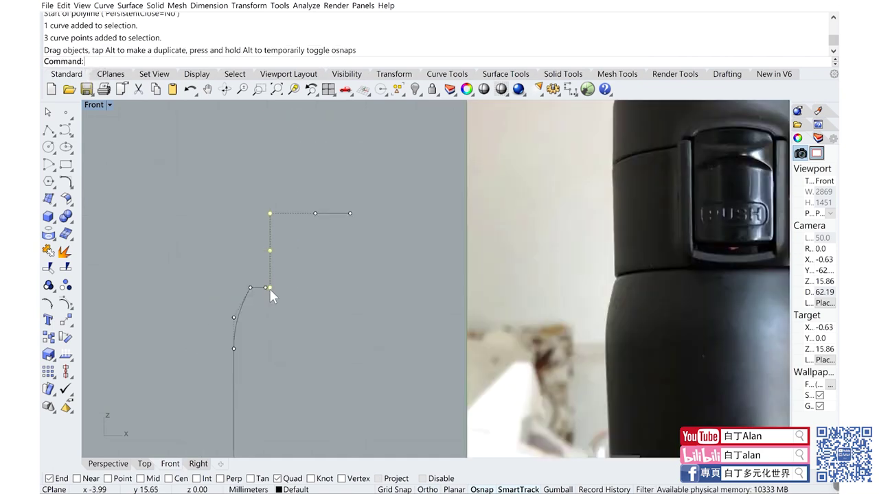
key(Escape)
scroll(259, 286, up, 1)
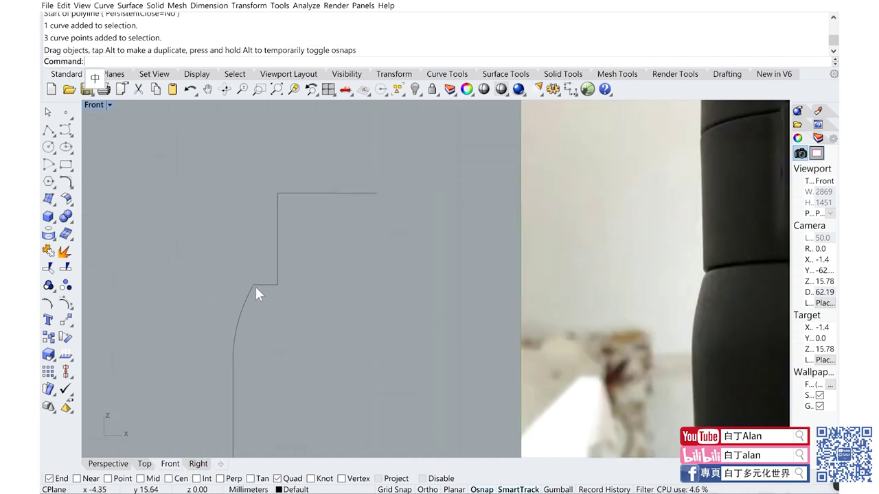
drag(255, 312, 240, 271)
key(Escape)
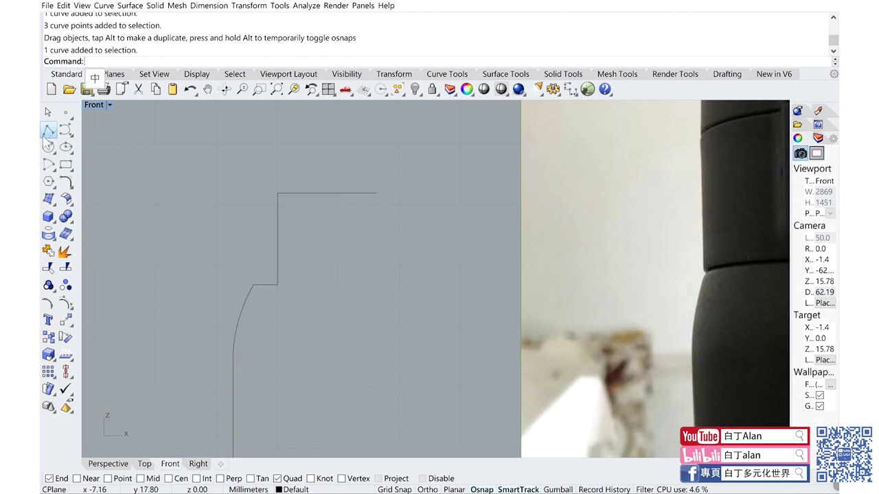
click(48, 131)
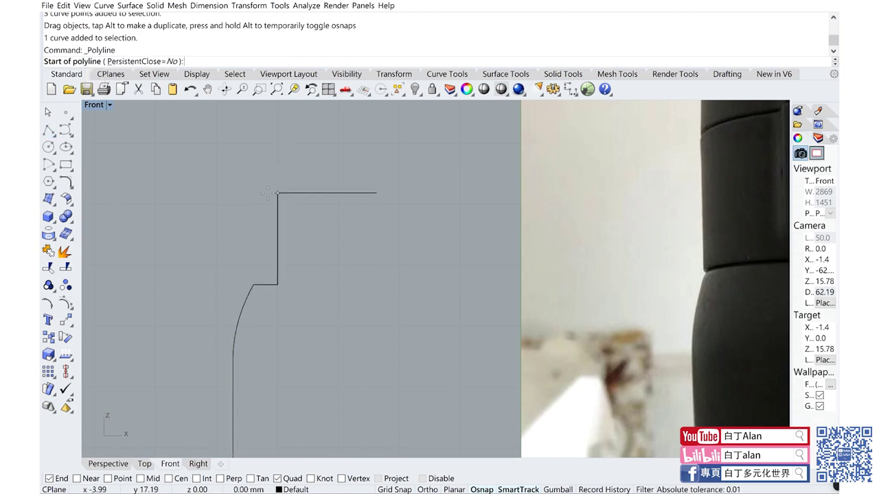
Step: Draw the tall outer lid profile from the step corner up to a flat top edge
click(278, 193)
click(278, 285)
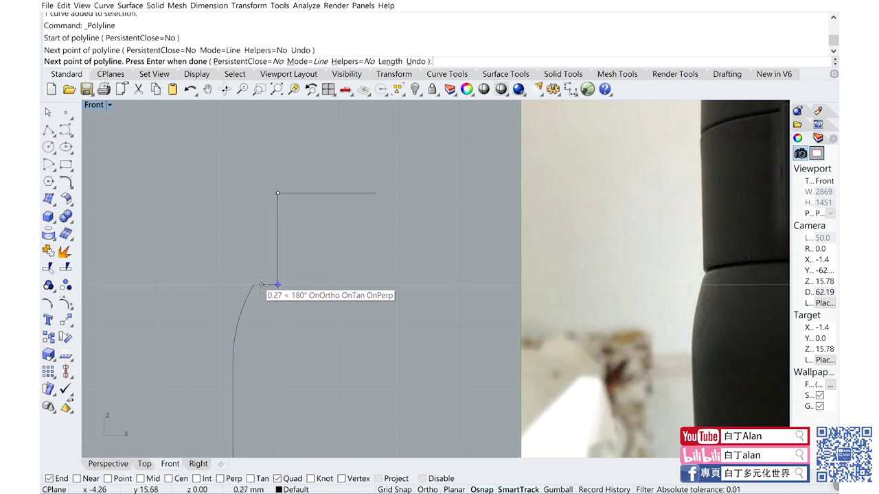
click(254, 284)
scroll(255, 284, down, 3)
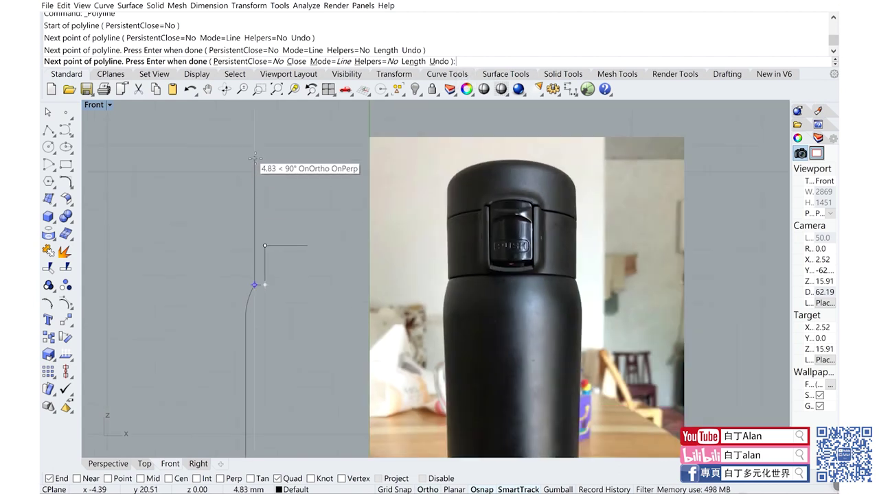
click(254, 154)
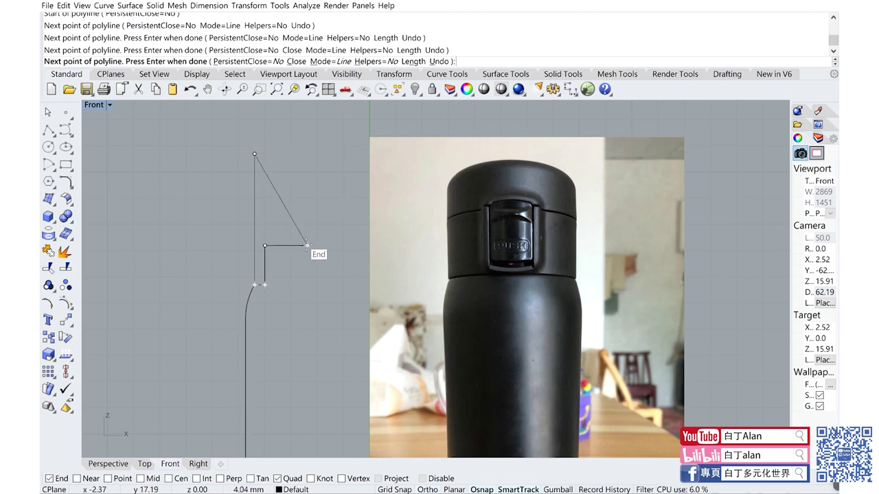
click(309, 153)
key(Return)
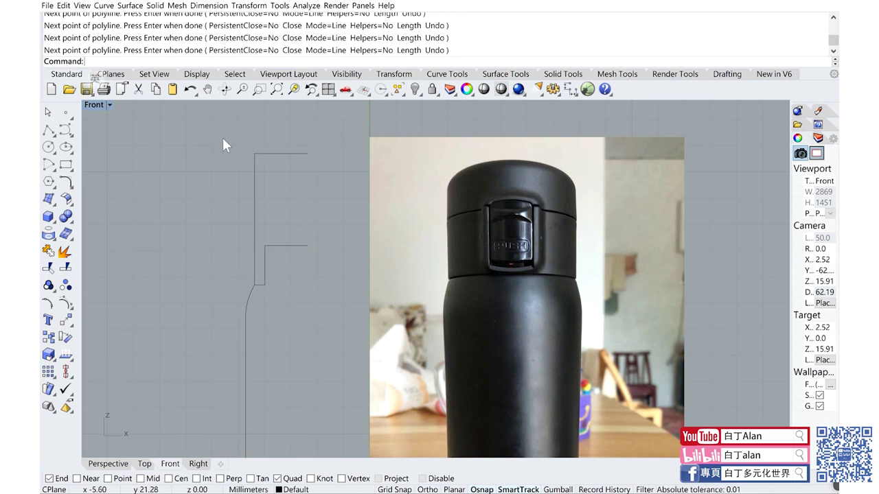
Step: Lower the lid's top-edge points, then begin a line at the photo's lid seam
click(253, 162)
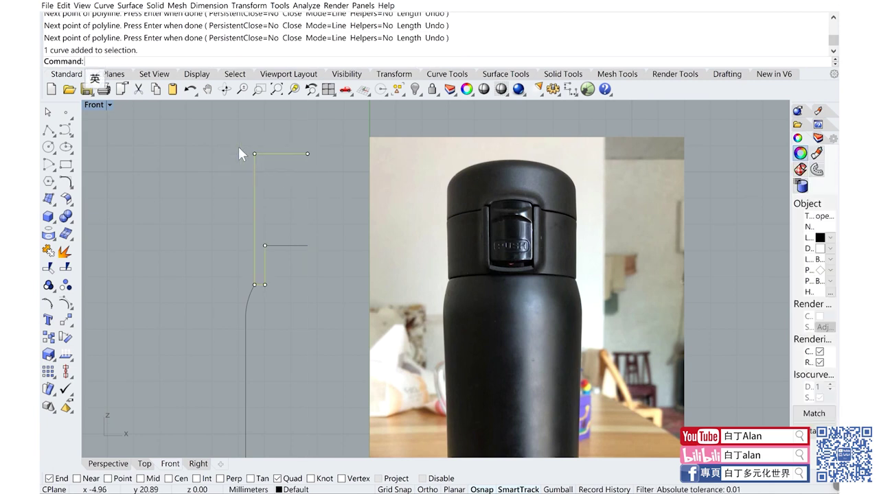
mouse_move(237, 144)
mouse_down()
mouse_move(322, 165)
mouse_move(308, 171)
mouse_up()
scroll(308, 152, up, 2)
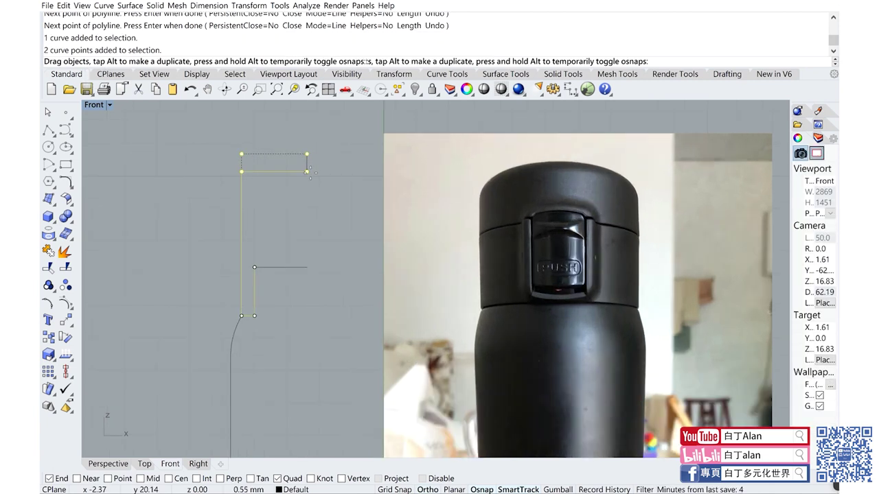
scroll(314, 193, down, 1)
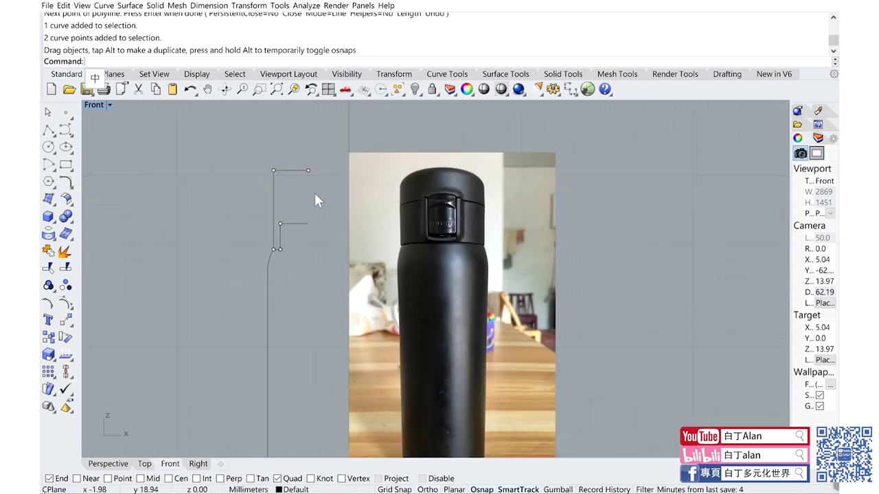
scroll(318, 176, down, 1)
scroll(318, 176, up, 1)
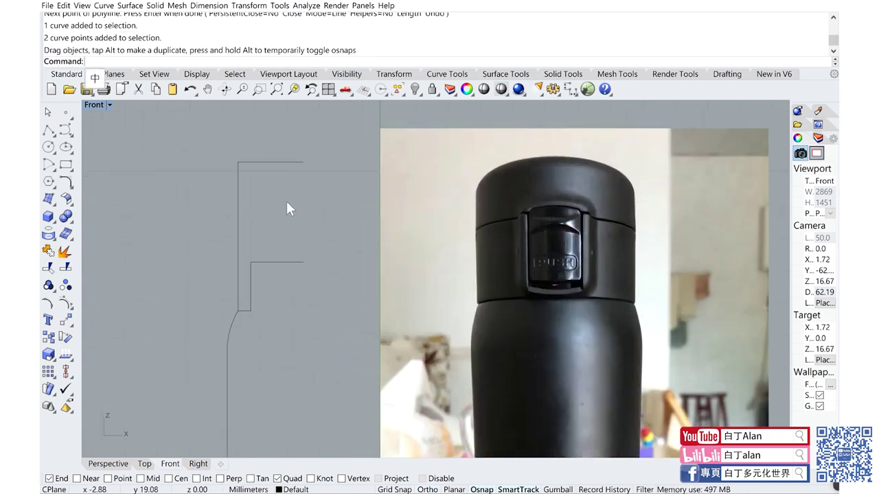
click(48, 130)
click(520, 217)
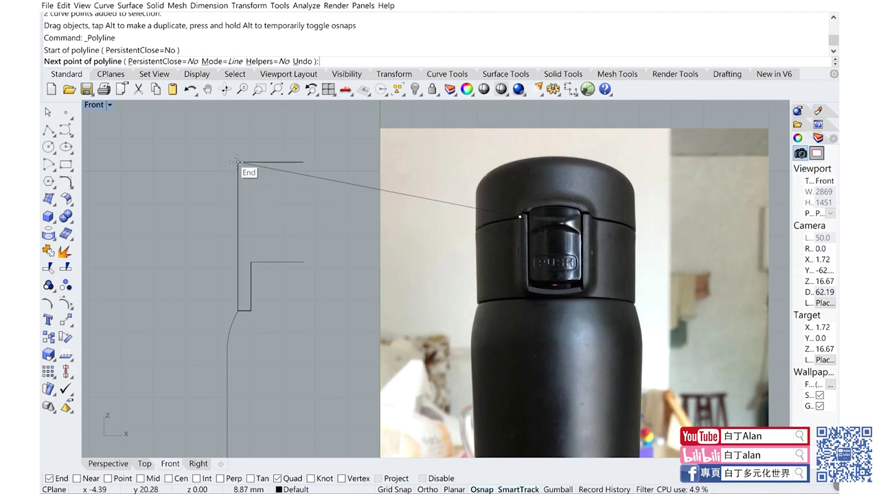
Step: Draw a horizontal lid-seam line and snap its endpoint onto the lid profile
key(F8)
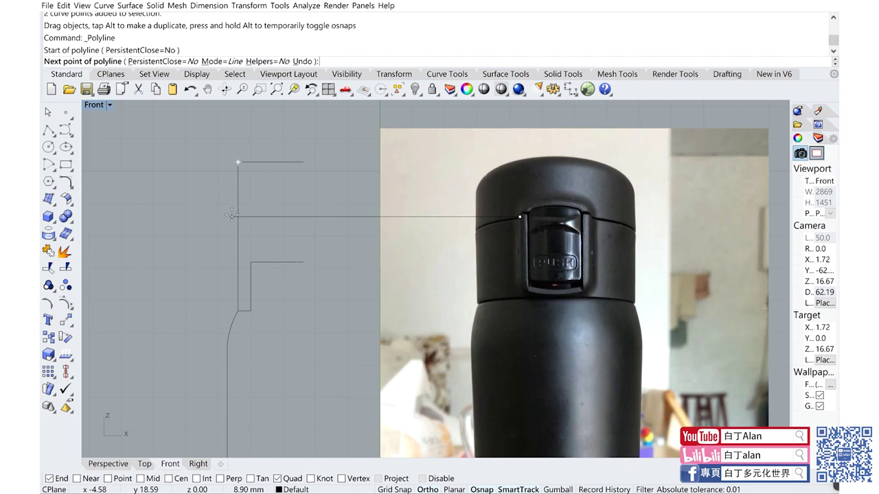
click(237, 216)
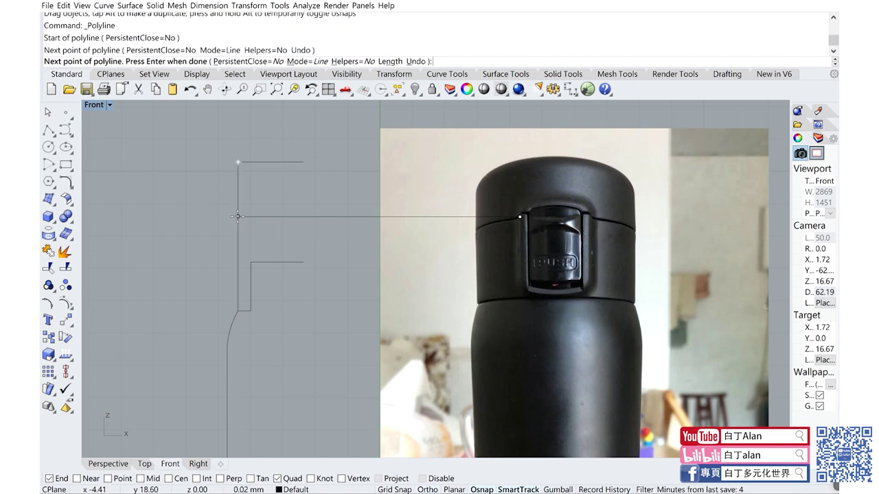
key(Return)
click(276, 215)
mouse_move(412, 195)
mouse_down()
mouse_move(528, 238)
mouse_move(303, 166)
mouse_move(304, 219)
mouse_up()
scroll(304, 220, down, 3)
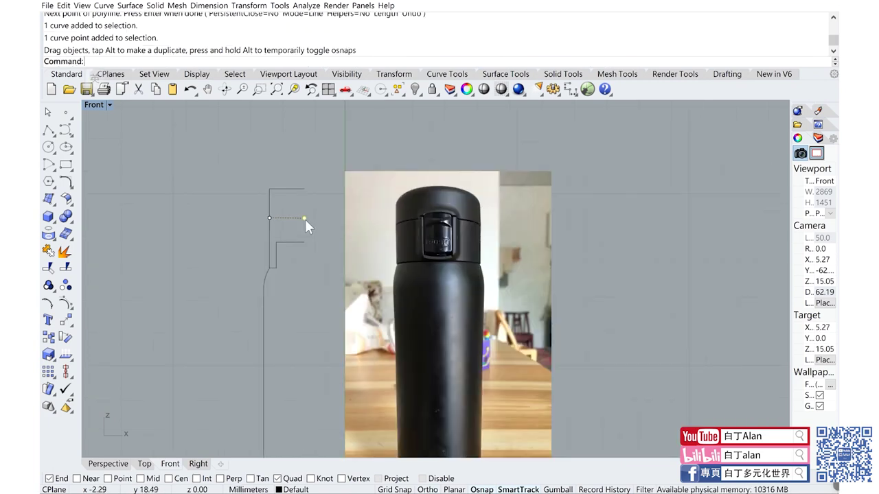
scroll(300, 237, down, 4)
scroll(300, 394, up, 1)
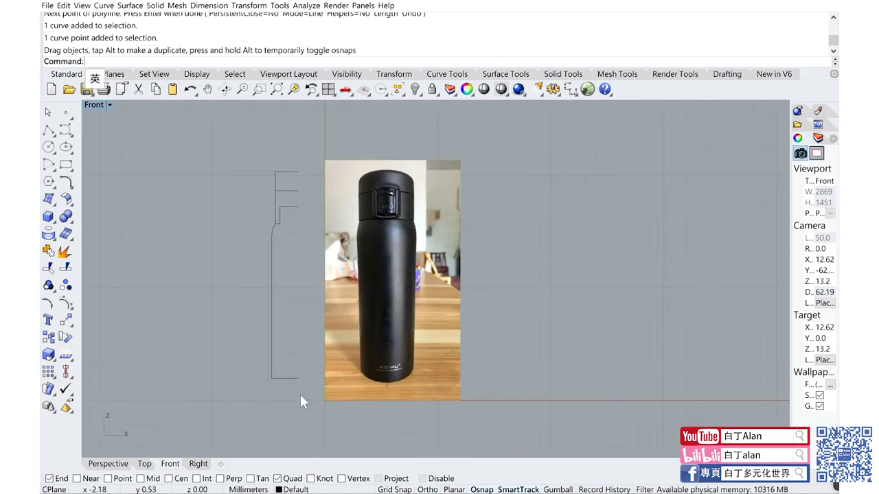
scroll(300, 394, up, 3)
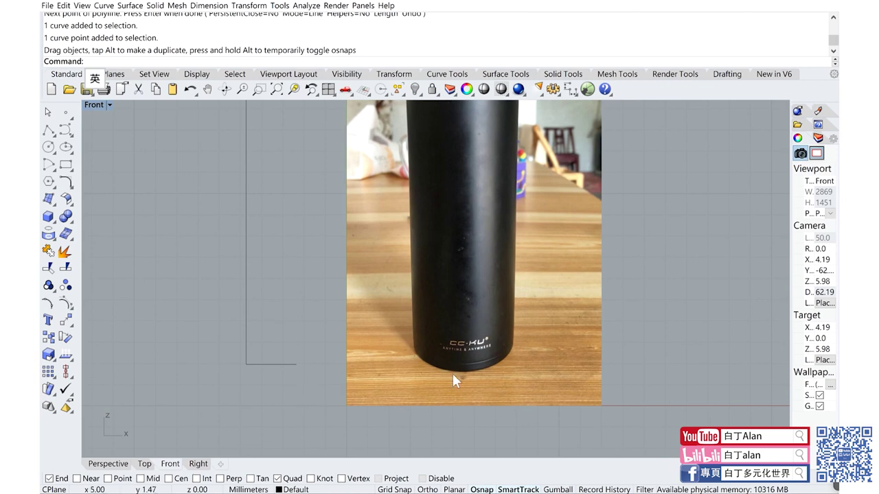
Step: Draw a thin stepped polyline along the bottle's base from the profile's end
click(48, 130)
scroll(265, 347, up, 2)
scroll(264, 346, up, 2)
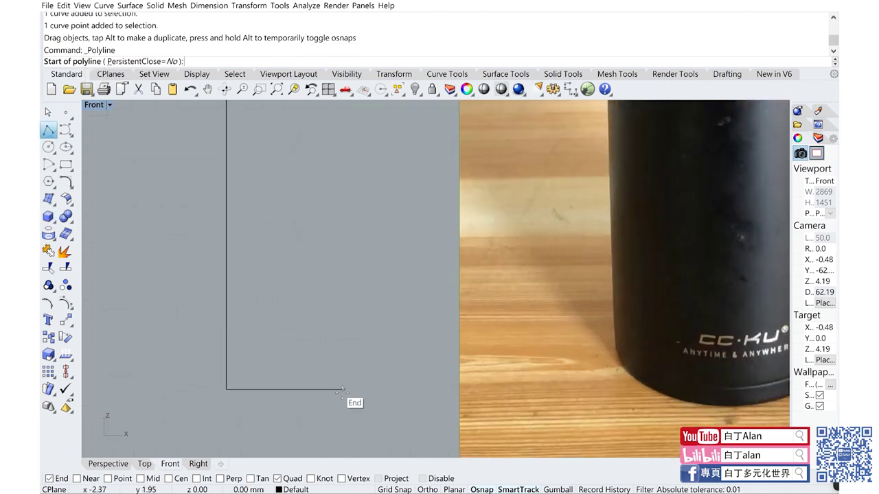
click(342, 389)
click(226, 389)
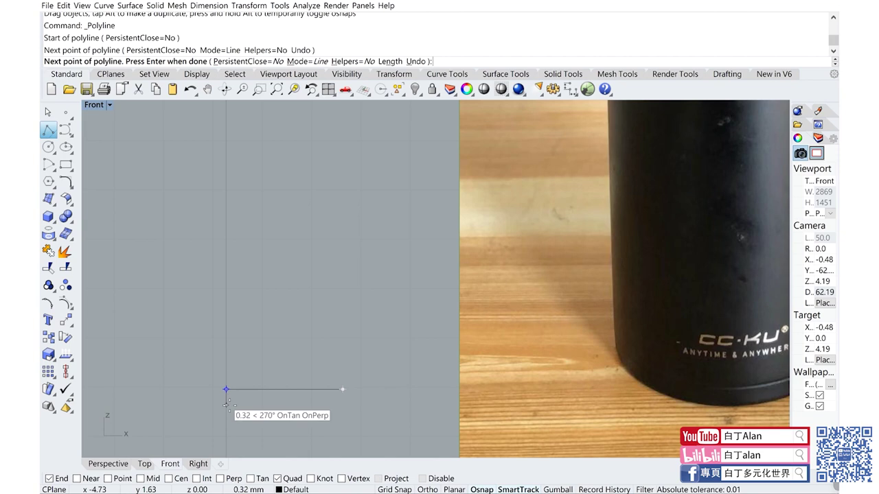
click(226, 404)
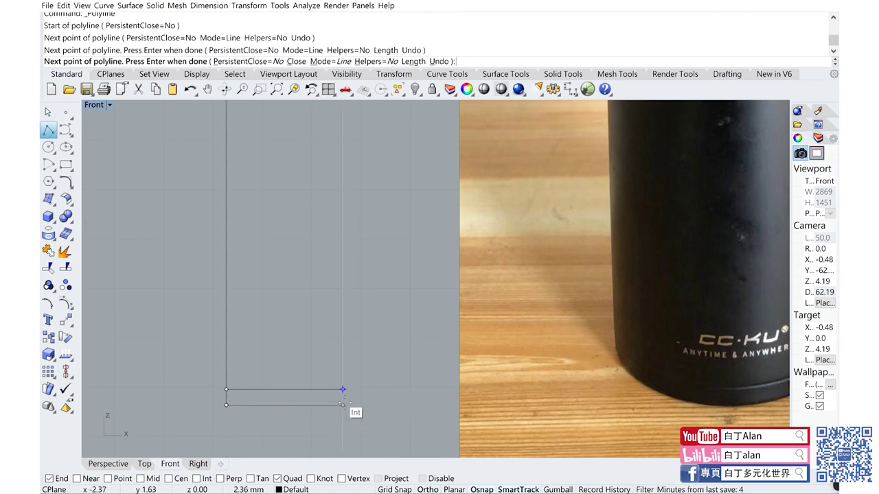
click(343, 400)
key(Return)
scroll(306, 386, down, 5)
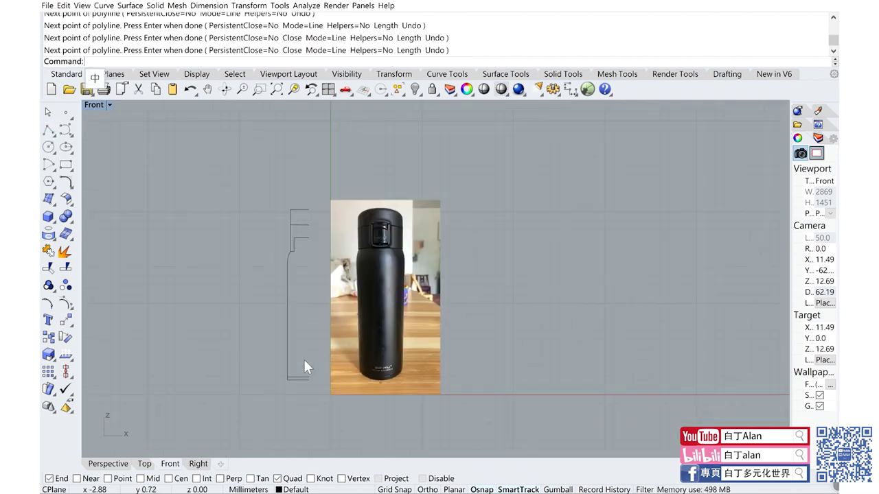
scroll(306, 253, up, 3)
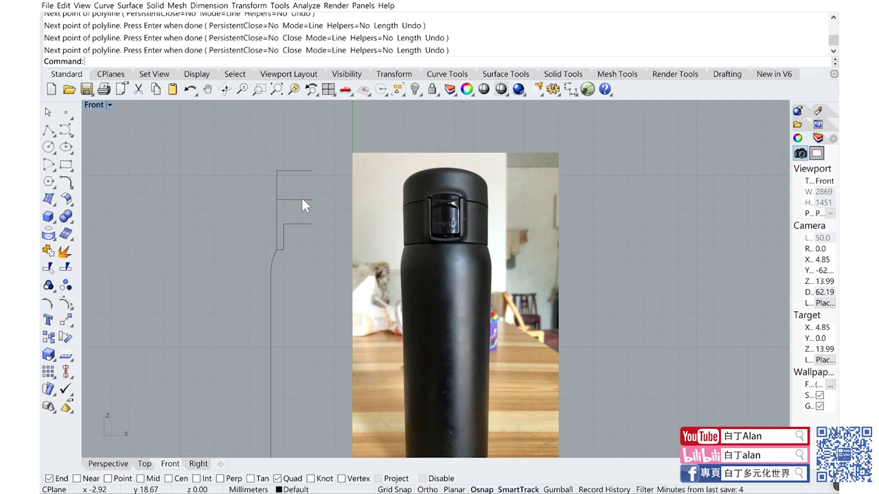
scroll(301, 224, up, 2)
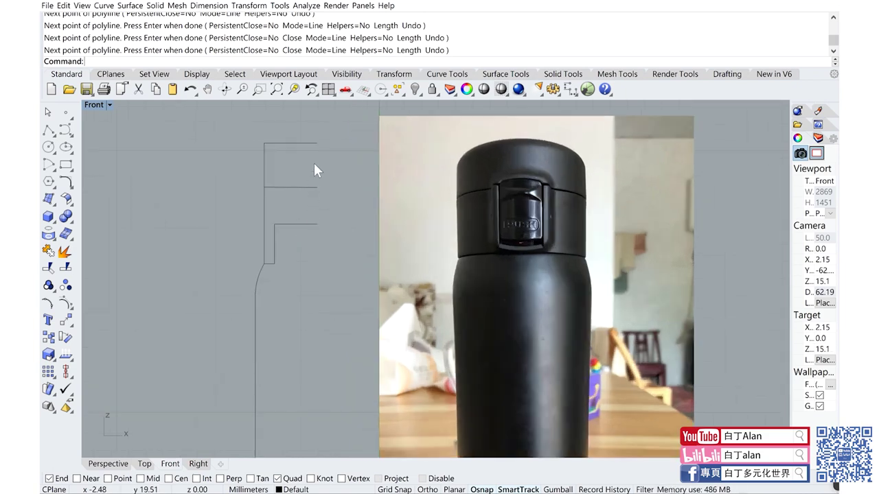
scroll(313, 175, down, 1)
scroll(316, 192, down, 1)
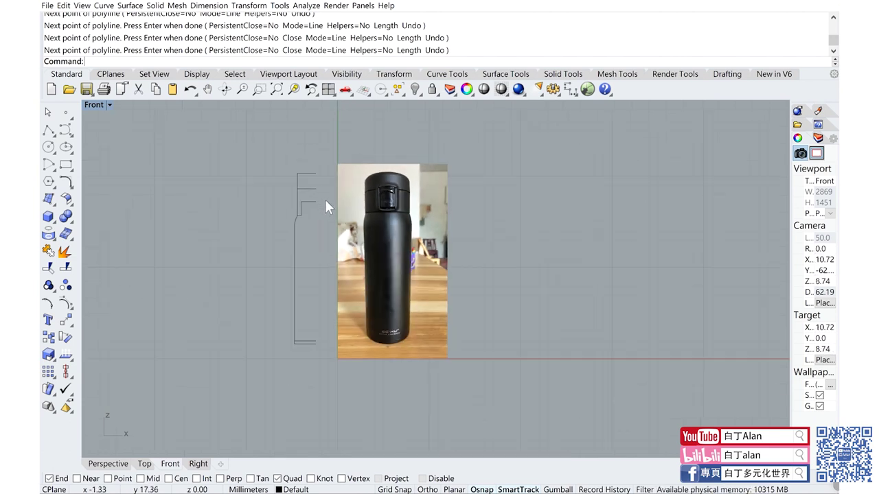
scroll(325, 199, up, 1)
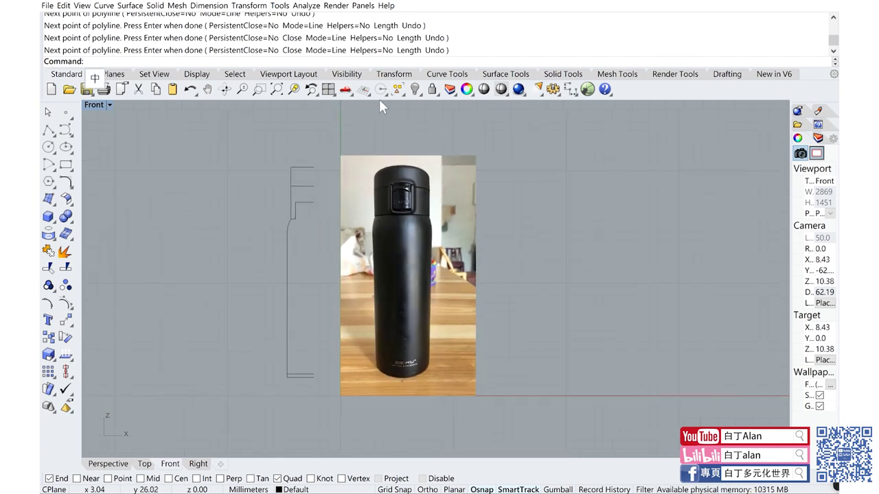
Step: Unlock the reference photo, delete it, then undo the deletion
right_click(432, 89)
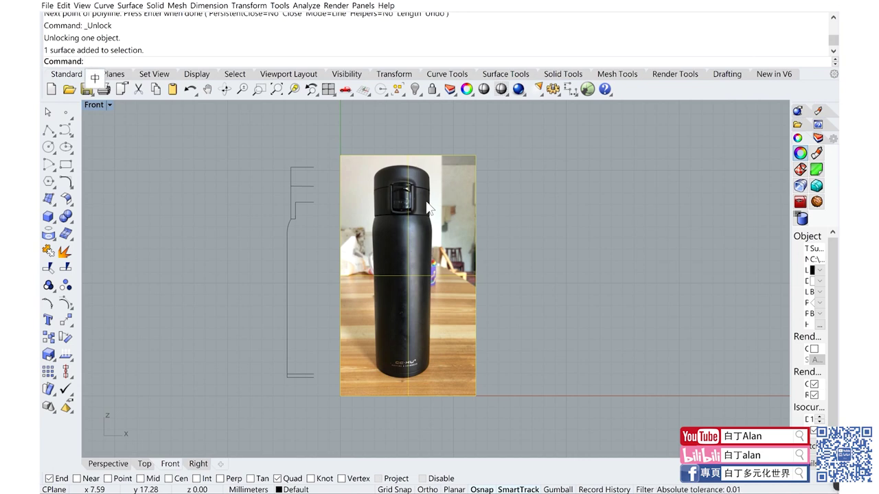
key(Delete)
key(ctrl+z)
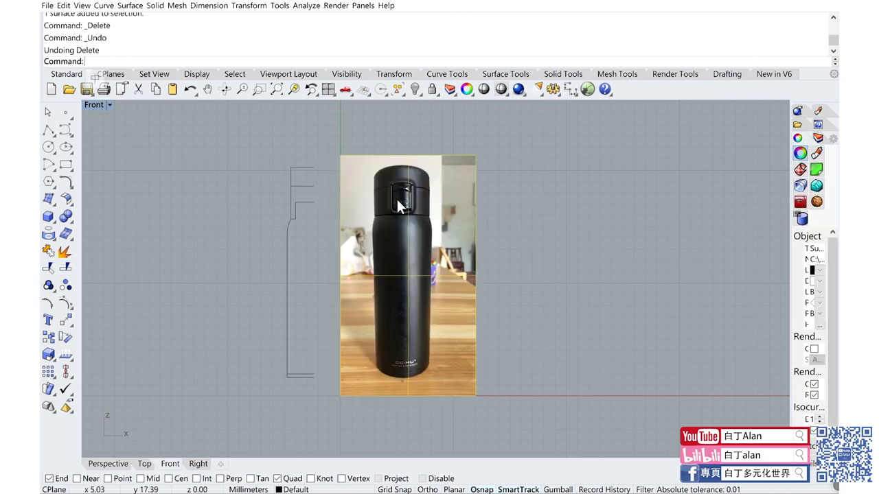
Step: Crossing-select the two upper lid lines, then check Task View and return to Rhino
scroll(313, 195, up, 4)
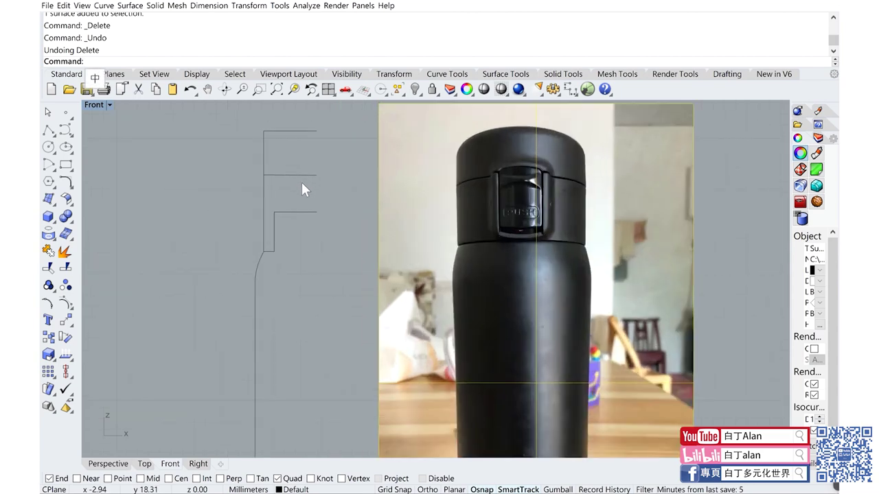
drag(302, 182, 230, 144)
drag(253, 175, 284, 180)
drag(255, 149, 254, 139)
scroll(275, 117, down, 3)
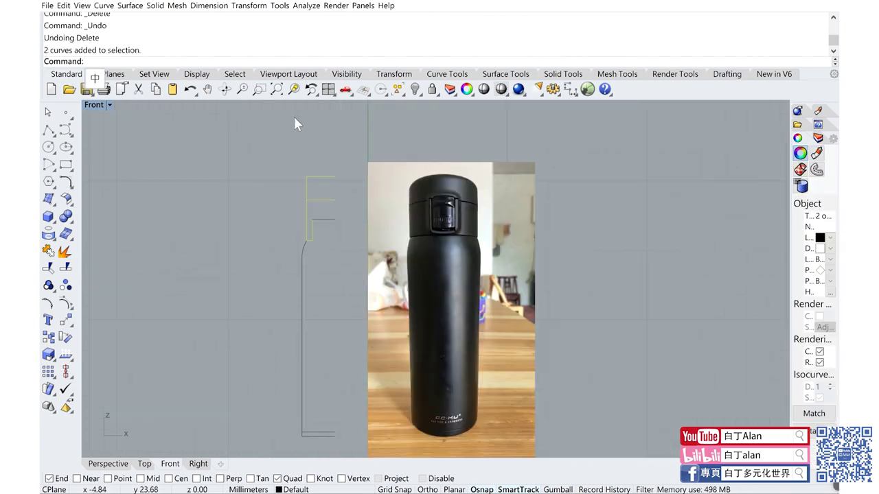
scroll(333, 237, up, 3)
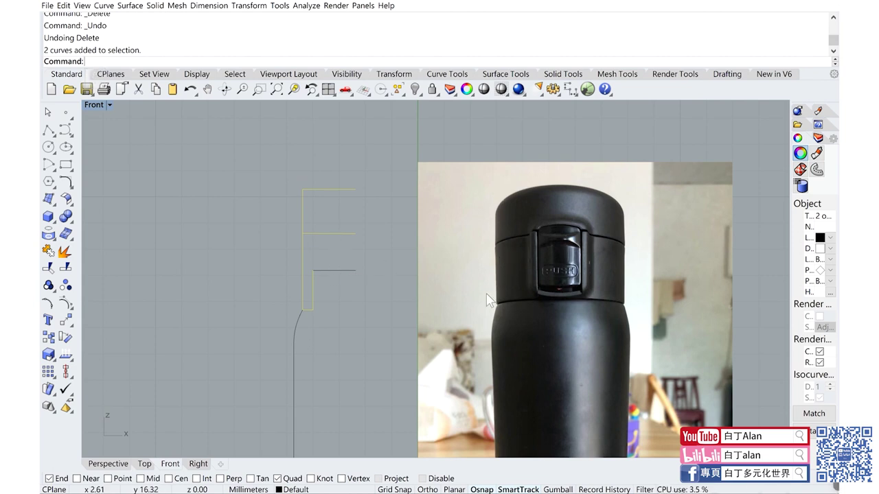
key(super+Tab)
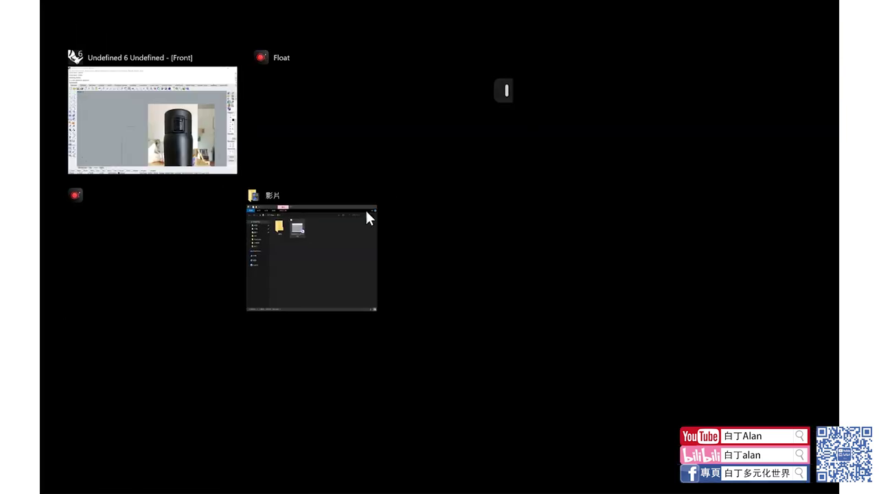
click(200, 143)
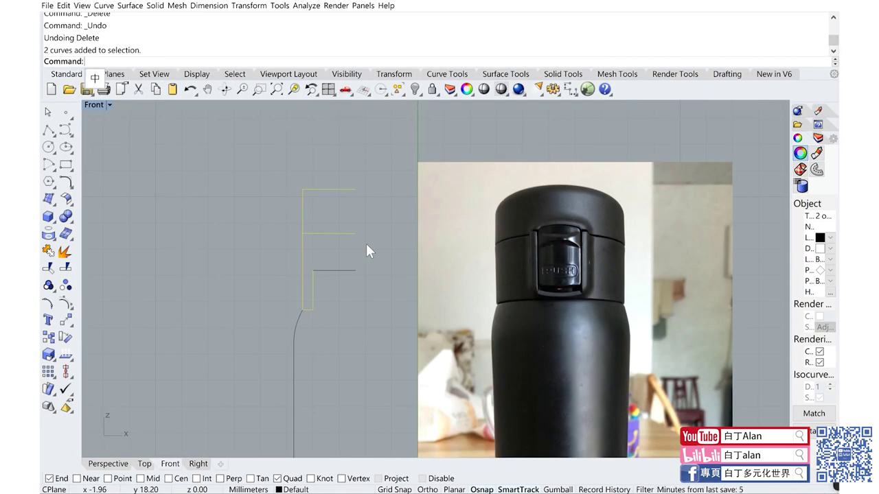
Step: Window-select the lid-top and lid-seam lines and raise them higher in the Front view
key(super)
key(super)
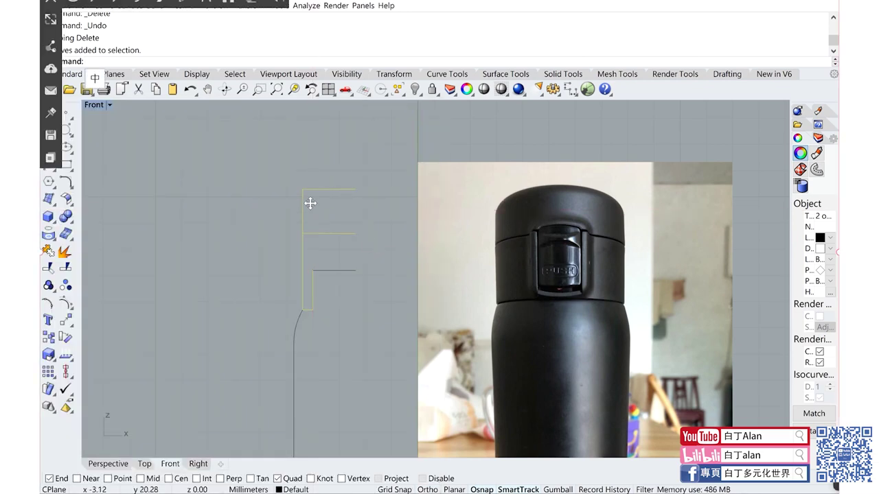
click(309, 201)
click(317, 233)
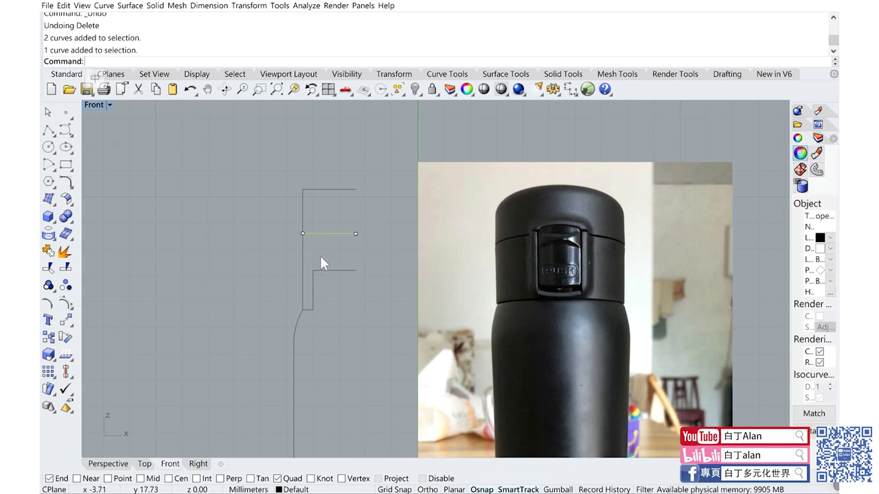
shift+click(303, 199)
shift+drag(289, 173, 381, 257)
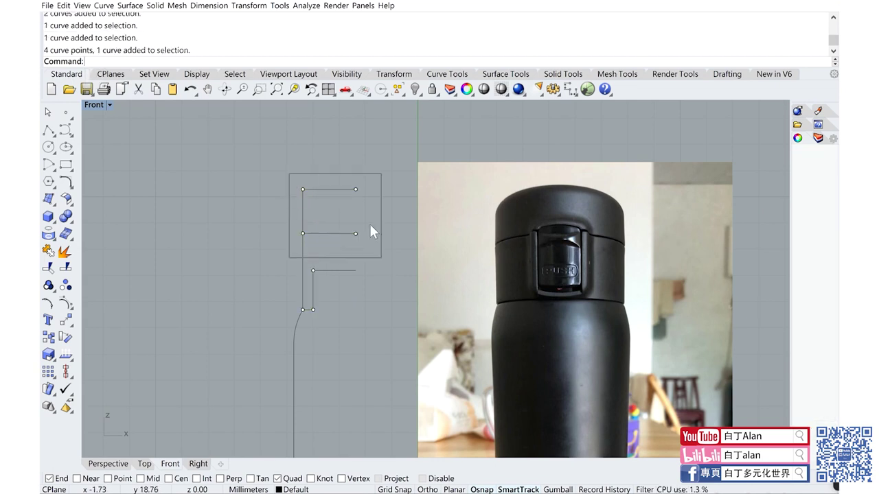
mouse_move(356, 190)
mouse_down()
mouse_move(356, 155)
mouse_move(337, 172)
mouse_up()
key(Escape)
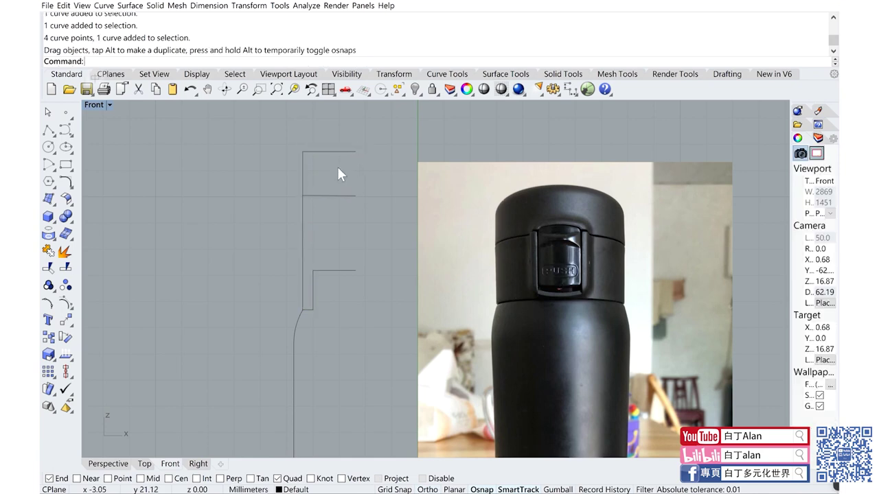
Step: Zoom out and reselect among the lid curves, ending on the short horizontal lid line
scroll(338, 167, down, 1)
scroll(337, 167, down, 2)
scroll(338, 166, down, 3)
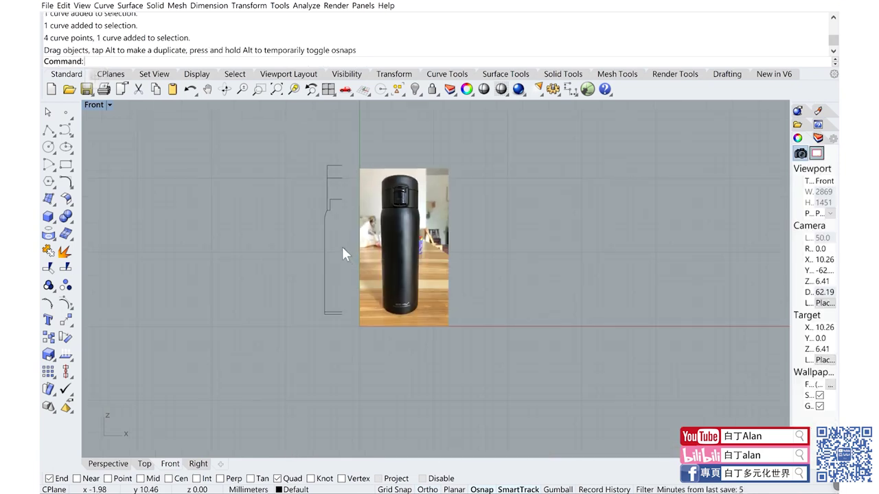
click(313, 210)
key(Escape)
scroll(324, 169, up, 3)
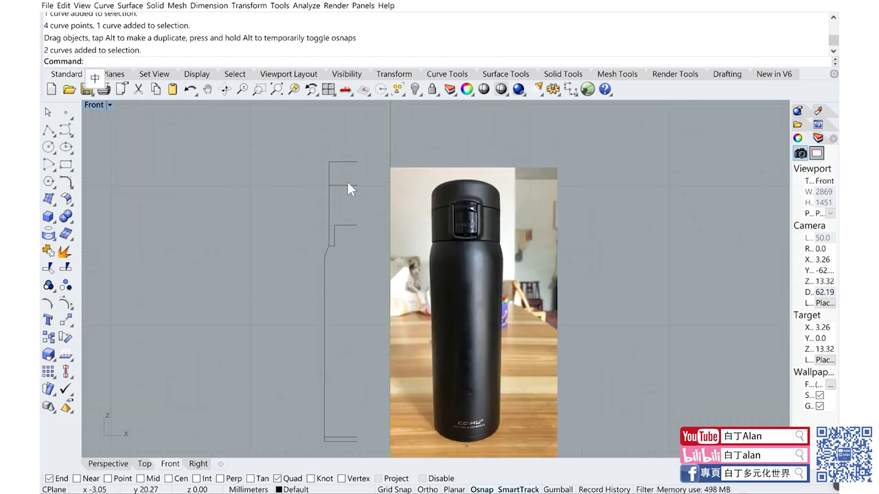
click(334, 183)
Step: Split the vertical bottle profile curve at the horizontal lid line
click(330, 173)
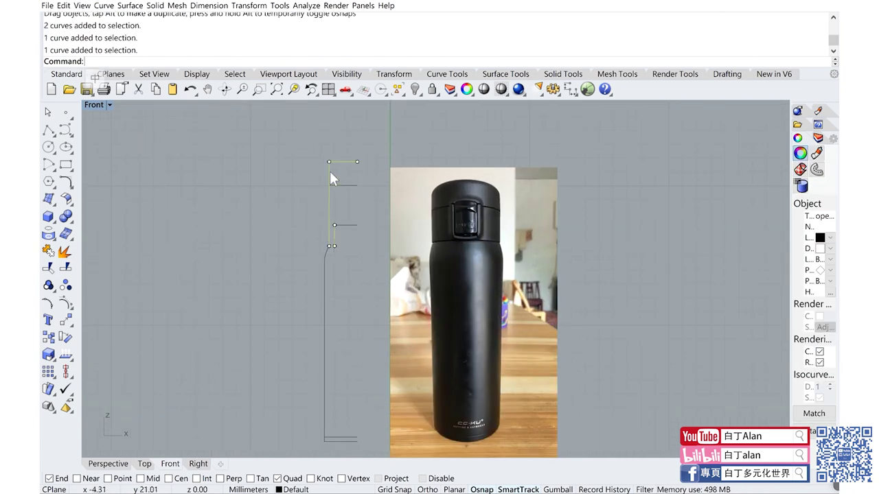
scroll(329, 172, up, 2)
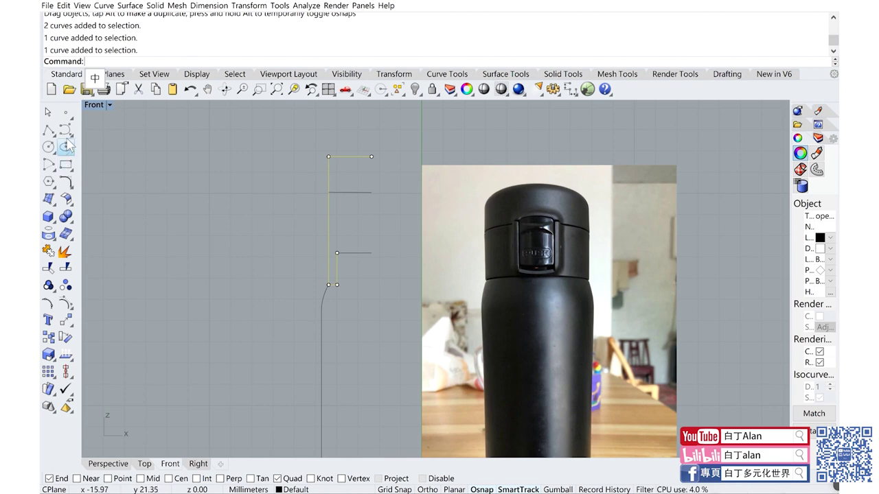
click(67, 270)
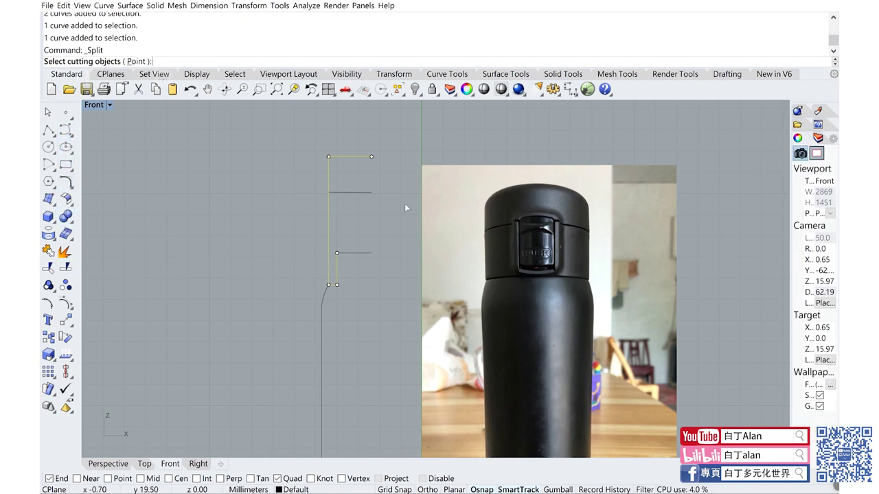
click(357, 194)
key(Return)
Step: Duplicate the short horizontal lid line in place and join a curve to the top lid outline
click(340, 191)
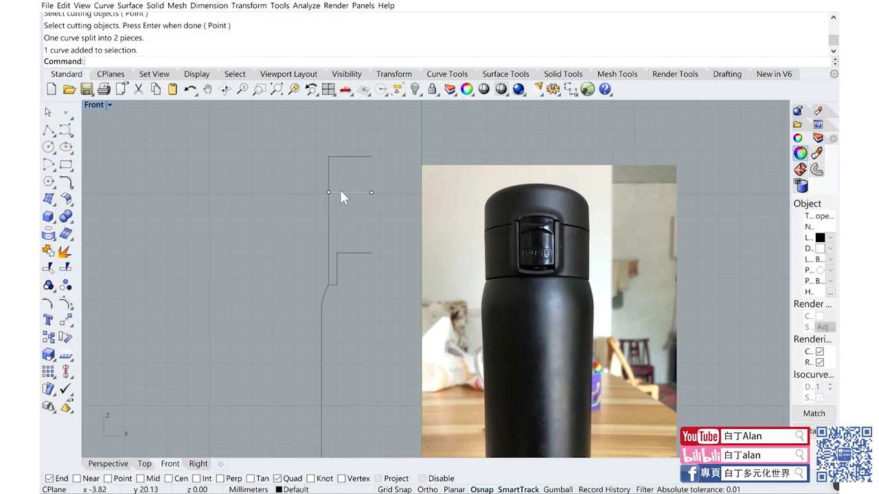
key(ctrl+c)
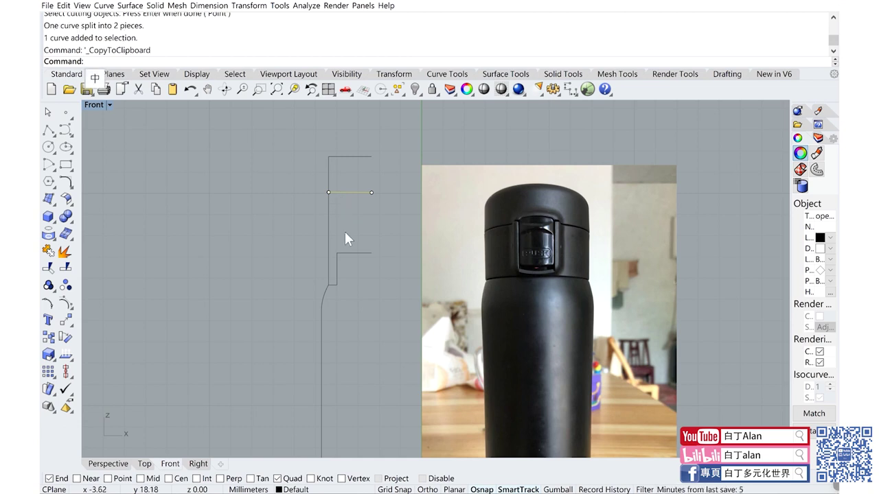
key(ctrl+v)
click(343, 191)
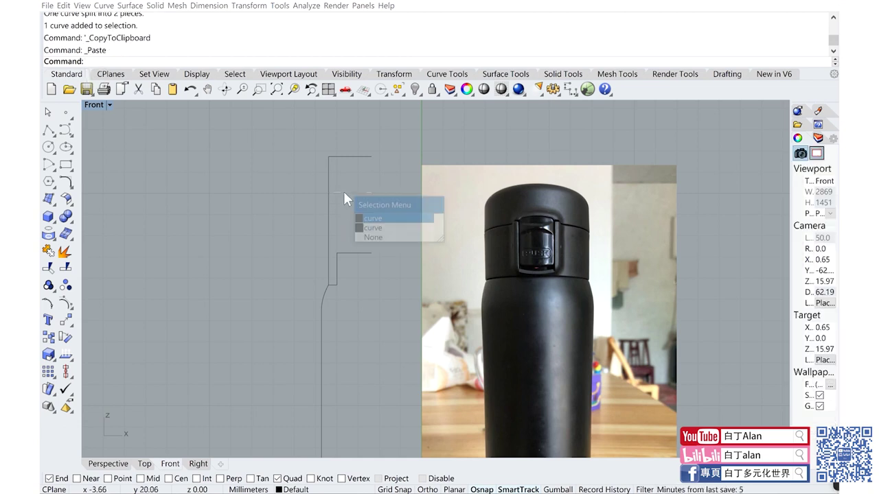
click(362, 219)
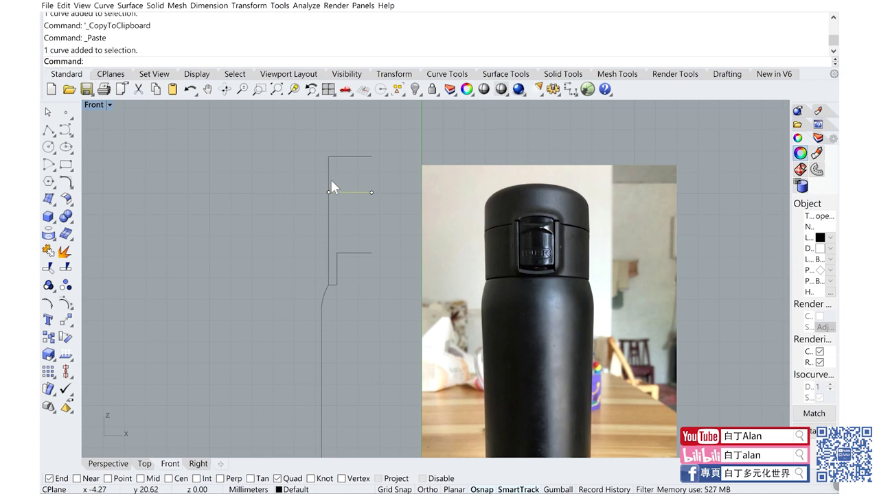
shift+click(331, 178)
click(48, 252)
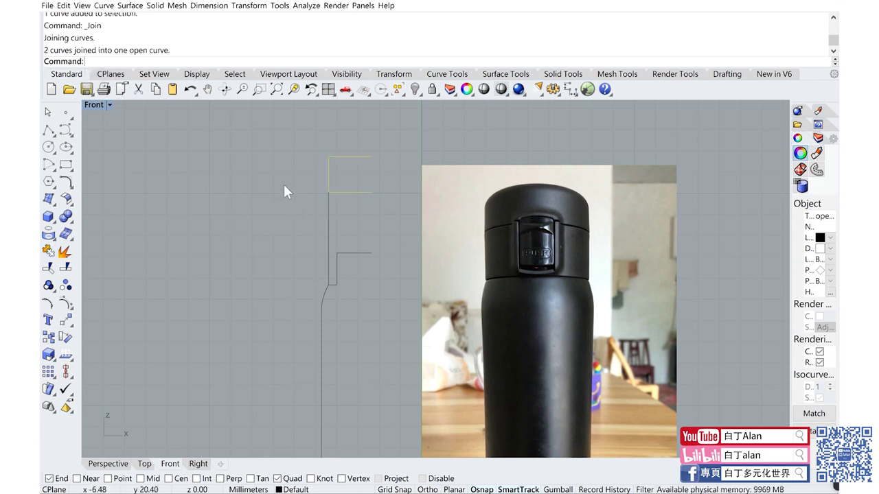
Step: Join the vertical step curve with the horizontal lid line
click(346, 192)
click(328, 220)
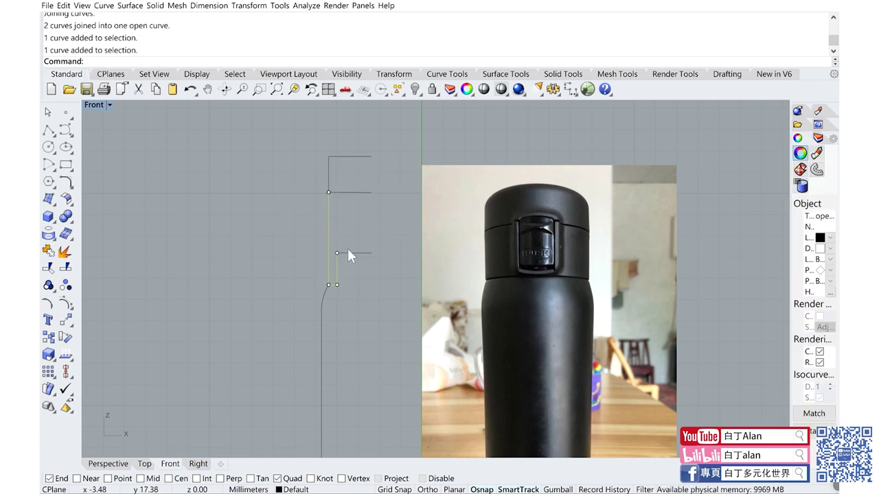
click(352, 193)
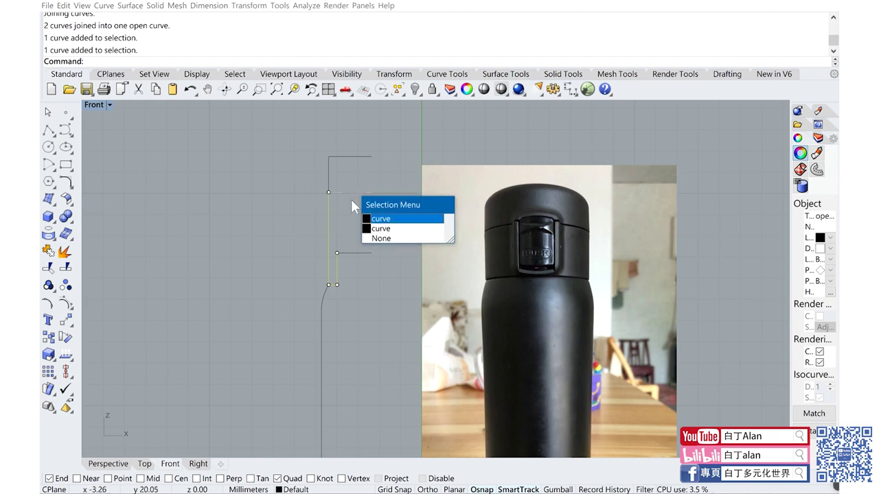
click(376, 218)
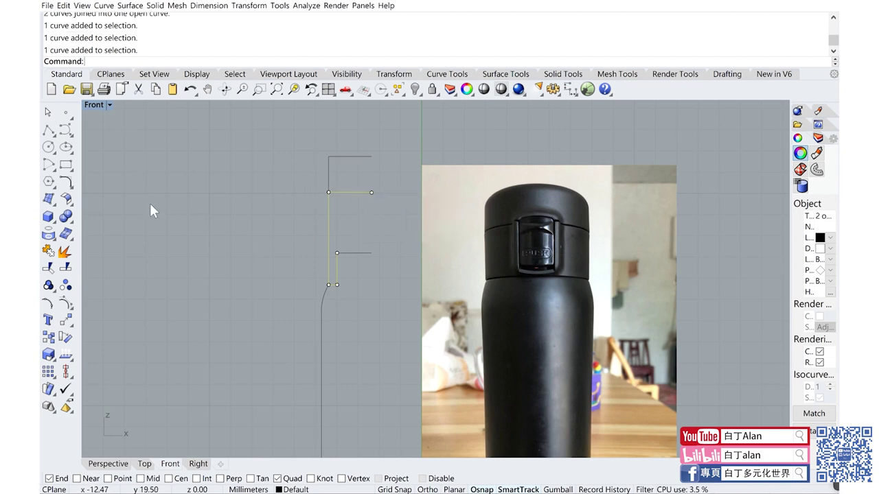
click(48, 251)
click(355, 252)
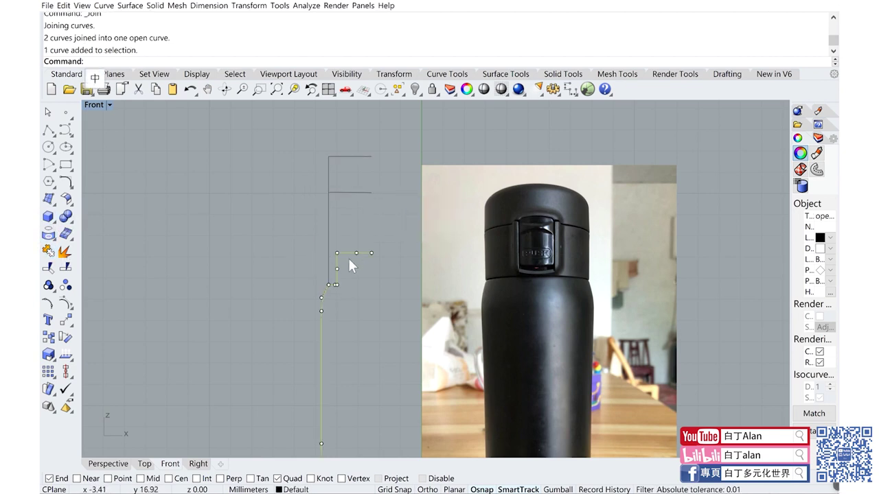
Step: Bridge the two lid curve endpoints with a new line and join it into one open curve
click(328, 249)
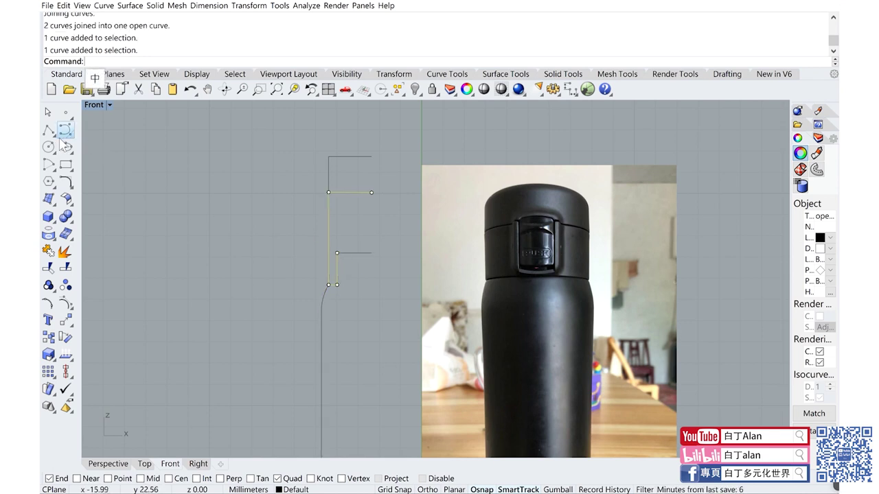
click(48, 130)
click(337, 253)
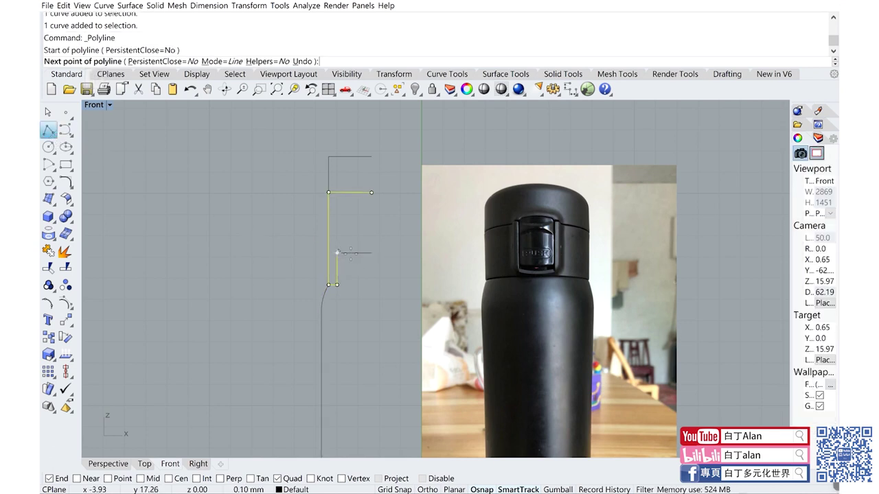
click(371, 253)
key(Return)
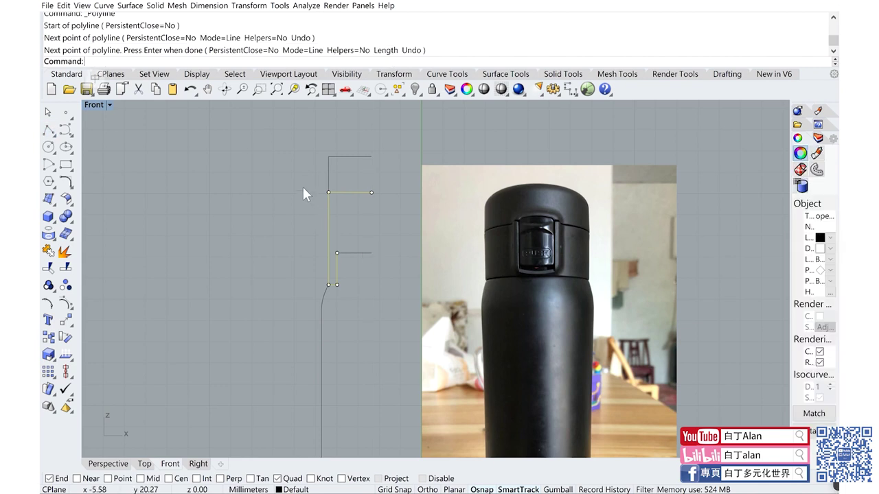
drag(306, 194, 397, 311)
click(64, 217)
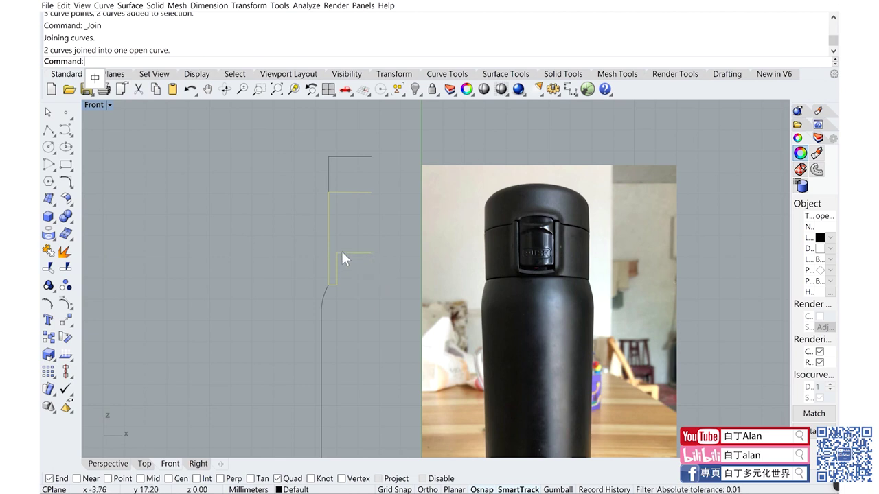
key(Escape)
Step: Revolve all four profile curves 360° around their vertical axis, then return to four viewports
scroll(329, 233, down, 4)
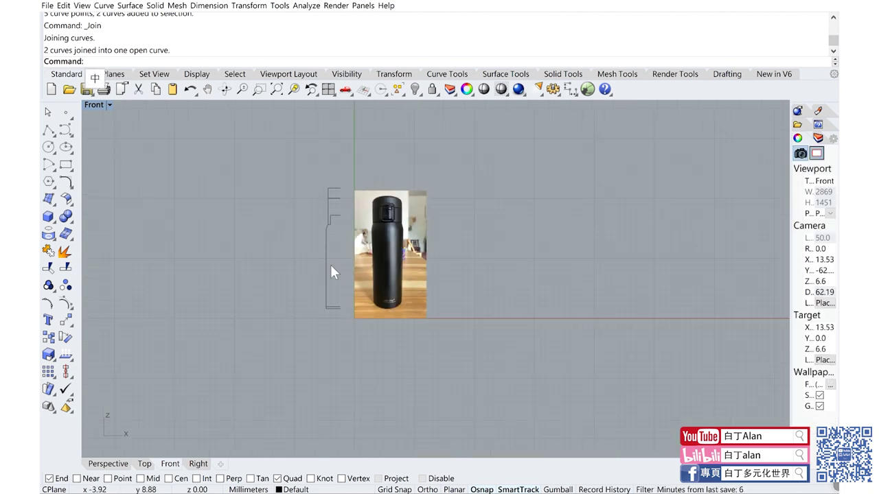
scroll(333, 285, up, 1)
scroll(336, 316, up, 1)
scroll(336, 336, down, 3)
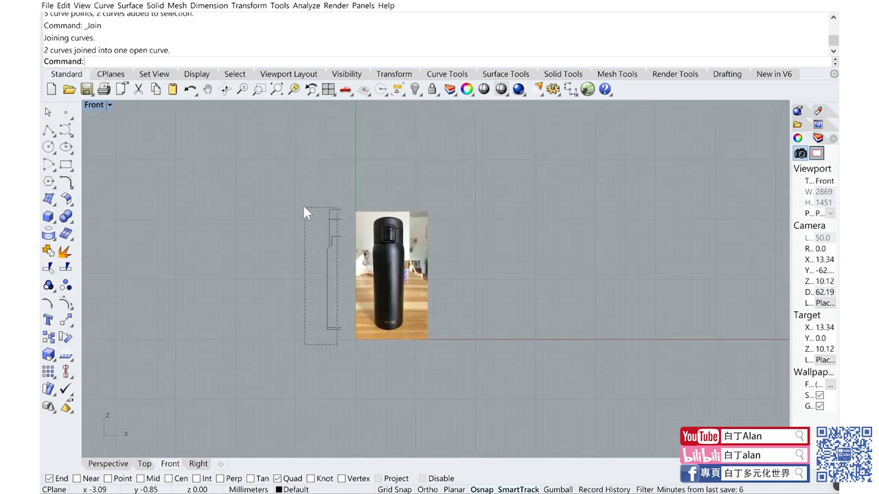
key(ctrl+a)
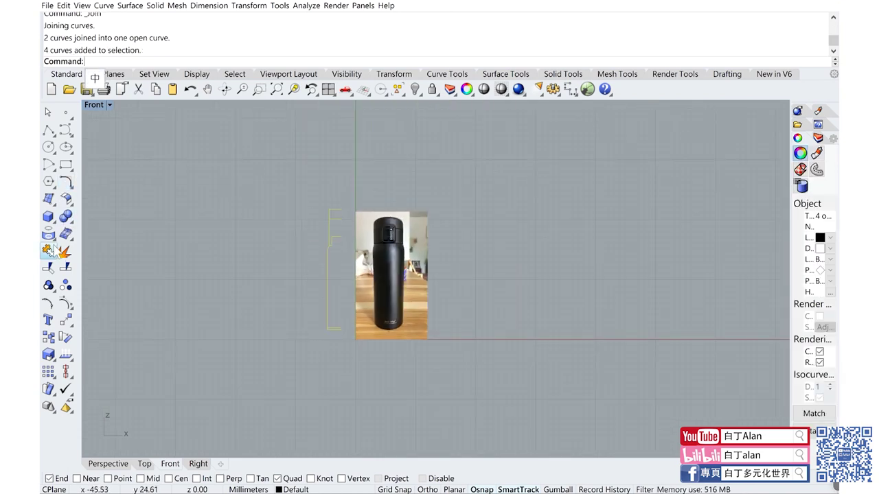
click(55, 204)
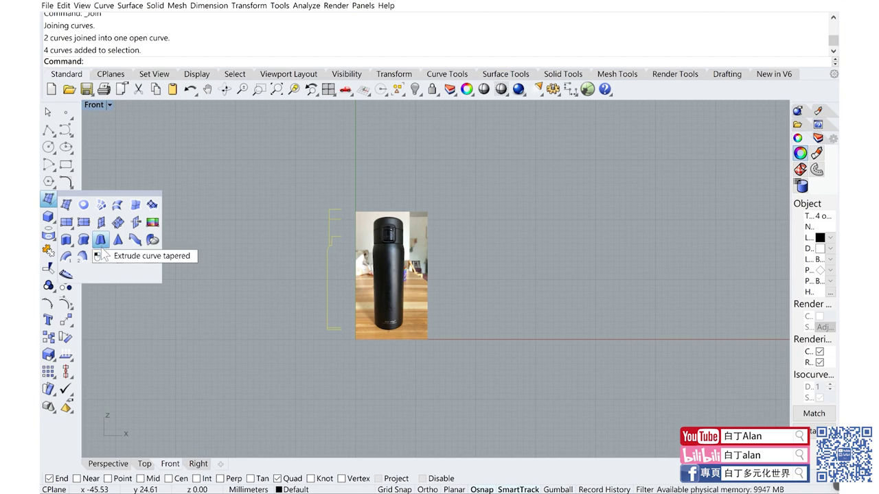
click(83, 255)
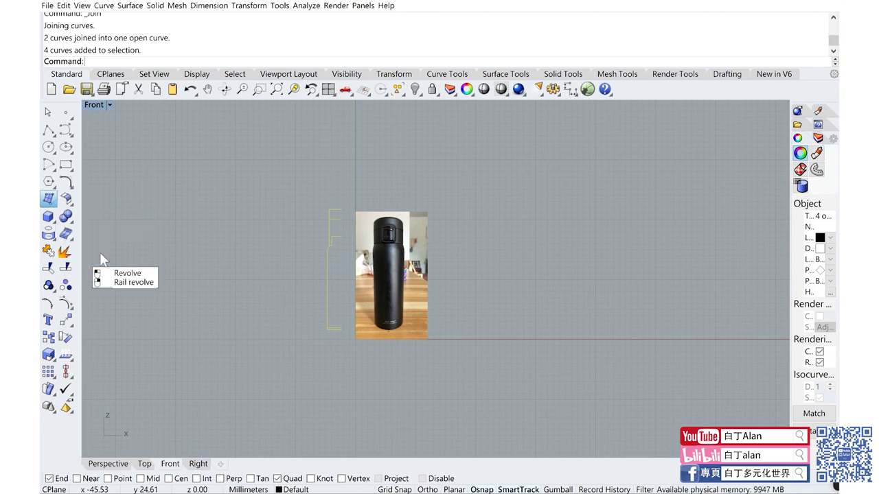
click(341, 327)
click(341, 265)
key(Return)
key(Return)
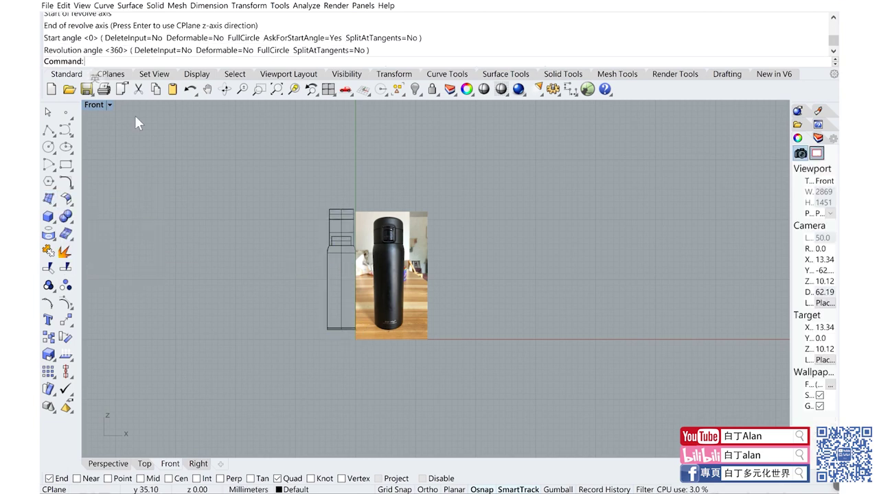
double_click(101, 105)
Step: Switch the Perspective view to Shaded display and check the bottle's top and body
click(461, 106)
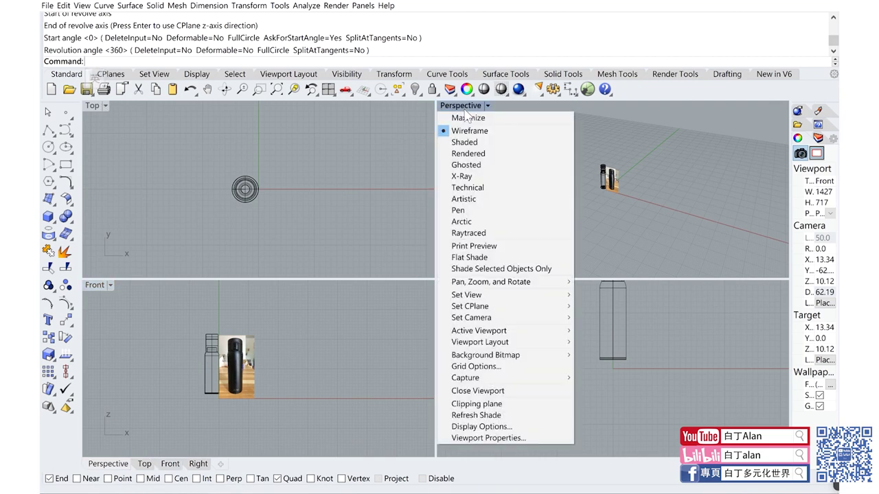
click(470, 144)
scroll(580, 165, up, 3)
scroll(577, 158, up, 3)
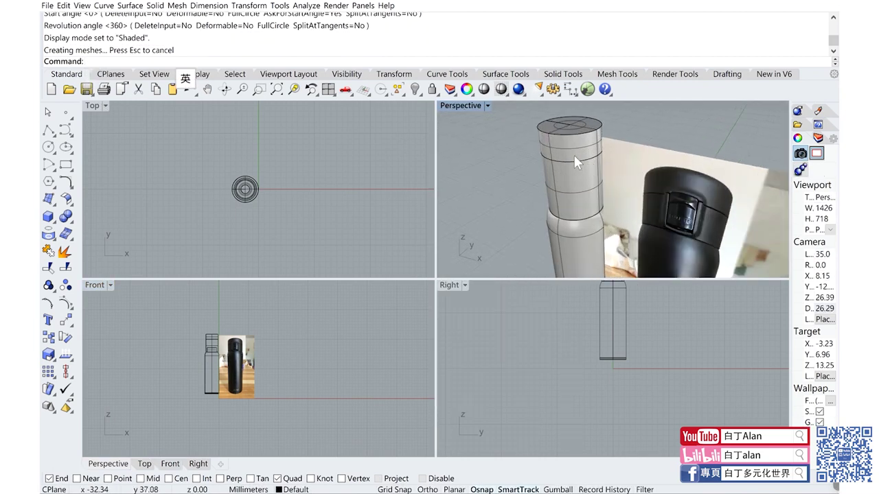
click(573, 154)
click(573, 233)
scroll(573, 206, down, 5)
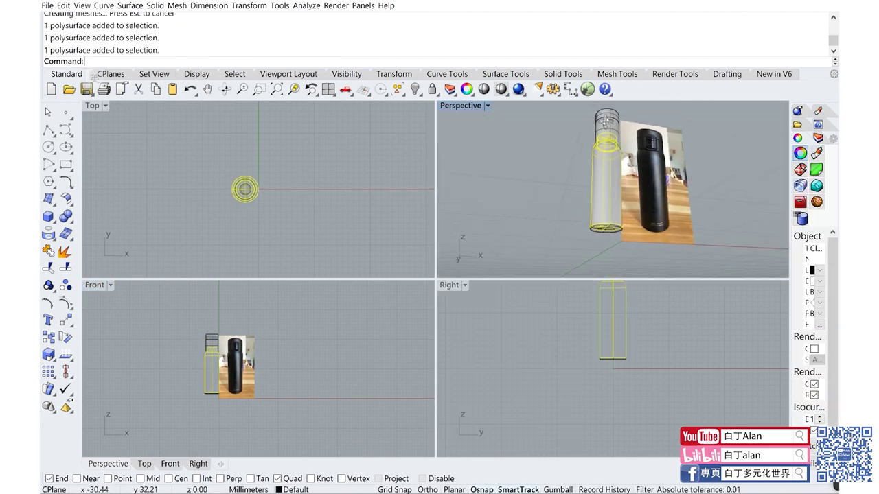
right_drag(605, 154, 601, 162)
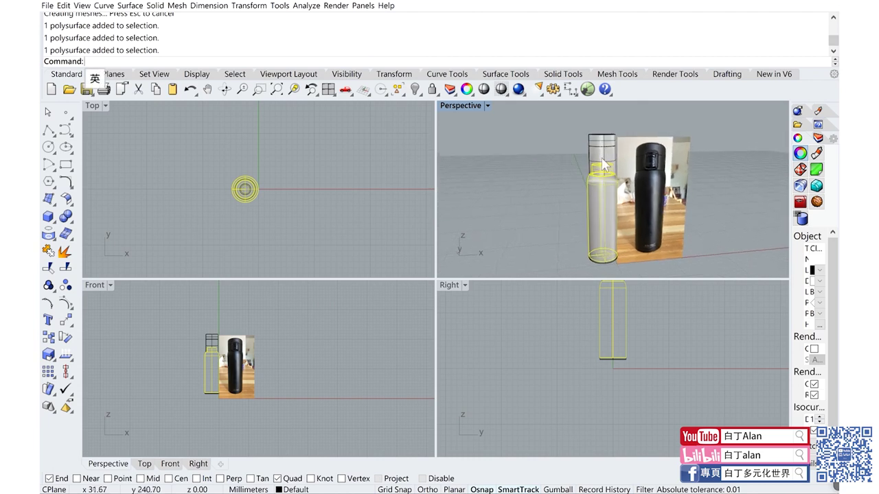
Step: Delete the front reference photo surface
click(462, 105)
click(644, 171)
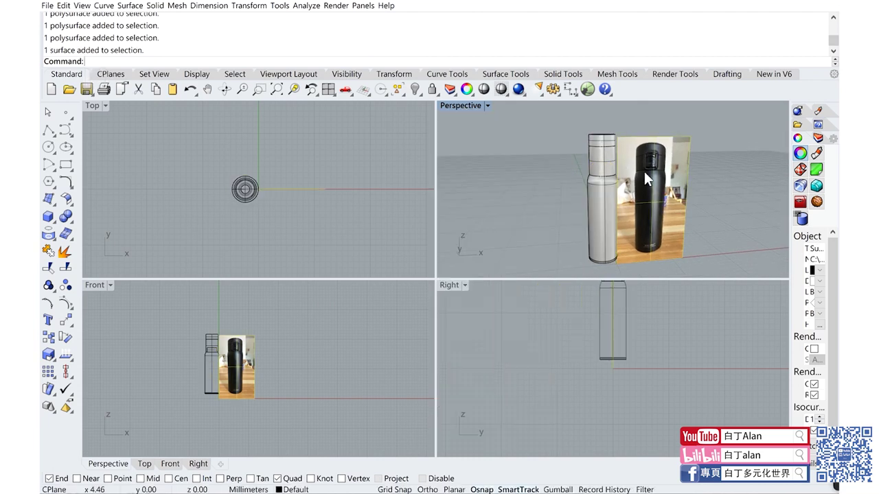
key(Delete)
Step: Inspect the bottle's base in a maximized Perspective view, then drag the side thermos photo toward Rhino
double_click(476, 107)
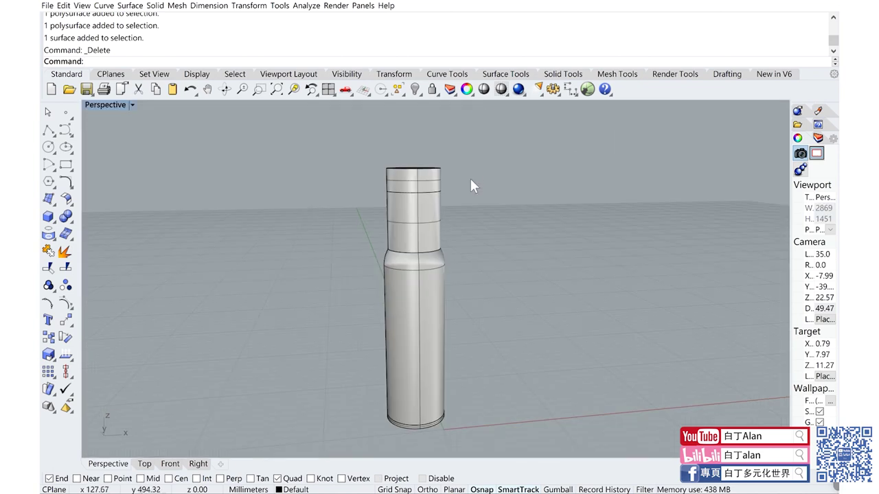
right_drag(469, 177, 400, 345)
scroll(387, 410, up, 3)
click(388, 415)
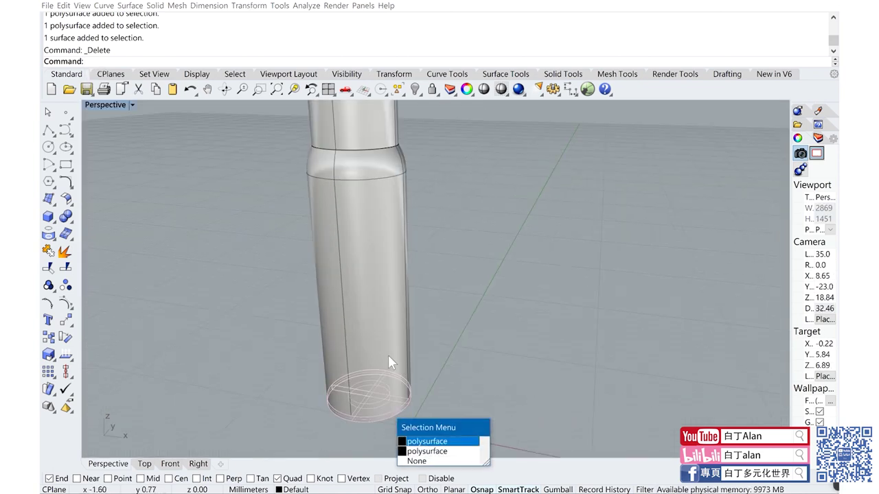
click(392, 327)
key(Escape)
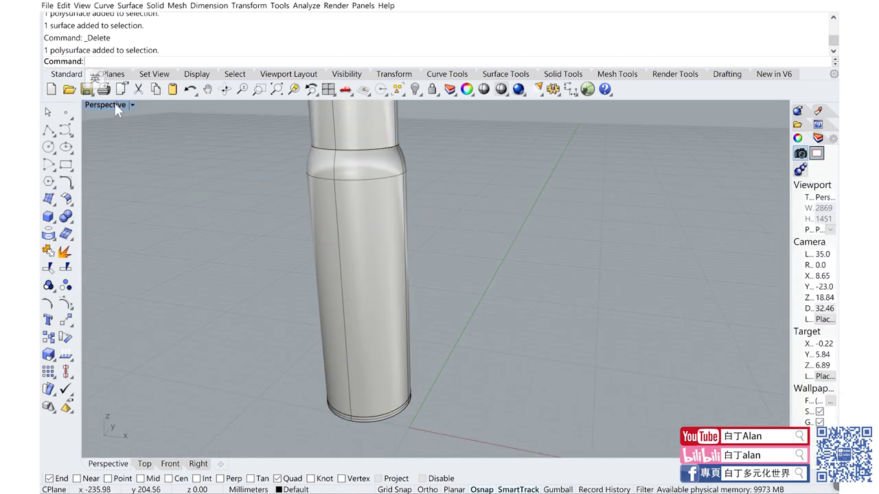
double_click(114, 102)
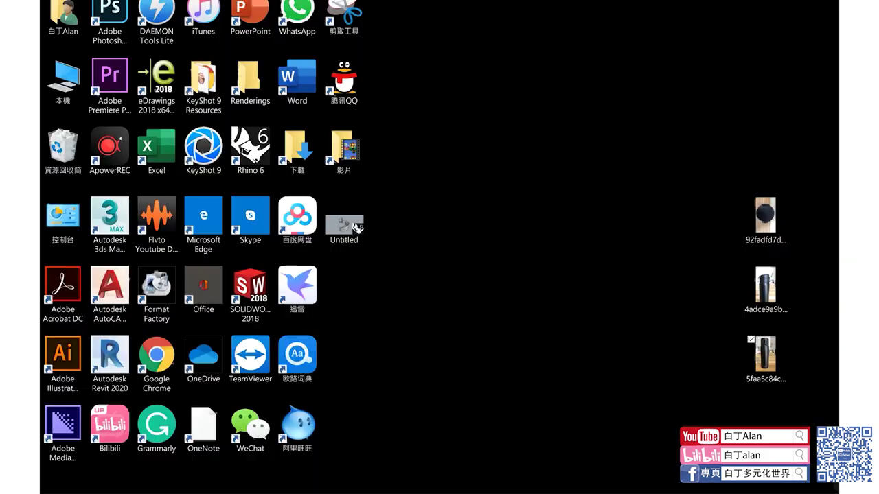
click(765, 354)
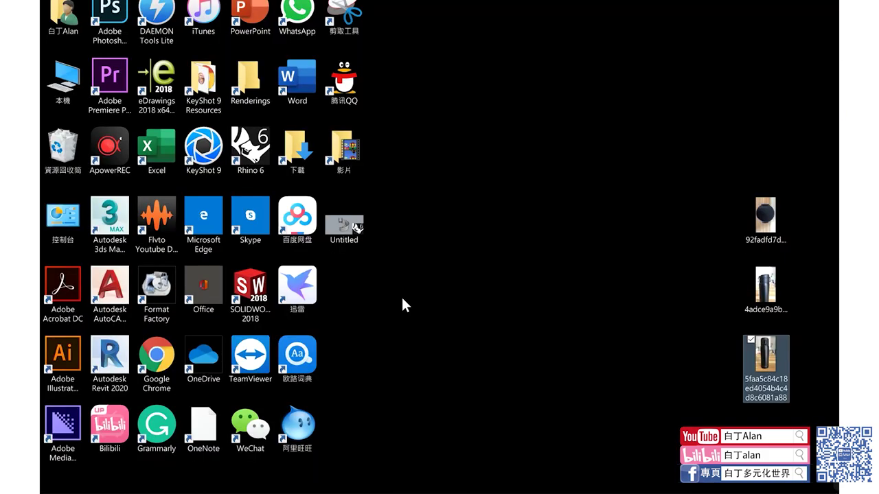
drag(766, 288, 258, 488)
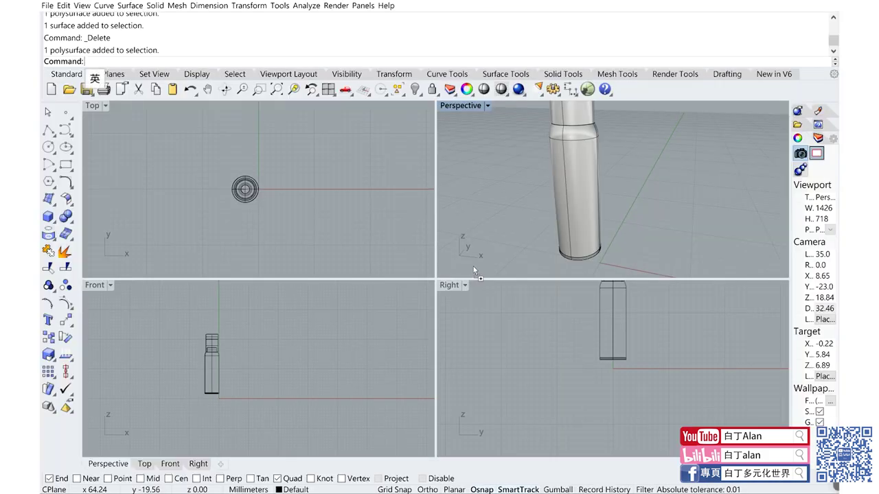
Step: Place the side thermos photo as a picture in Right view and raise it level with the lid
drag(633, 336, 661, 327)
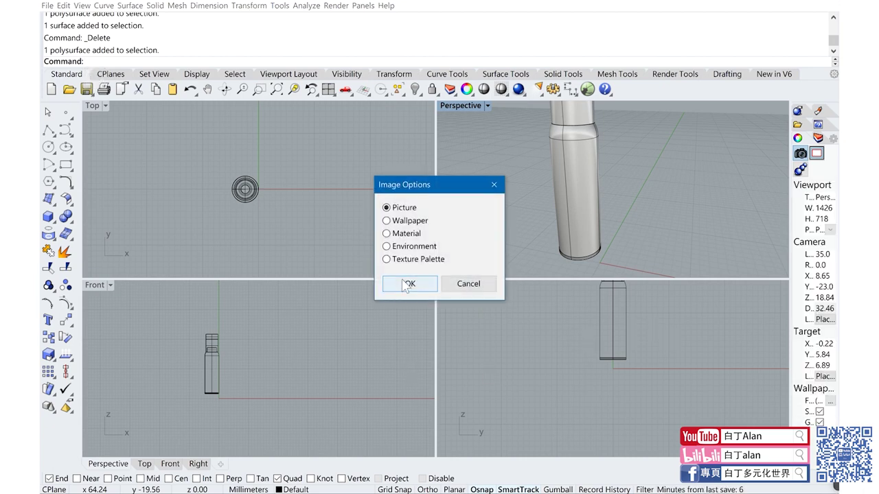
click(410, 284)
click(641, 392)
click(700, 288)
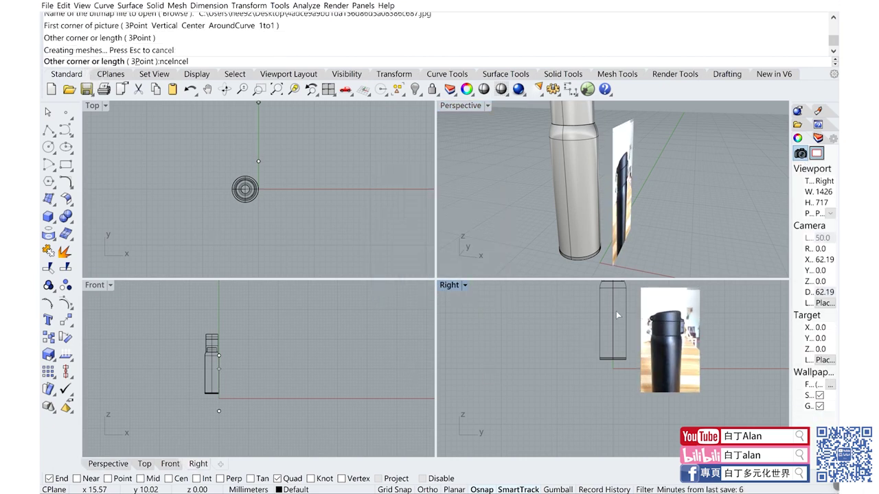
double_click(450, 286)
scroll(453, 309, down, 3)
scroll(508, 357, up, 4)
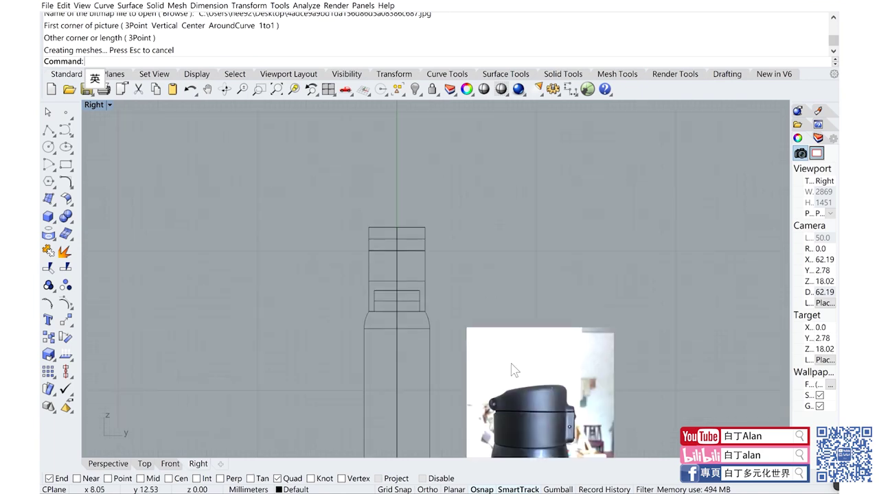
click(485, 265)
drag(485, 266, 485, 218)
scroll(496, 261, up, 5)
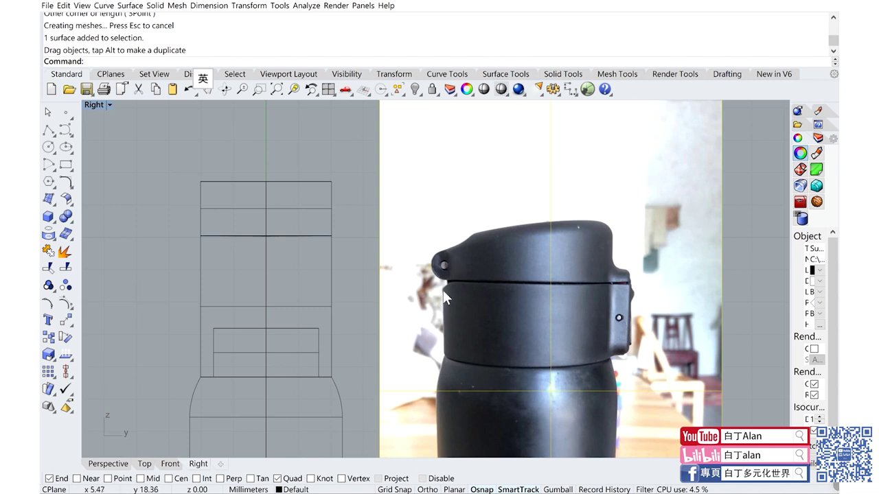
scroll(212, 241, up, 2)
Step: Draw a small closed triangle polyline at the lid outline's left corner with Ortho off
click(200, 237)
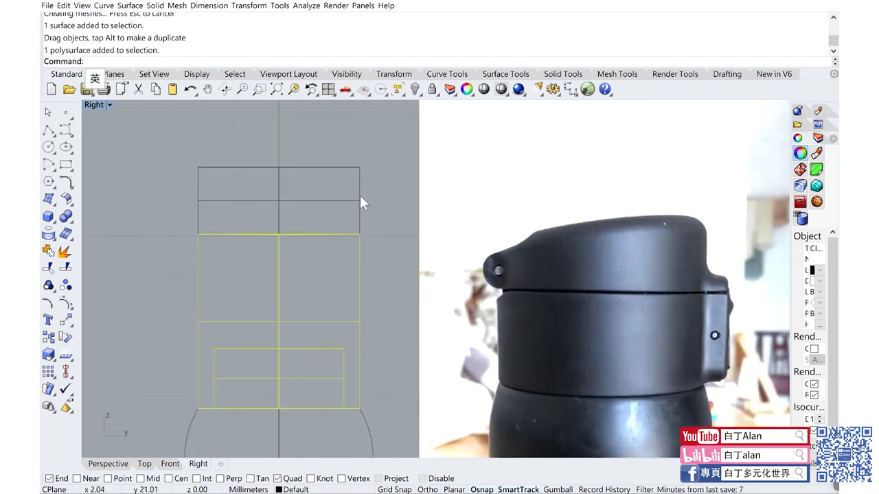
scroll(369, 201, down, 1)
scroll(370, 201, down, 1)
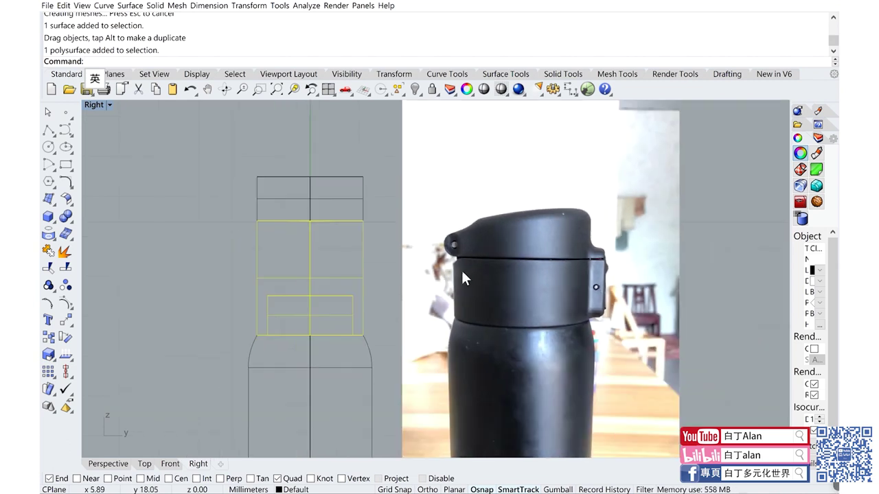
scroll(262, 208, up, 2)
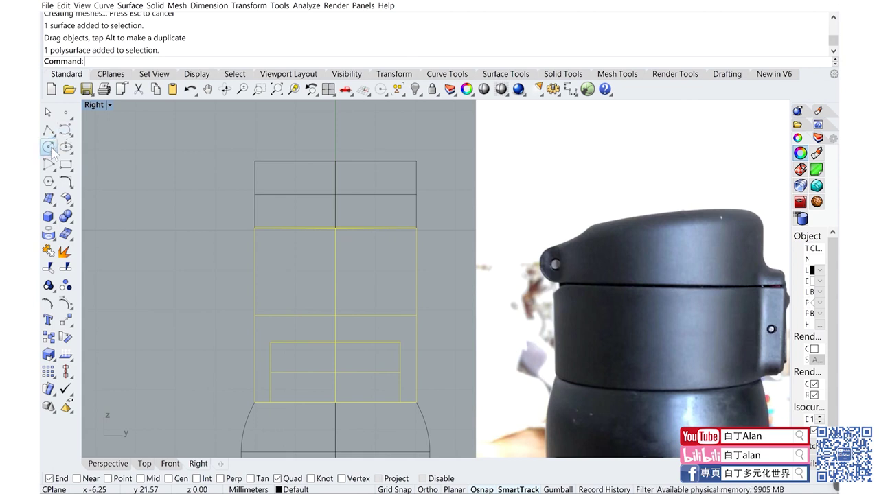
click(48, 217)
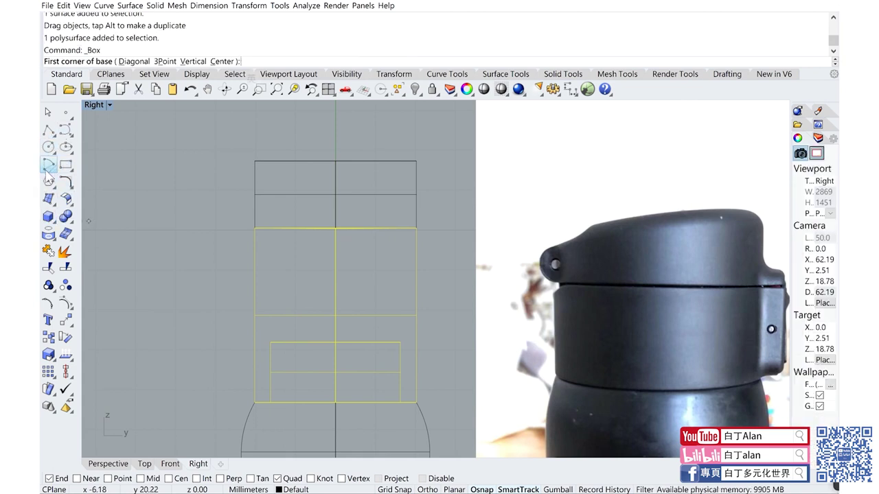
click(48, 131)
click(255, 228)
scroll(255, 228, up, 2)
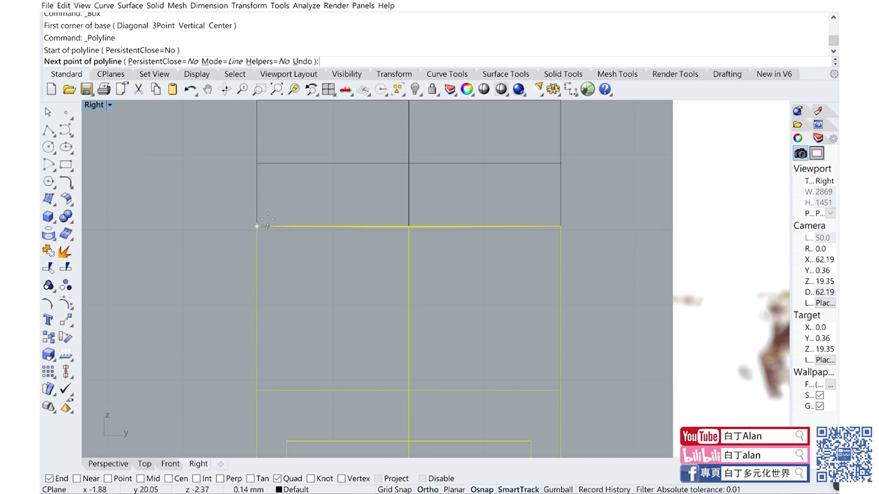
click(277, 221)
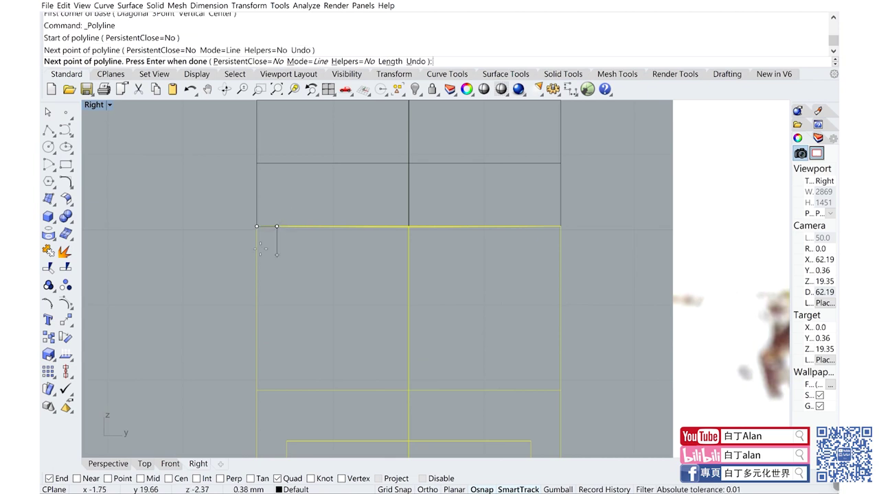
key(F8)
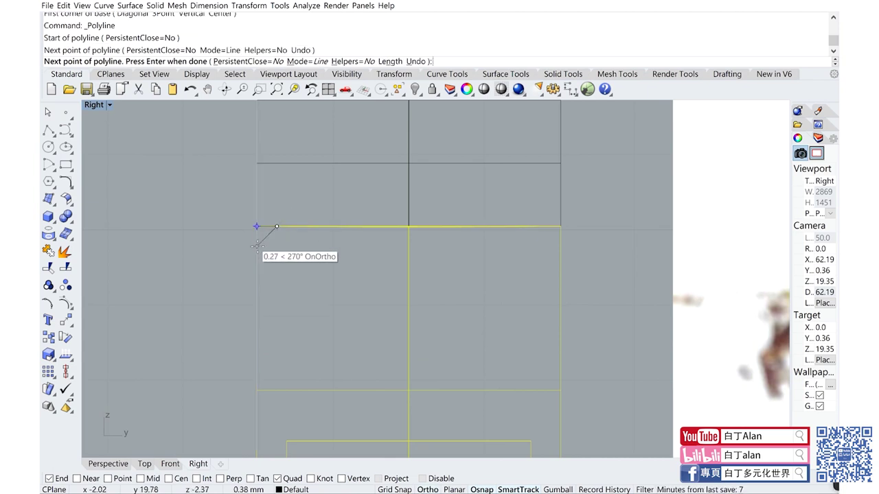
click(257, 245)
click(257, 226)
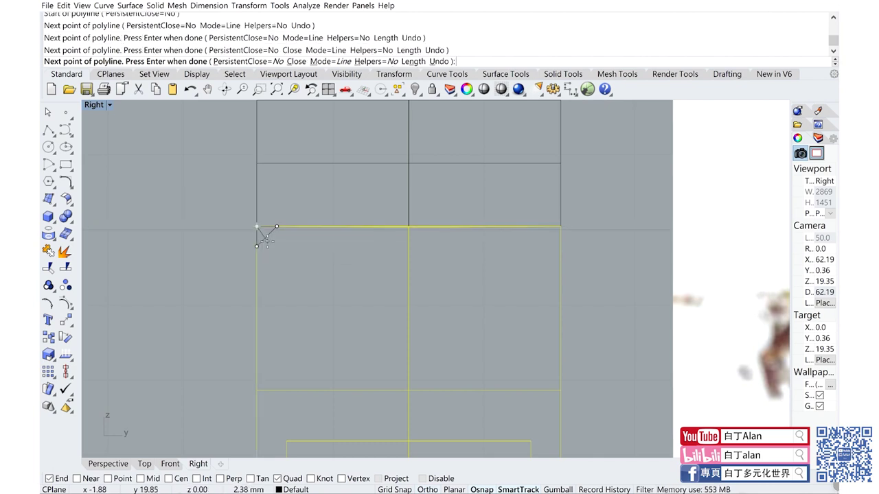
key(Return)
Step: Nudge the triangle slightly left onto the lid edge and restore the four viewports
scroll(267, 238, up, 3)
scroll(267, 233, up, 3)
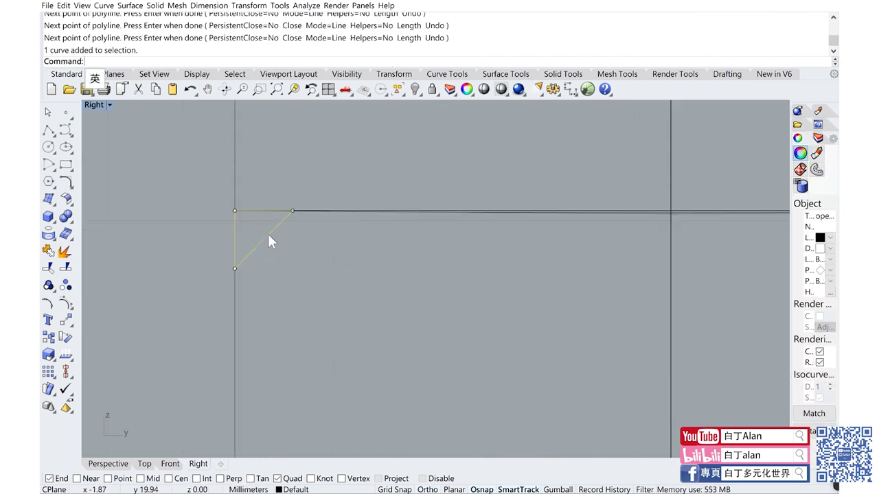
drag(269, 235, 243, 231)
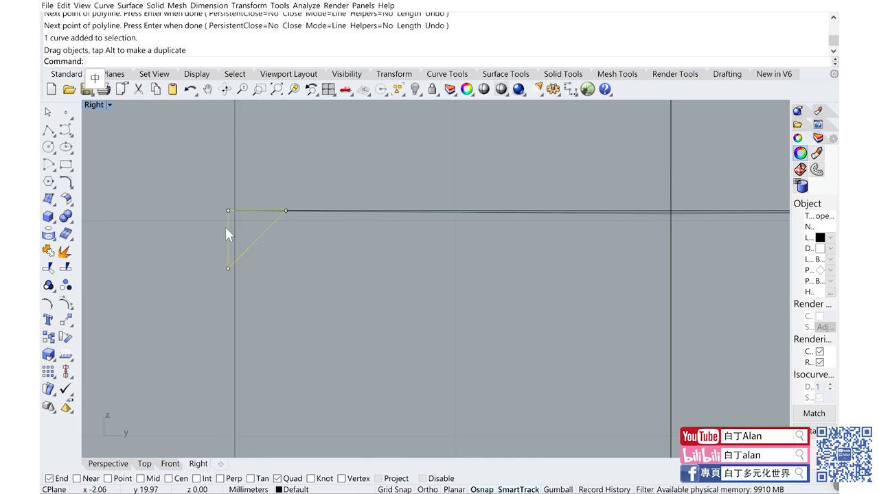
scroll(235, 229, down, 5)
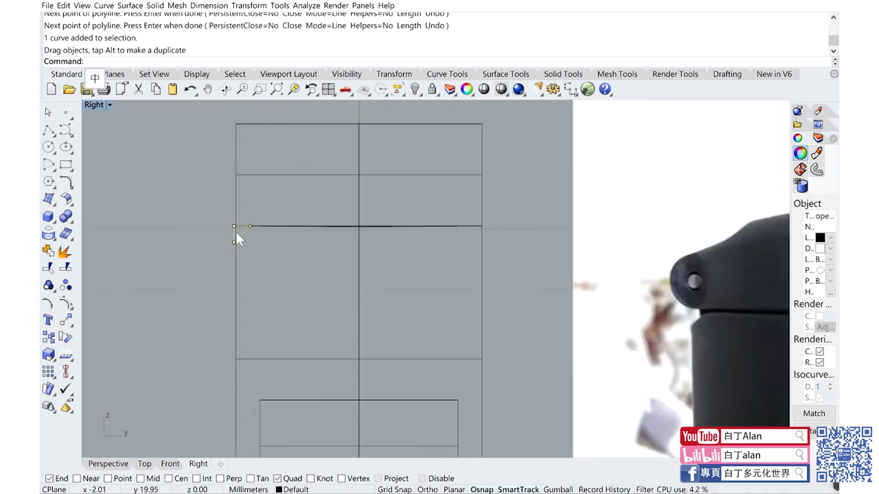
scroll(236, 232, up, 3)
scroll(236, 233, up, 2)
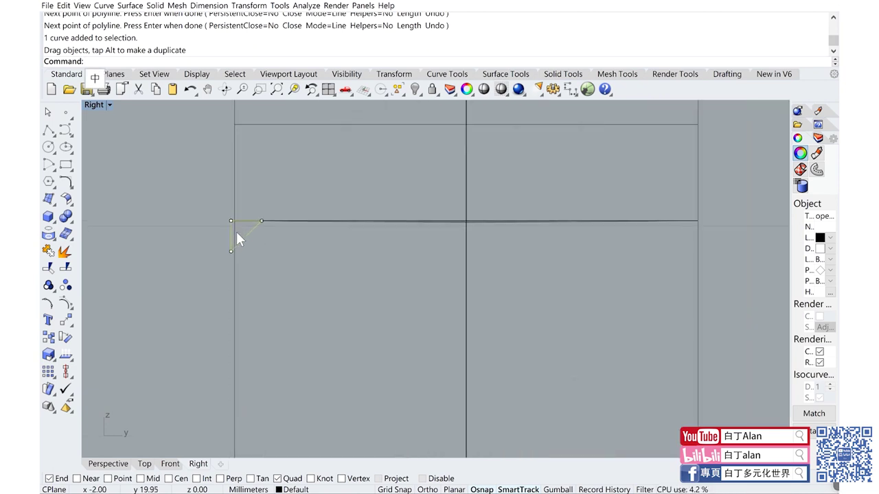
scroll(232, 233, down, 3)
scroll(230, 232, down, 2)
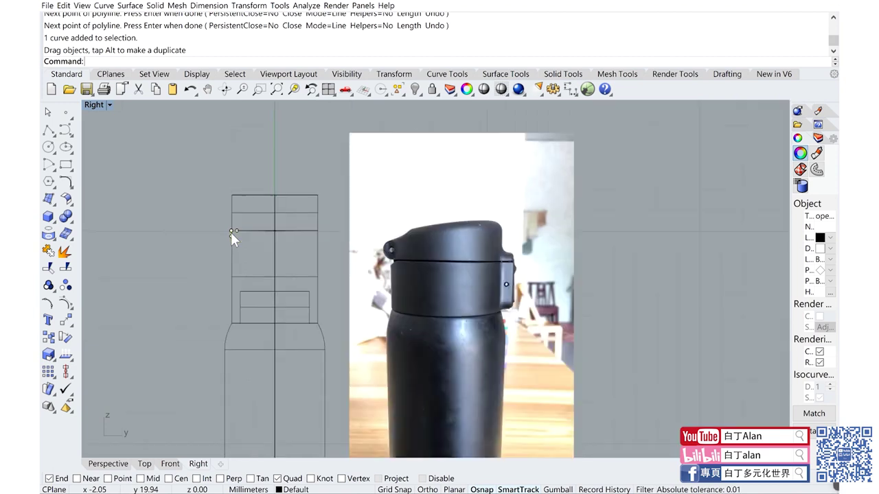
scroll(231, 232, up, 2)
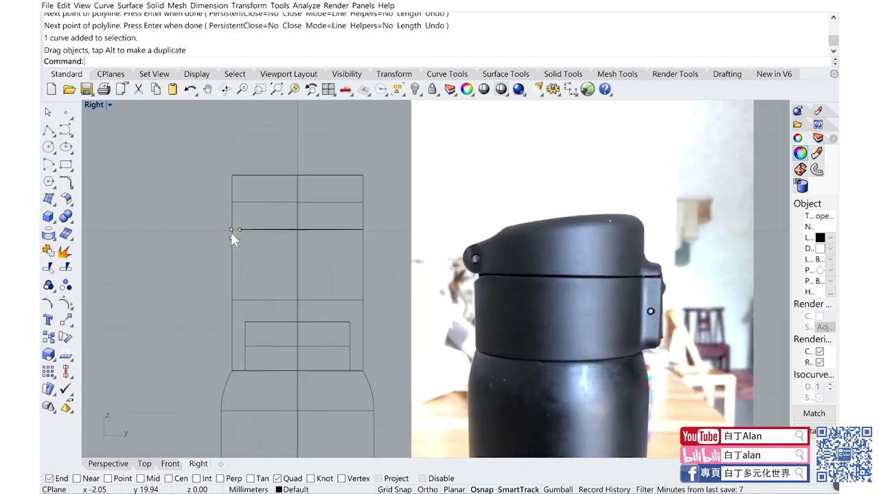
double_click(97, 104)
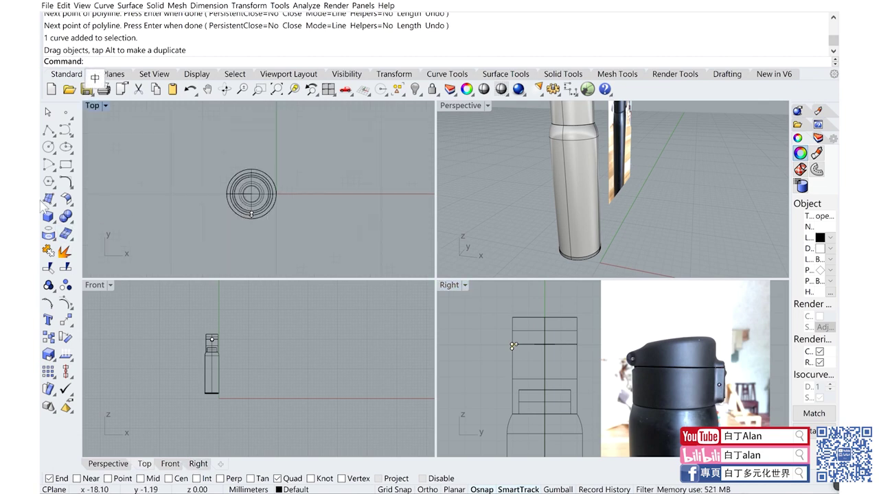
Step: Extrude the triangle one-sided into a solid wedge and slide it right across the bottle
click(56, 227)
click(103, 252)
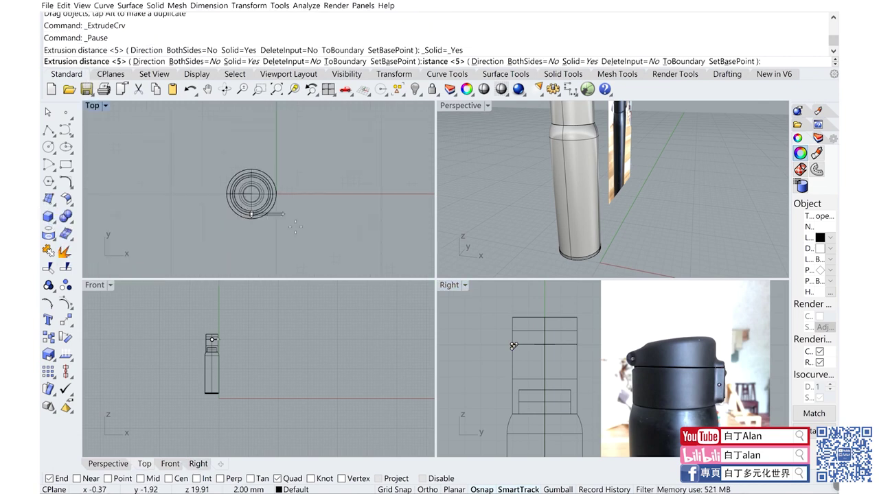
click(201, 62)
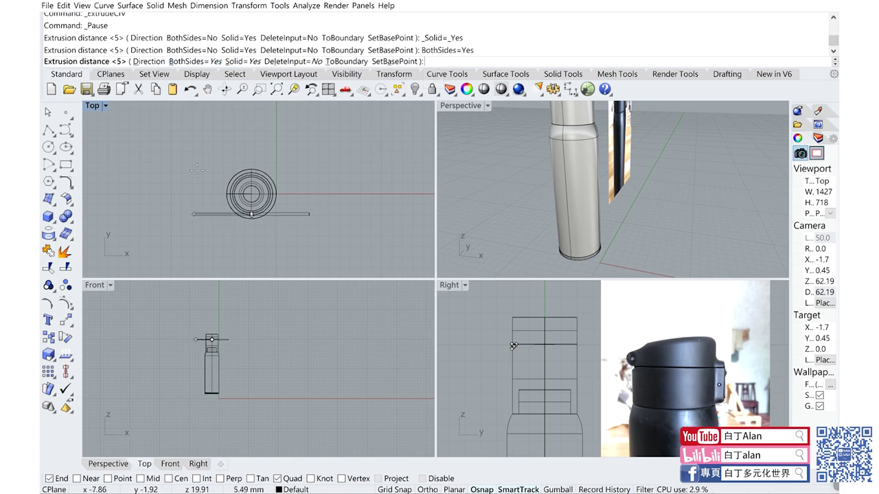
click(186, 61)
click(174, 232)
click(180, 216)
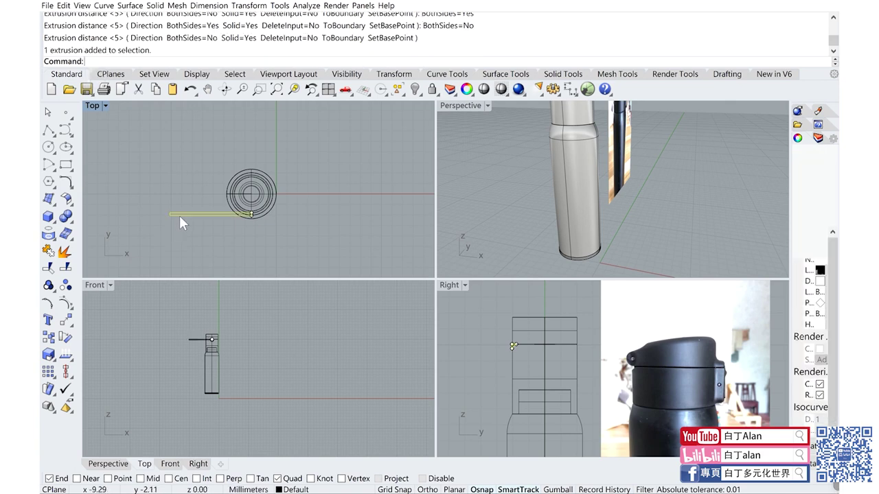
drag(180, 216, 221, 218)
click(232, 261)
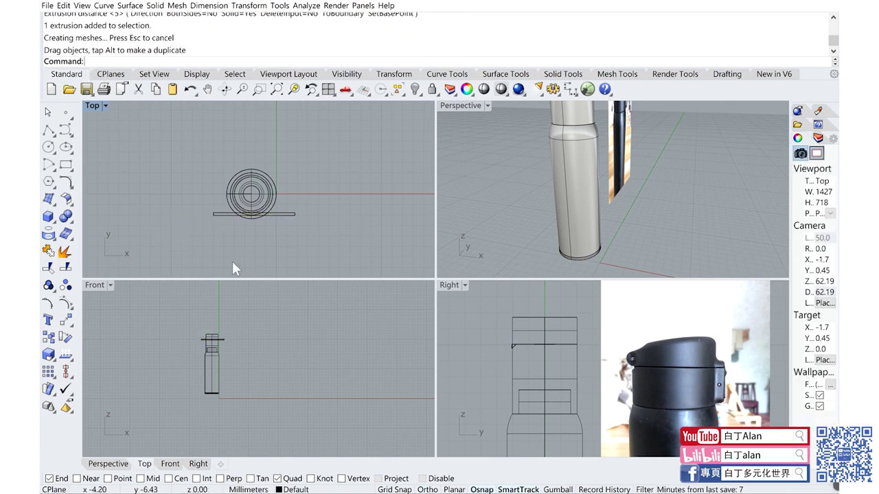
Step: Maximize Perspective and orbit around to compare the wedged bottle model with the thermos photo
double_click(453, 109)
mouse_move(404, 274)
right_down()
mouse_move(469, 159)
mouse_move(380, 203)
mouse_move(364, 149)
right_up()
scroll(462, 137, up, 5)
scroll(470, 165, down, 1)
scroll(364, 150, up, 5)
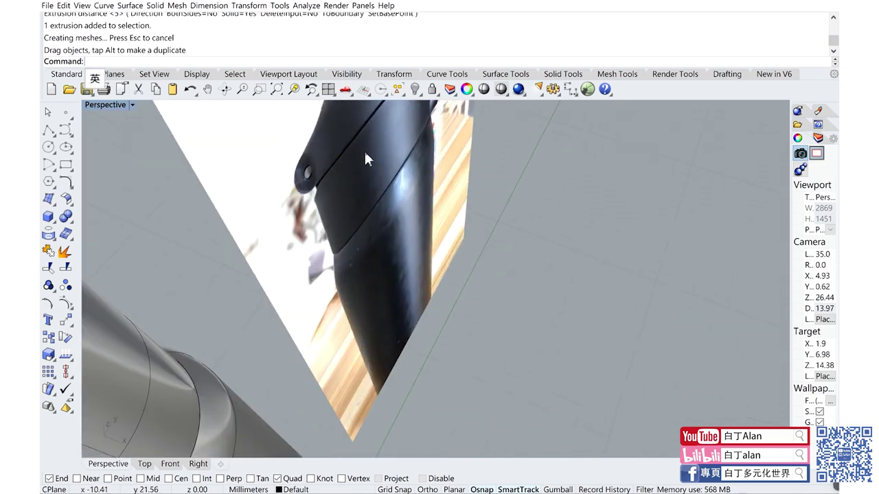
right_drag(359, 222, 380, 117)
scroll(380, 117, up, 5)
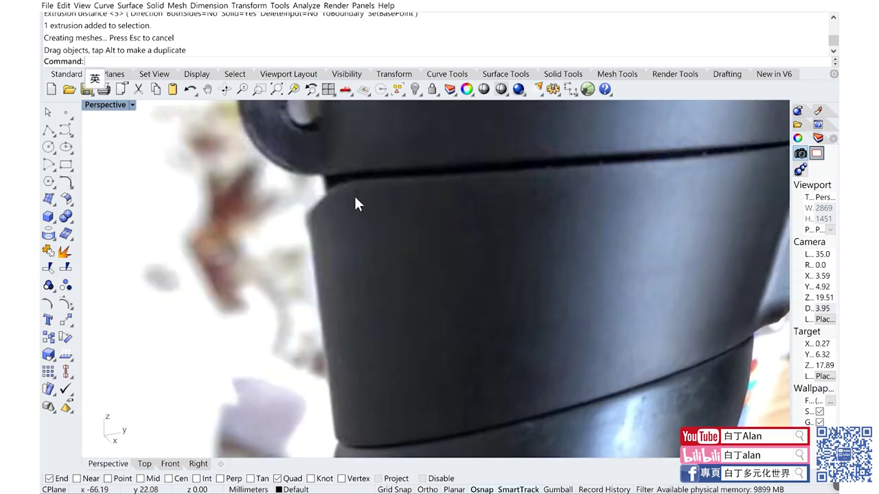
scroll(332, 217, down, 3)
scroll(348, 236, up, 4)
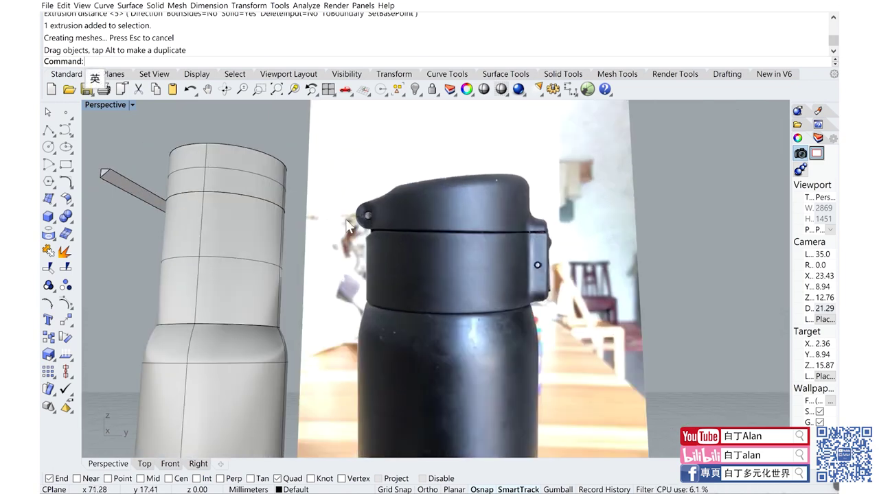
scroll(385, 223, up, 4)
scroll(465, 245, down, 3)
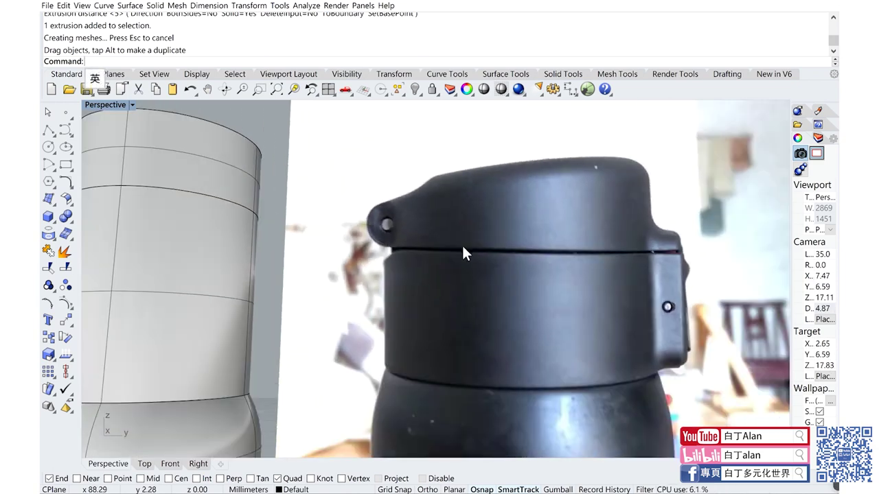
scroll(461, 244, down, 3)
scroll(528, 268, down, 2)
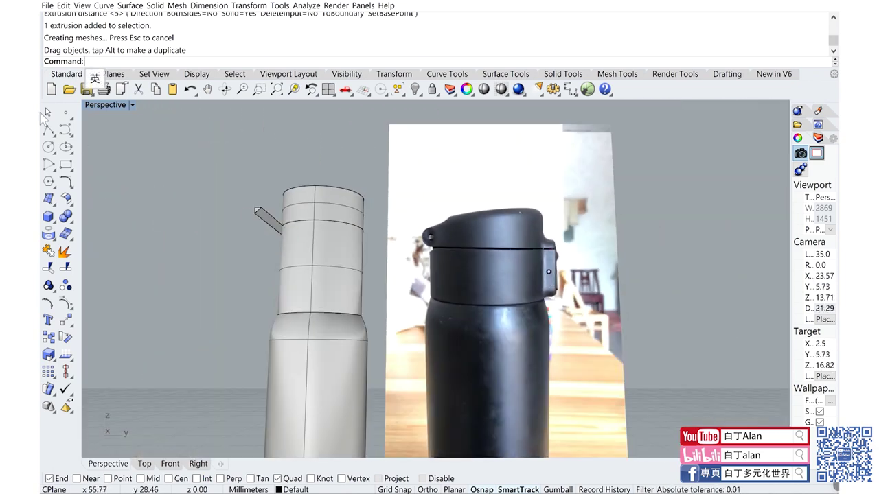
click(55, 226)
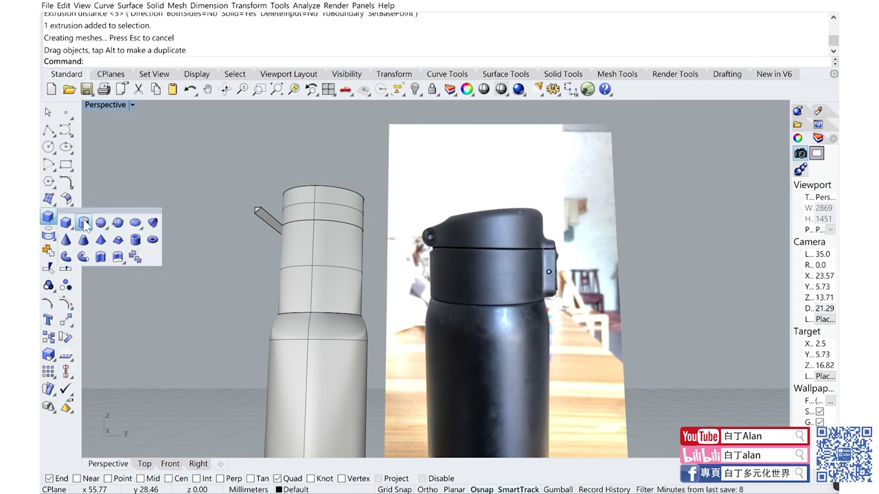
Step: Draw a horizontal solid cylinder on the hinge hole, radius 4.12 and length 46
click(84, 224)
double_click(100, 106)
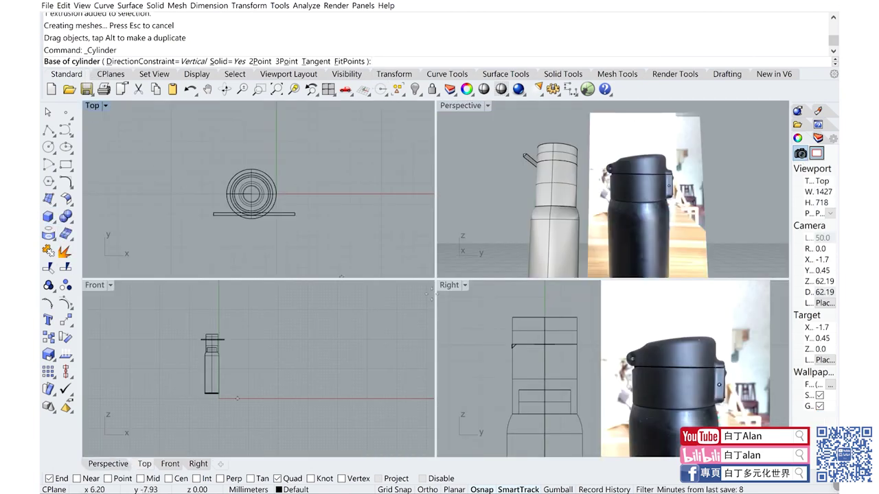
scroll(633, 352, down, 1)
scroll(618, 348, down, 1)
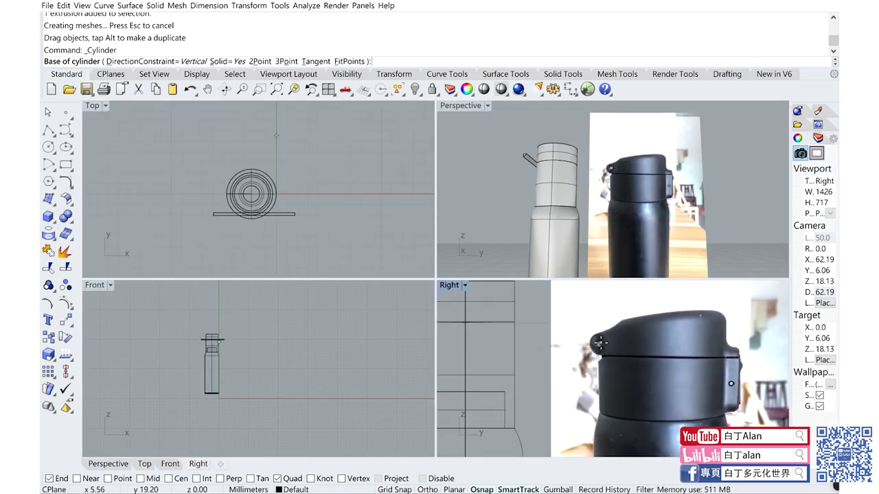
scroll(600, 343, down, 1)
scroll(600, 343, up, 1)
scroll(596, 345, up, 2)
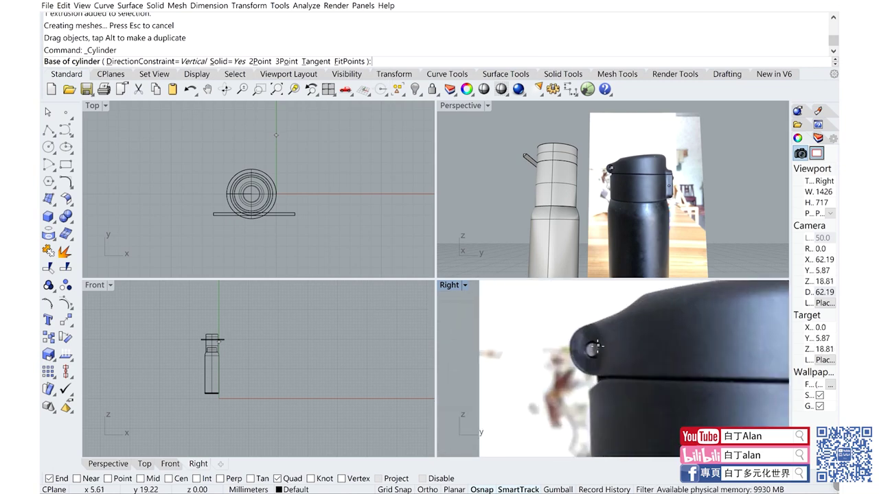
click(592, 347)
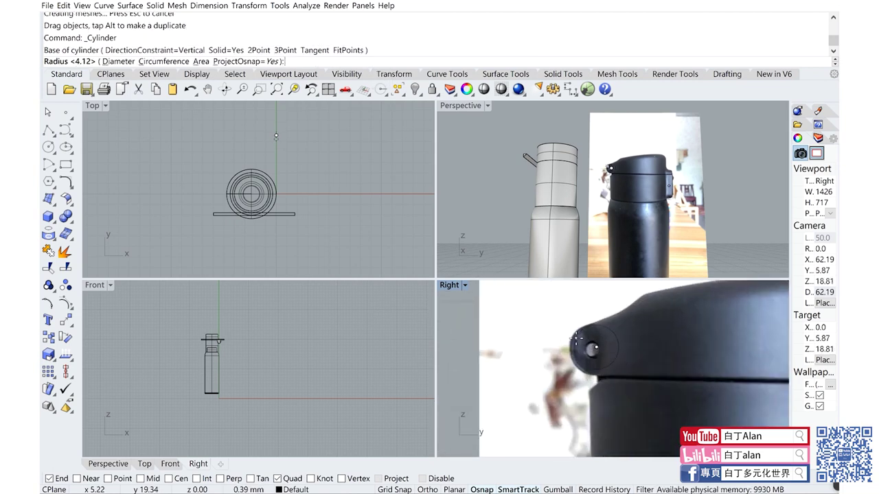
click(577, 336)
scroll(576, 336, down, 1)
scroll(576, 336, down, 1)
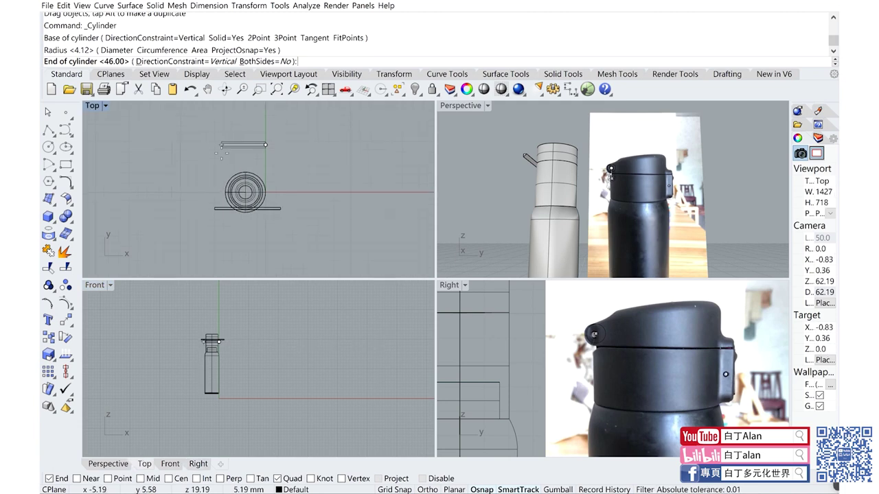
click(265, 145)
scroll(245, 143, up, 1)
scroll(242, 157, up, 1)
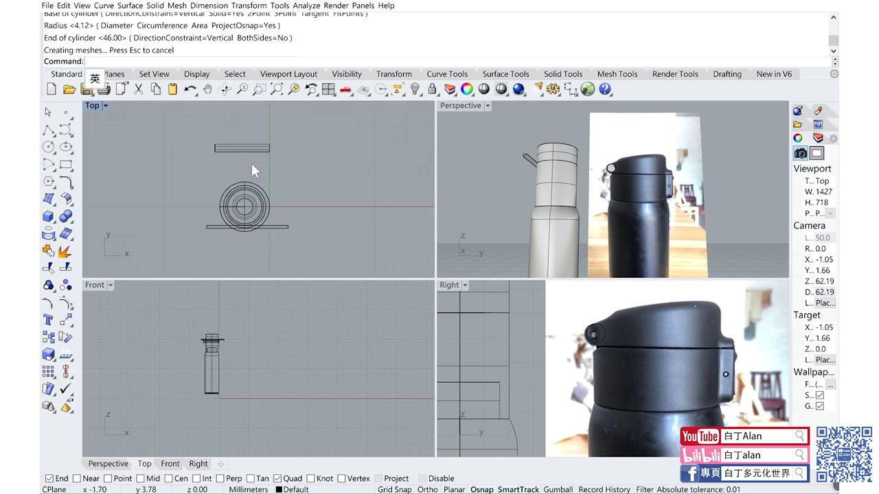
Step: Reposition the small wedge: drag it down in Top view and slightly up in the side view
drag(255, 154, 260, 233)
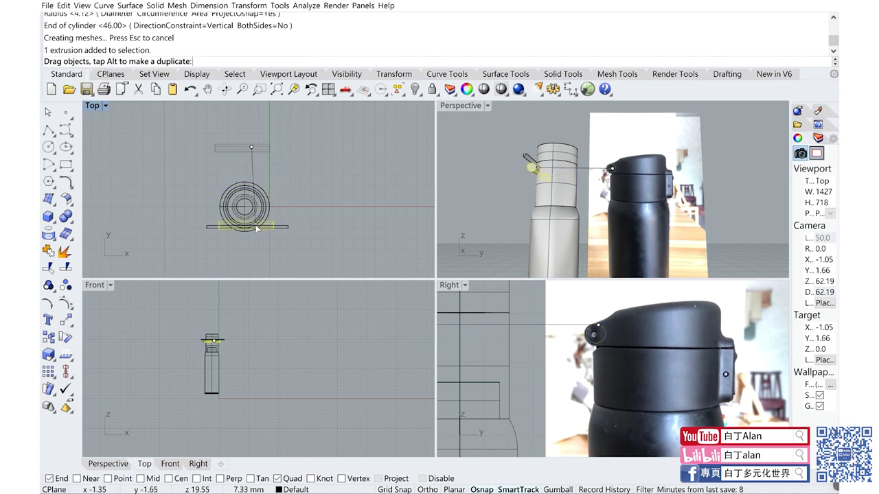
scroll(494, 336, up, 2)
scroll(506, 329, up, 2)
scroll(522, 369, up, 2)
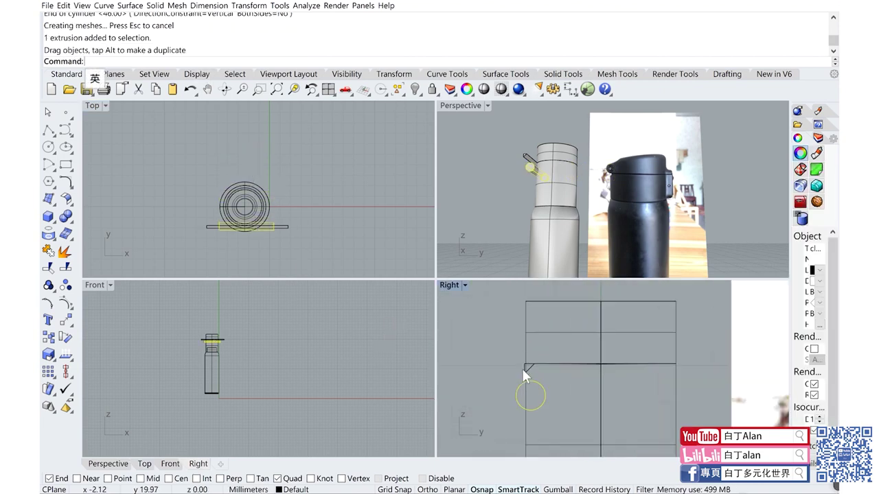
drag(529, 369, 536, 338)
scroll(484, 340, down, 3)
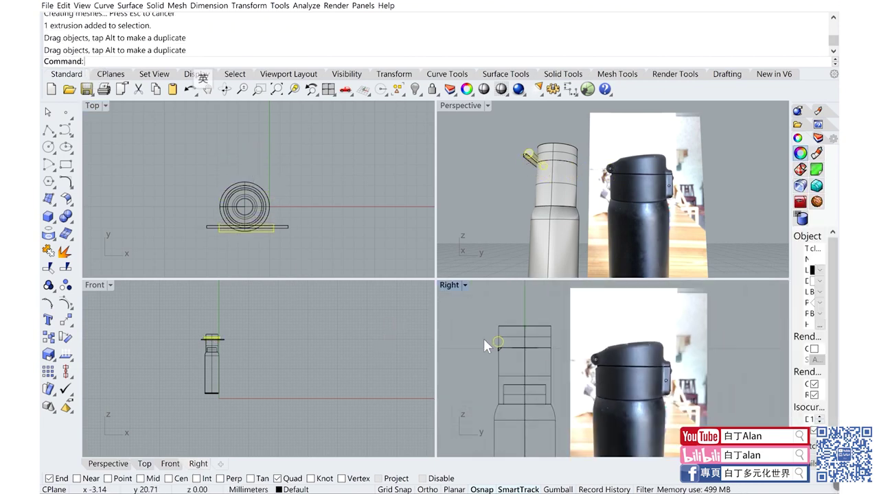
Step: In the maximized Right view, move the hinge circle to the Quad point at the lid's corner
double_click(453, 282)
scroll(298, 221, up, 2)
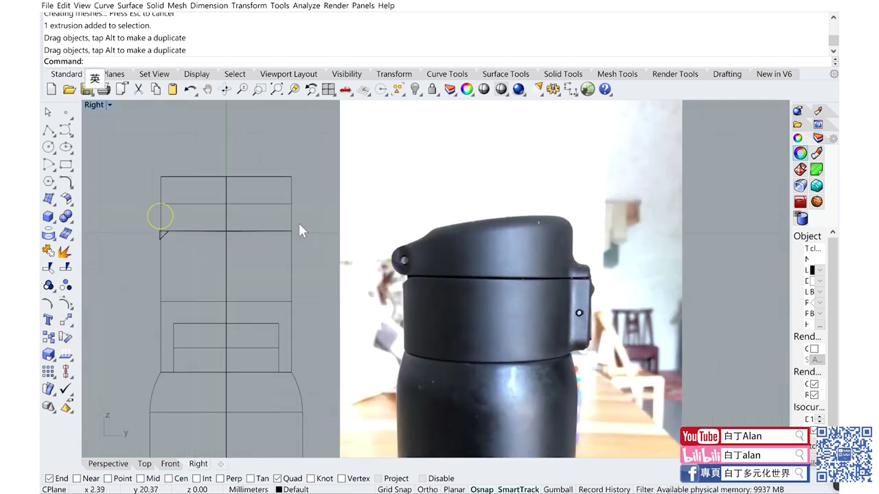
scroll(130, 230, up, 3)
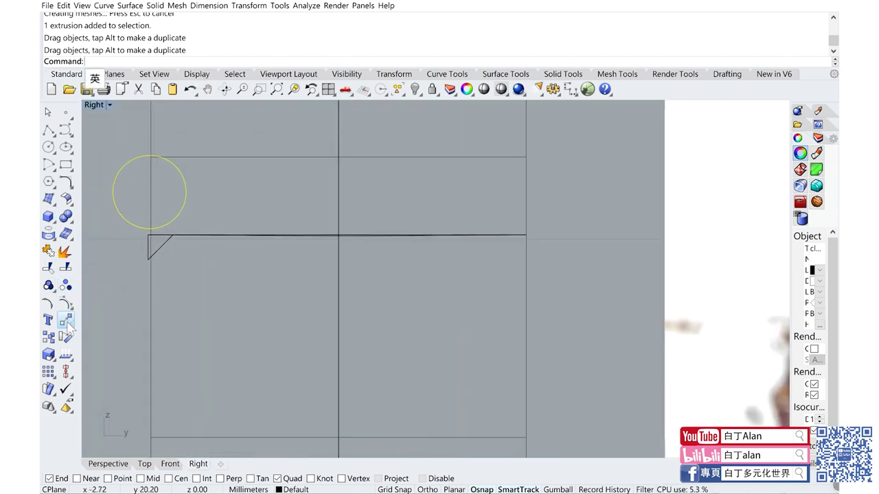
click(66, 320)
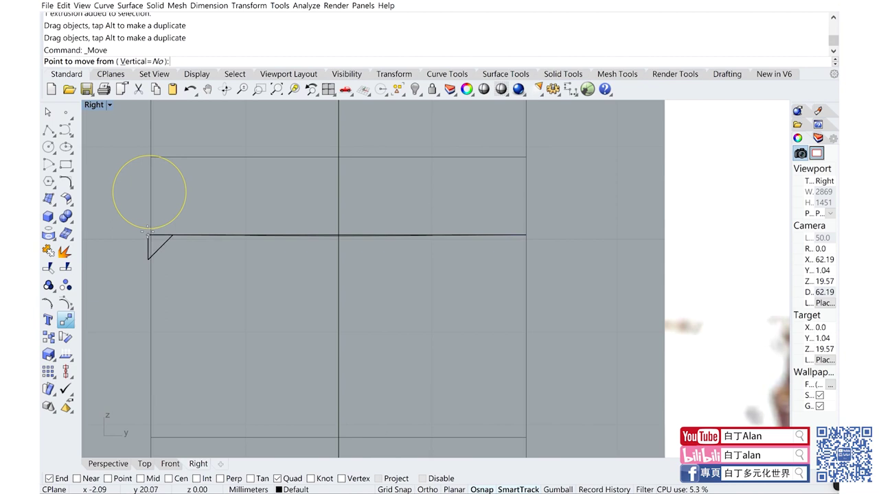
click(149, 236)
scroll(151, 237, up, 3)
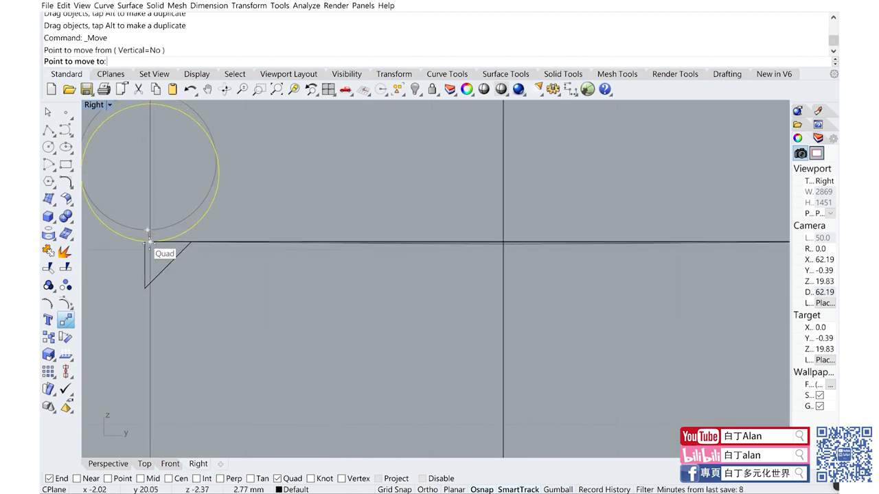
click(149, 242)
Step: Select the lid polysurface, clear the selection, and zoom out to show the drawing beside the photo
click(146, 221)
click(149, 226)
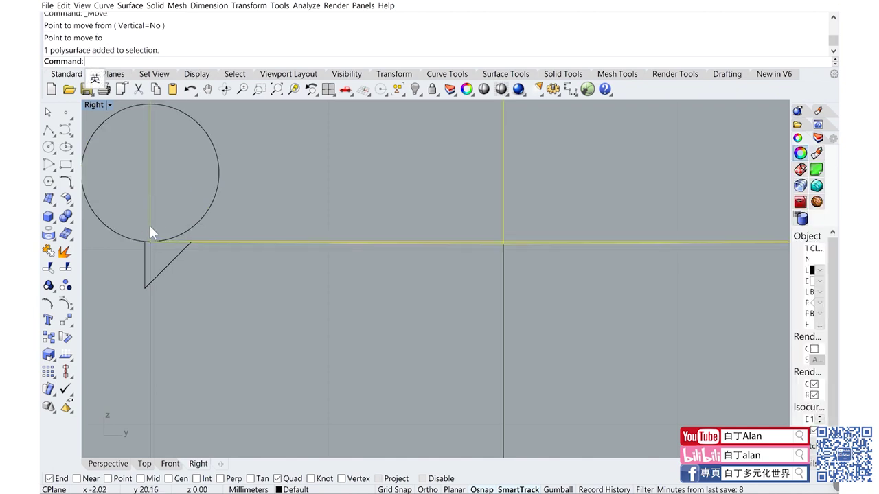
scroll(150, 242, down, 5)
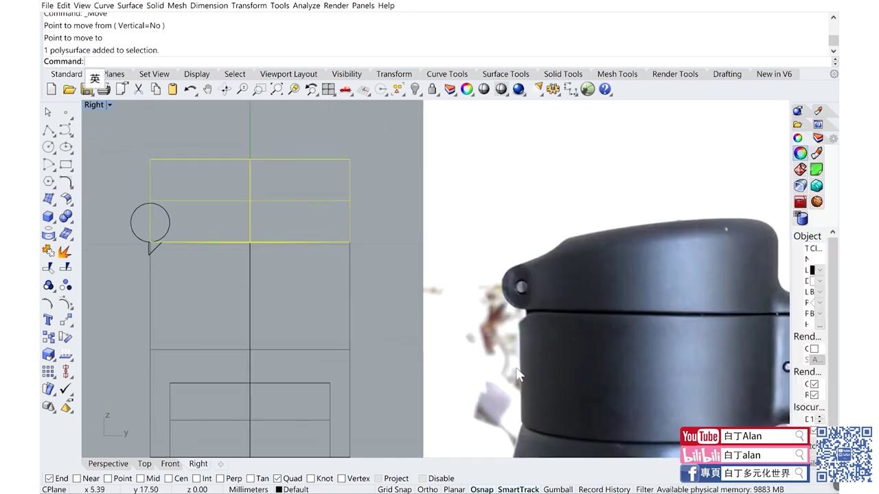
click(281, 298)
scroll(280, 297, down, 3)
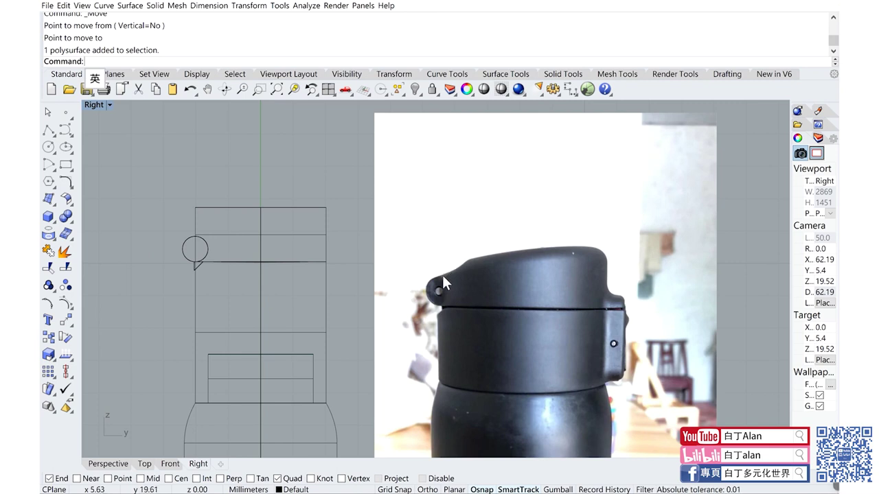
scroll(443, 277, up, 3)
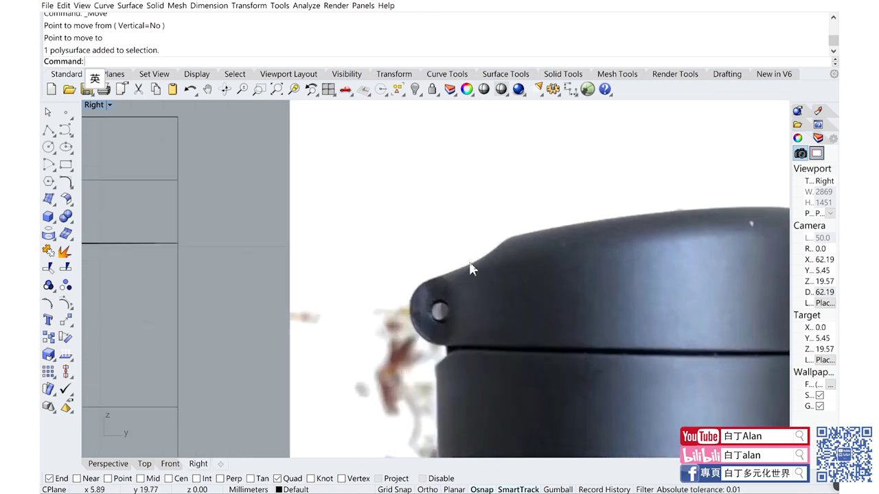
scroll(481, 259, down, 3)
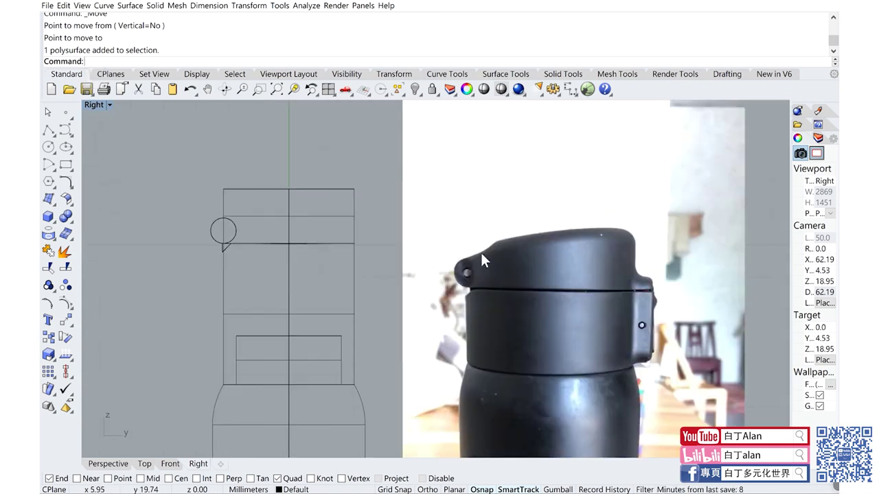
Step: Start a freeform curve atop the hinge bump and run it up the lid's slope
click(66, 131)
scroll(474, 262, up, 5)
scroll(474, 262, up, 3)
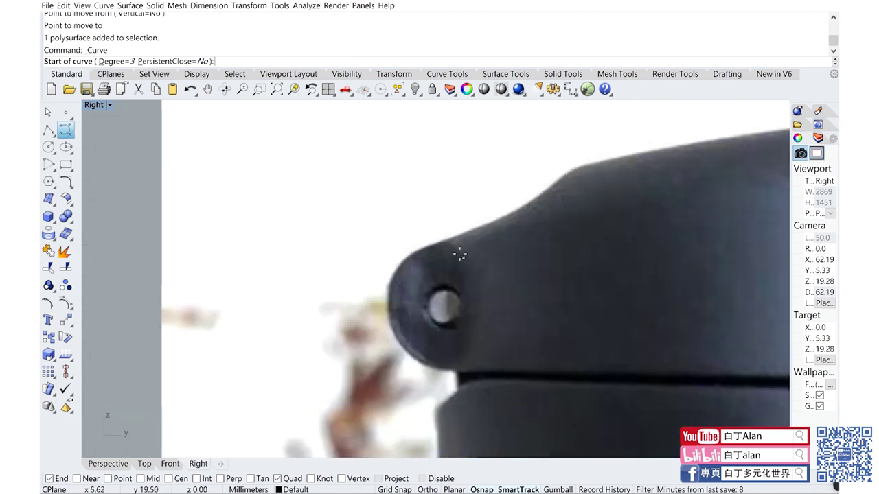
click(436, 243)
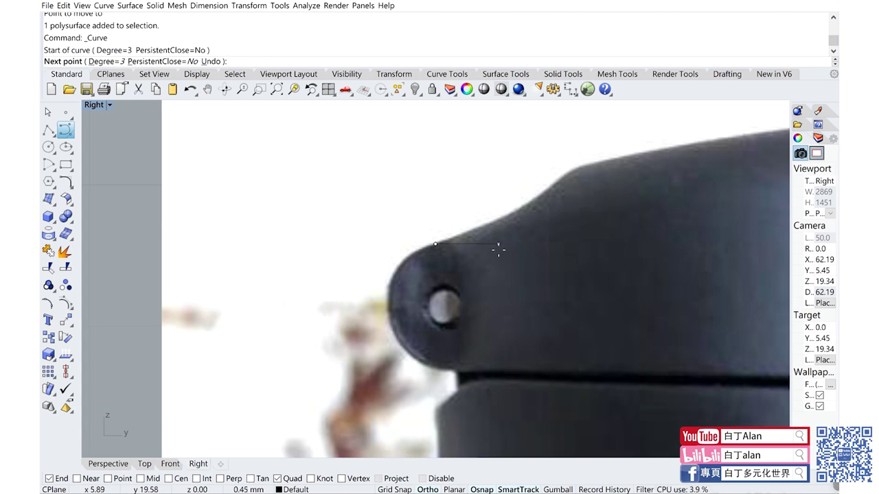
click(499, 246)
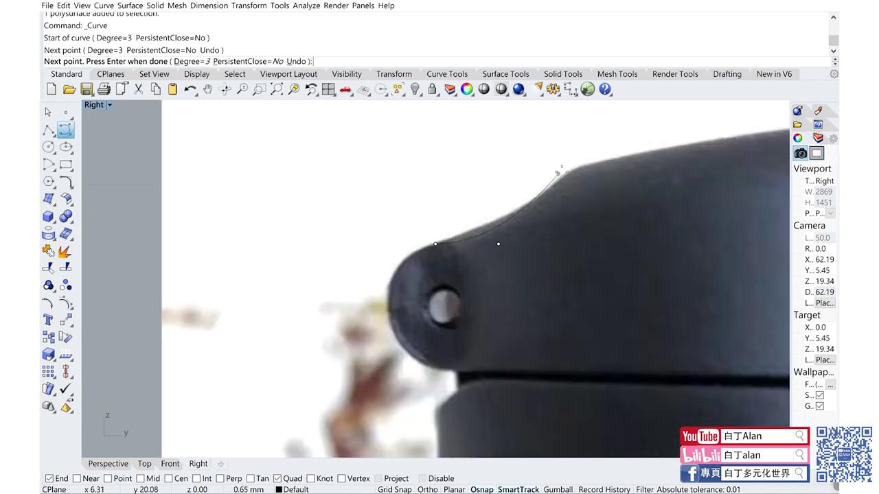
click(569, 168)
Step: Continue the curve along the lid's top edge to its far end and finish it
click(592, 164)
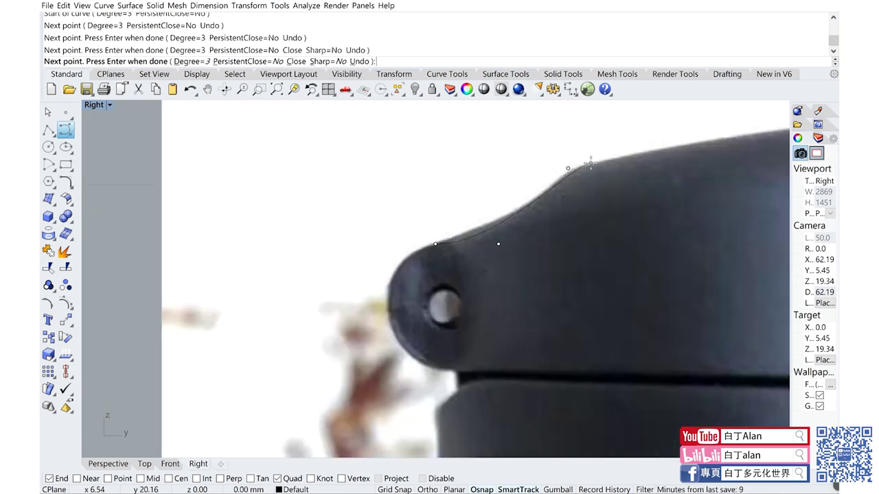
scroll(591, 165, down, 3)
click(617, 170)
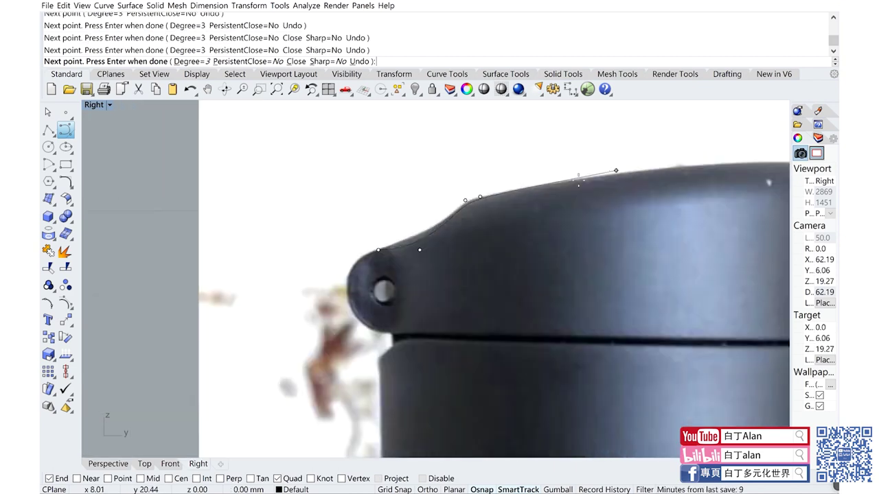
scroll(693, 168, down, 2)
scroll(710, 179, up, 3)
click(711, 178)
scroll(728, 180, down, 2)
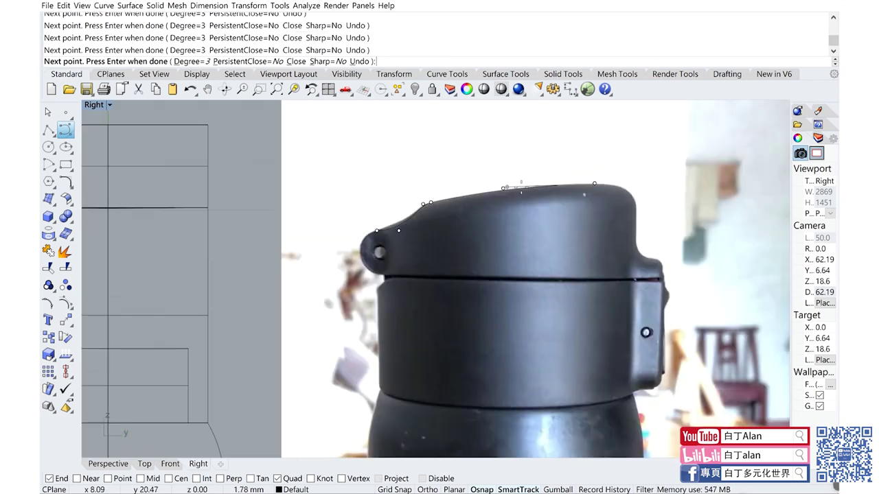
scroll(769, 184, up, 3)
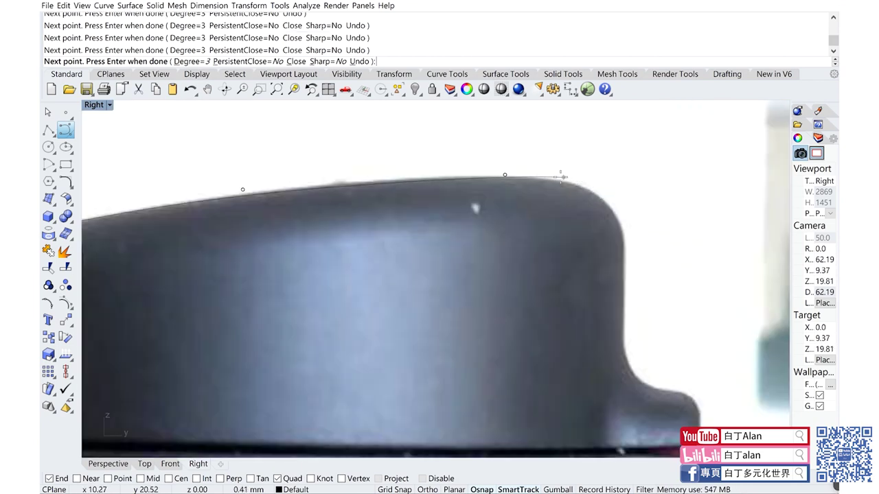
click(655, 171)
scroll(655, 172, down, 5)
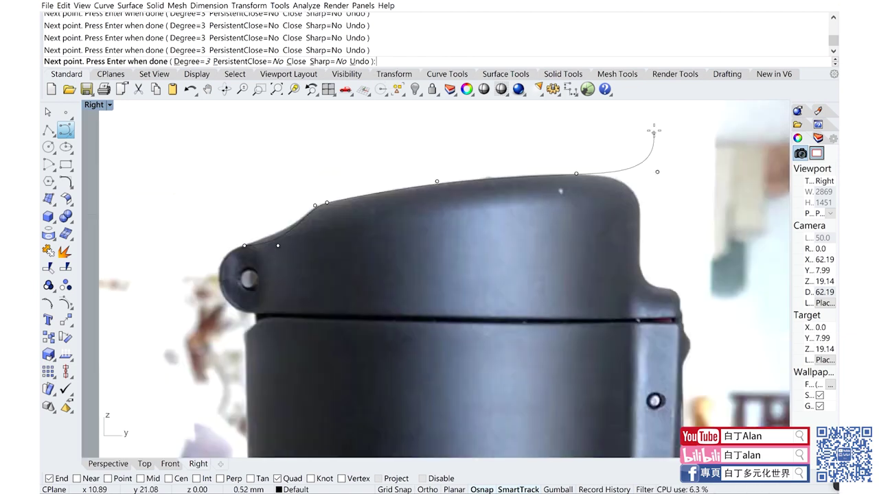
key(Return)
Step: Move the lid curve so its left end snaps to the top Quad of the hinge circle
scroll(649, 175, down, 3)
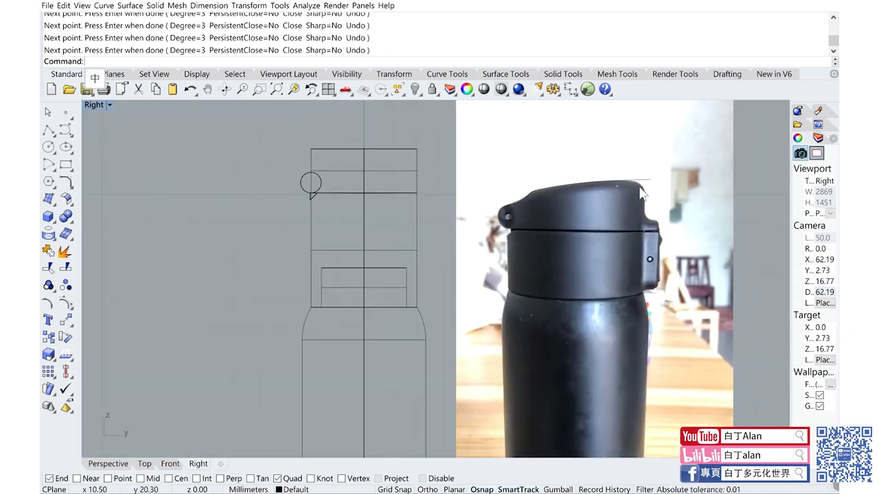
click(642, 184)
click(669, 206)
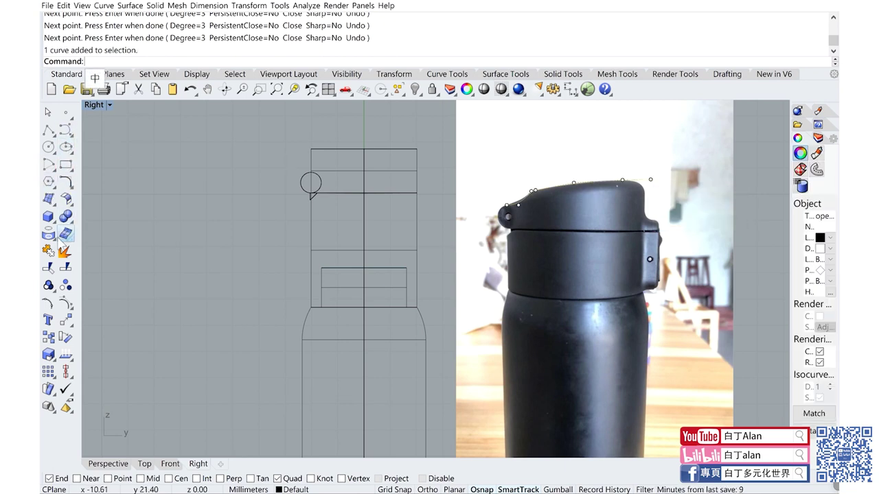
click(65, 320)
scroll(491, 213, up, 1)
scroll(491, 213, up, 1)
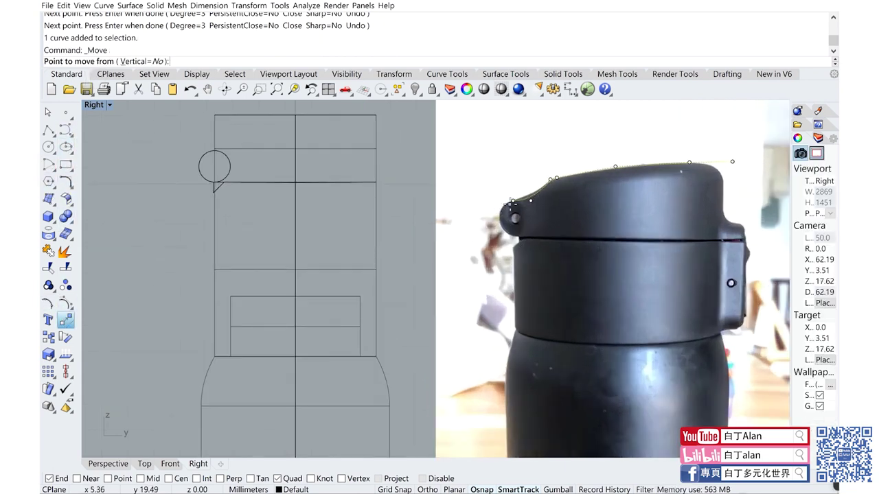
click(510, 198)
scroll(220, 142, up, 1)
scroll(221, 142, up, 1)
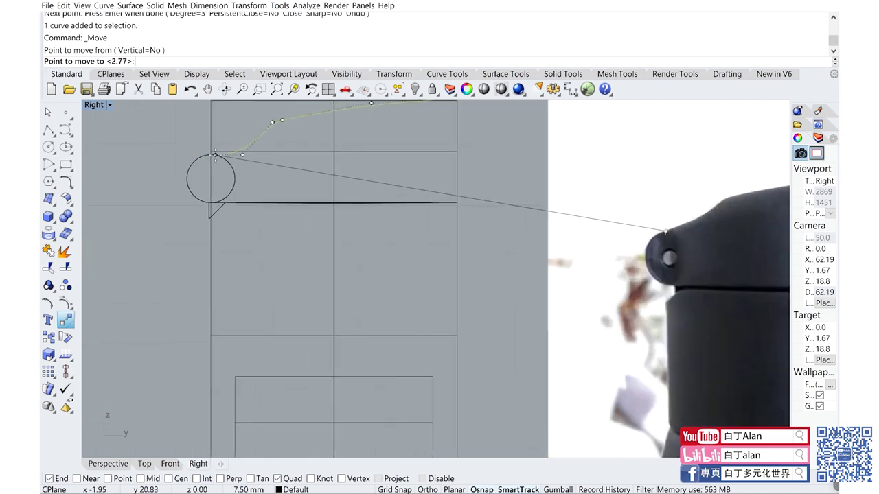
click(210, 156)
scroll(324, 228, down, 2)
scroll(309, 138, up, 2)
scroll(343, 158, down, 3)
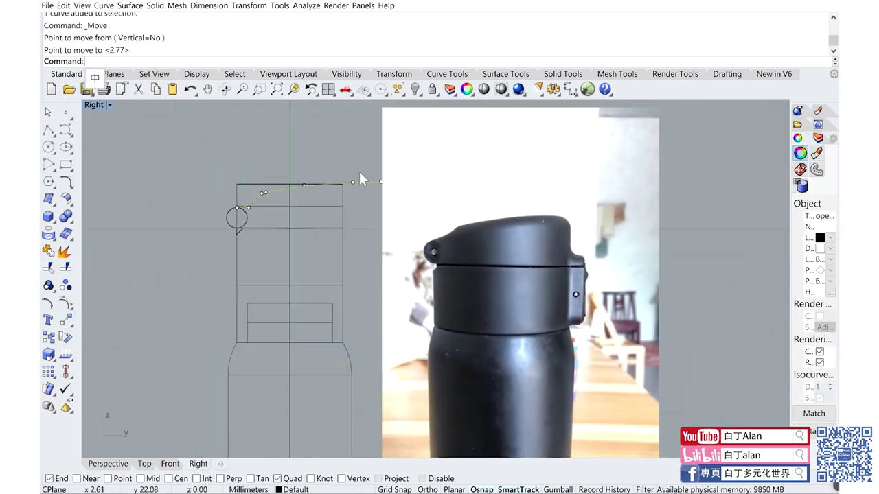
scroll(358, 197, up, 4)
scroll(360, 195, down, 2)
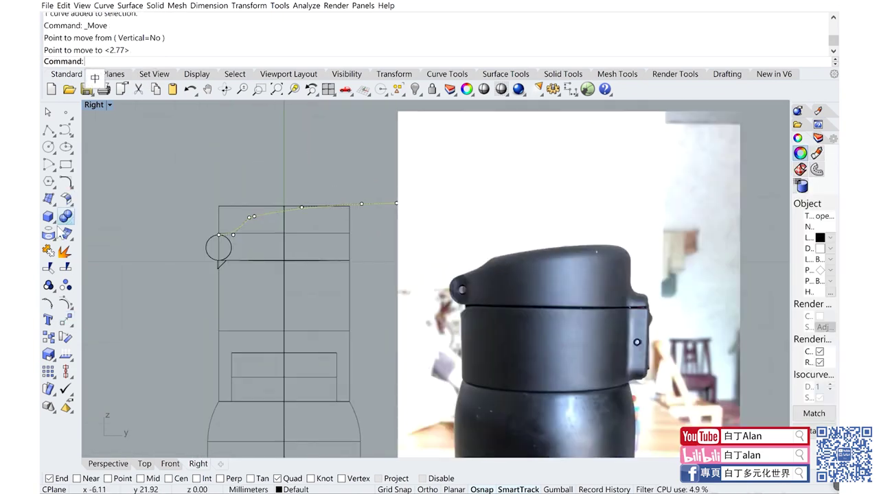
Step: Scale1D the curve horizontally from the circle's top so it spans the lid width
click(65, 355)
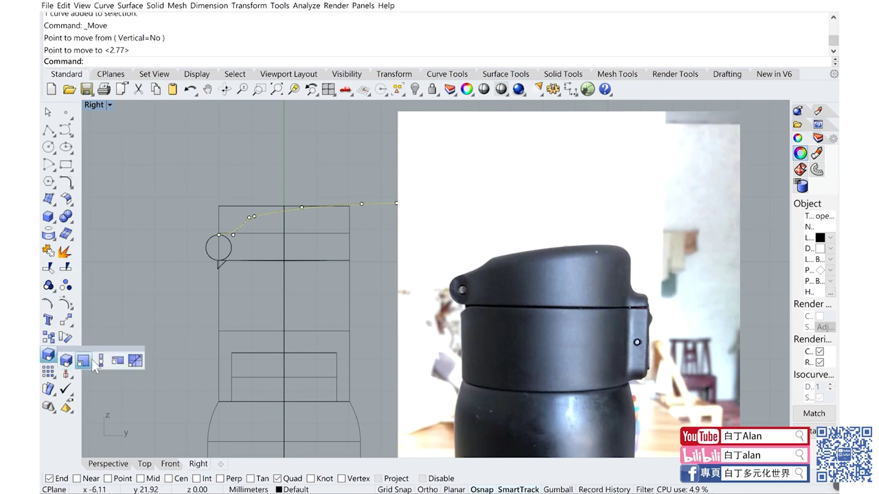
click(86, 360)
scroll(275, 179, up, 2)
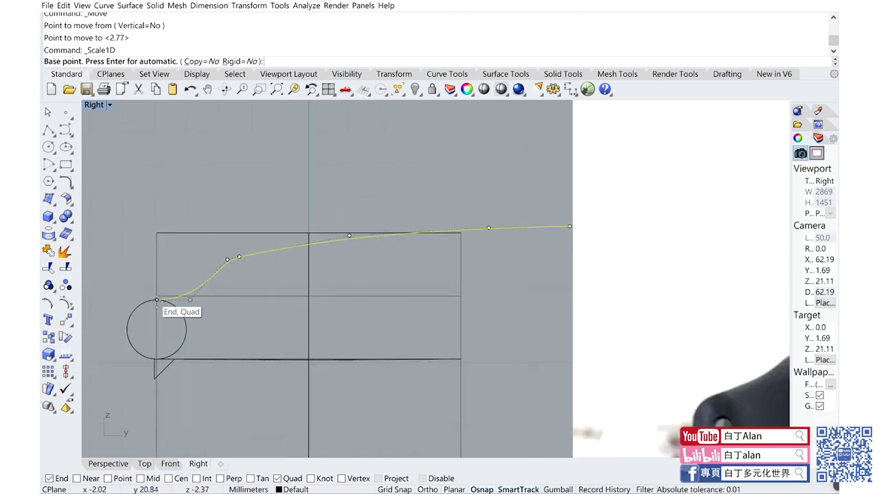
click(158, 303)
scroll(206, 254, down, 2)
click(369, 276)
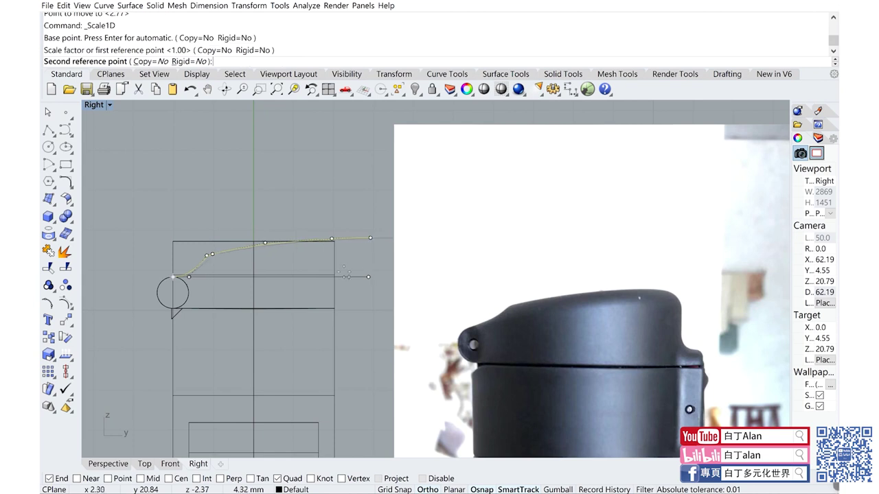
click(334, 271)
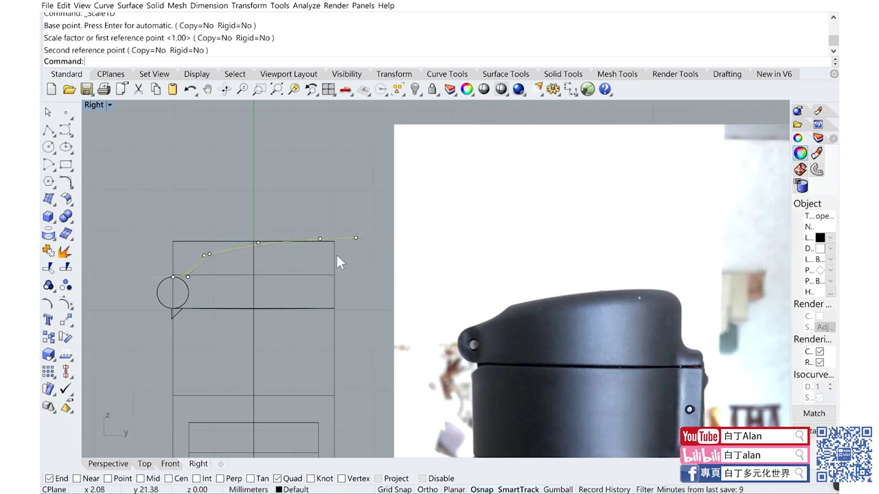
scroll(333, 237, up, 2)
scroll(323, 213, down, 2)
click(301, 261)
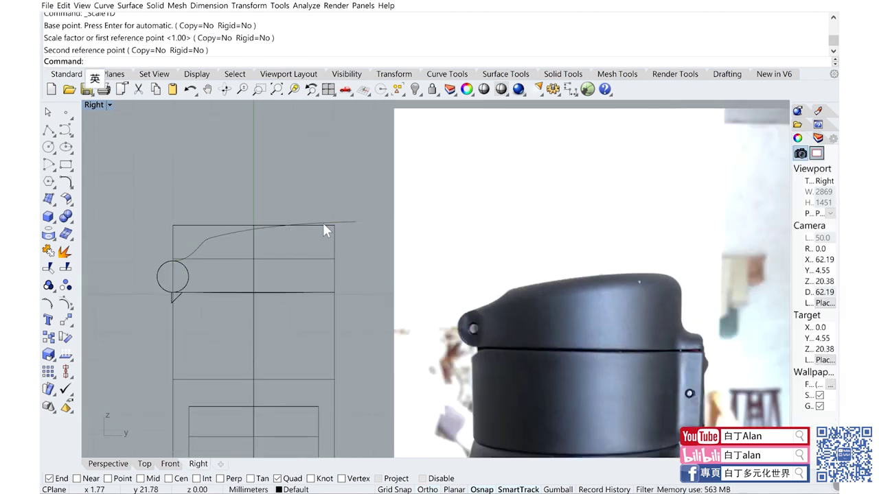
click(258, 227)
Step: Reshape the lid curve: lower its three right-hand control points and shift two slope points right
key(F10)
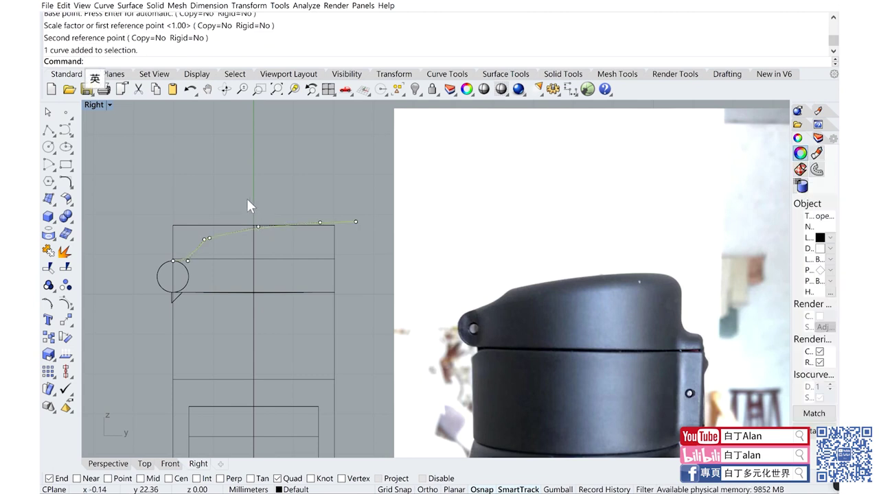
mouse_move(246, 197)
mouse_down()
mouse_move(361, 225)
mouse_move(356, 228)
mouse_up()
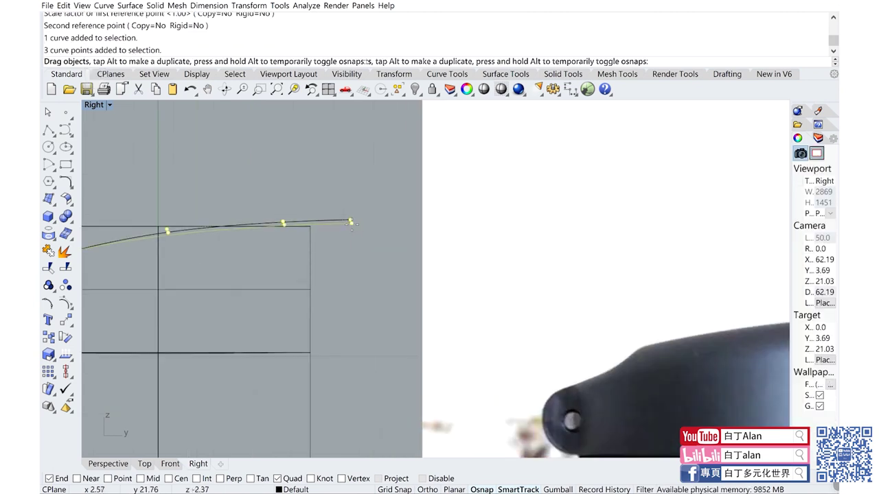
right_drag(357, 228, 353, 232)
scroll(195, 257, up, 3)
scroll(195, 257, up, 1)
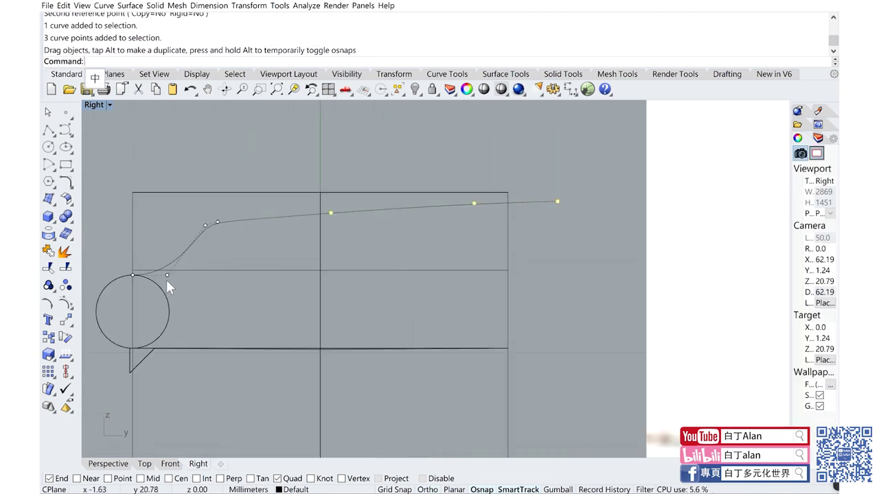
scroll(168, 275, down, 4)
scroll(168, 275, up, 3)
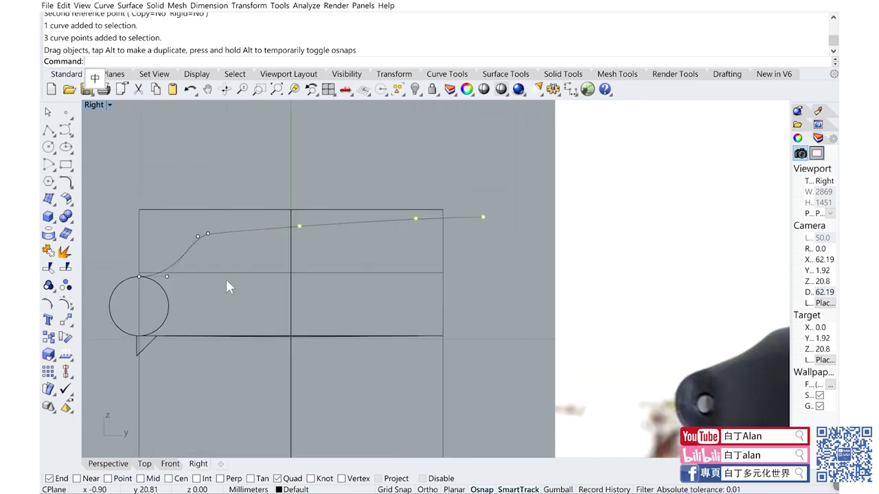
drag(242, 251, 243, 228)
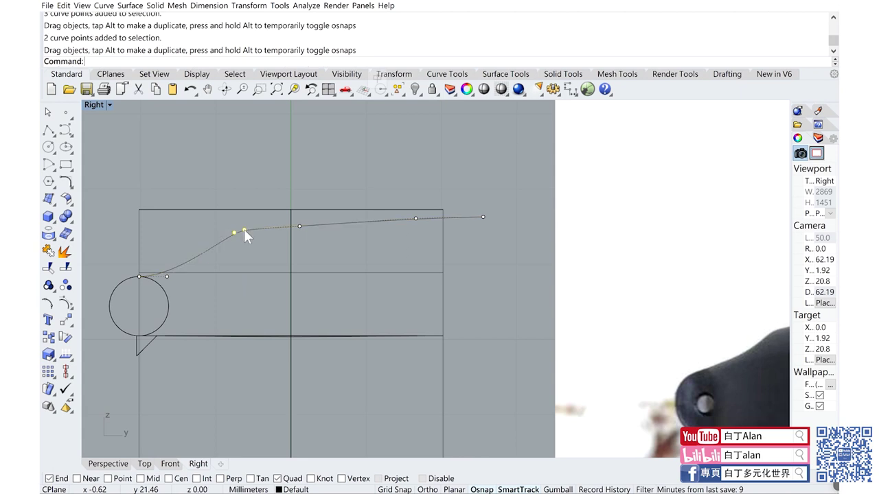
scroll(248, 256, down, 2)
scroll(162, 248, up, 3)
Step: Deselect the lid curve and zoom out the Right view to see the reference photo
key(Escape)
click(221, 255)
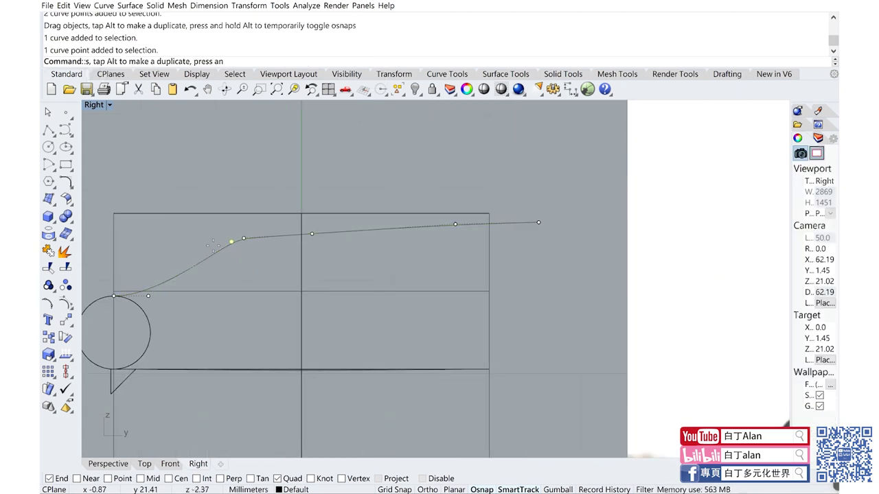
click(204, 252)
scroll(206, 252, down, 2)
key(Escape)
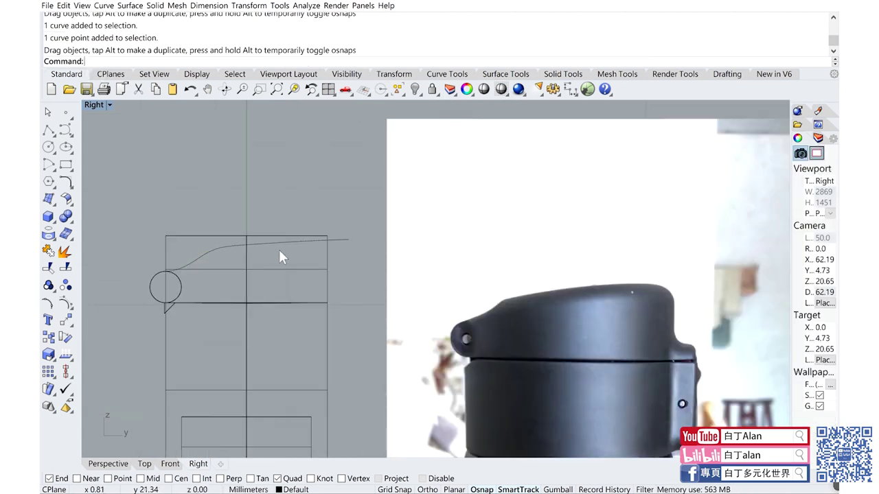
scroll(268, 233, down, 2)
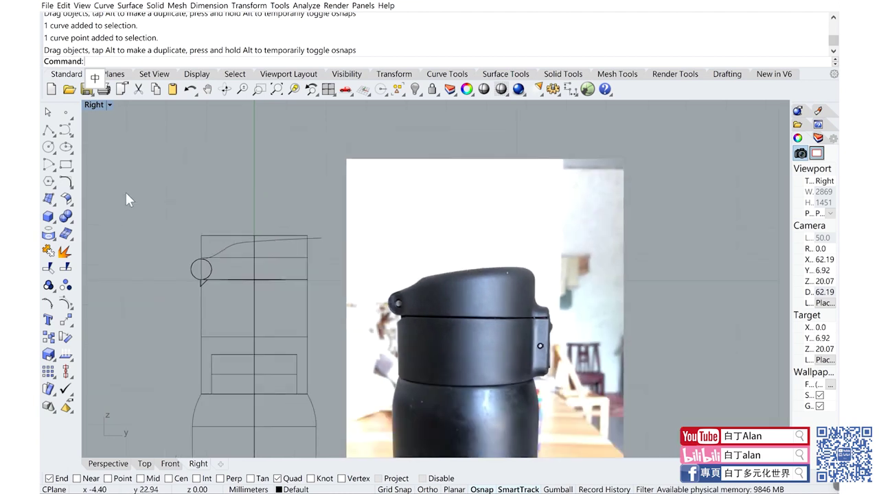
Step: Draw a rectangular polyline from the curve's hinge end left, up, across and down to its right end
click(49, 128)
scroll(195, 204, up, 2)
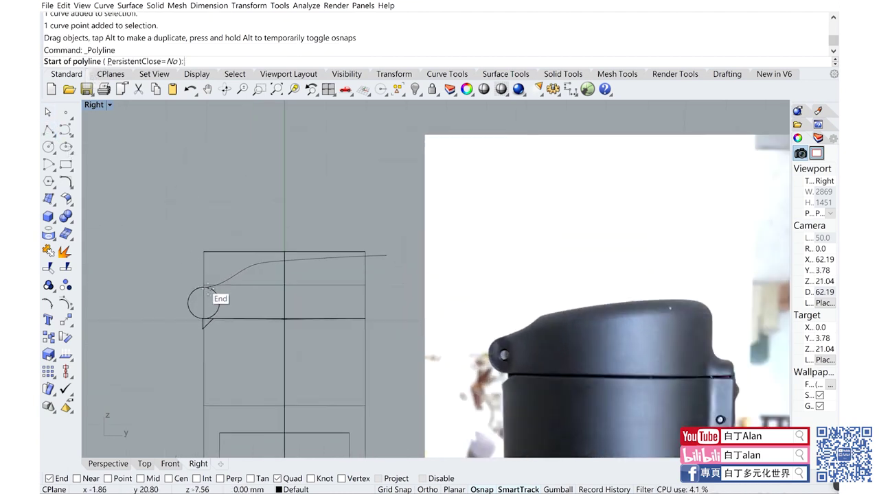
click(203, 286)
scroll(199, 286, up, 3)
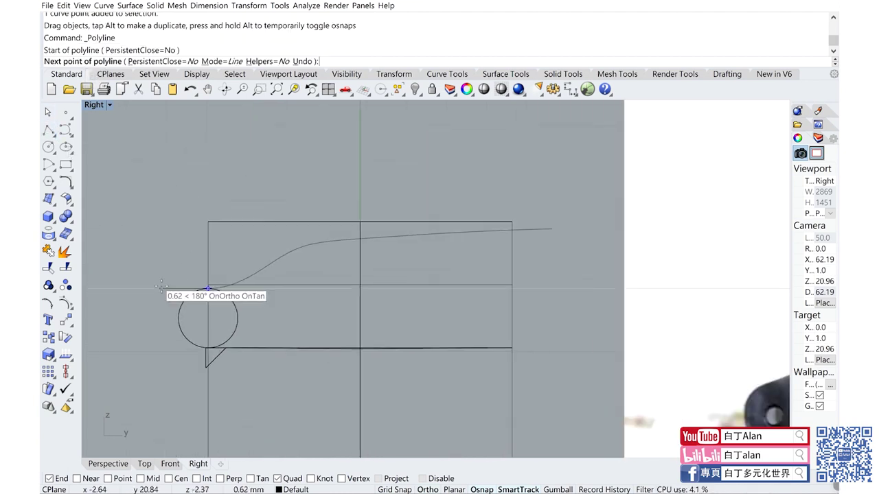
click(162, 288)
click(174, 182)
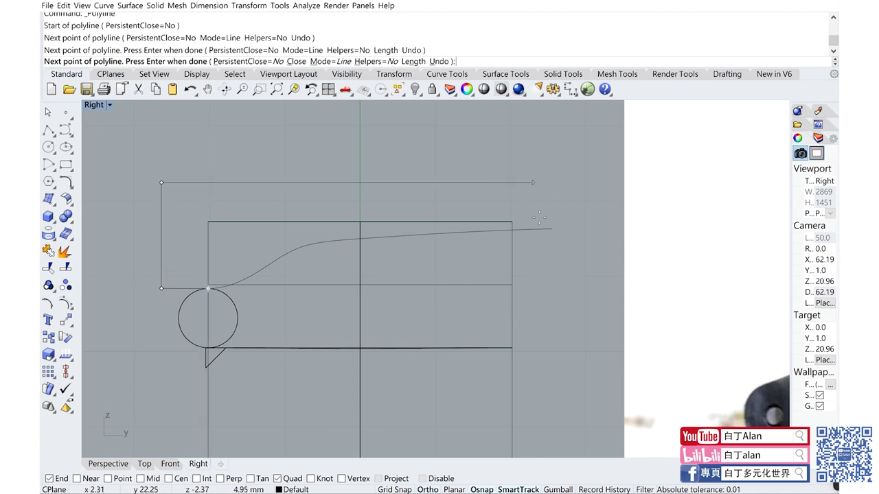
click(552, 182)
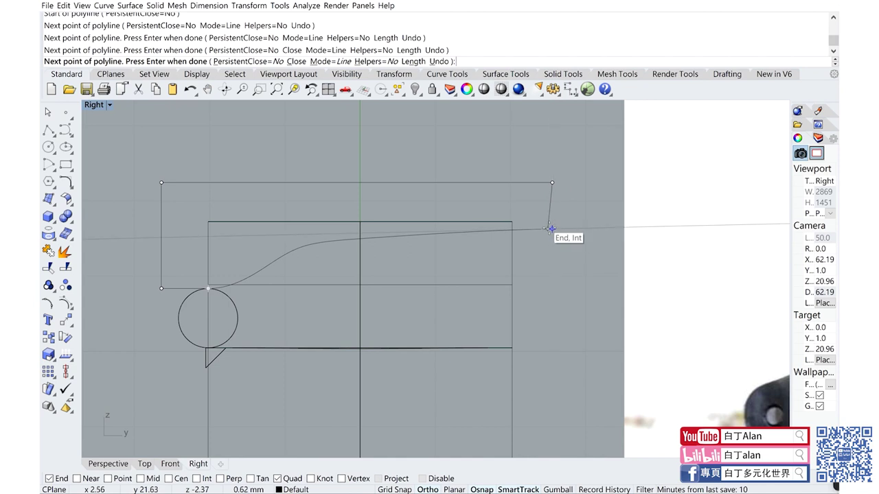
click(551, 229)
key(Return)
Step: Join the polyline and the lid-top curve into one closed lid-cap outline
click(553, 226)
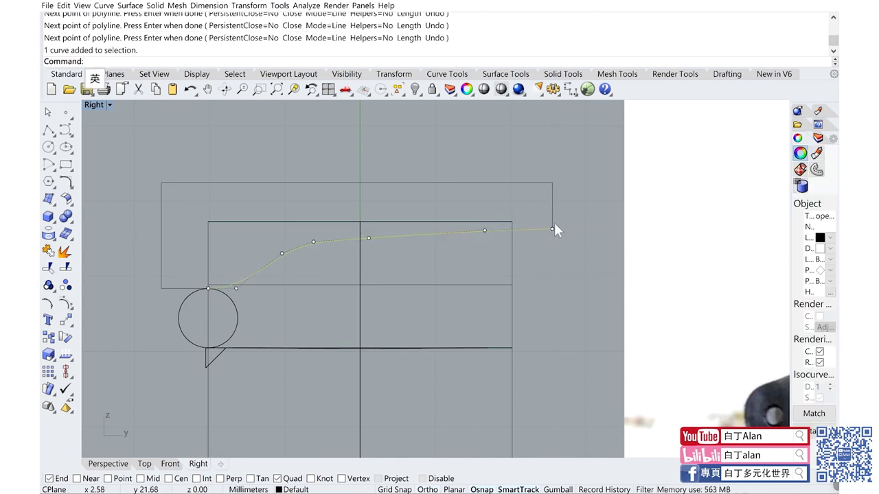
drag(561, 206, 534, 176)
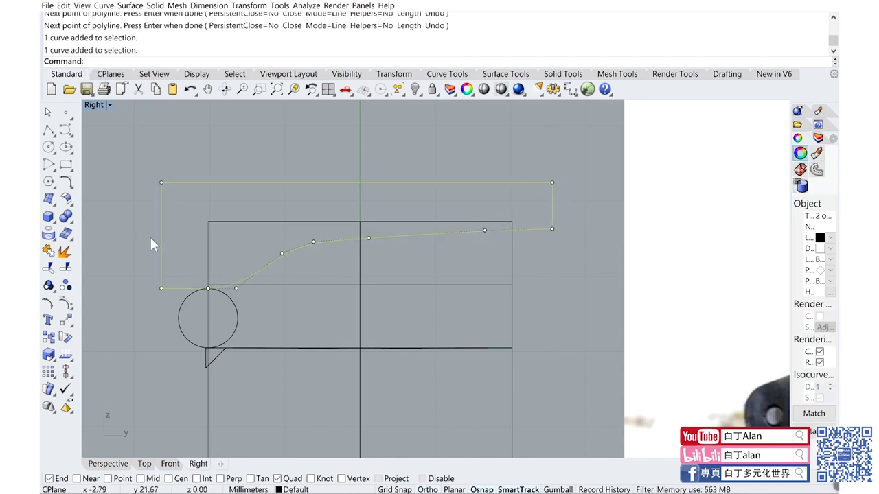
click(48, 251)
click(261, 141)
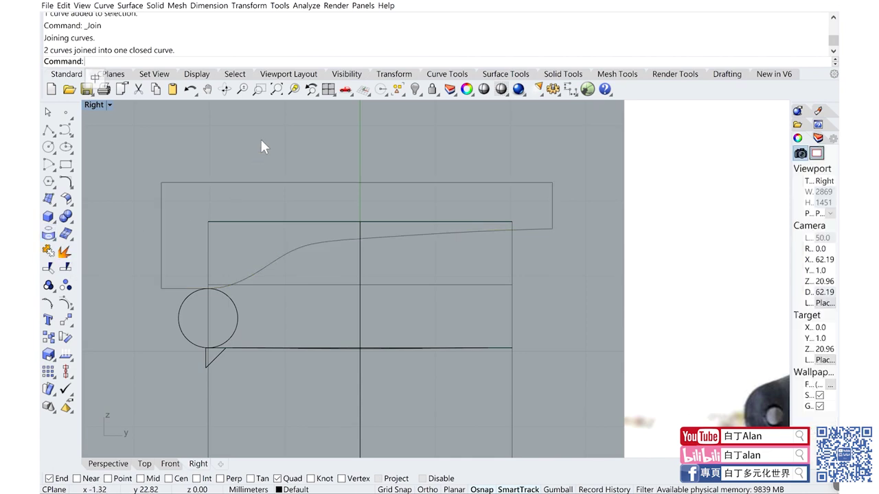
scroll(275, 206, down, 5)
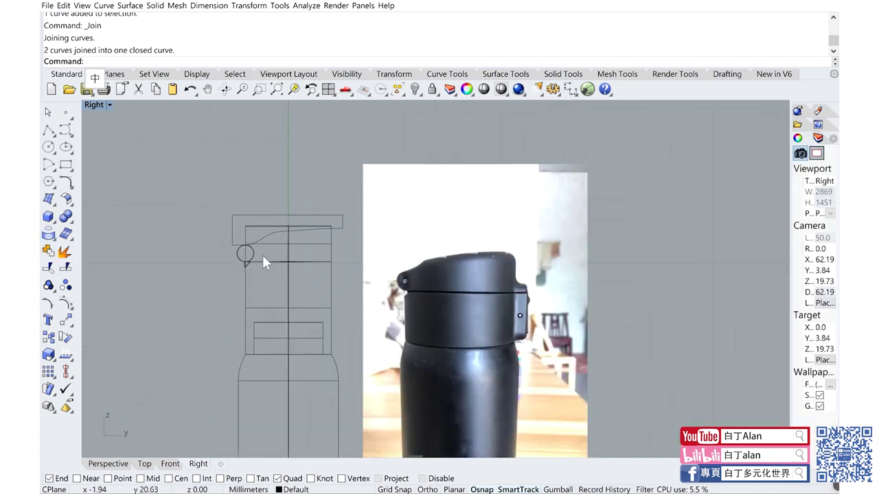
Step: Trace a box over the photo's side button in the Right view, from its top to its bottom
scroll(467, 292, up, 5)
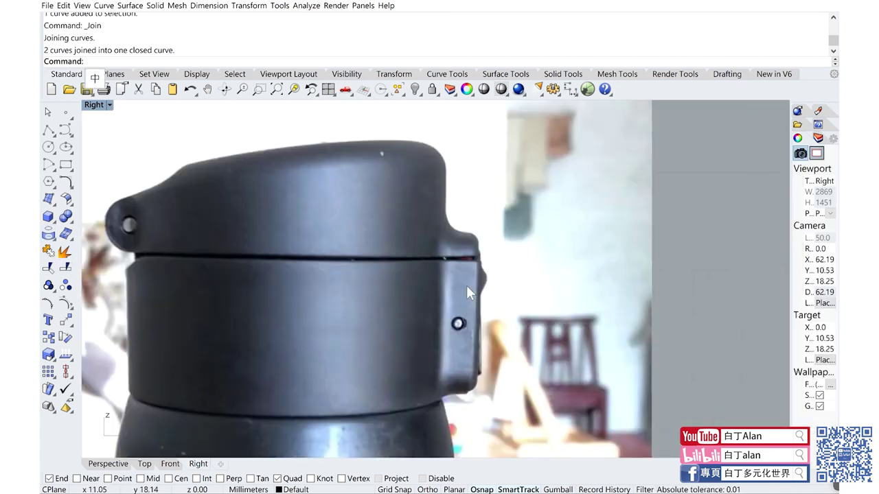
click(48, 217)
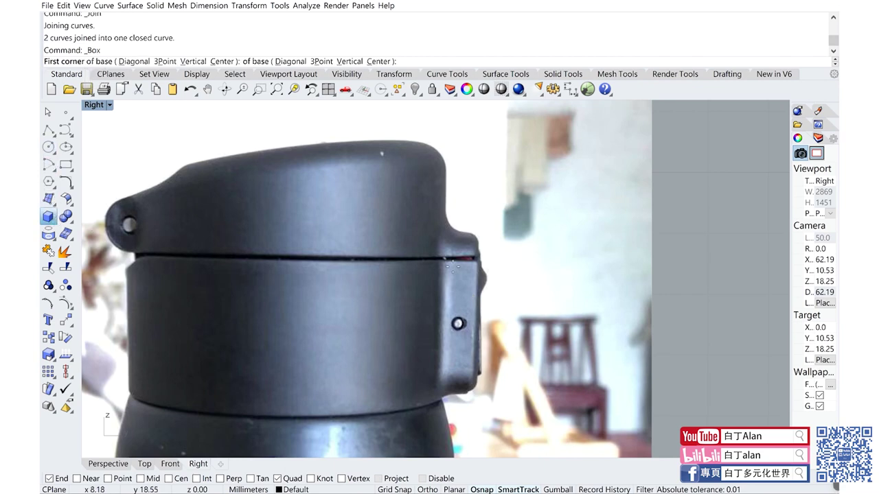
click(438, 234)
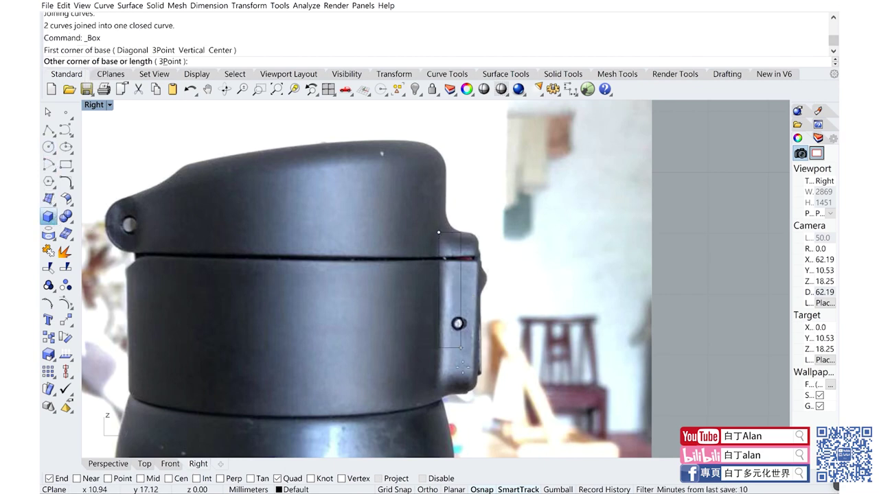
click(481, 393)
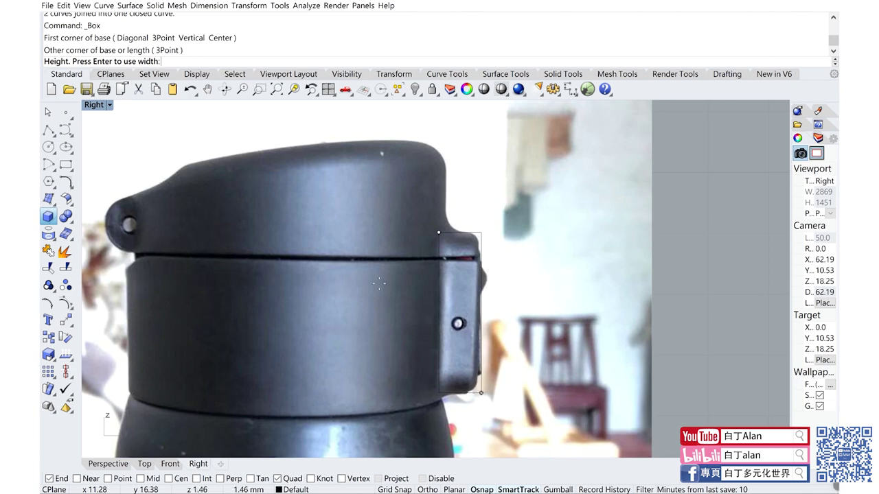
scroll(379, 283, down, 5)
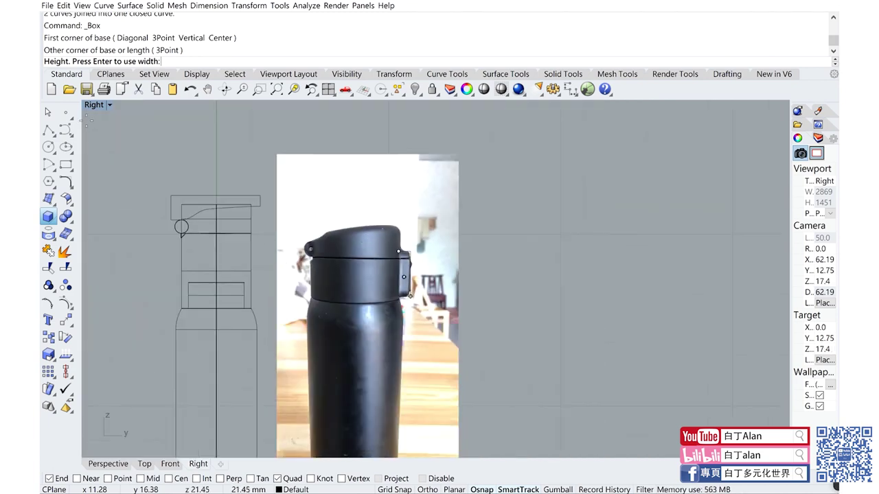
Step: Restore four views, accept the width as the box height, and drag the box toward the bottle in Top
double_click(94, 105)
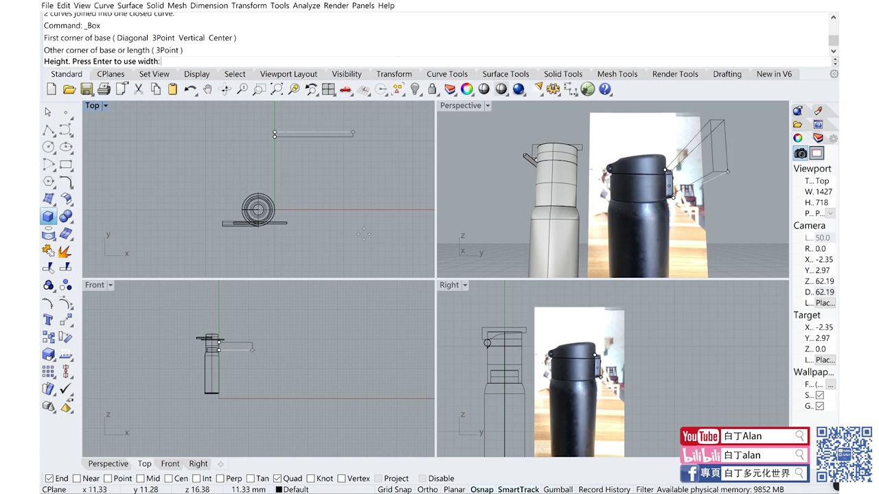
scroll(256, 144, up, 2)
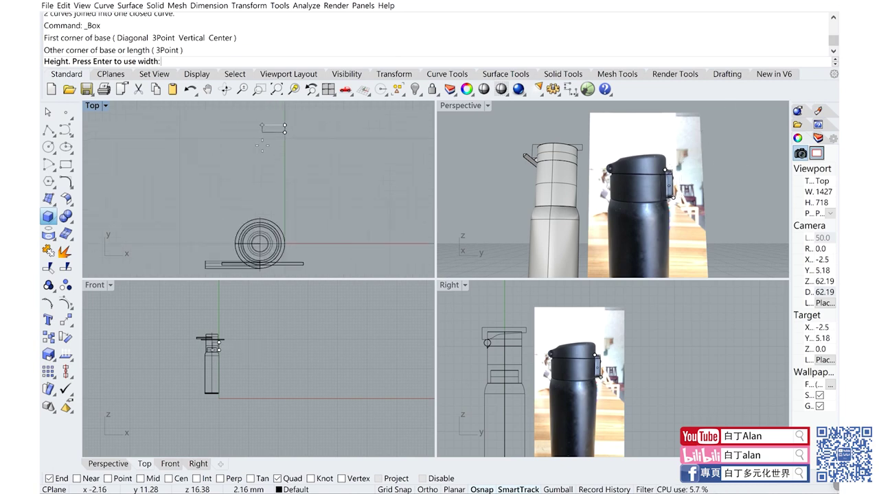
key(Return)
drag(279, 130, 265, 218)
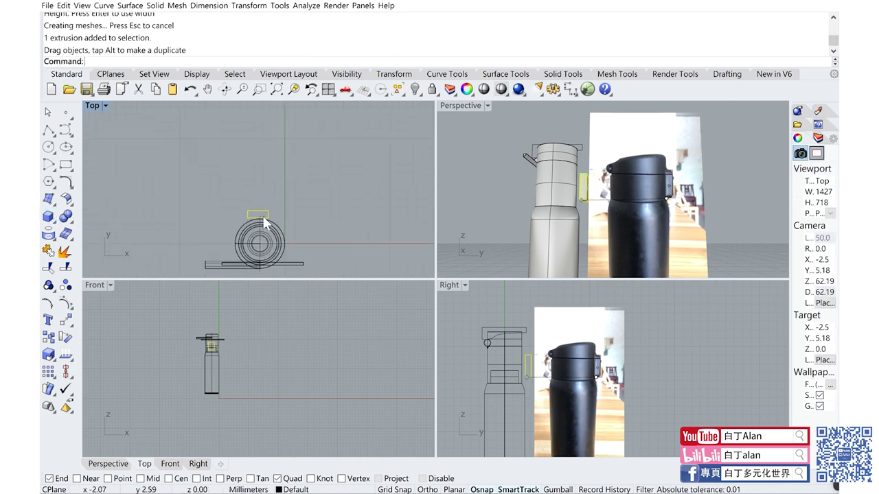
scroll(264, 220, up, 3)
scroll(264, 215, up, 2)
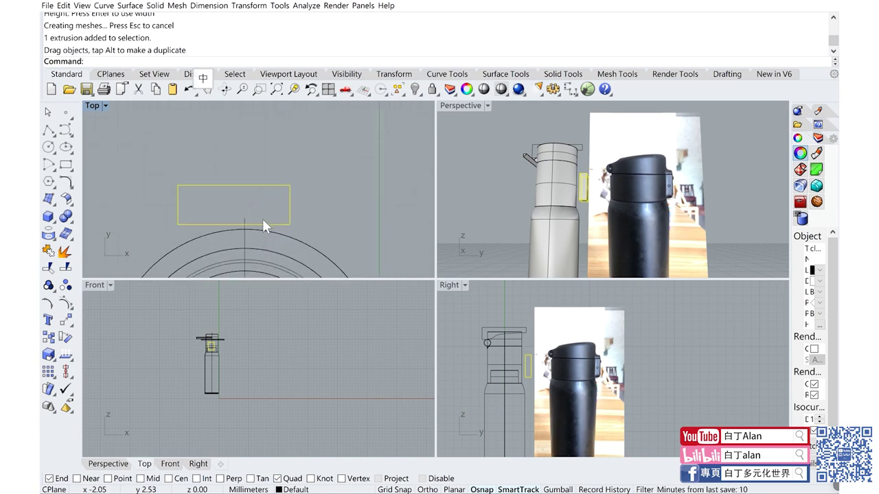
scroll(262, 219, up, 3)
scroll(112, 276, down, 2)
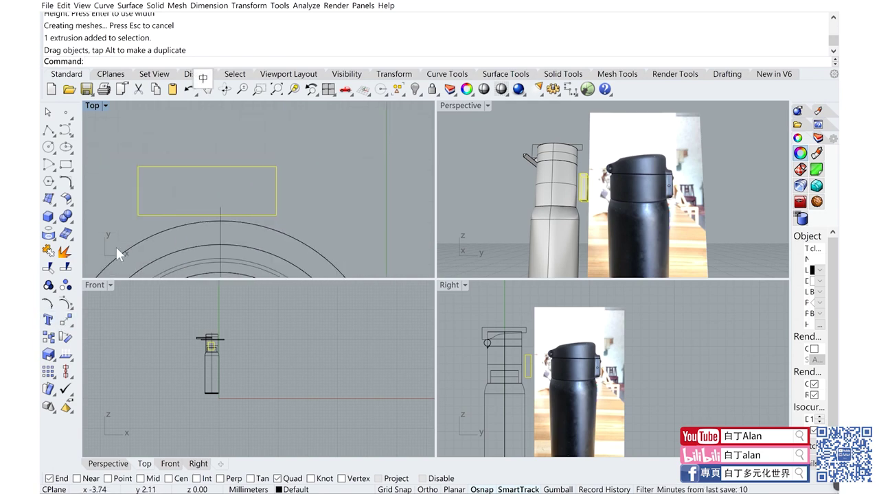
Step: Move the box with Mid snap from its edge midpoint to the circle's quadrant, then undo it
click(66, 320)
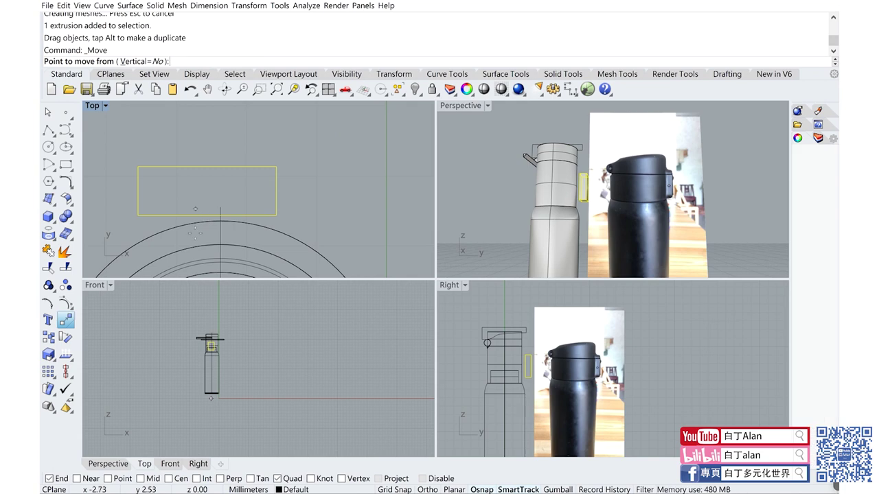
click(140, 479)
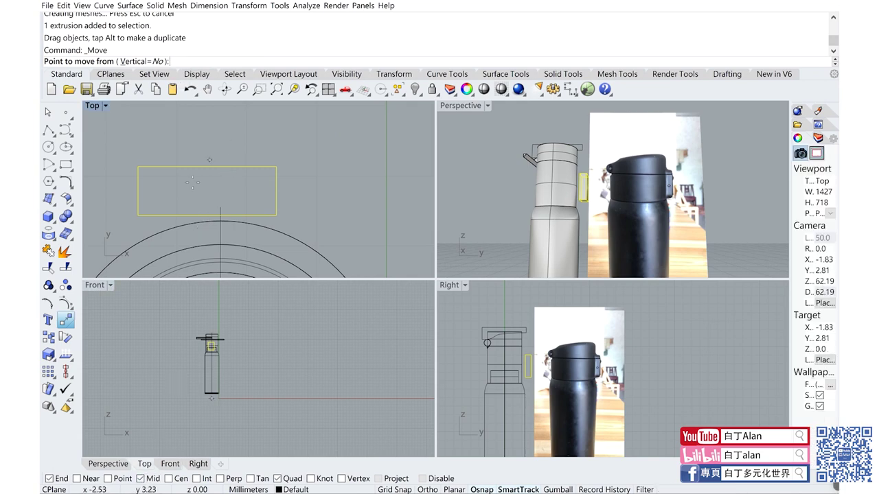
click(207, 216)
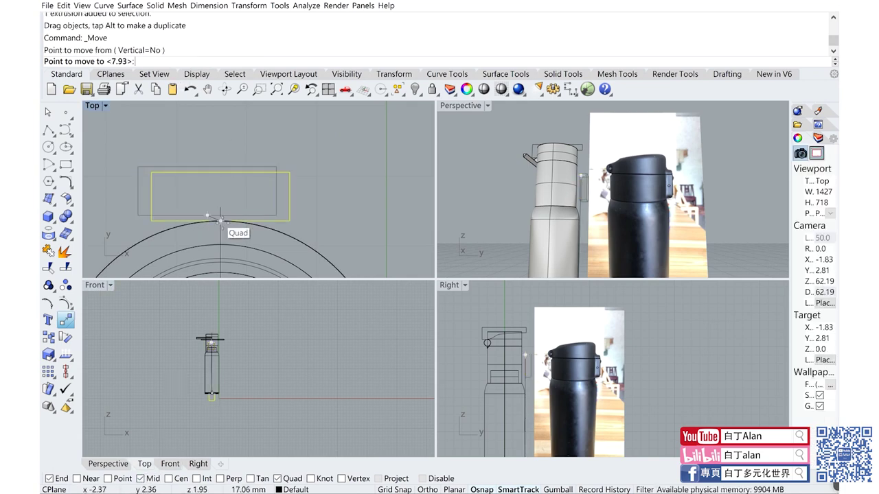
click(221, 220)
key(ctrl+z)
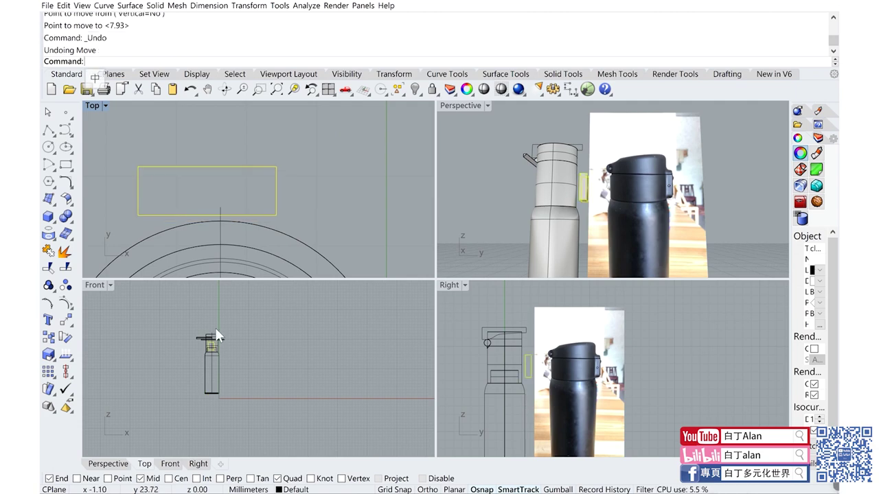
Step: Move the box from its midpoint against the lid line, then align its bottom with the lid edge
scroll(215, 334, up, 2)
scroll(214, 341, up, 3)
right_click(203, 360)
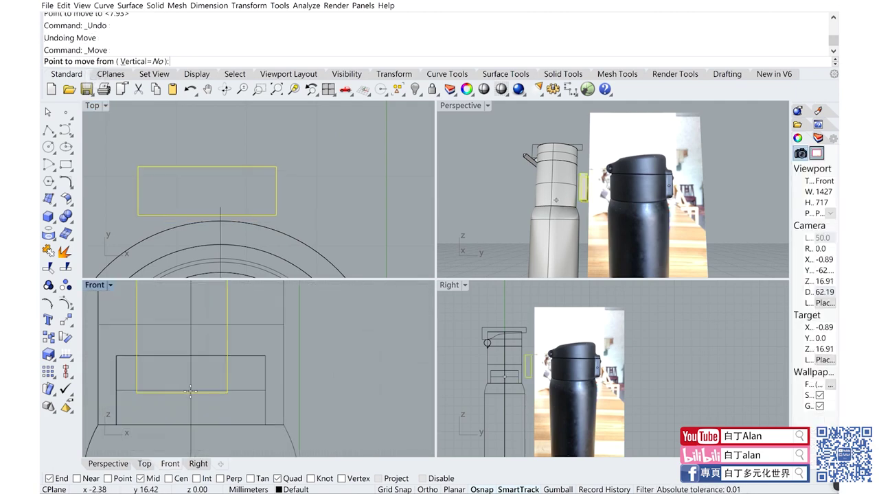
click(183, 393)
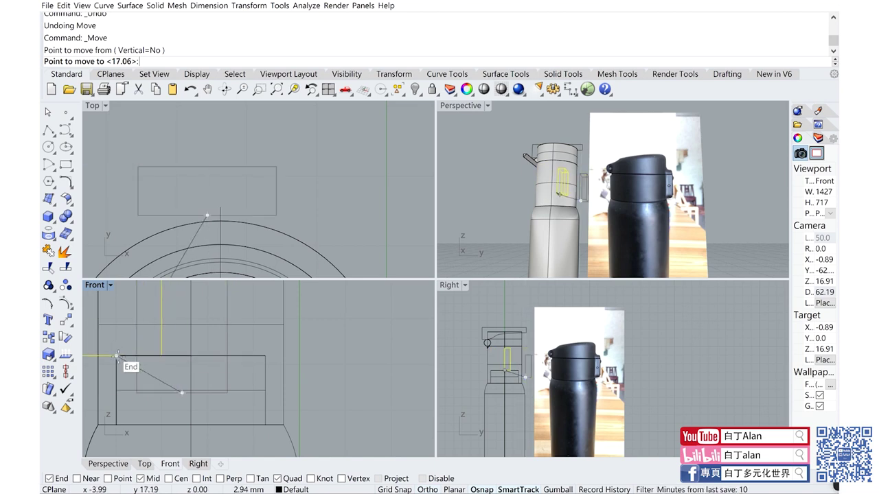
key(F8)
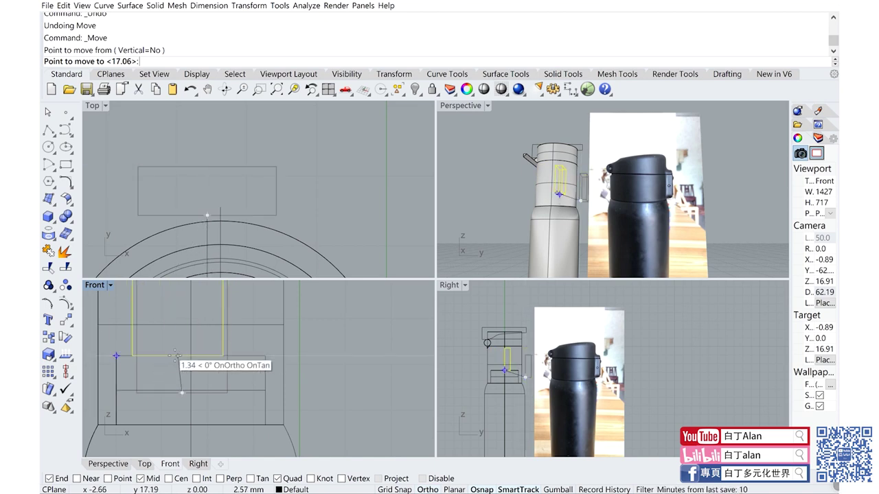
key(F8)
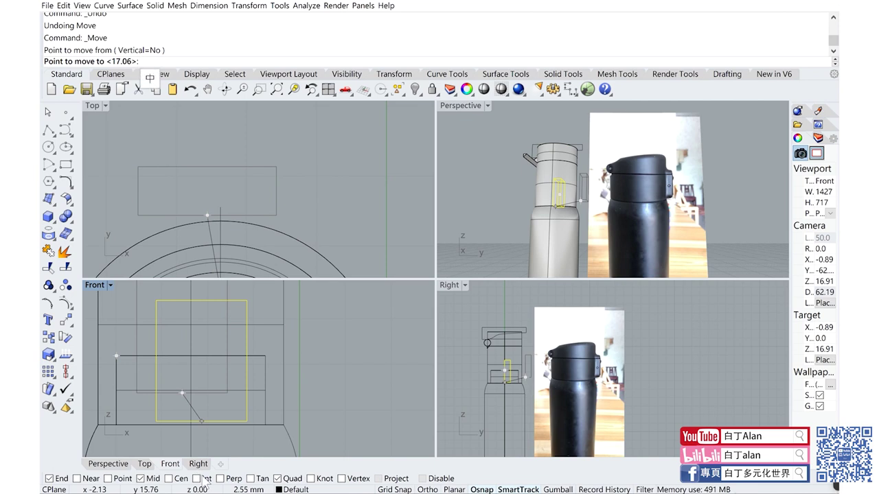
click(182, 357)
right_drag(226, 347, 187, 383)
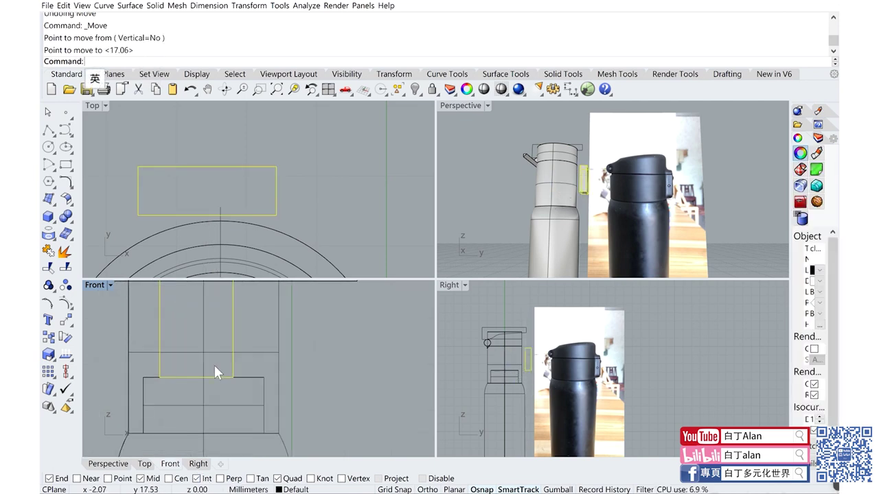
right_click(187, 383)
click(193, 379)
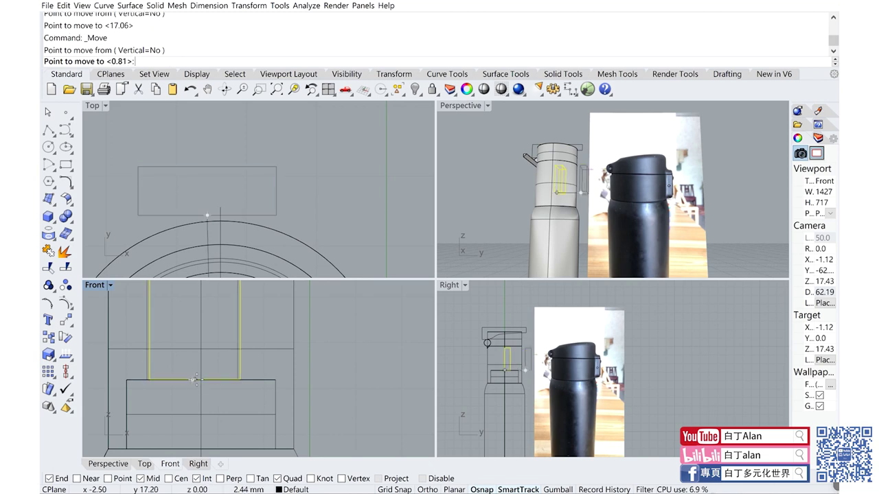
click(200, 379)
Step: Move the small box outline up to the lid edge and shift the lower extrusion right
scroll(267, 184, down, 5)
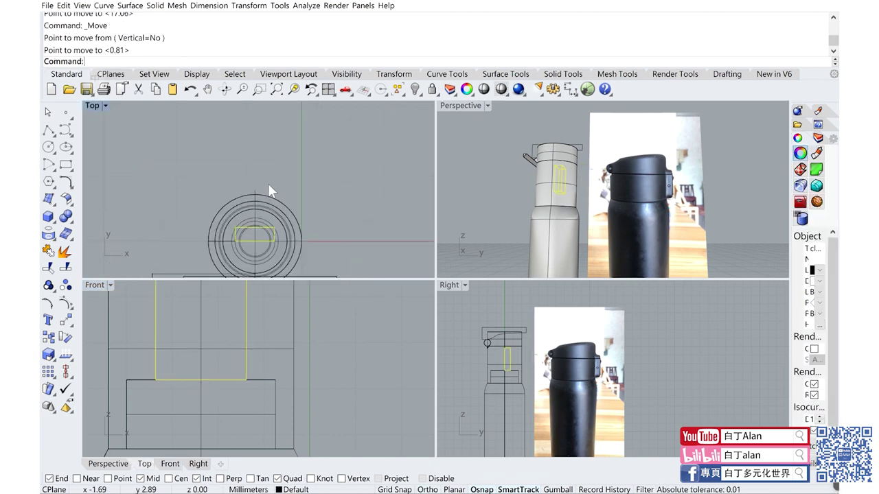
scroll(268, 184, up, 2)
drag(271, 223, 274, 186)
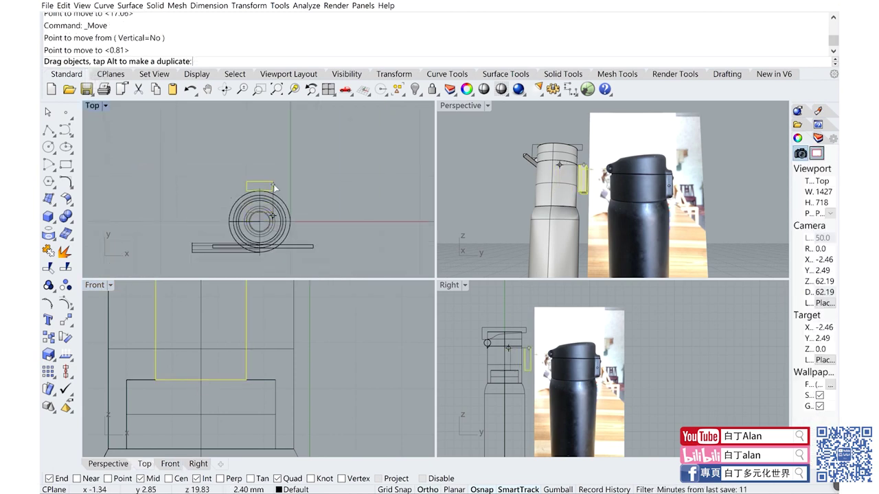
scroll(240, 250, up, 3)
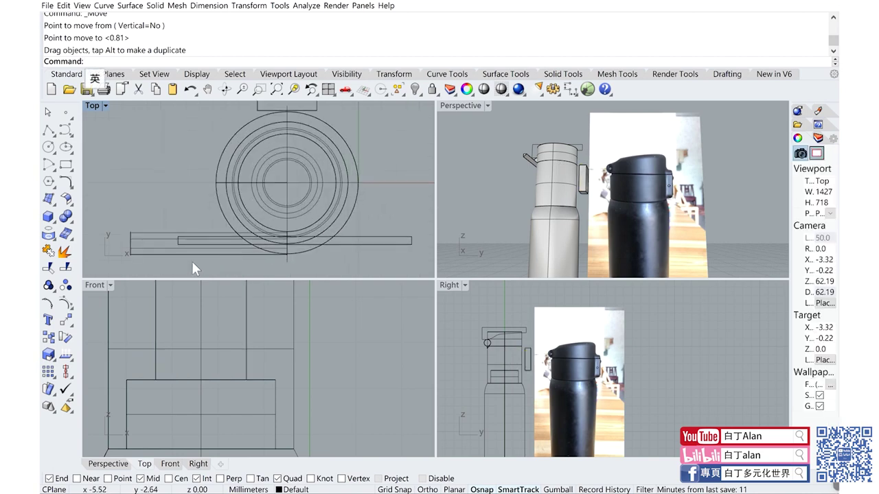
drag(191, 256, 269, 259)
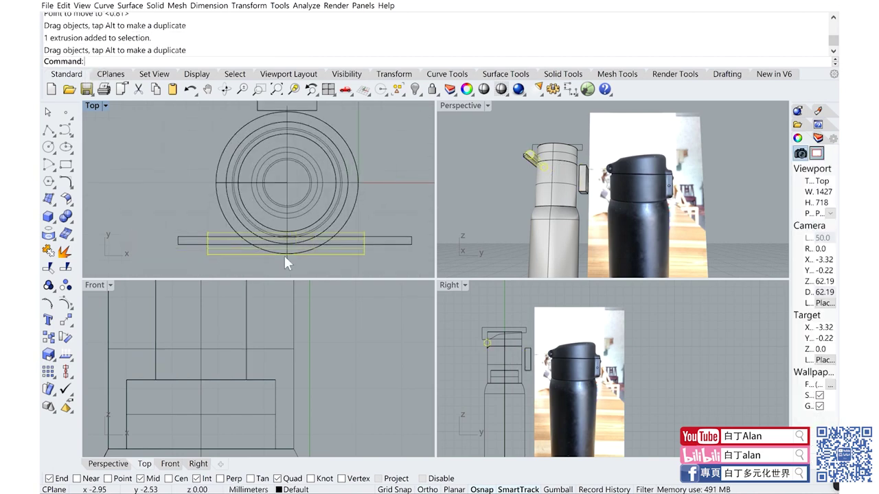
click(503, 177)
double_click(473, 105)
right_drag(473, 105, 341, 124)
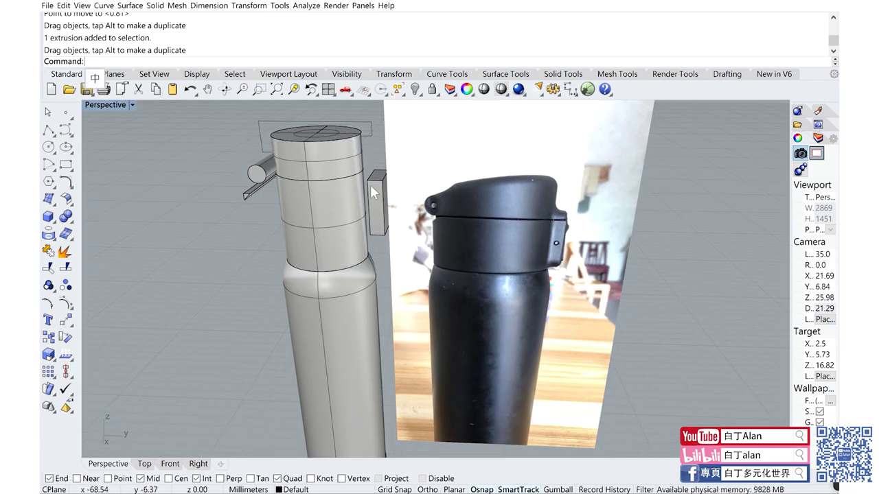
scroll(330, 180, up, 3)
double_click(122, 104)
Step: In the Front view, raise the tall side box to lid height
click(252, 385)
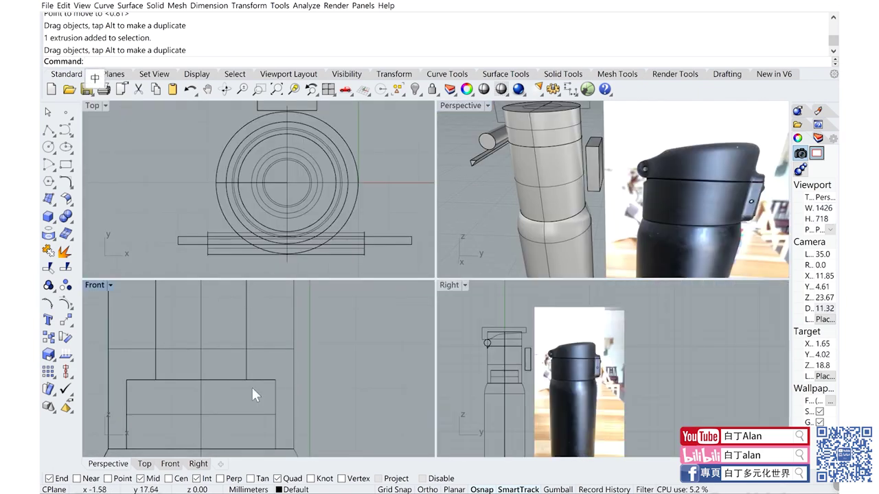
scroll(275, 355, down, 3)
scroll(539, 343, up, 4)
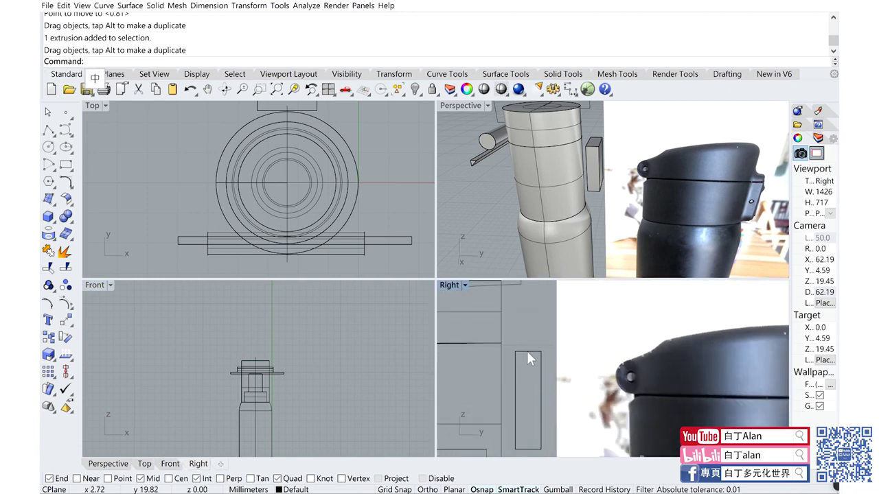
scroll(516, 356, down, 3)
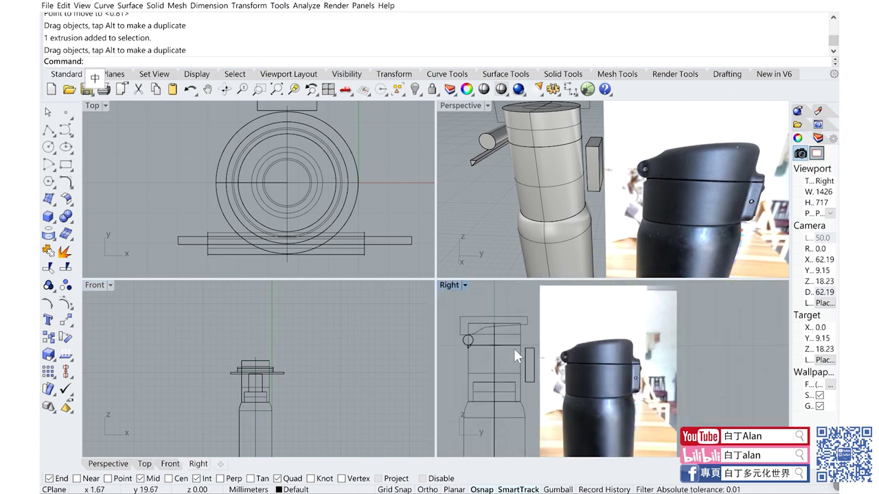
scroll(489, 332, up, 3)
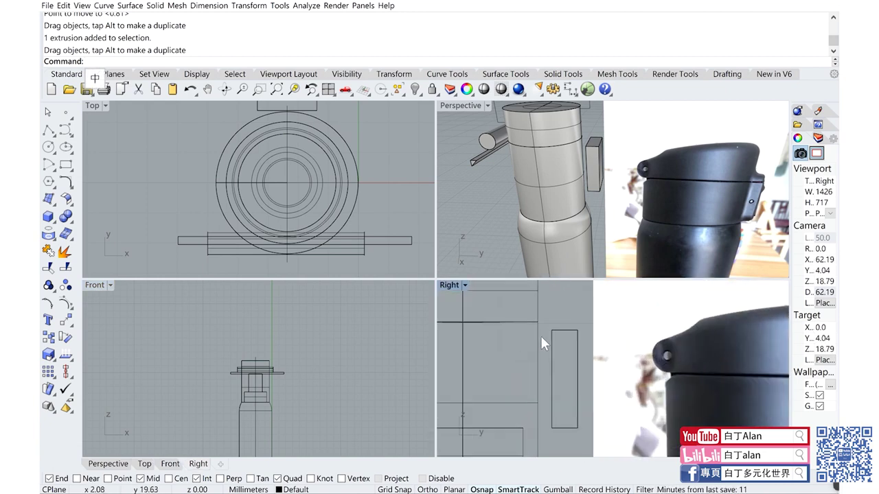
mouse_move(555, 323)
mouse_down()
mouse_move(554, 296)
mouse_move(530, 315)
mouse_up()
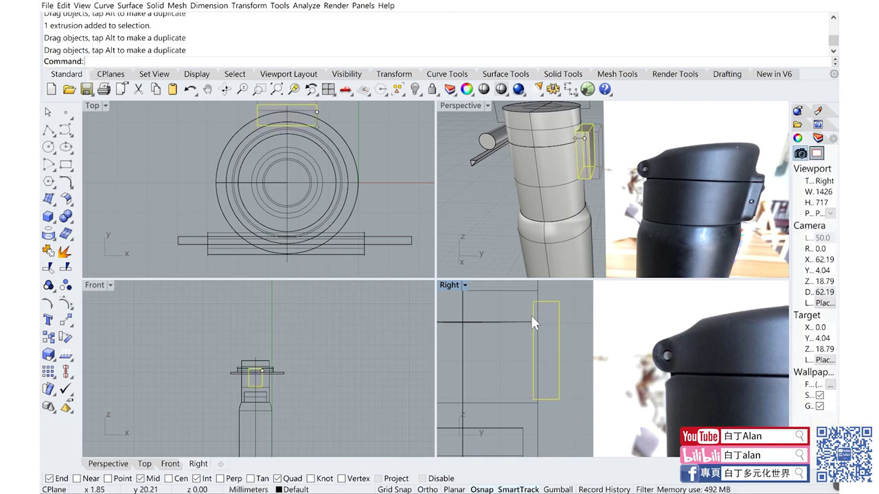
scroll(531, 315, down, 3)
Step: Orbit the maximized Perspective view around the thermos and select the side button box
click(514, 241)
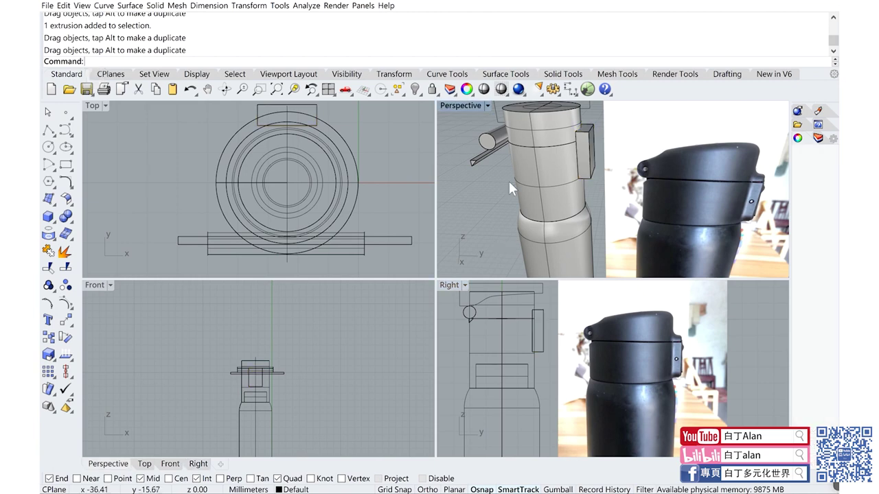
double_click(450, 103)
mouse_move(445, 156)
right_down()
mouse_move(438, 180)
mouse_move(293, 311)
right_up()
scroll(440, 185, down, 3)
click(335, 278)
scroll(293, 310, up, 3)
scroll(374, 277, up, 5)
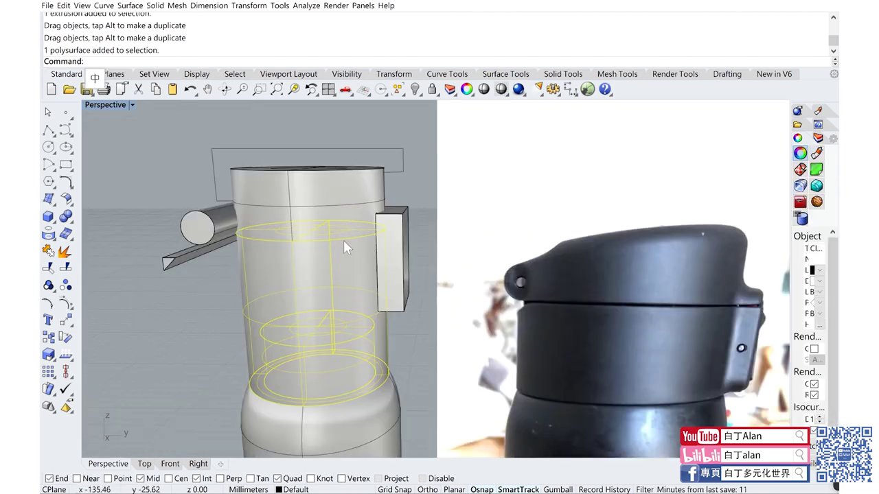
scroll(344, 241, down, 3)
mouse_move(344, 241)
right_down()
mouse_move(313, 300)
mouse_move(291, 318)
right_up()
scroll(350, 258, up, 3)
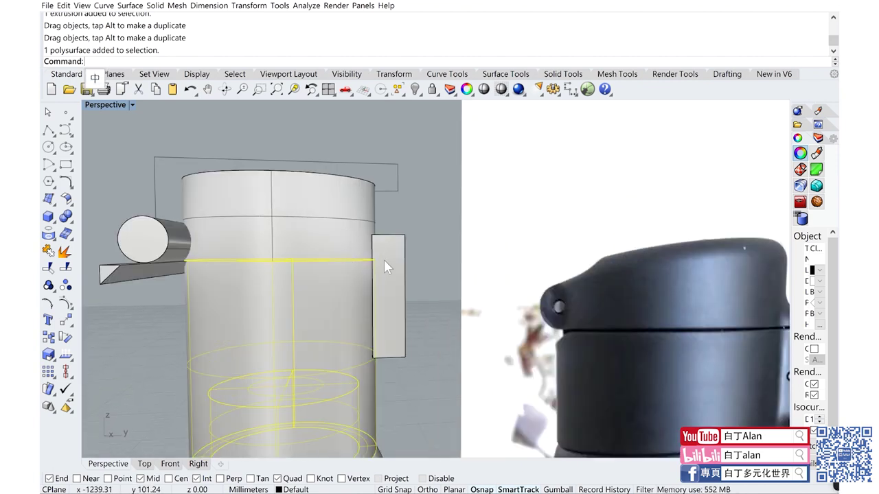
click(383, 259)
double_click(111, 105)
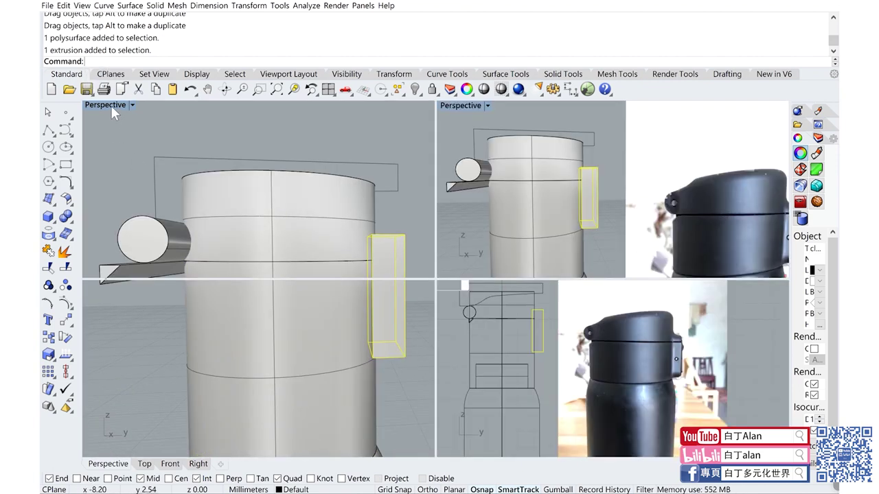
scroll(251, 151, up, 3)
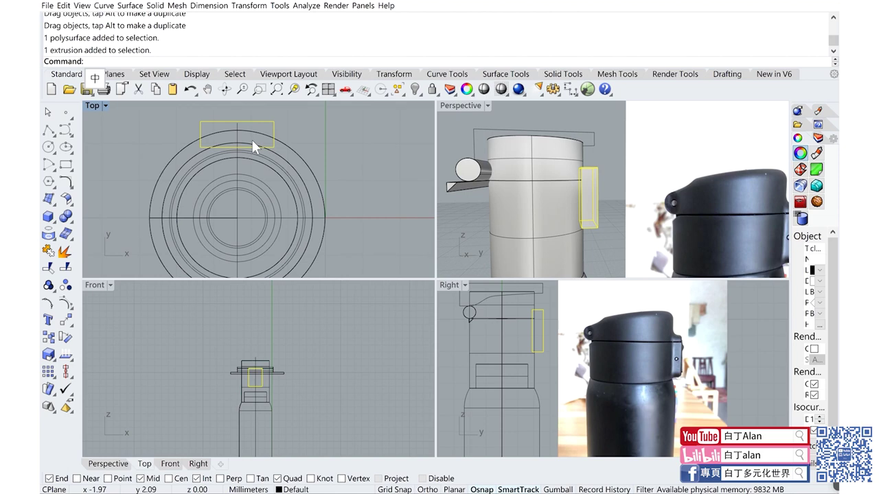
Step: Stretch the button box deeper toward the lid wall with Scale1D in the Top view
click(70, 360)
click(96, 356)
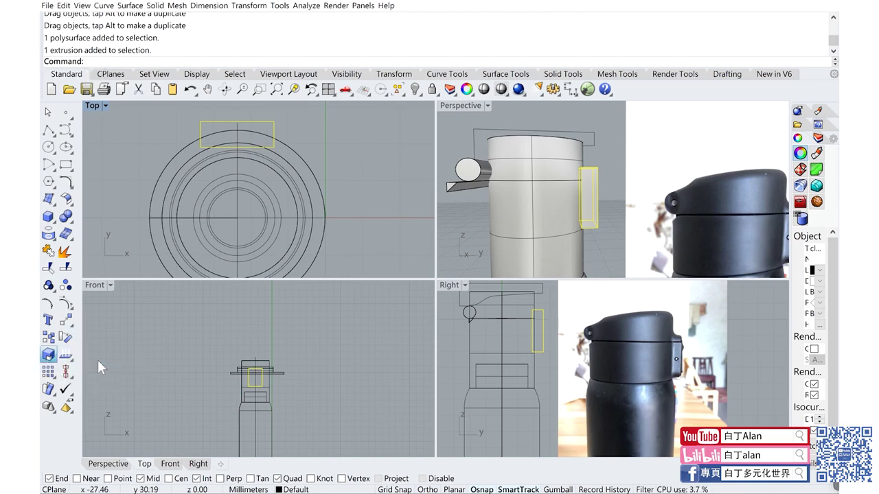
click(269, 123)
scroll(271, 134, up, 2)
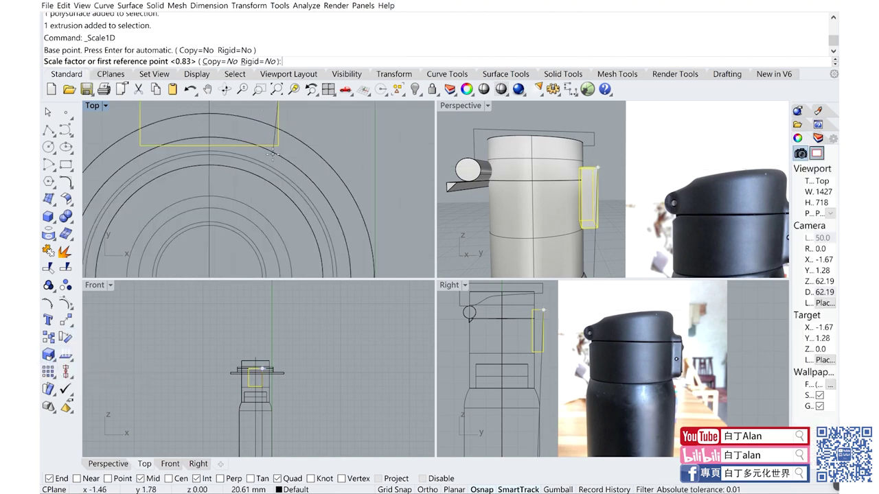
click(278, 146)
click(273, 200)
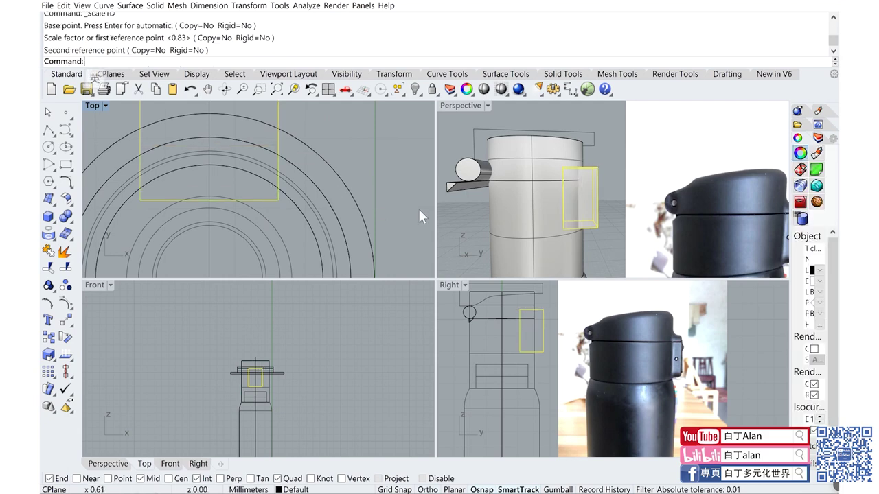
click(448, 210)
double_click(453, 106)
right_drag(452, 106, 289, 335)
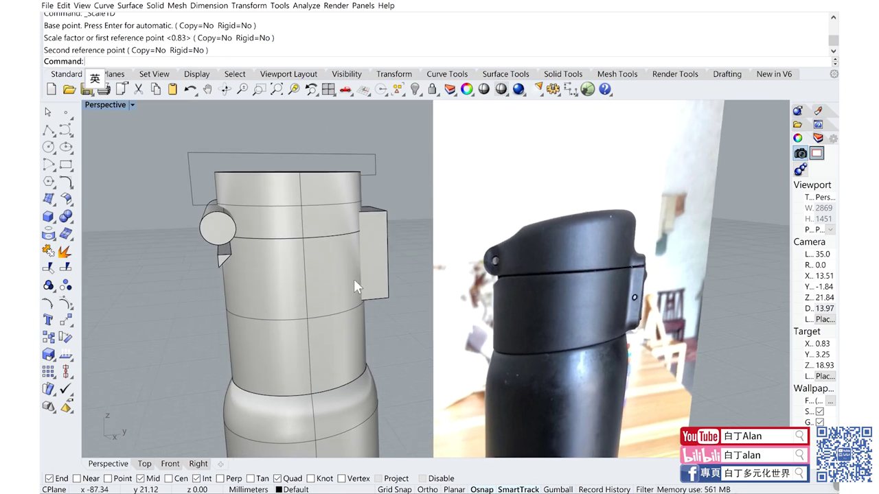
Step: In the Front view, select the lid profile curve rather than the overlapping polysurface
click(353, 279)
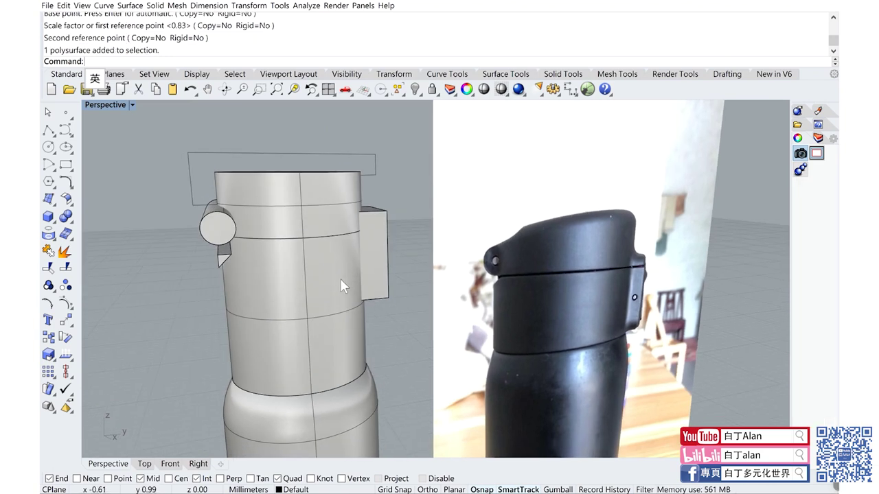
double_click(105, 106)
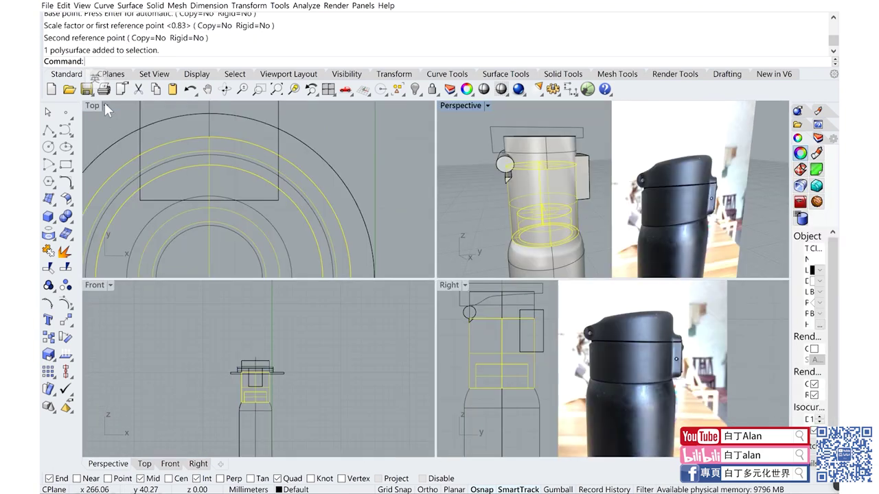
double_click(452, 287)
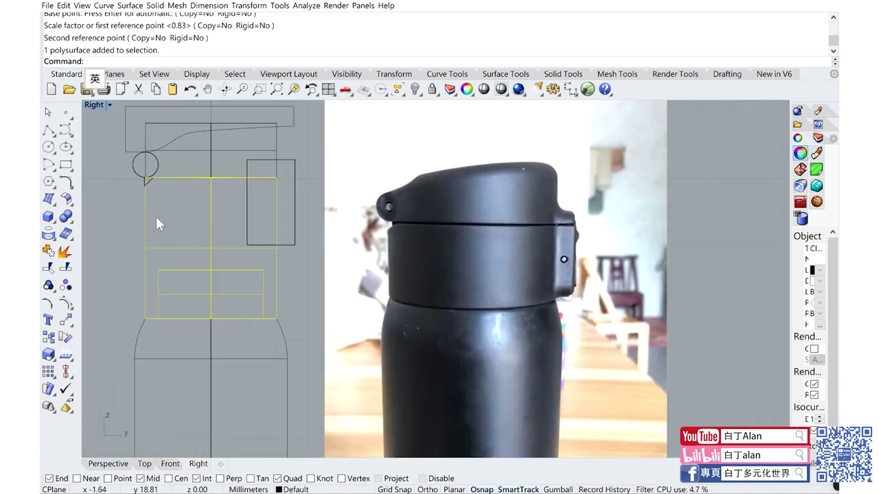
scroll(203, 259, down, 3)
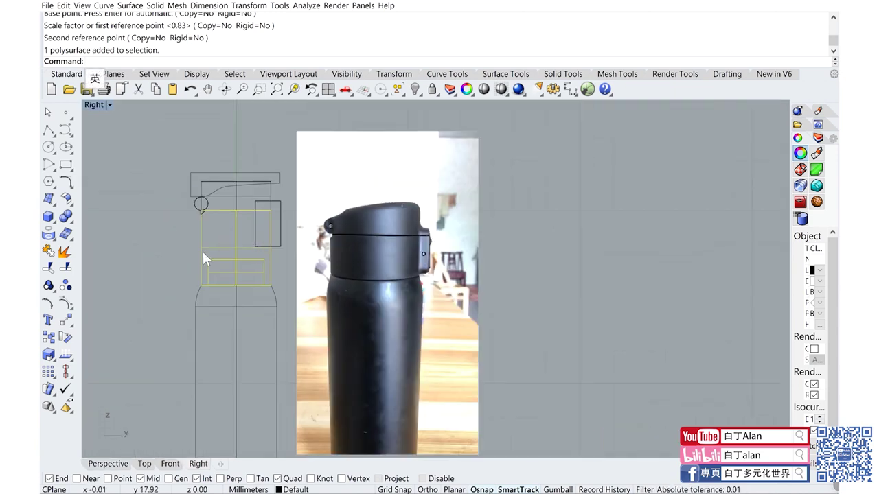
double_click(93, 106)
click(247, 388)
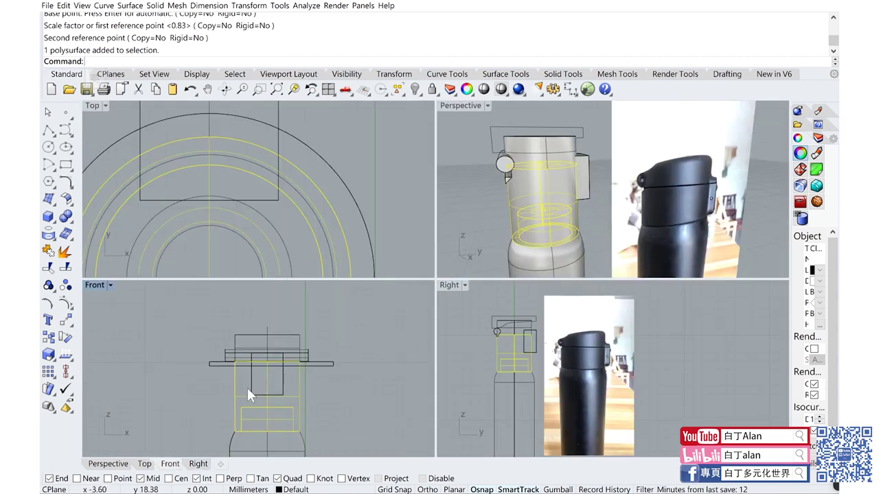
click(234, 389)
click(255, 412)
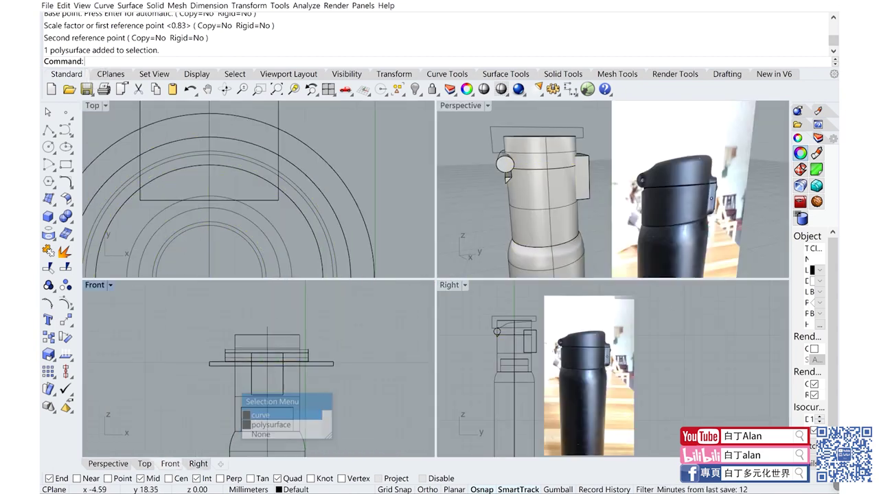
scroll(283, 344, down, 3)
scroll(282, 347, up, 5)
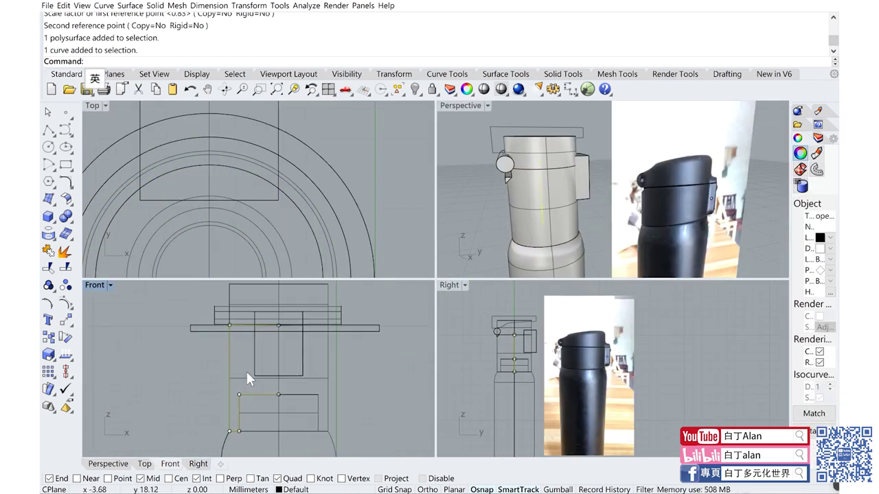
scroll(247, 371, down, 2)
scroll(247, 372, down, 1)
Step: Maximize the Right viewport to show the lid curves and button box beside the cap photo
click(498, 357)
scroll(515, 342, up, 5)
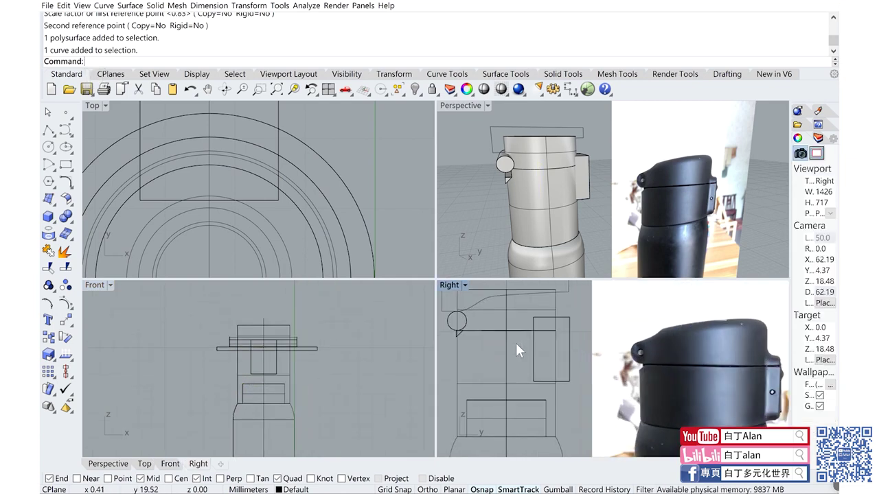
scroll(515, 343, down, 2)
scroll(536, 347, down, 1)
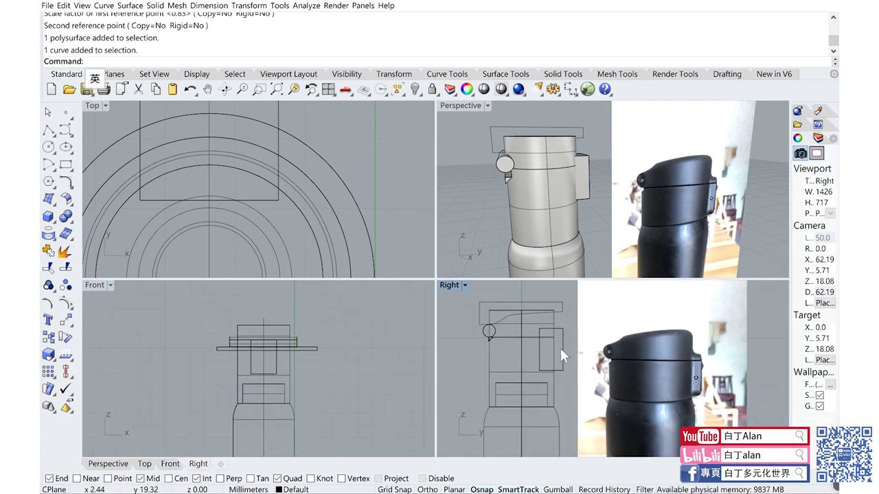
double_click(454, 284)
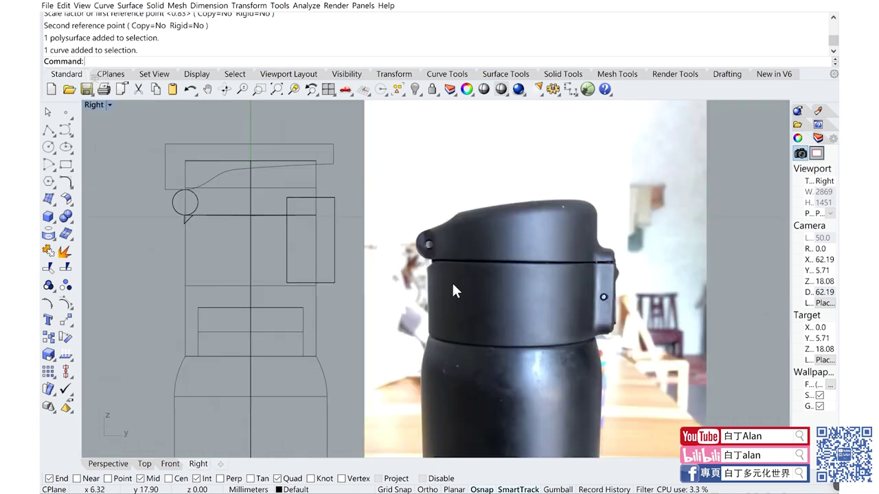
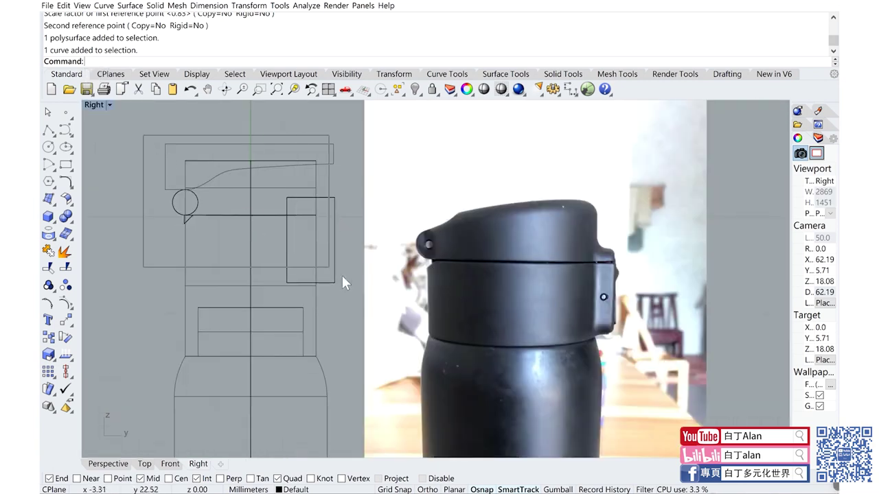
Step: Lower the lid pieces, then draw a box and move it across the lid top
mouse_move(143, 142)
mouse_down()
mouse_move(332, 284)
mouse_move(331, 343)
mouse_up()
key(Escape)
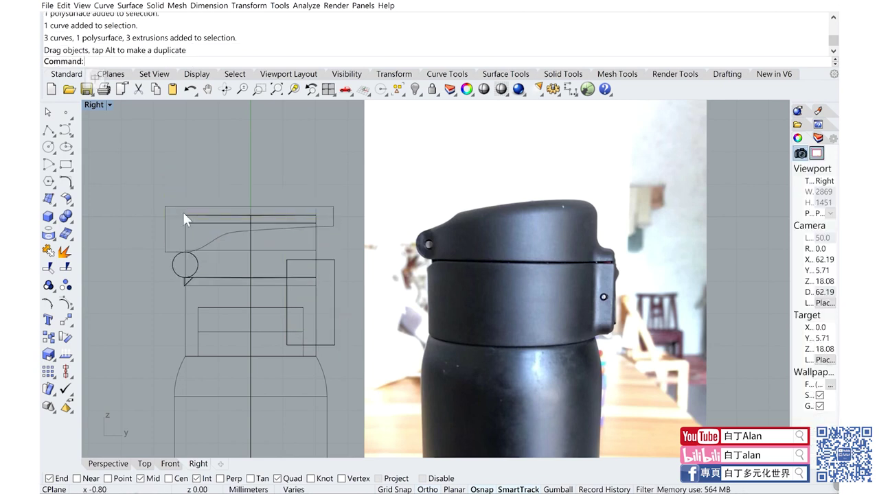
click(49, 217)
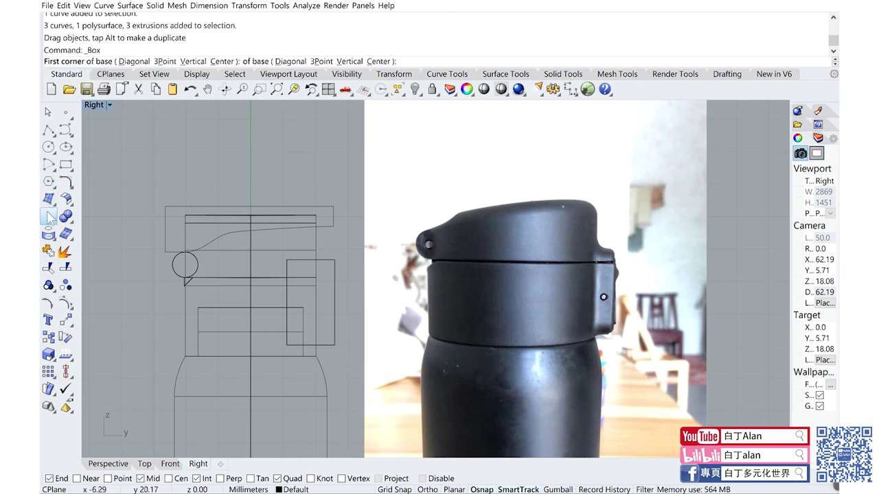
click(315, 277)
scroll(232, 263, down, 3)
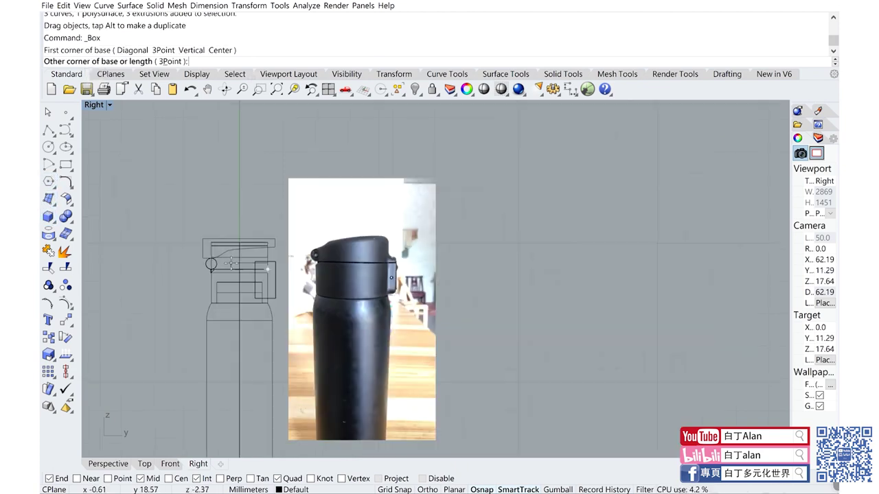
double_click(93, 105)
scroll(165, 179, down, 3)
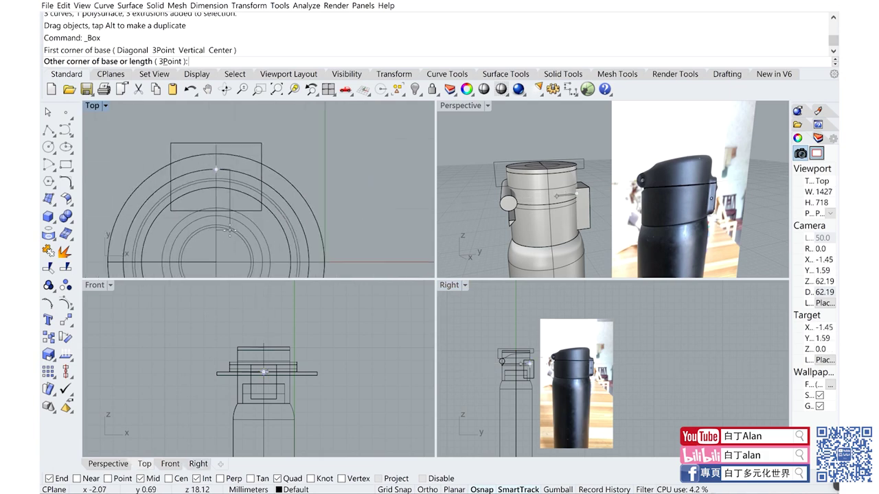
scroll(165, 178, down, 3)
click(128, 126)
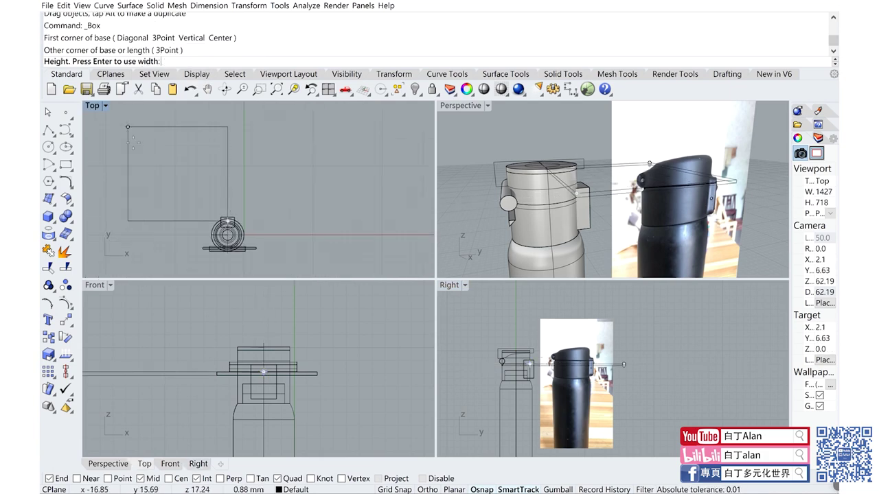
click(358, 310)
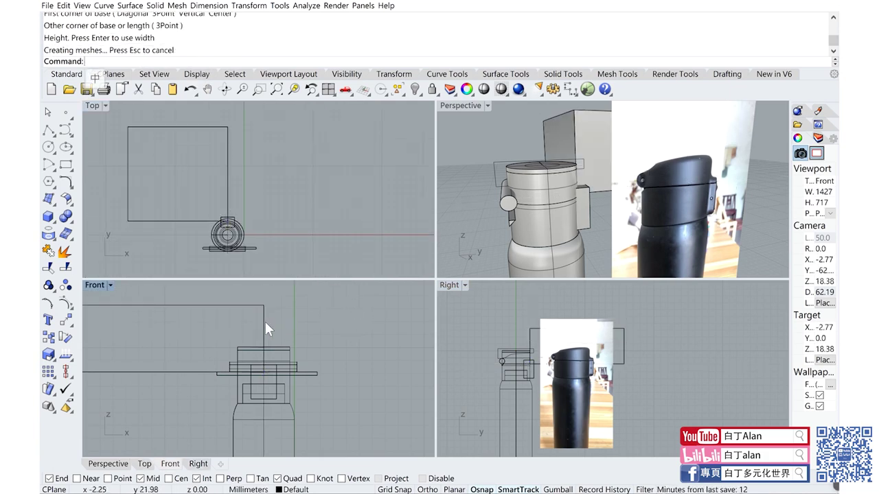
drag(265, 321, 337, 318)
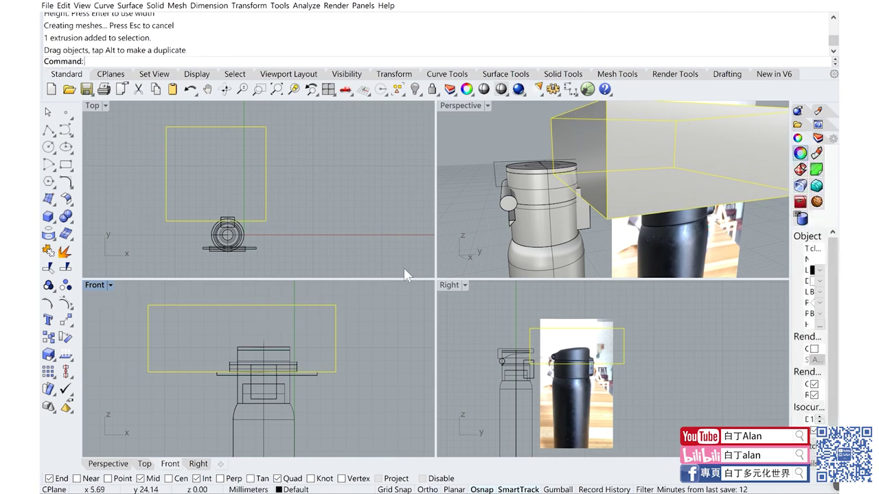
click(457, 109)
Step: Delete the reference photo surface in Perspective and reposition the box over the lid top
double_click(455, 106)
scroll(559, 286, up, 3)
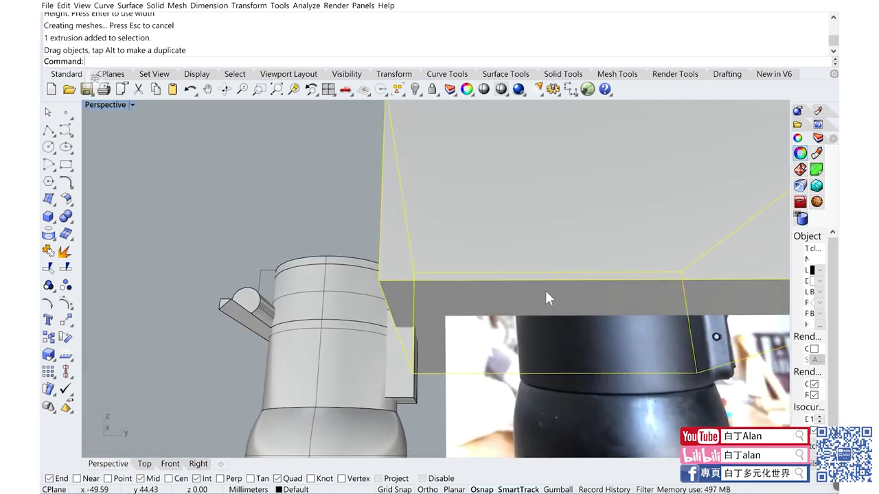
click(545, 288)
key(Delete)
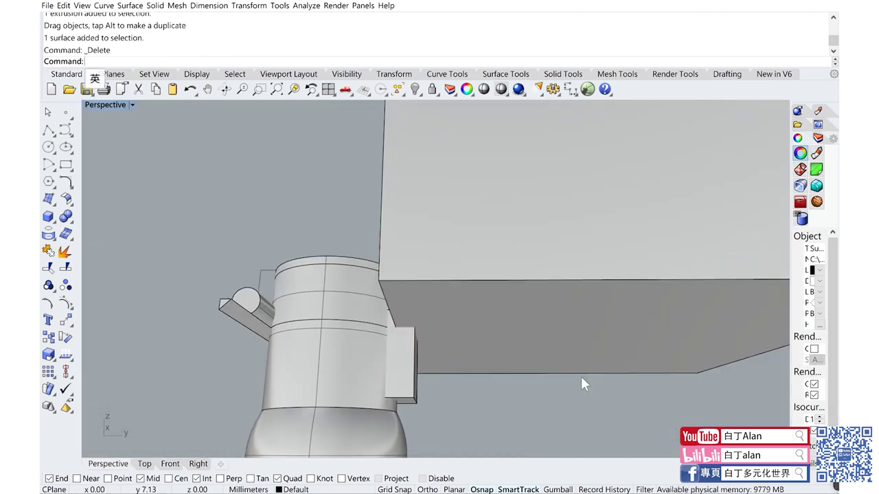
mouse_move(581, 376)
right_down()
mouse_move(506, 359)
mouse_move(461, 330)
mouse_move(492, 388)
mouse_move(493, 283)
mouse_move(524, 279)
right_up()
drag(524, 280, 439, 295)
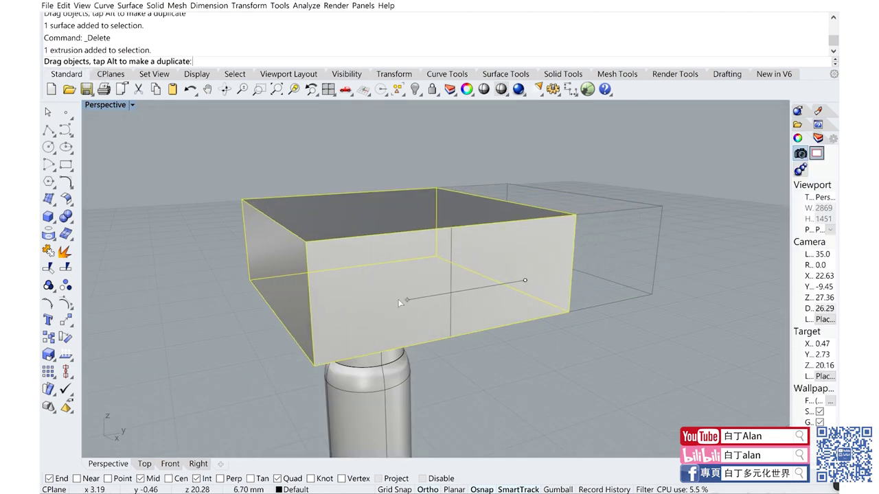
Step: Boolean-subtract the box from the upper lid cylinder to flat-cut its top
right_drag(410, 365, 358, 344)
click(357, 343)
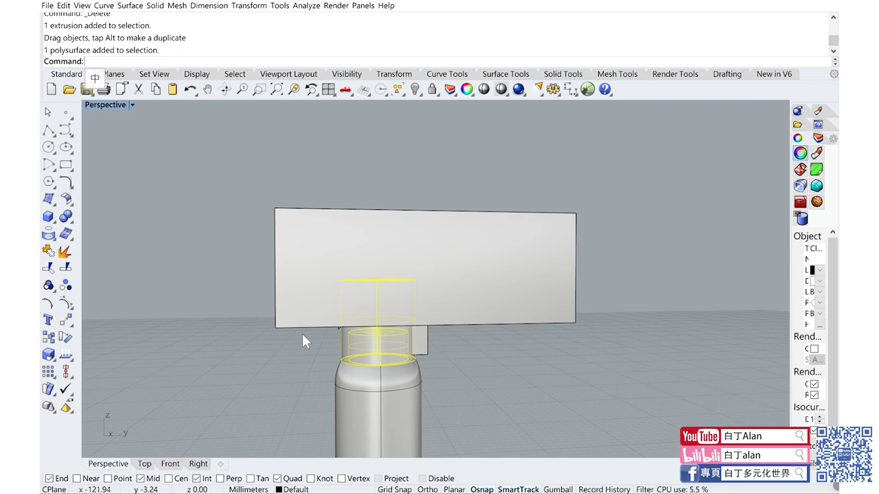
click(70, 221)
click(101, 222)
click(397, 256)
key(Return)
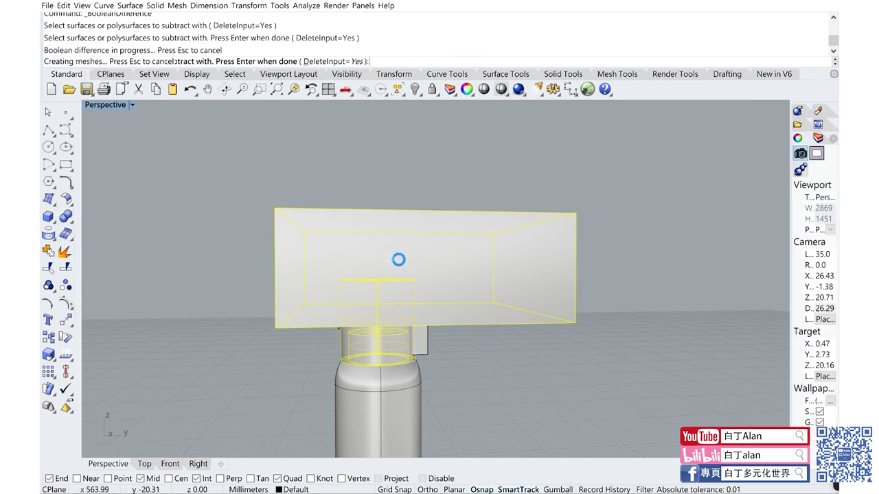
right_drag(396, 257, 467, 284)
scroll(341, 356, up, 3)
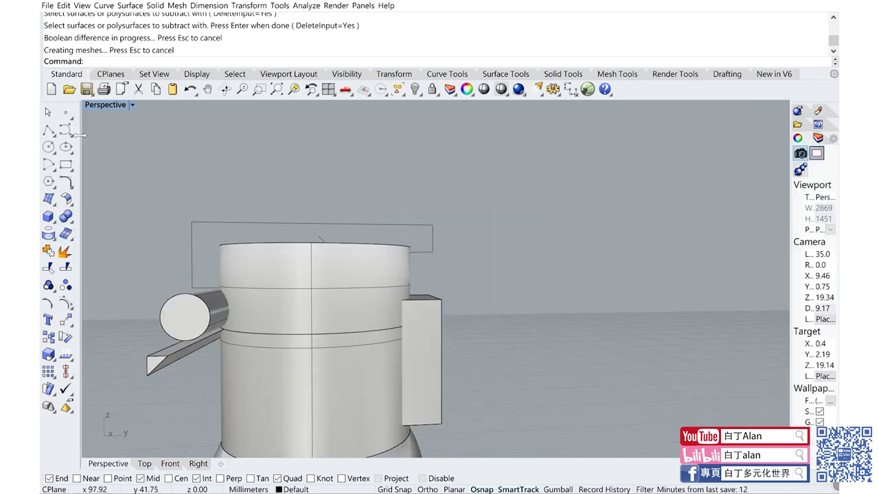
click(49, 6)
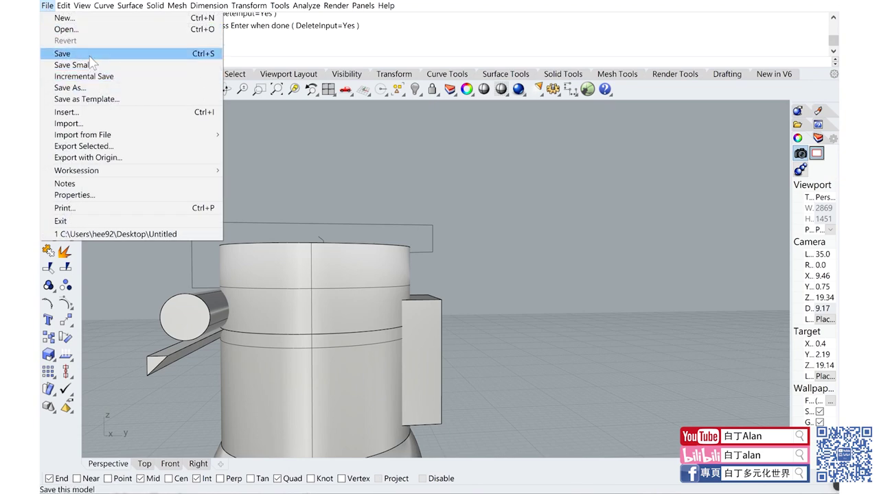
Step: Save the model to the Desktop as Untitled1.3dm without replacing the existing file
click(90, 53)
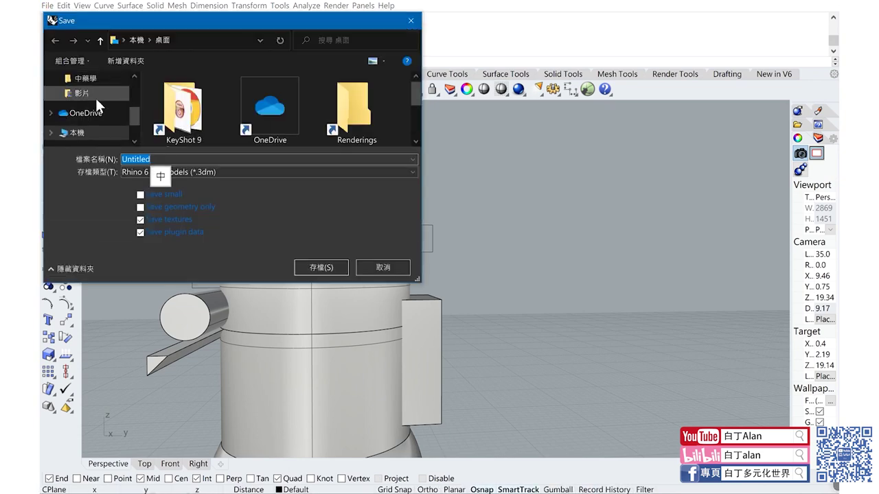
scroll(95, 102, up, 2)
click(90, 103)
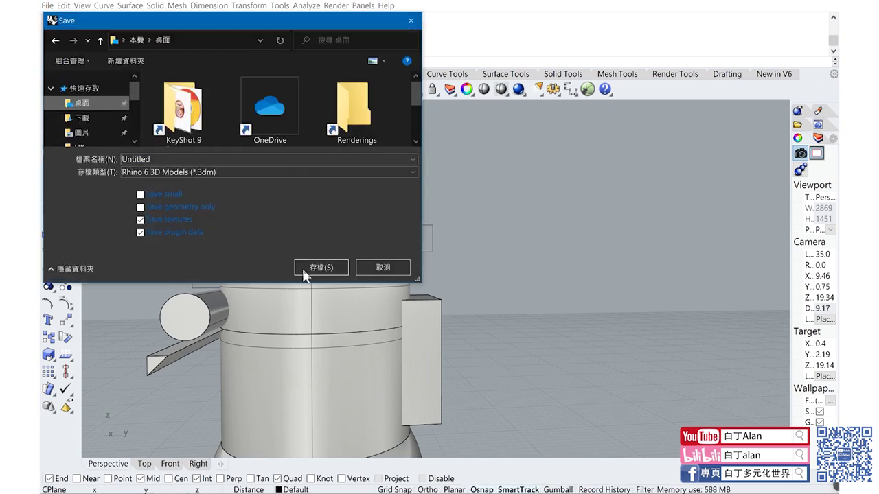
click(323, 268)
click(481, 287)
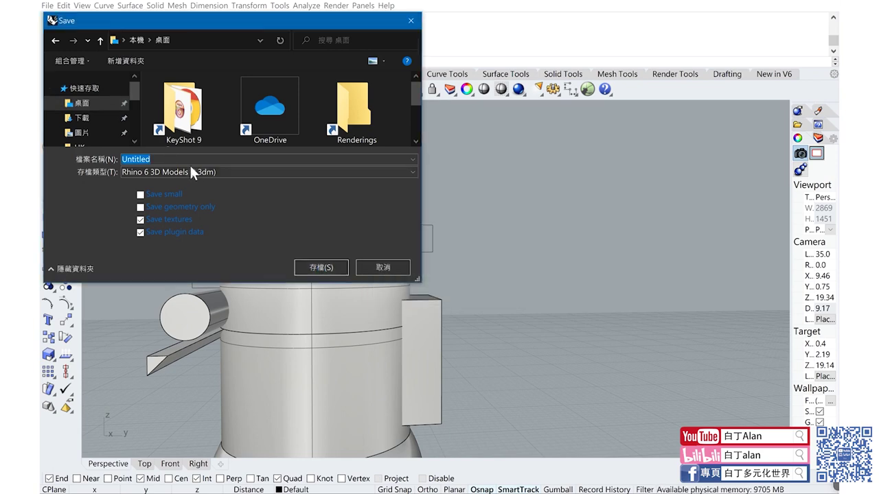
click(198, 159)
text(1)
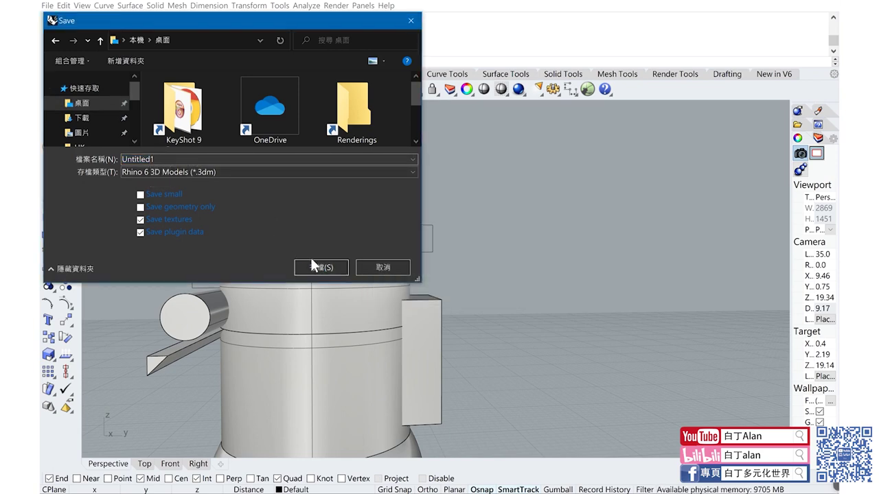
click(313, 265)
scroll(500, 262, down, 3)
right_drag(496, 270, 84, 116)
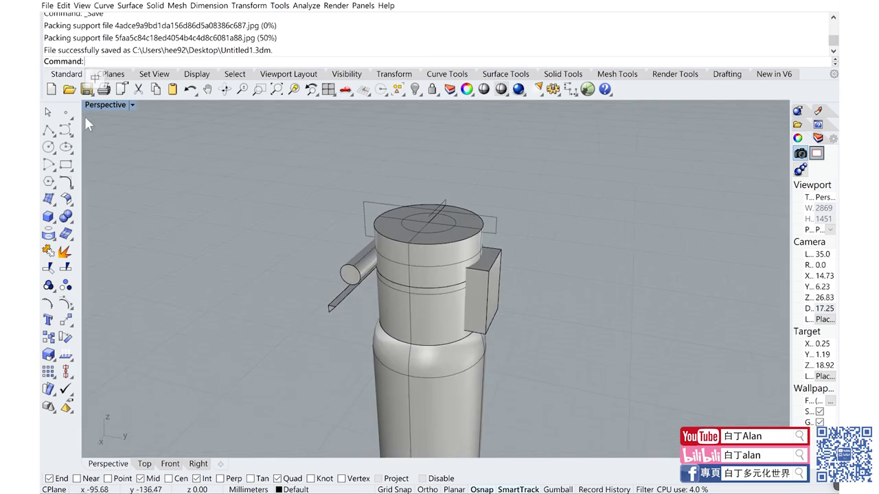
Step: Hide the horizontal lid plates in the maximized Front view
double_click(103, 106)
scroll(245, 366, up, 3)
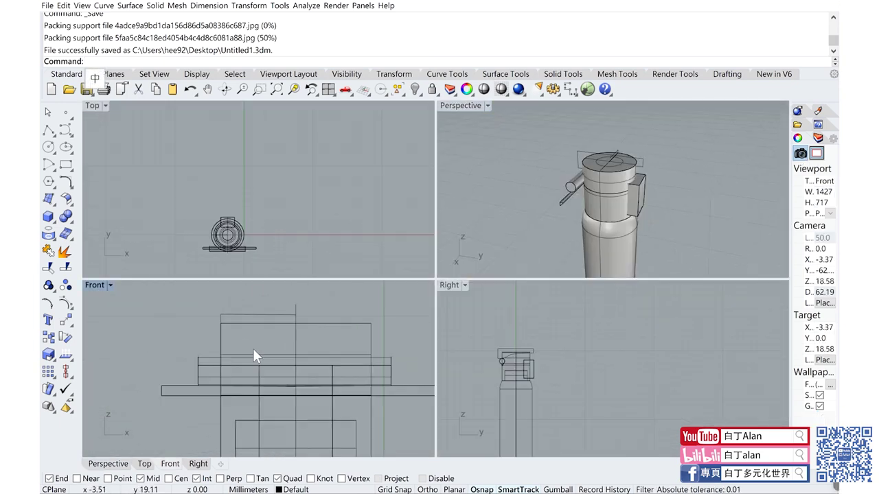
scroll(253, 371, down, 3)
scroll(252, 370, up, 3)
scroll(229, 338, down, 2)
scroll(238, 334, up, 2)
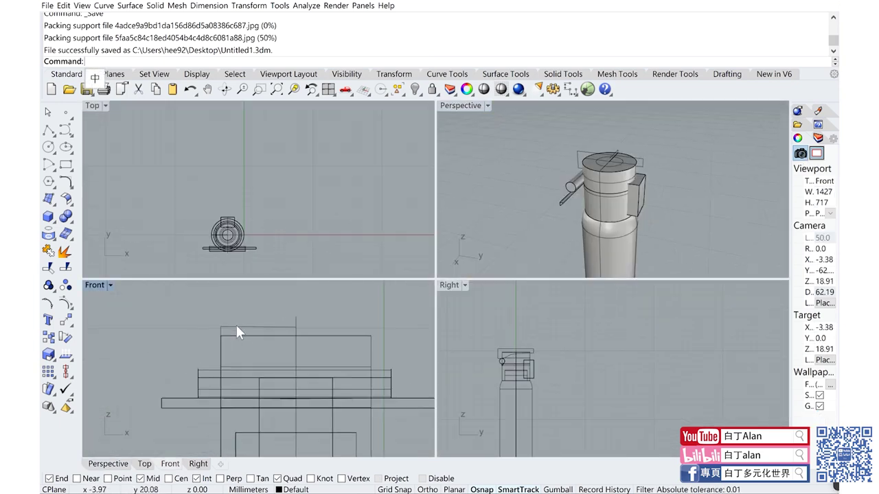
click(236, 326)
double_click(103, 285)
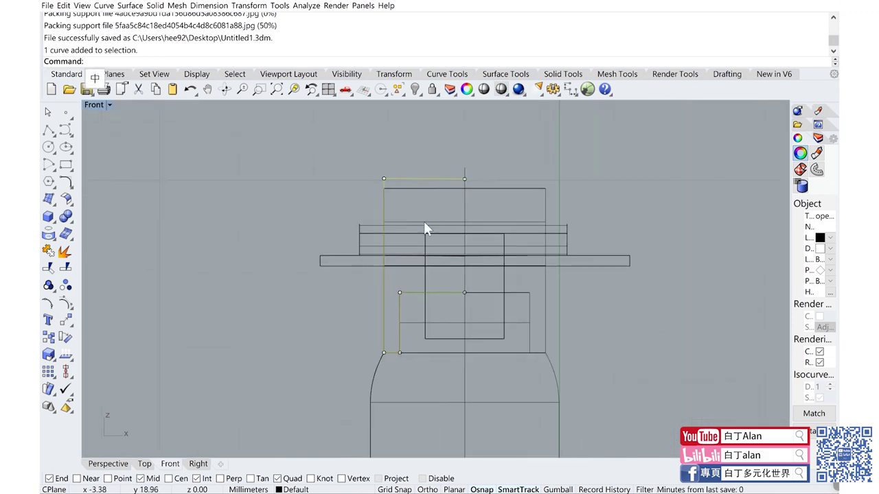
scroll(433, 252, down, 2)
scroll(433, 251, down, 1)
scroll(441, 245, up, 2)
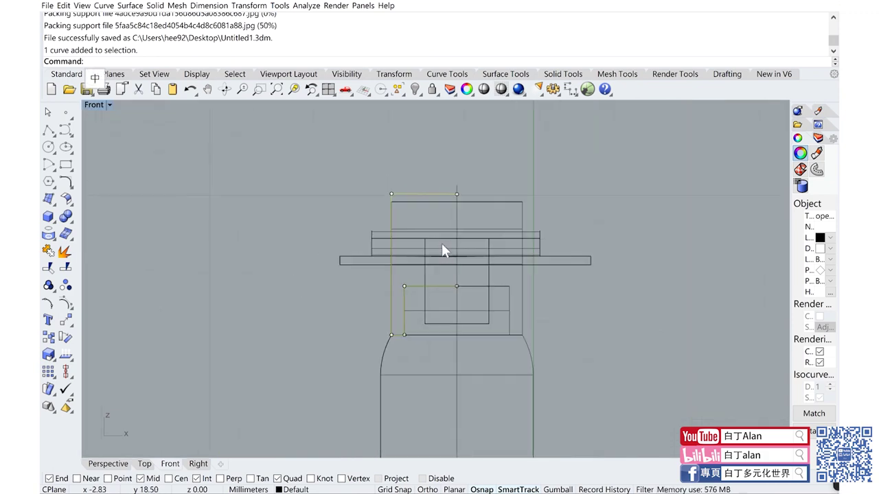
scroll(369, 260, up, 2)
mouse_move(282, 206)
mouse_down()
mouse_move(682, 281)
mouse_move(660, 269)
mouse_up()
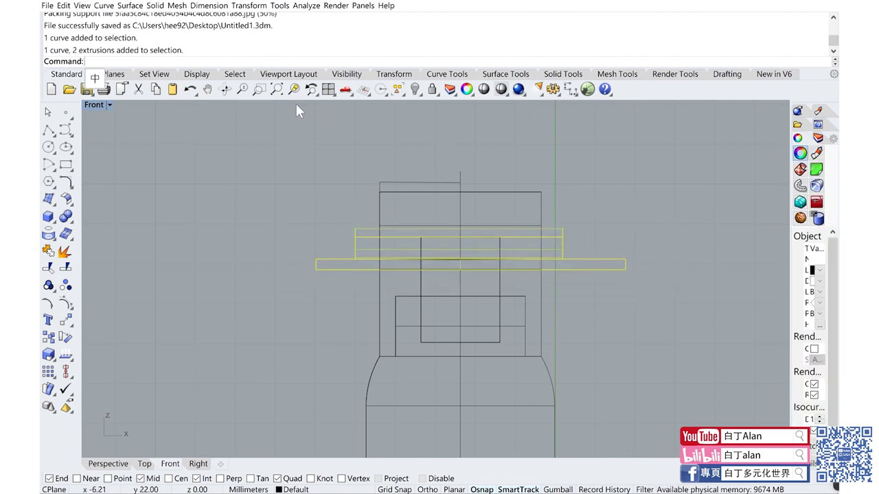
click(415, 90)
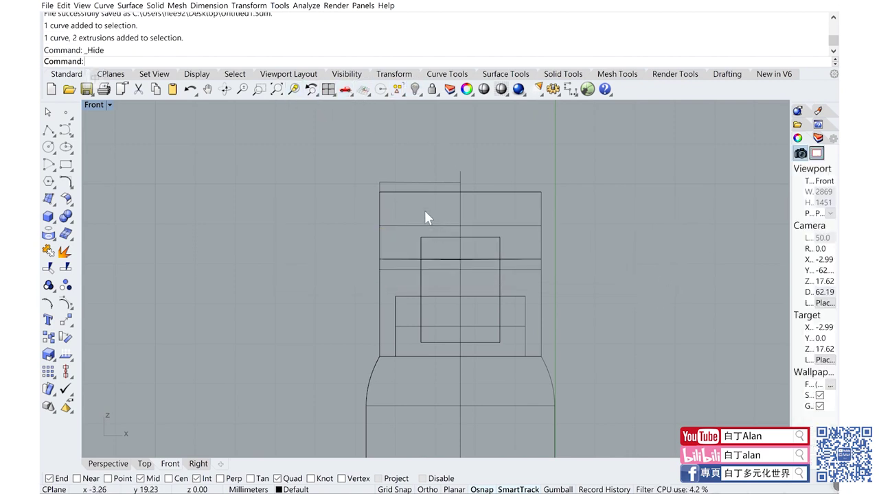
Step: Drag the top points of the lid outline curve down to the lid seam
click(421, 183)
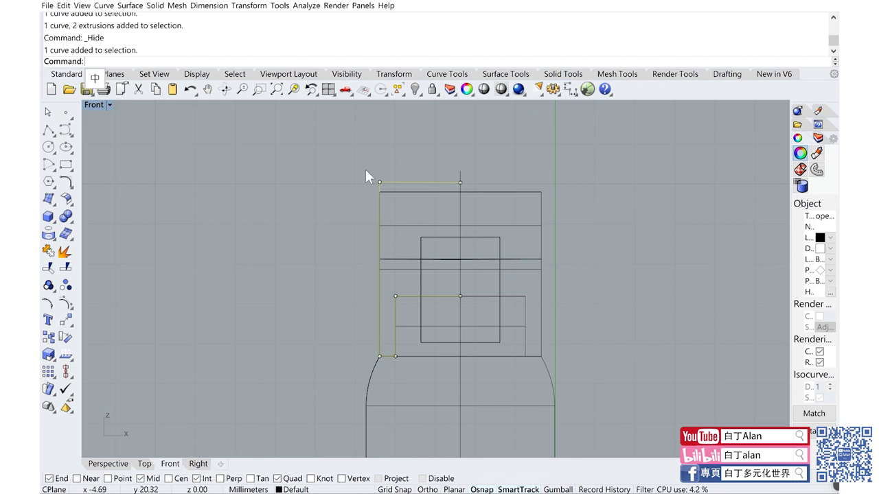
mouse_move(365, 177)
mouse_down()
mouse_move(500, 206)
mouse_move(481, 201)
mouse_up()
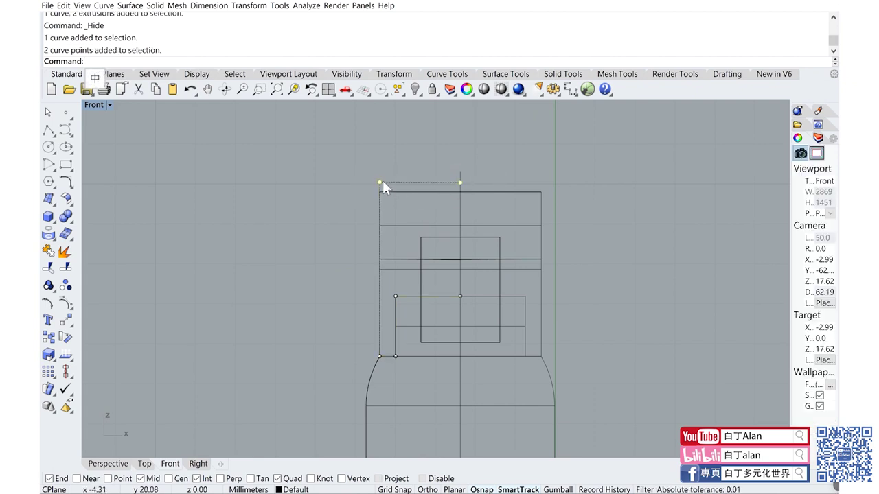
drag(381, 183, 380, 260)
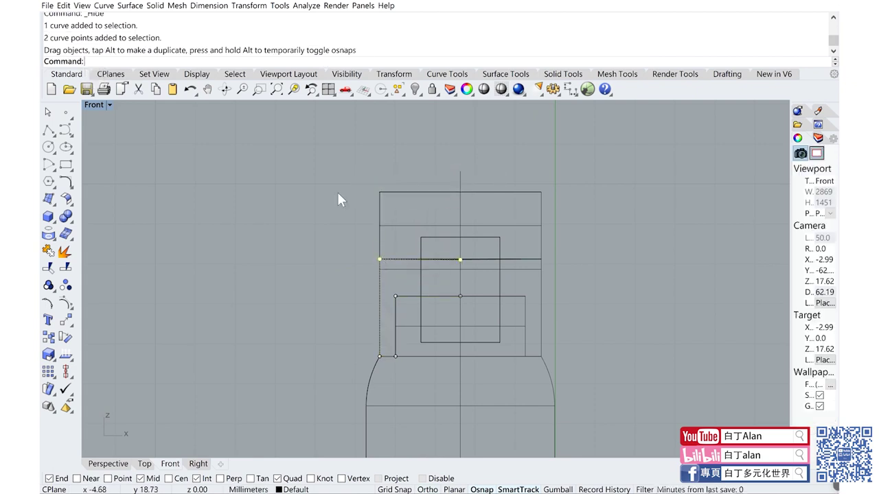
double_click(99, 105)
scroll(182, 220, up, 5)
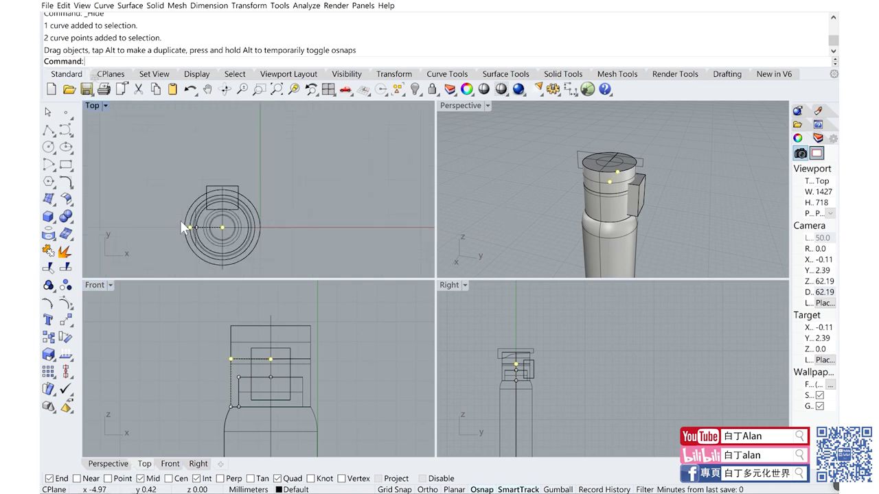
scroll(226, 236, up, 3)
scroll(246, 347, up, 3)
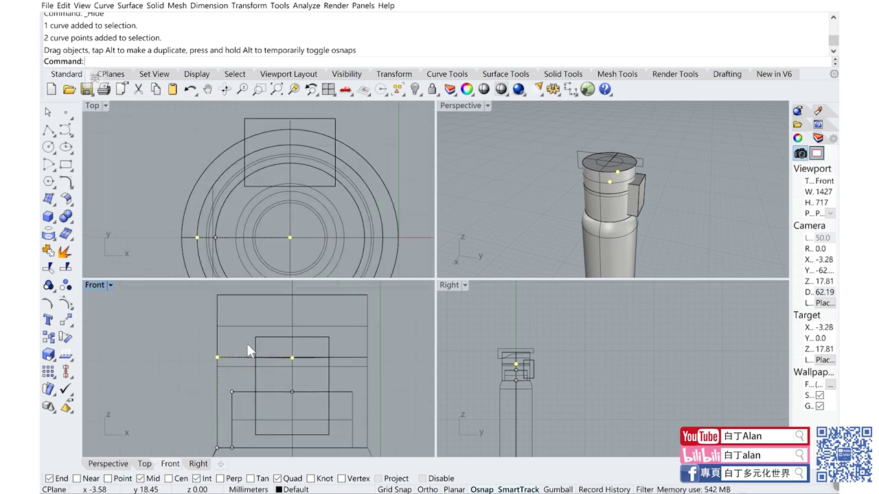
click(217, 311)
key(Escape)
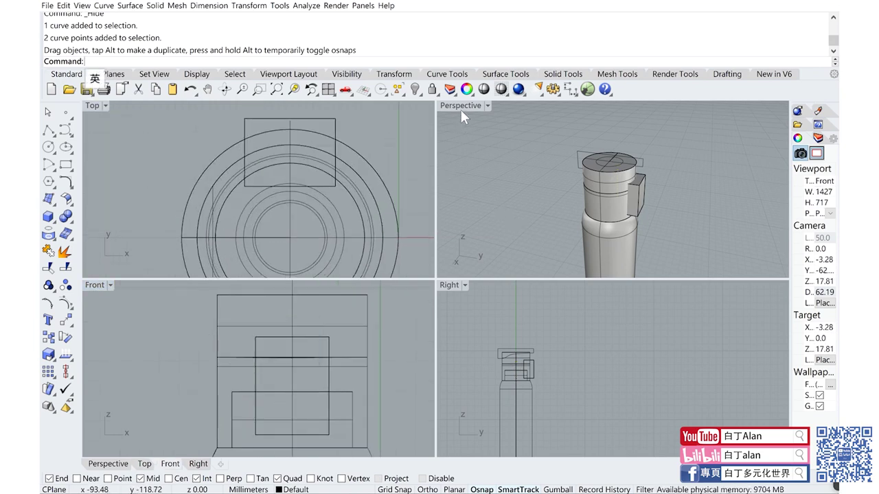
Step: Maximize the Perspective view and save the model with Ctrl+S
double_click(461, 107)
scroll(474, 192, down, 2)
key(ctrl+s)
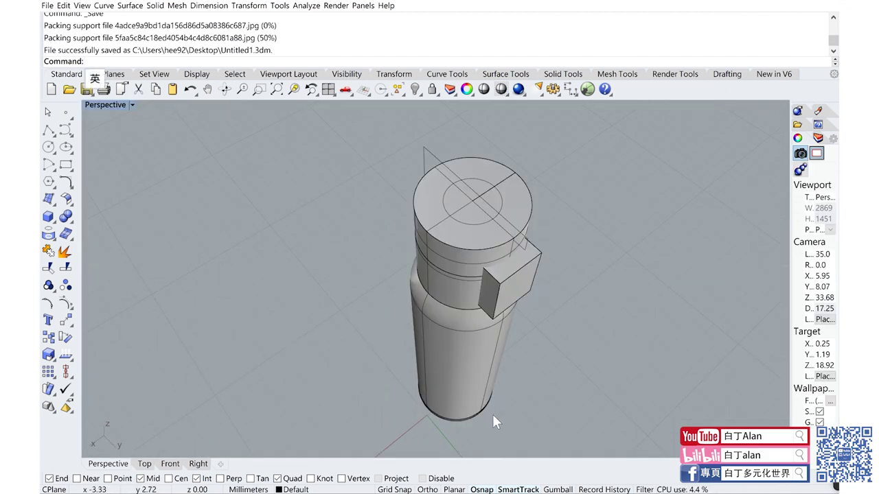
right_drag(492, 414, 549, 337)
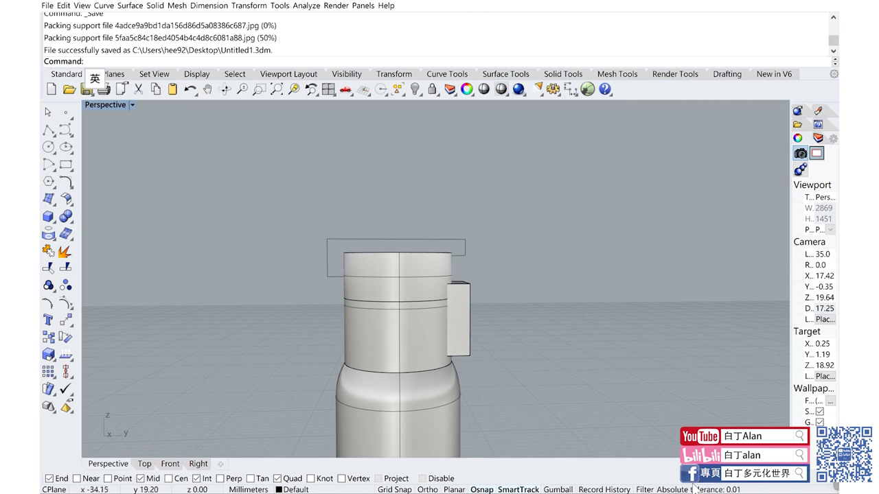
Step: Drag a reference jpg from the desktop into the model, then cancel the Image Options dialog
key(super+d)
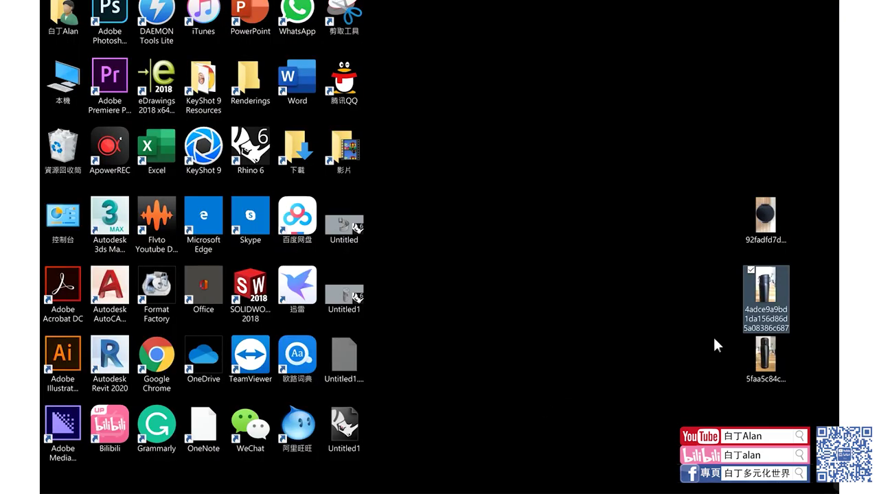
mouse_move(766, 216)
mouse_down()
mouse_move(242, 481)
mouse_move(541, 249)
mouse_up()
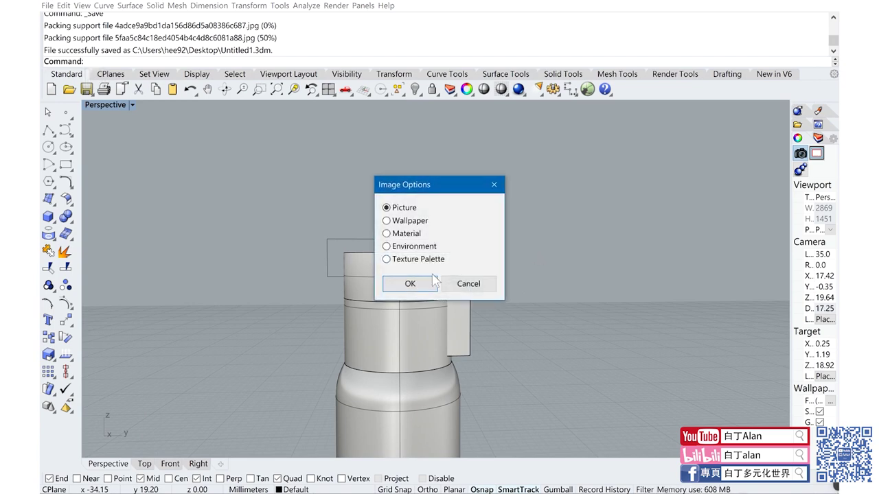
click(467, 283)
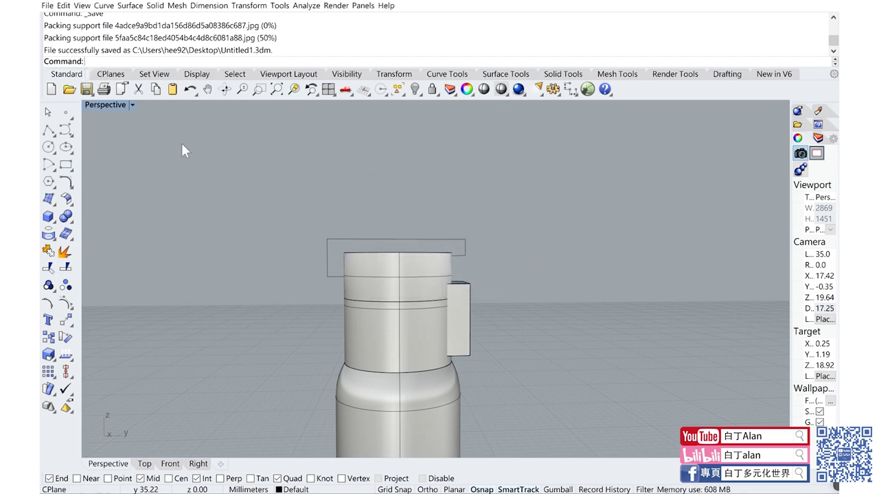
Step: Place the top-down lid photo as a Picture in the Top view, set by two corners
double_click(113, 103)
scroll(240, 167, down, 2)
scroll(239, 167, down, 2)
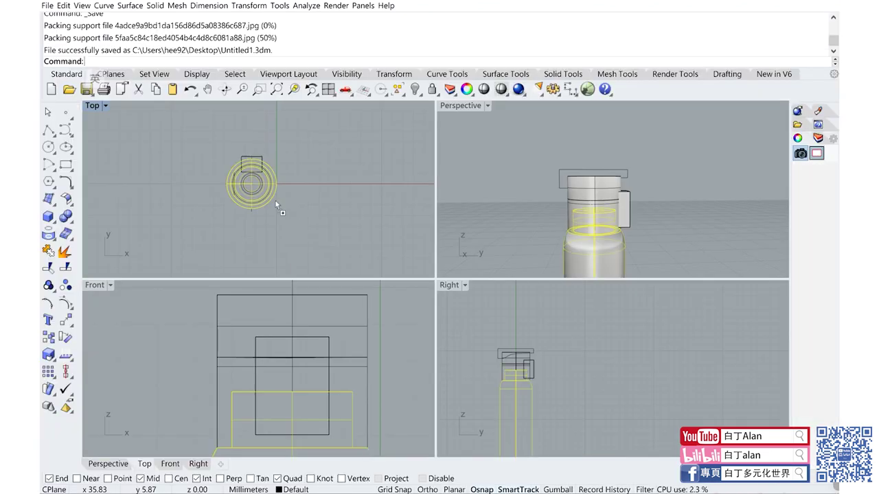
drag(276, 201, 309, 187)
click(408, 286)
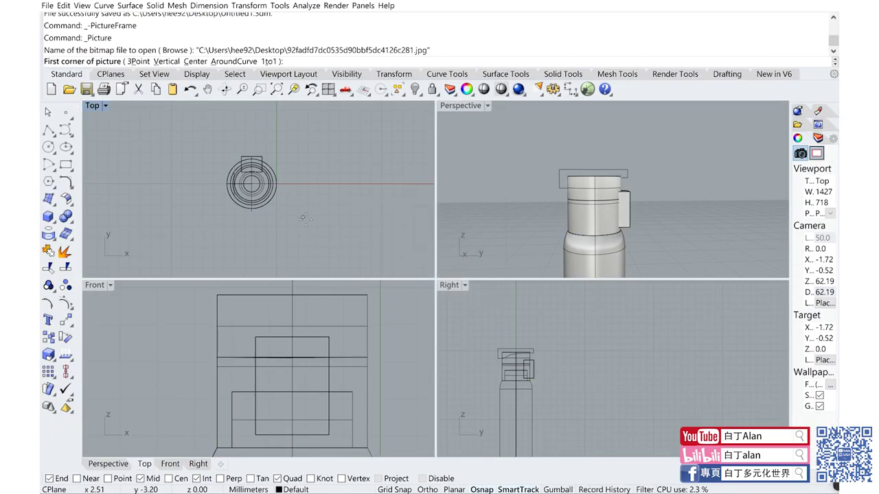
click(305, 218)
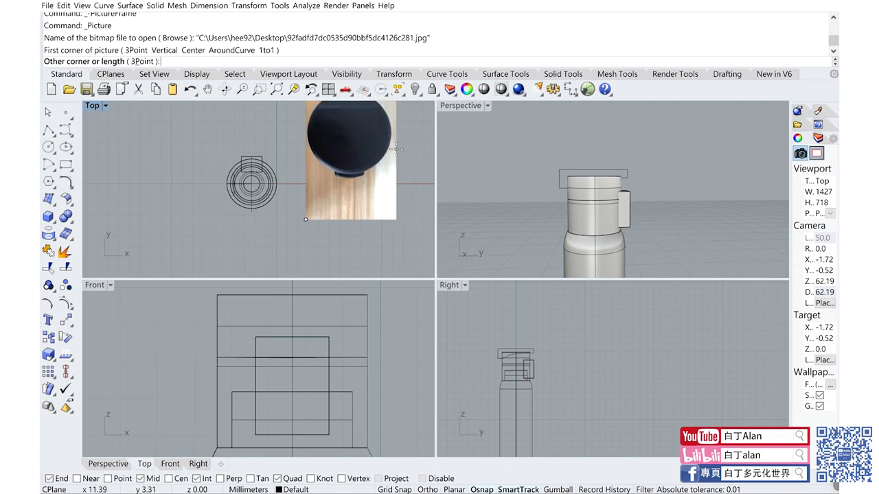
click(375, 103)
scroll(354, 136, up, 2)
scroll(326, 182, down, 2)
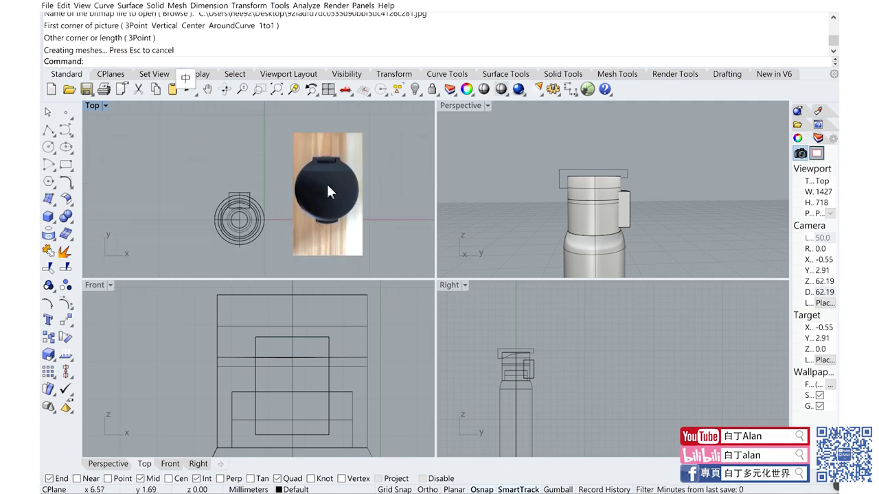
scroll(357, 162, up, 2)
scroll(383, 144, down, 1)
scroll(377, 153, up, 1)
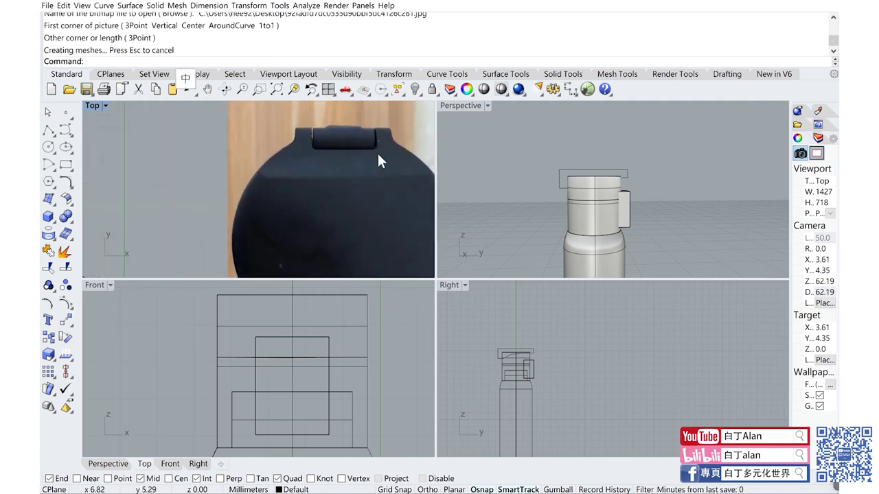
scroll(377, 153, down, 1)
scroll(378, 153, down, 1)
scroll(397, 160, up, 2)
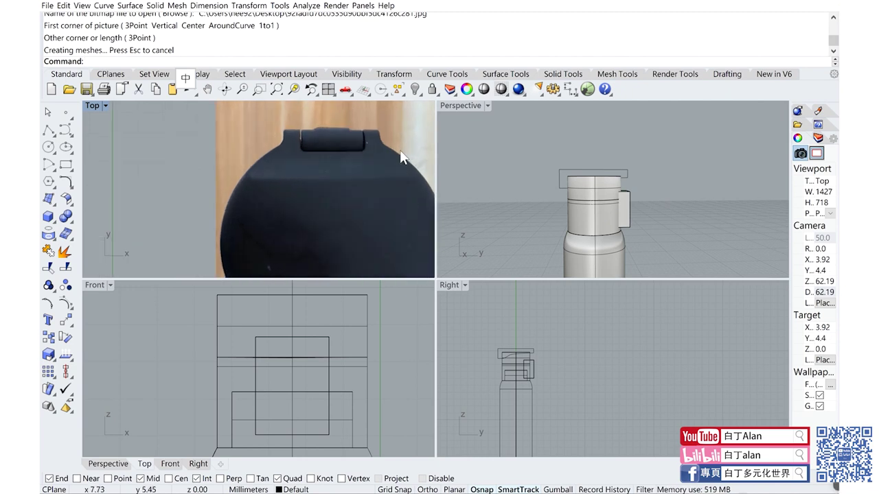
scroll(402, 158, down, 2)
scroll(357, 147, up, 2)
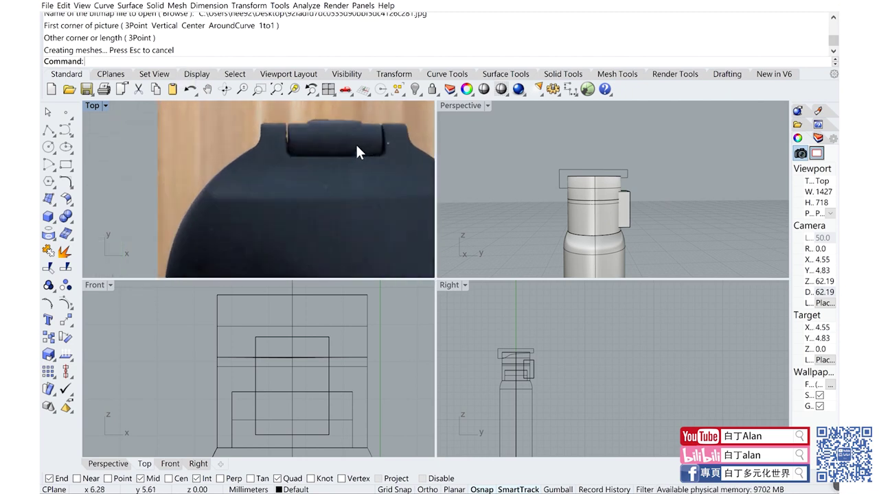
scroll(357, 146, down, 1)
scroll(356, 147, down, 1)
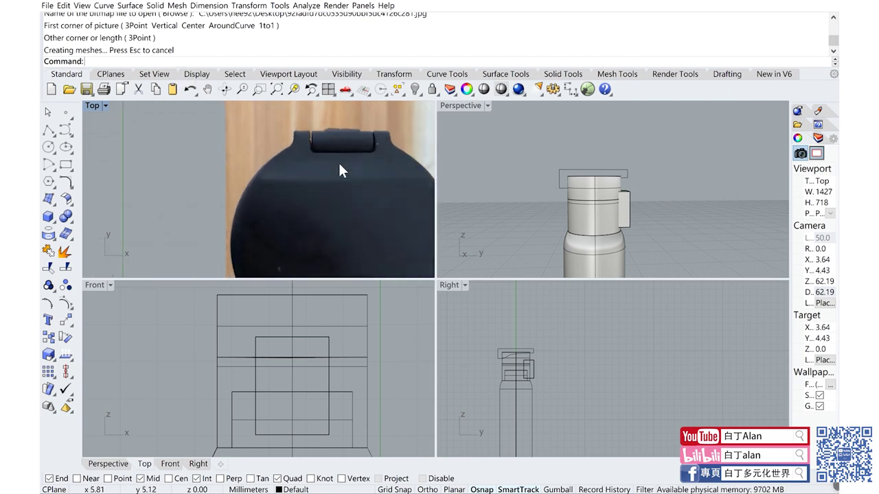
scroll(339, 170, down, 2)
scroll(338, 178, down, 1)
scroll(335, 188, up, 2)
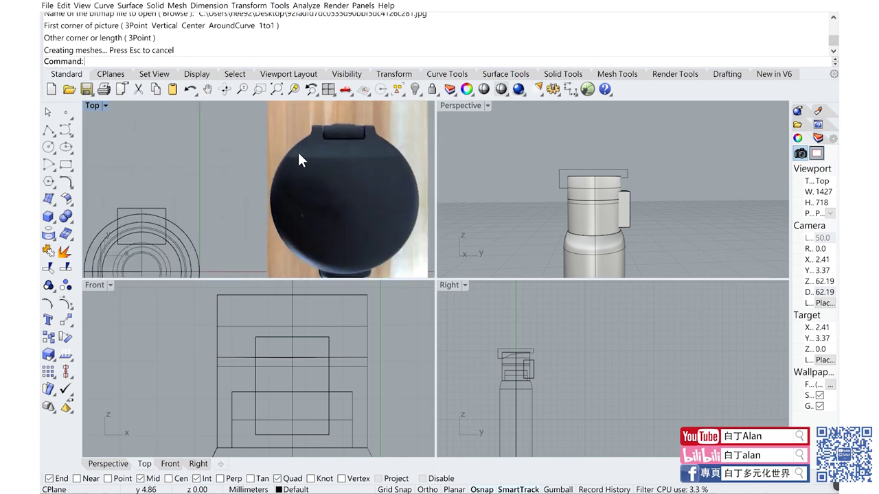
scroll(344, 157, up, 1)
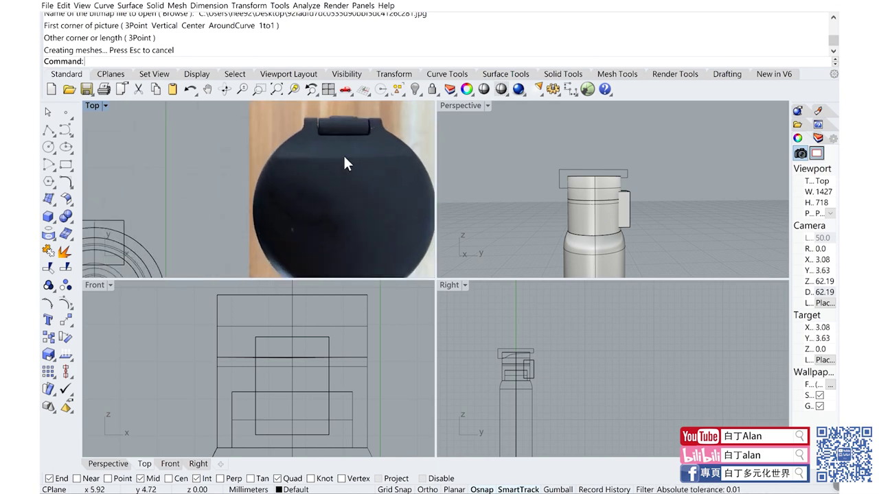
scroll(343, 157, down, 2)
scroll(341, 233, up, 3)
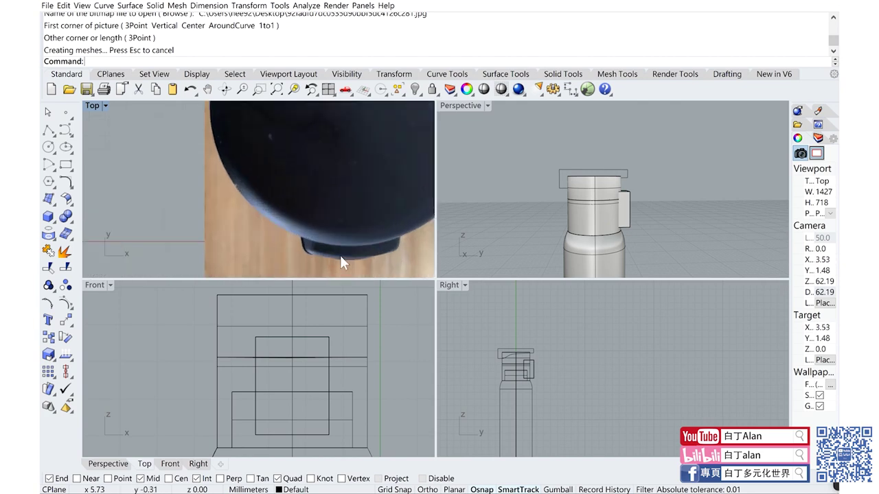
scroll(340, 255, up, 1)
scroll(340, 255, down, 1)
scroll(340, 255, up, 1)
scroll(313, 164, down, 2)
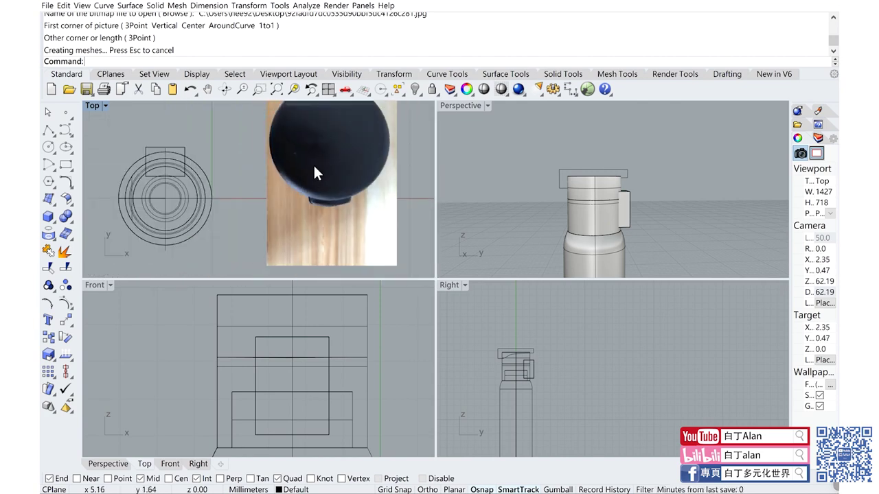
scroll(303, 192, down, 1)
scroll(303, 192, up, 2)
scroll(206, 164, down, 1)
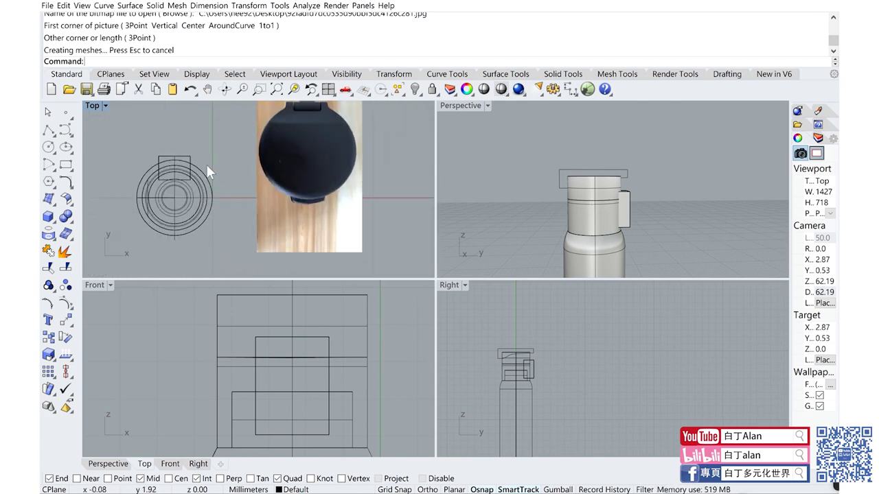
scroll(170, 154, up, 2)
scroll(173, 154, up, 2)
Step: Nudge the hinge block slightly upward
click(193, 152)
drag(193, 151, 193, 141)
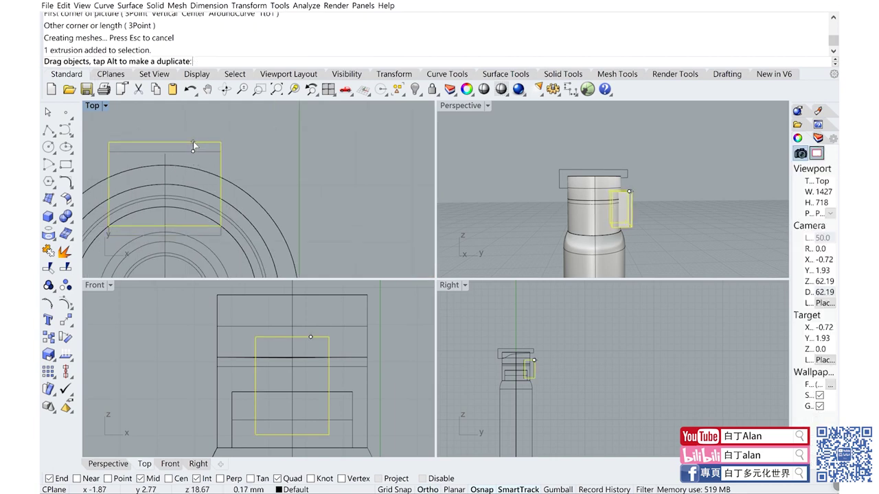
key(Escape)
scroll(254, 176, down, 2)
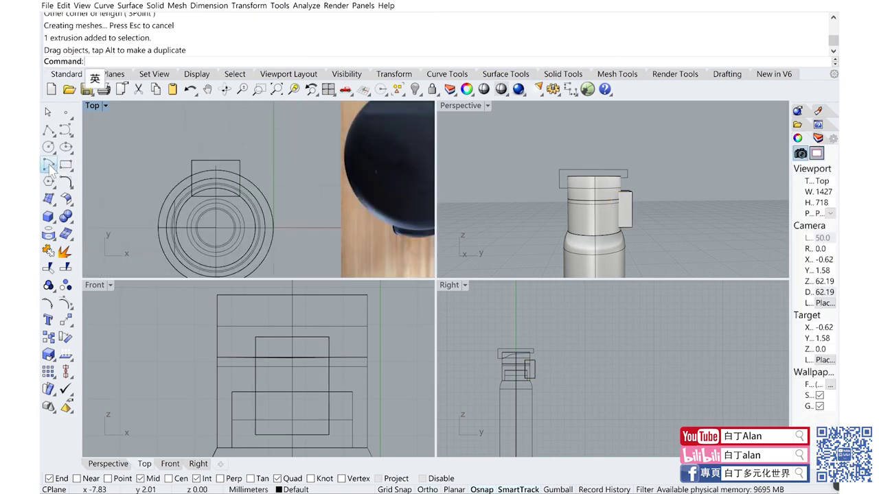
Step: Create a cylinder centred on the bottle's circles with radius reaching the hinge block's top edge
click(57, 226)
click(69, 227)
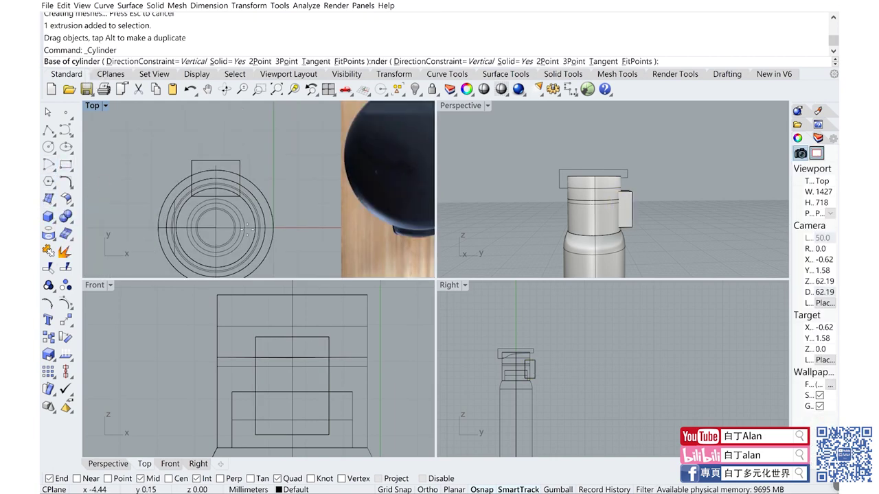
click(226, 229)
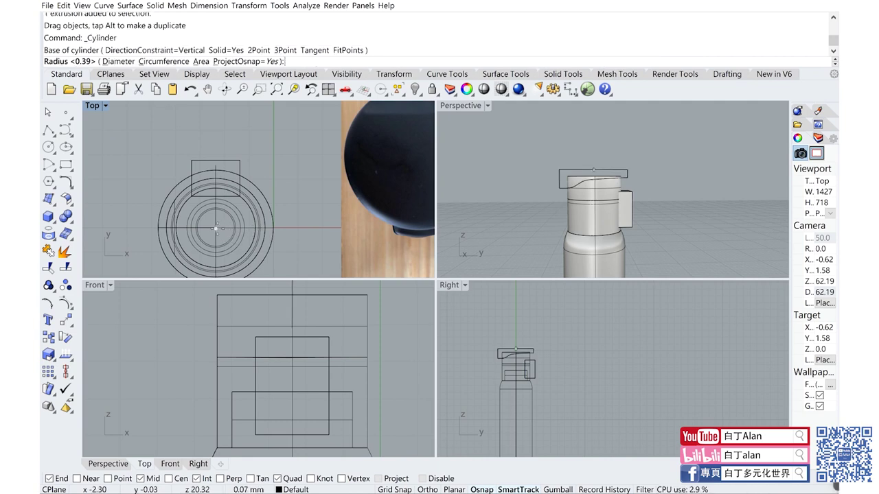
scroll(227, 165, up, 2)
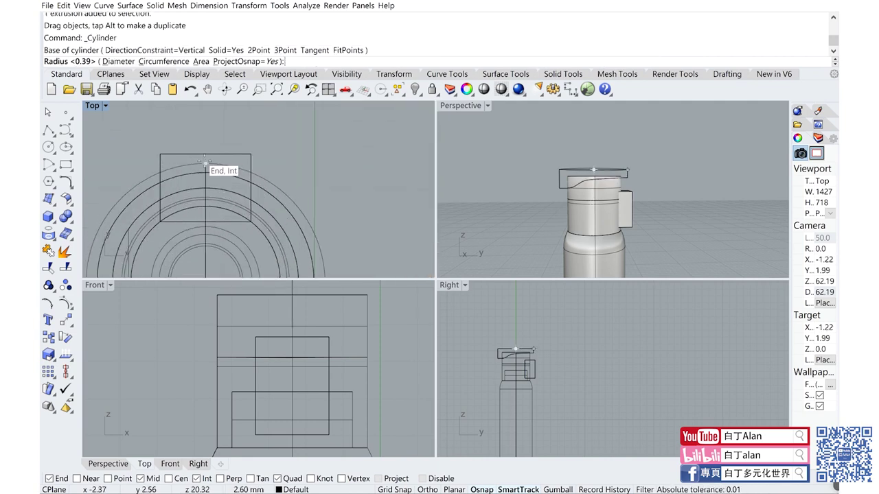
scroll(204, 162, down, 3)
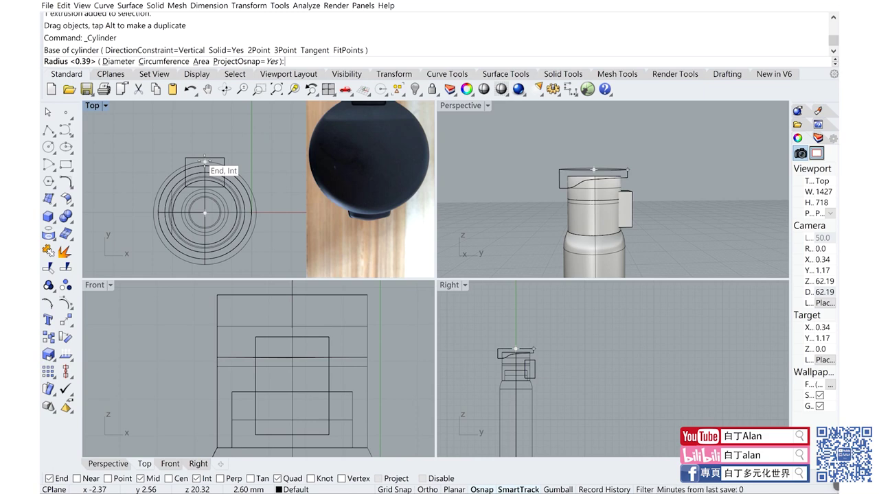
click(205, 162)
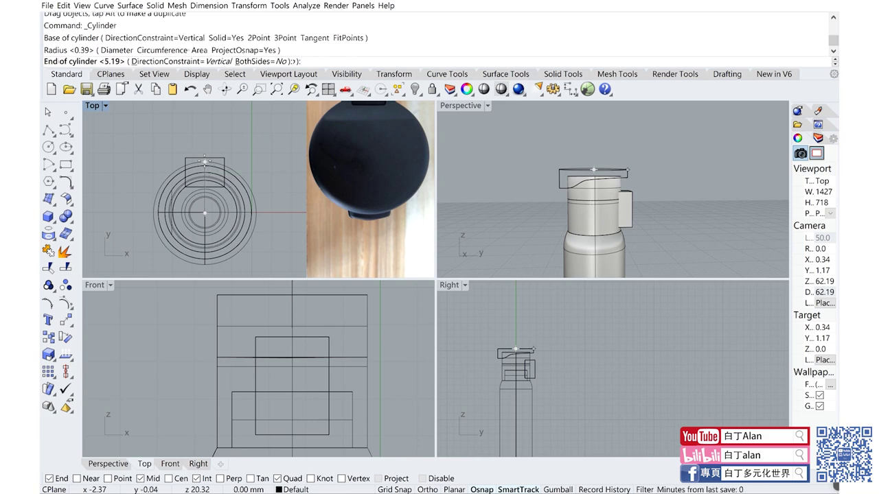
click(555, 396)
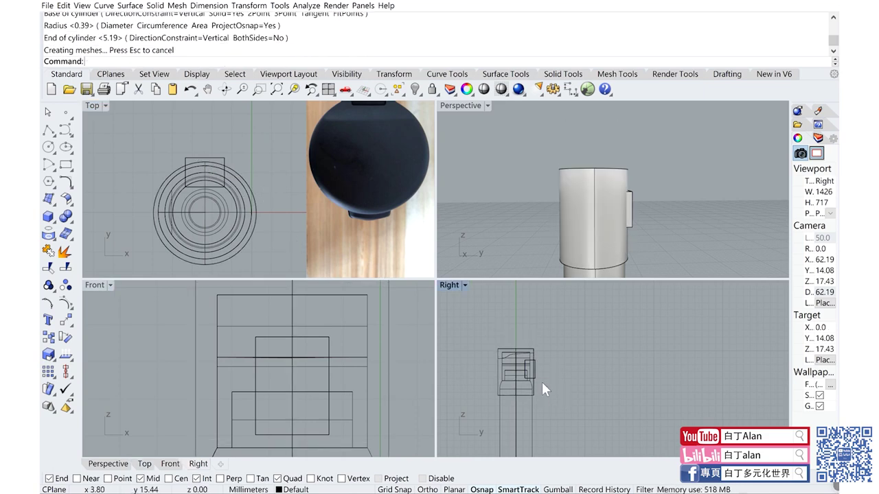
Step: Draw a box from the lid midpoint with height equal to its width
click(48, 217)
scroll(522, 357, up, 3)
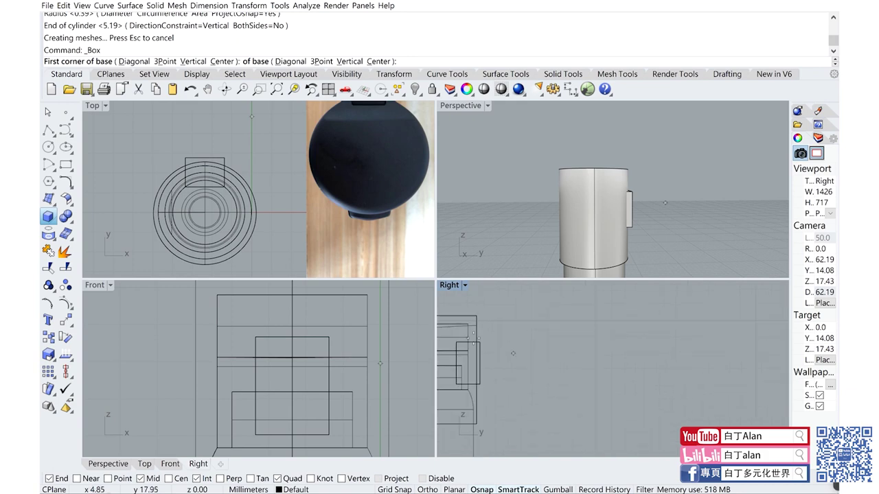
click(475, 317)
scroll(475, 318, down, 2)
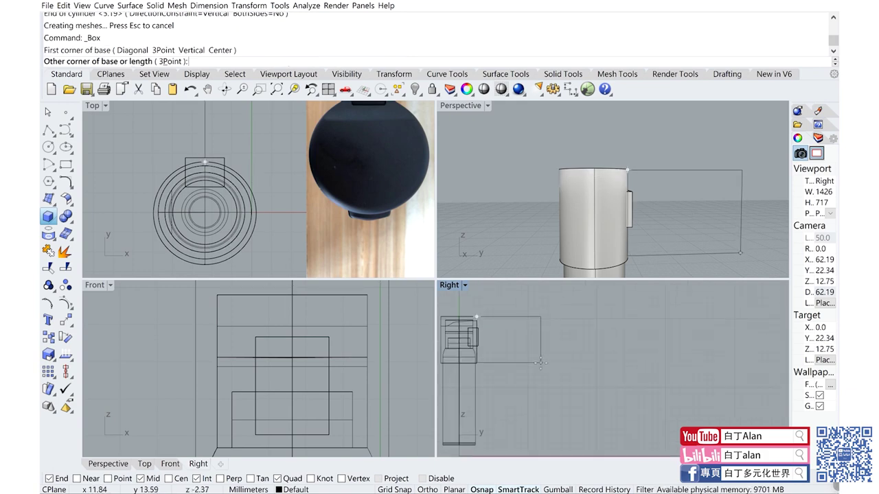
click(533, 355)
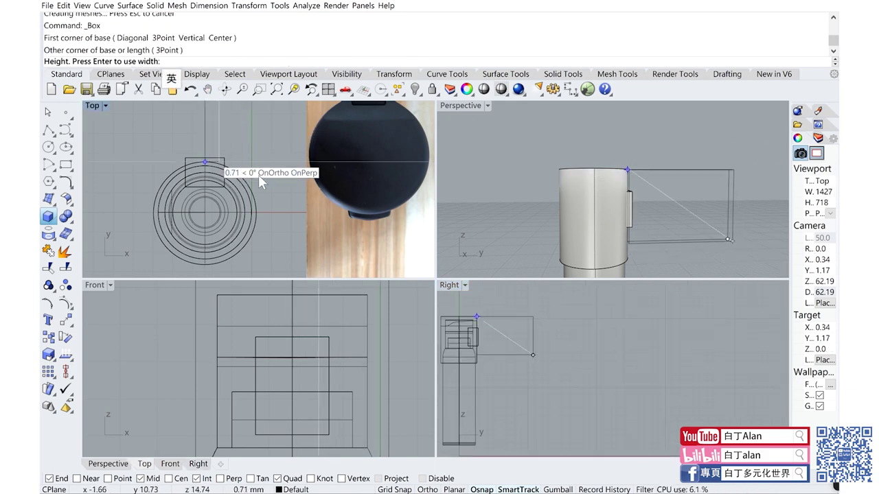
scroll(259, 175, down, 3)
key(Return)
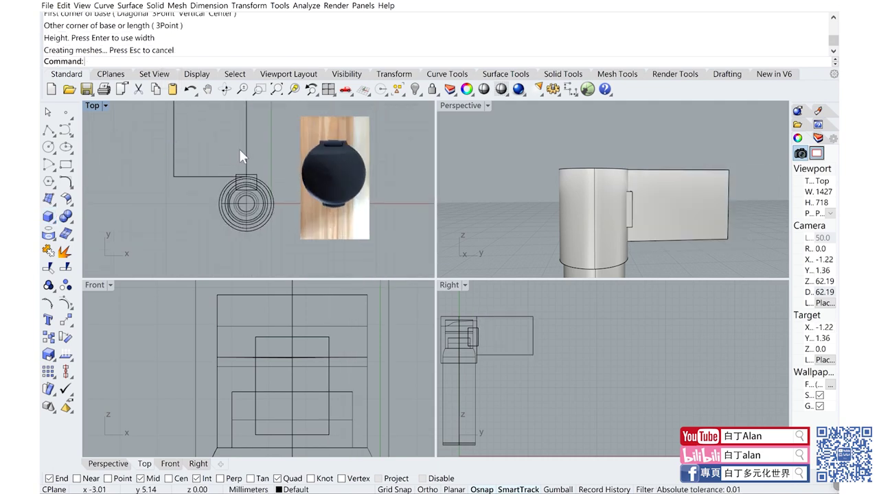
scroll(240, 152, up, 2)
Step: Slide the box sideways until it sits against the bottle
drag(245, 152, 305, 150)
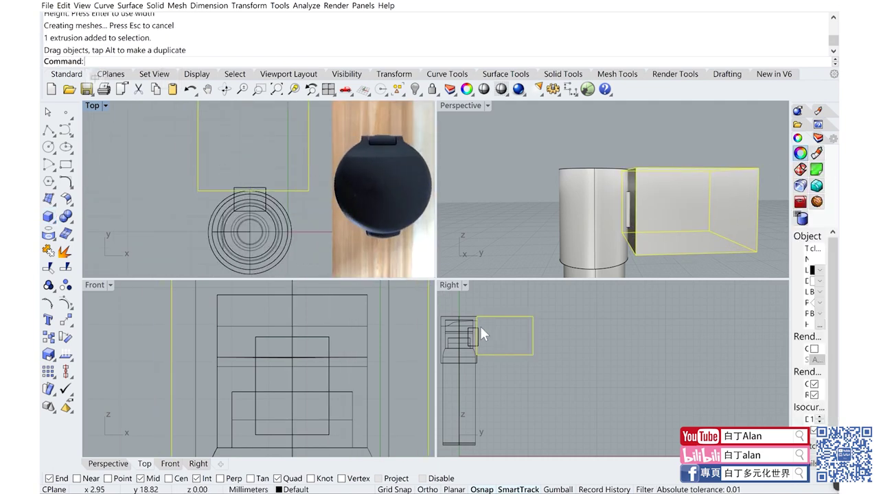
scroll(480, 326, up, 4)
scroll(467, 315, up, 3)
scroll(486, 330, up, 2)
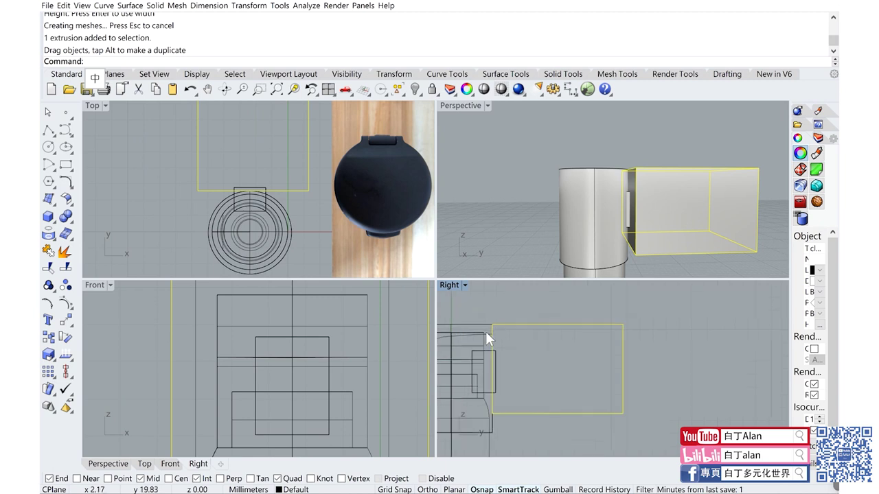
drag(519, 320, 498, 325)
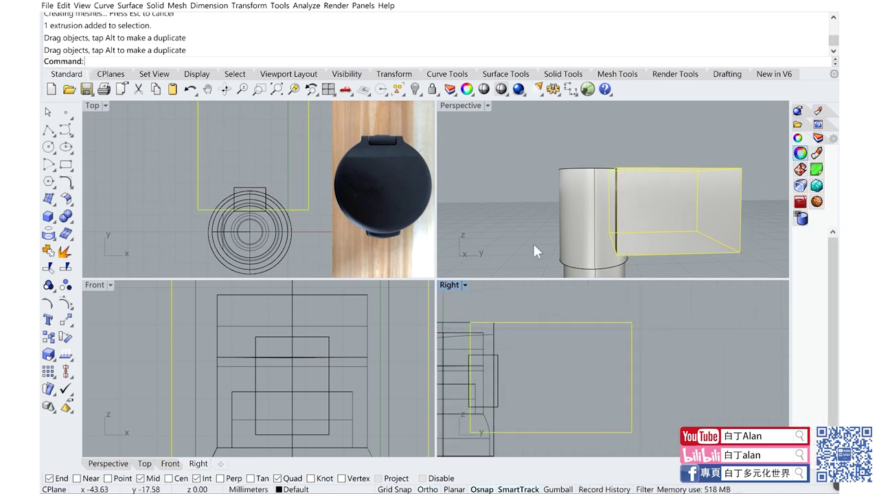
right_drag(533, 243, 609, 159)
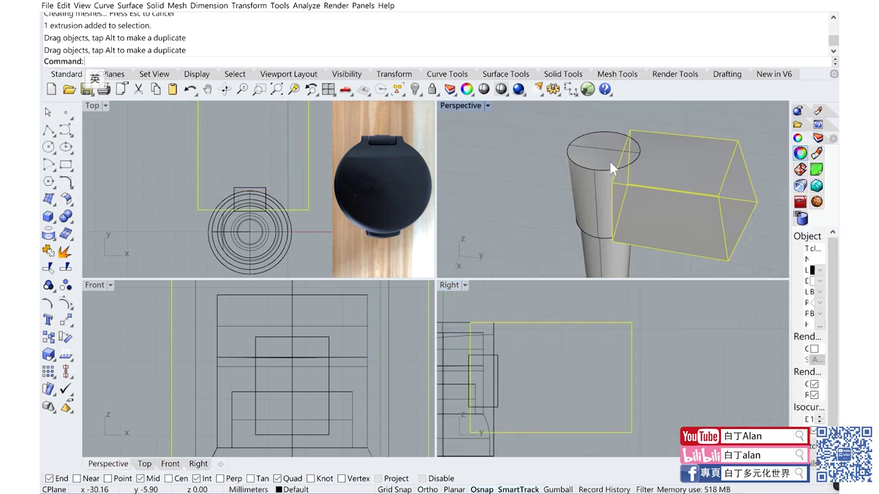
Step: Boolean-difference the box and the new cylinder, leaving a curved block fitted to the bottle
click(74, 221)
click(99, 226)
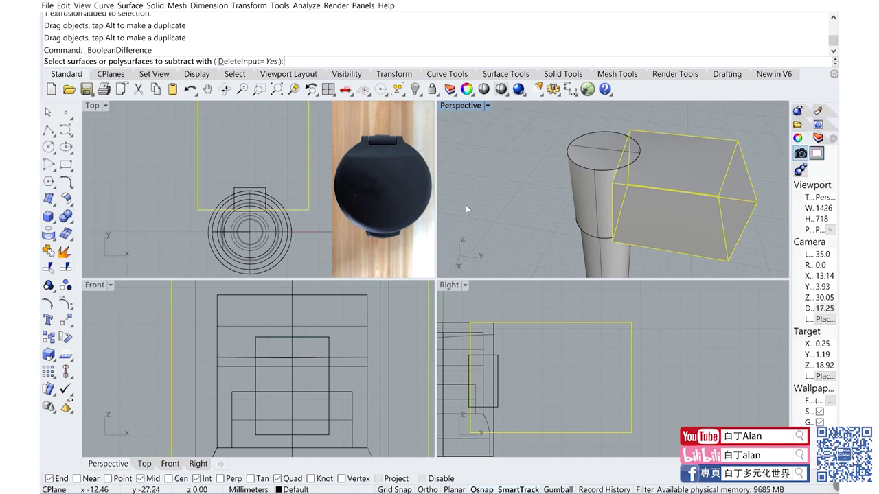
click(573, 180)
right_click(542, 182)
scroll(605, 180, up, 2)
scroll(611, 173, up, 2)
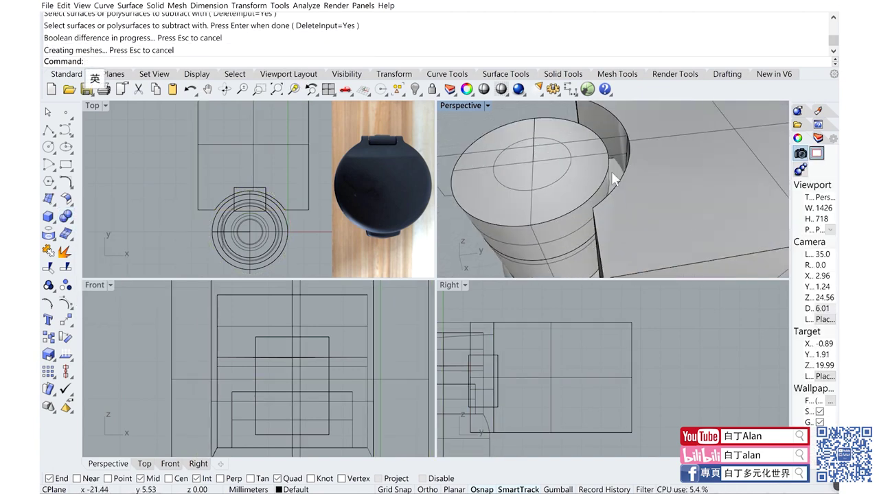
scroll(611, 174, up, 2)
click(618, 174)
right_click(618, 173)
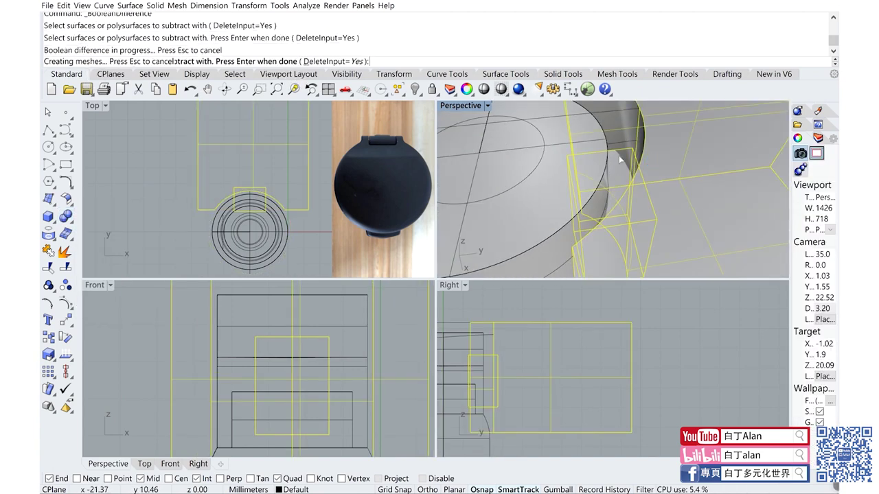
double_click(474, 105)
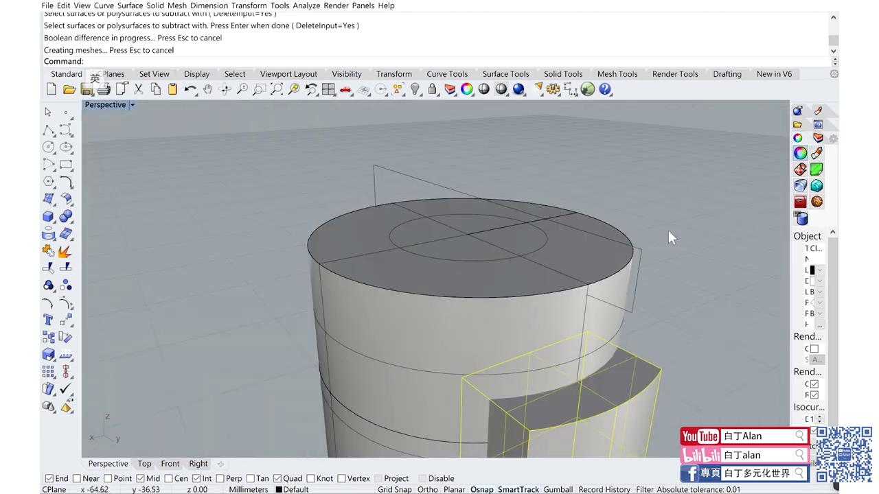
Step: Clear the selection and make the Top view active in the four-view layout
click(673, 219)
scroll(673, 219, down, 3)
mouse_move(546, 196)
right_down()
mouse_move(550, 258)
mouse_move(535, 257)
right_up()
double_click(117, 105)
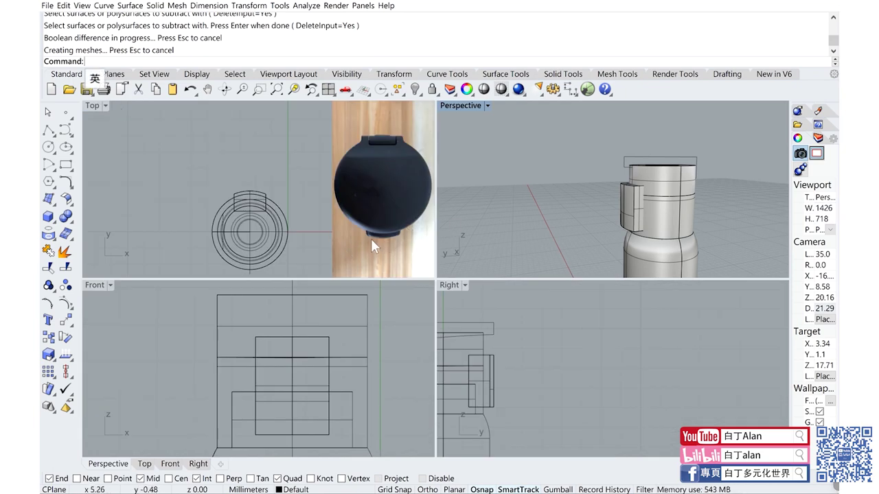
click(274, 225)
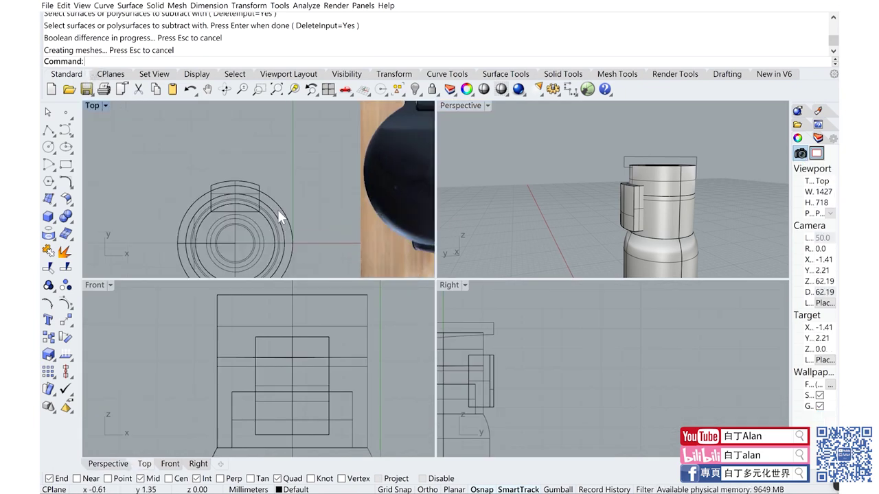
scroll(283, 210, up, 1)
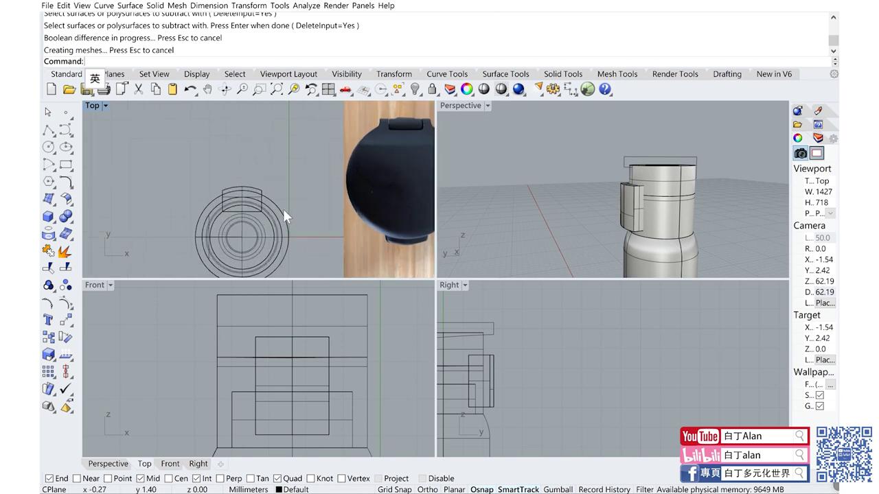
Step: Reveal the three hidden objects, including the hinge pin and long bar, with Show
double_click(454, 107)
mouse_move(454, 106)
right_down()
mouse_move(443, 204)
mouse_move(550, 206)
right_up()
click(414, 93)
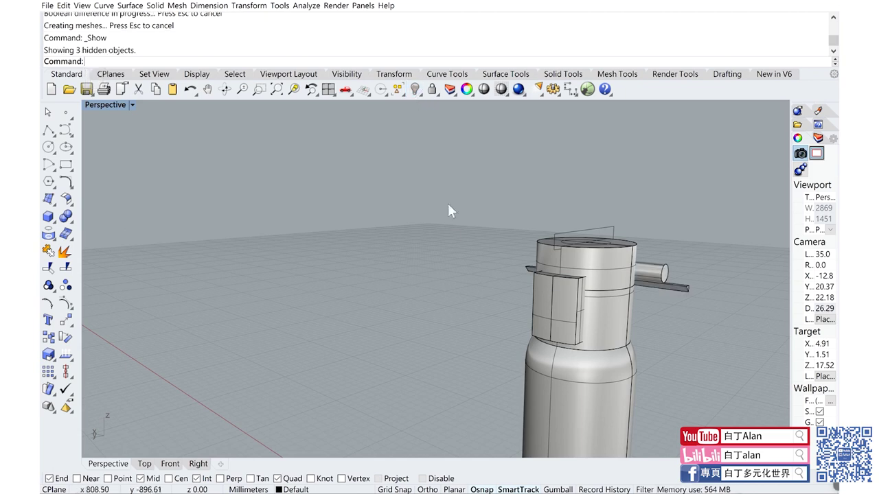
mouse_move(448, 203)
right_down()
mouse_move(491, 279)
mouse_move(451, 301)
mouse_move(456, 270)
right_up()
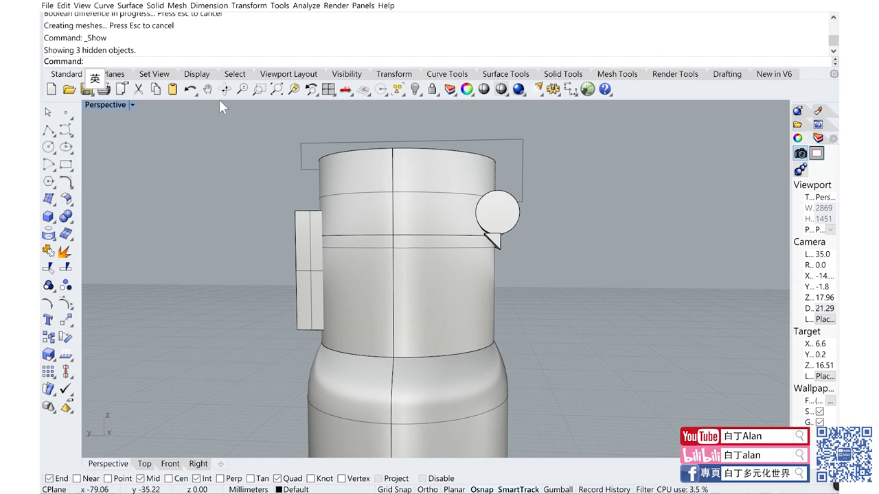
double_click(109, 103)
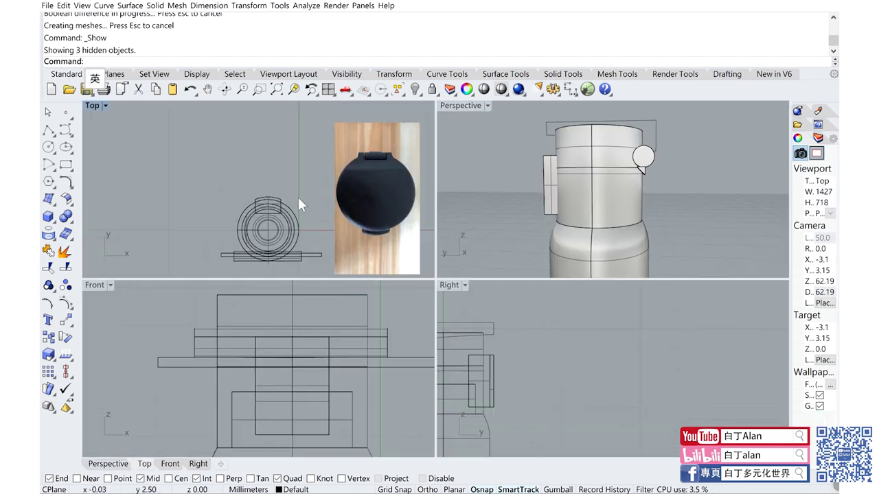
scroll(252, 206, down, 3)
scroll(307, 235, up, 3)
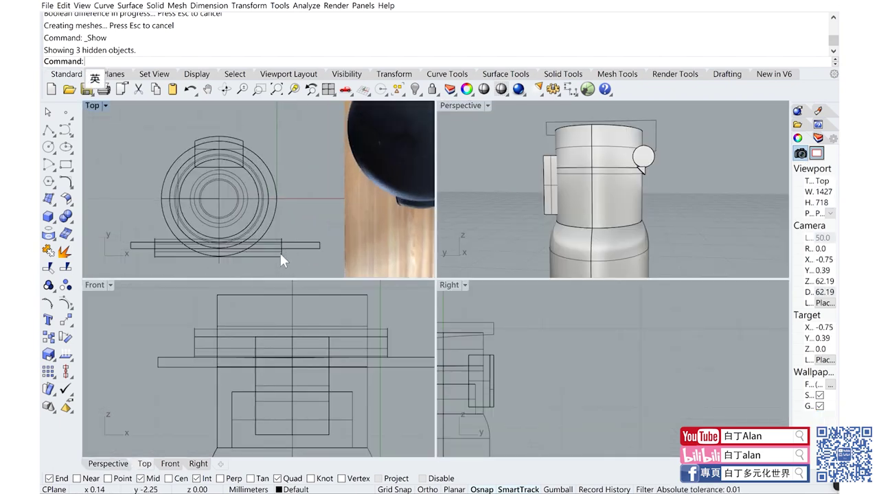
Step: Select the thin slab across the lid and look down on the model
click(278, 253)
scroll(243, 235, down, 2)
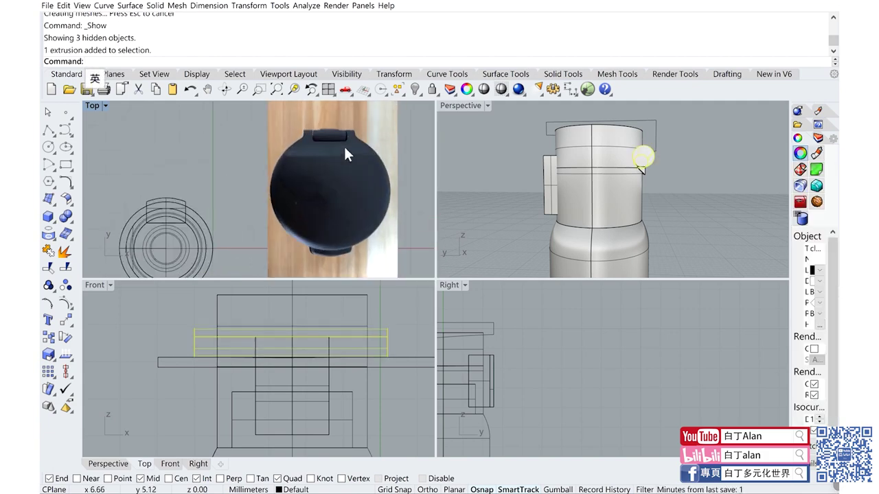
scroll(238, 259, up, 2)
scroll(236, 240, up, 2)
scroll(236, 240, up, 1)
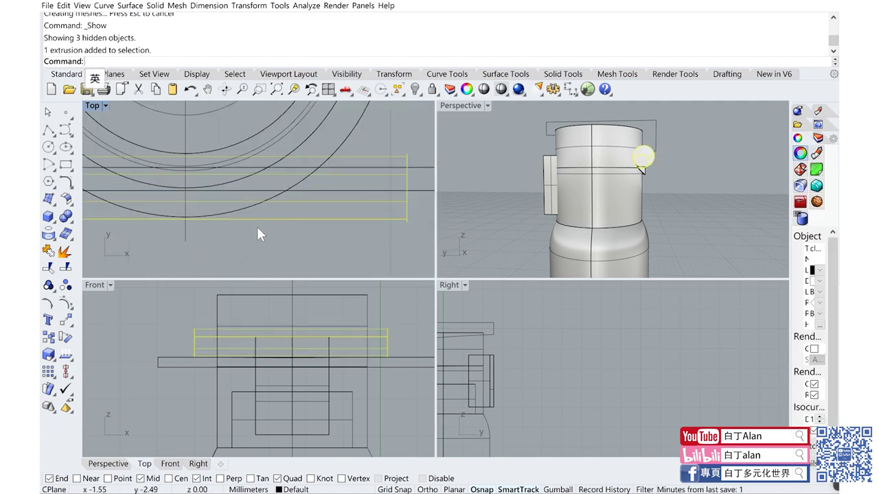
scroll(257, 227, up, 1)
right_drag(605, 165, 570, 199)
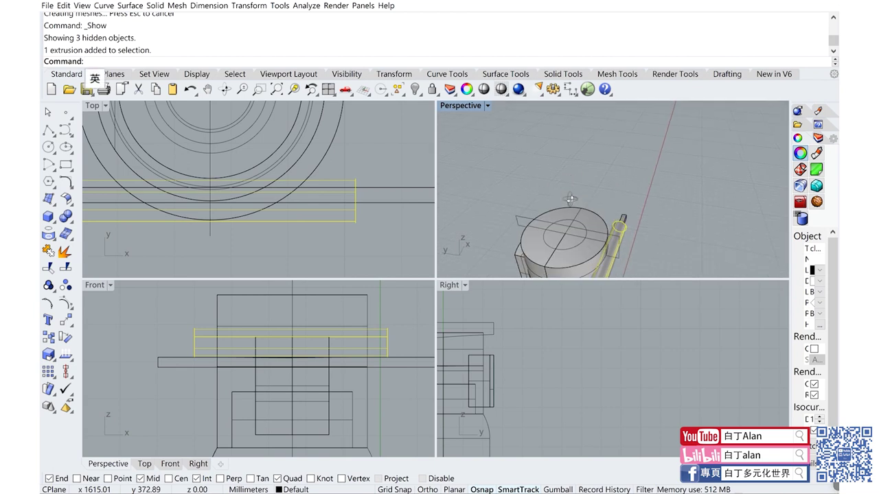
scroll(288, 210, down, 2)
scroll(344, 179, down, 1)
scroll(377, 158, down, 1)
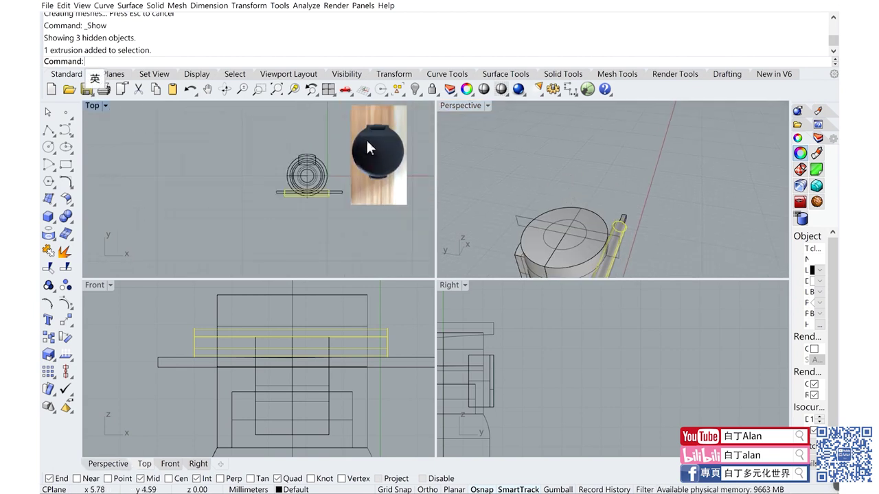
scroll(313, 200, up, 2)
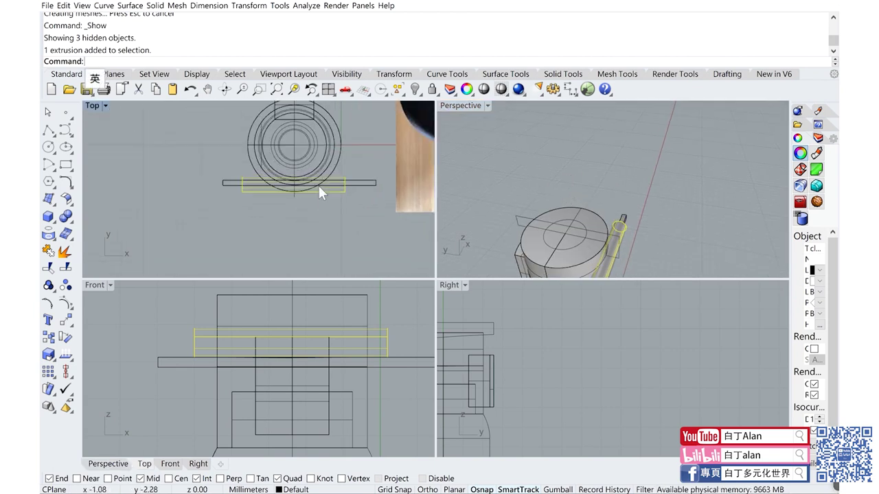
Step: Draw a new box to the left of the bottle top and select it
click(51, 213)
click(227, 143)
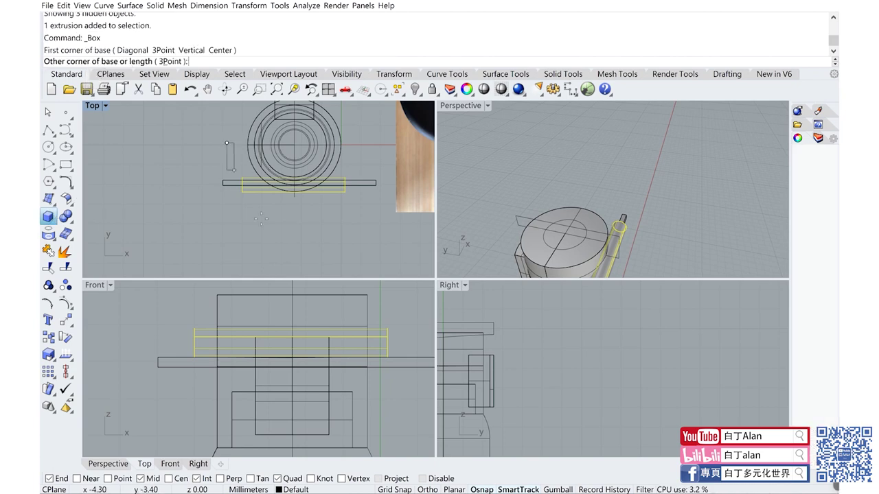
click(273, 234)
scroll(288, 329, down, 2)
scroll(288, 329, down, 1)
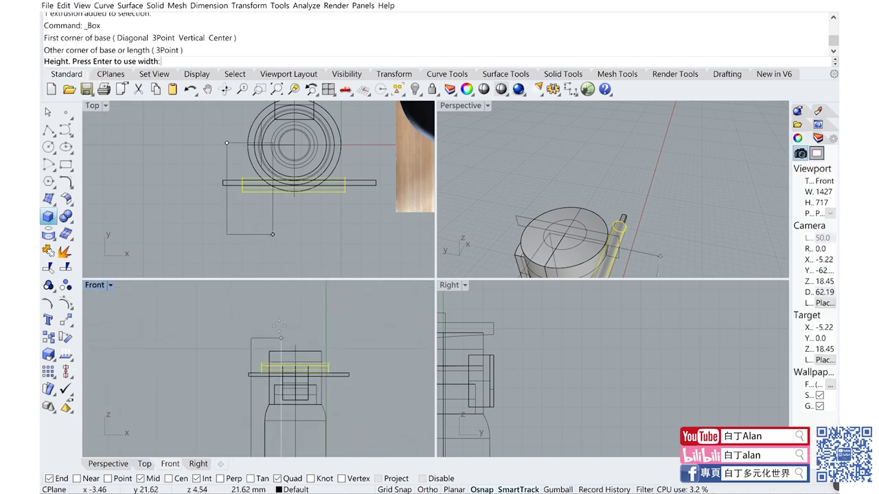
click(281, 320)
click(282, 326)
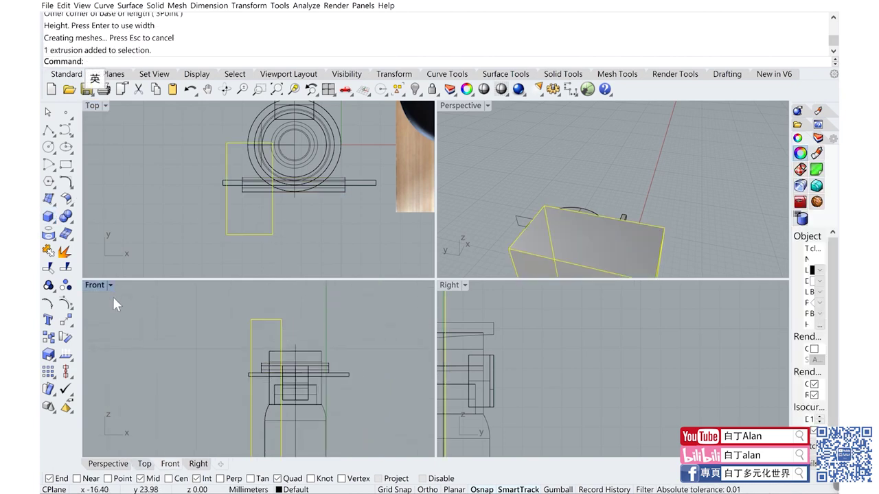
Step: Mirror the box across the bottle's centre line, copying it to the right
click(74, 325)
click(171, 328)
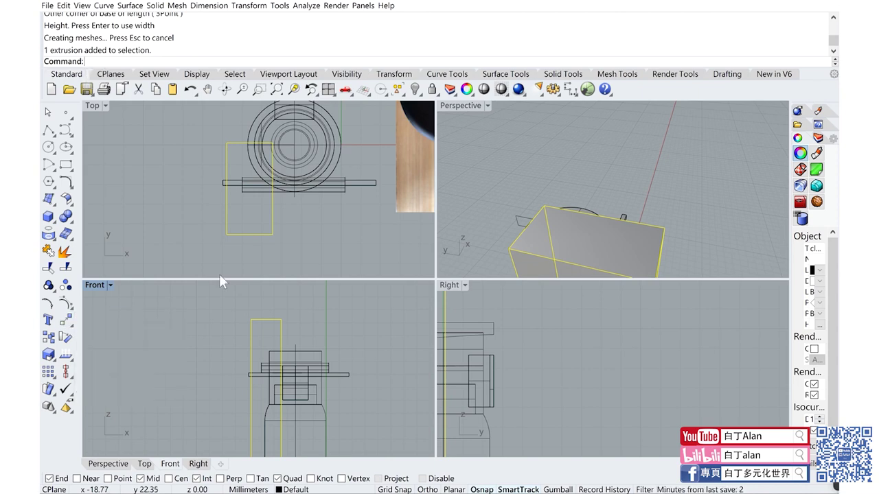
click(295, 205)
click(311, 242)
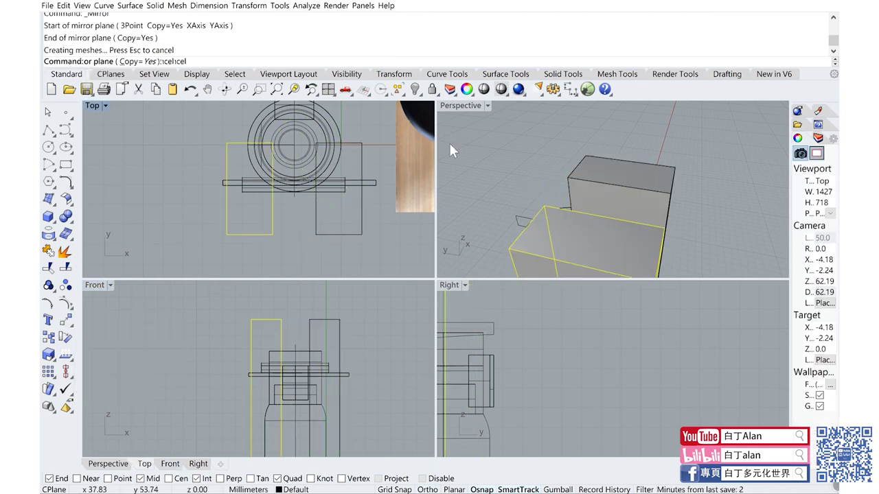
Step: Boolean Difference both boxes from the hinge cylinder
double_click(461, 104)
scroll(397, 339, up, 5)
scroll(257, 386, up, 5)
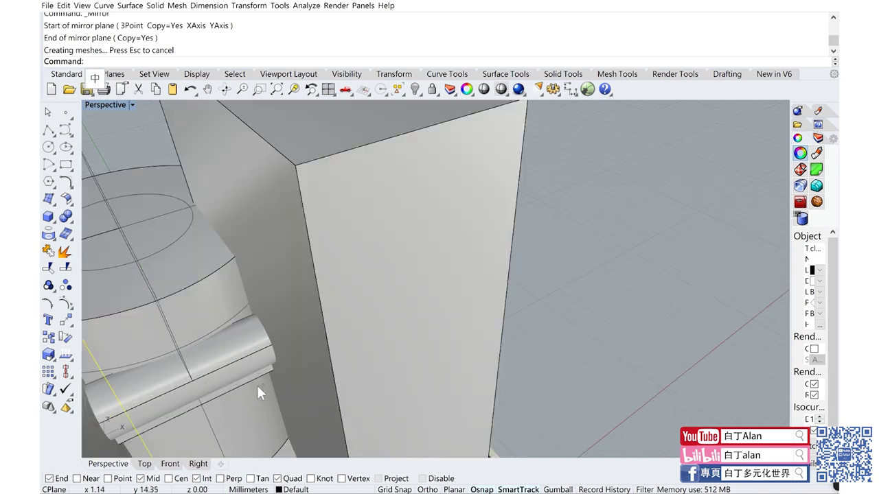
click(256, 364)
scroll(352, 317, down, 5)
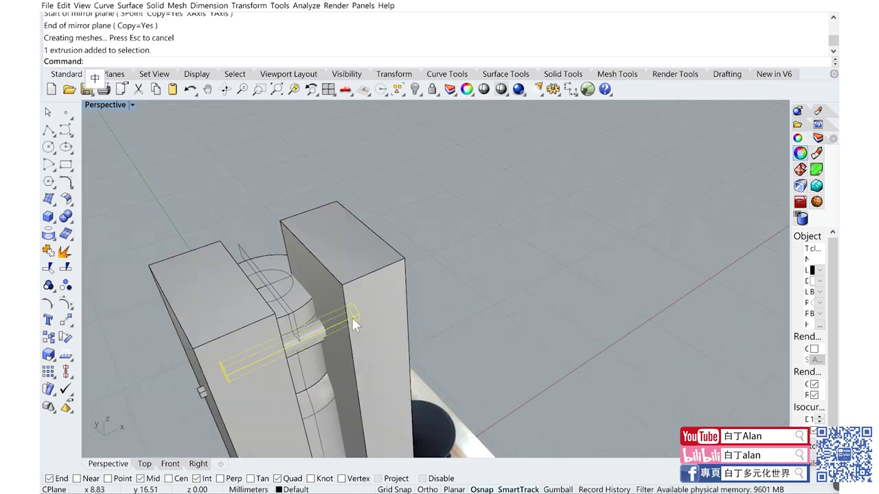
click(70, 223)
click(92, 228)
click(206, 302)
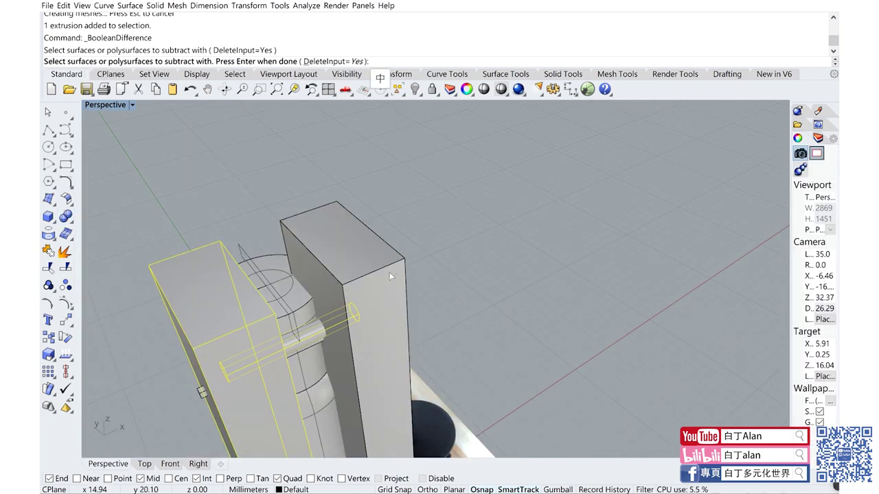
click(362, 282)
key(Return)
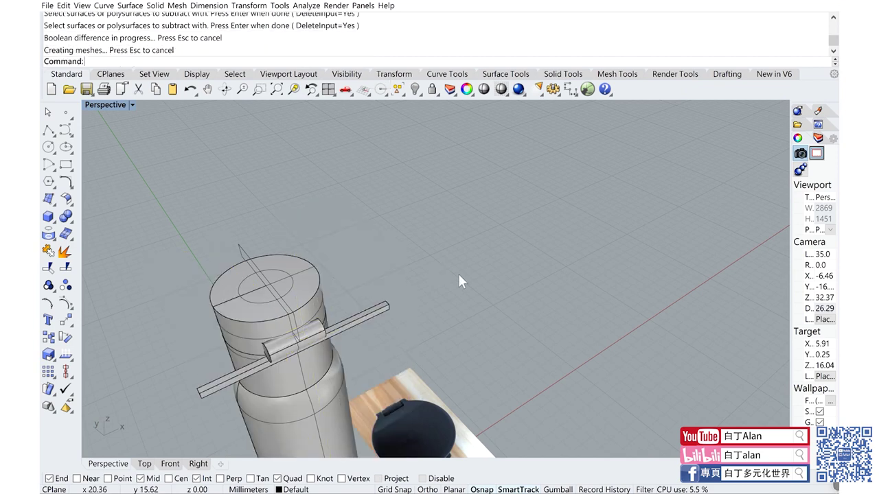
Step: Inspect the trimmed hinge barrel and select it beside the lid top
scroll(458, 273, down, 3)
right_drag(458, 273, 501, 278)
scroll(501, 287, up, 3)
scroll(397, 268, up, 3)
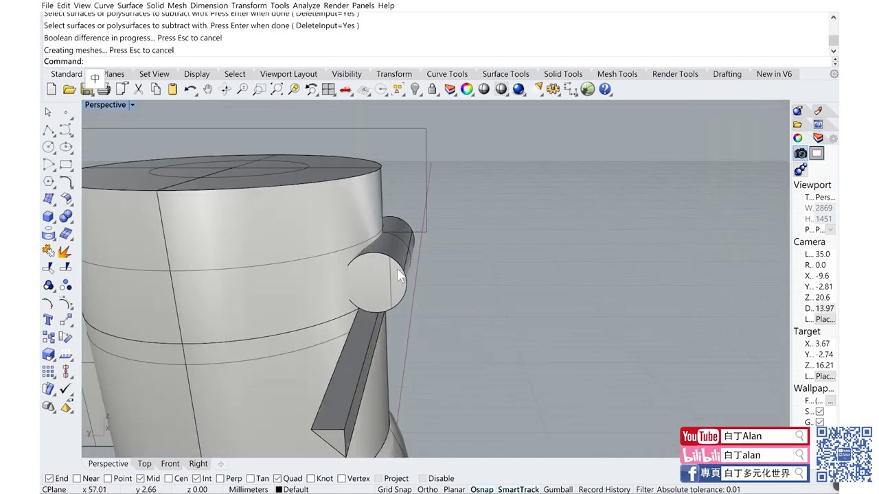
scroll(397, 268, up, 2)
click(390, 275)
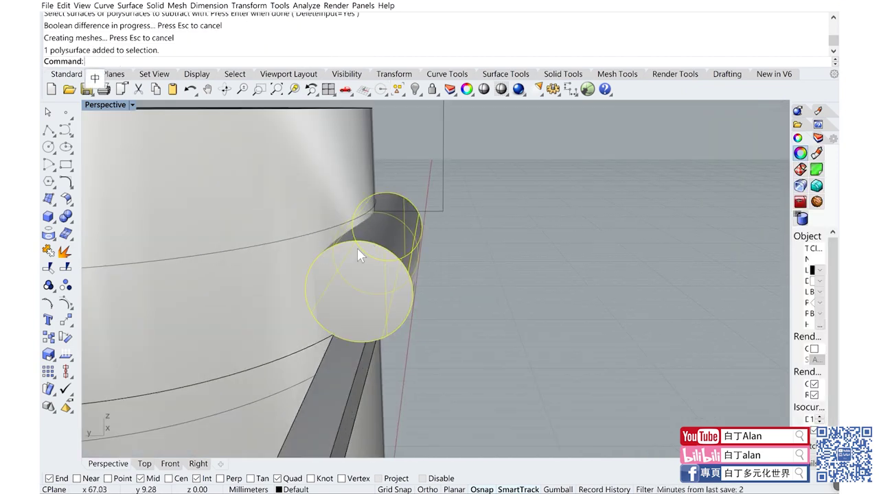
scroll(289, 232, down, 3)
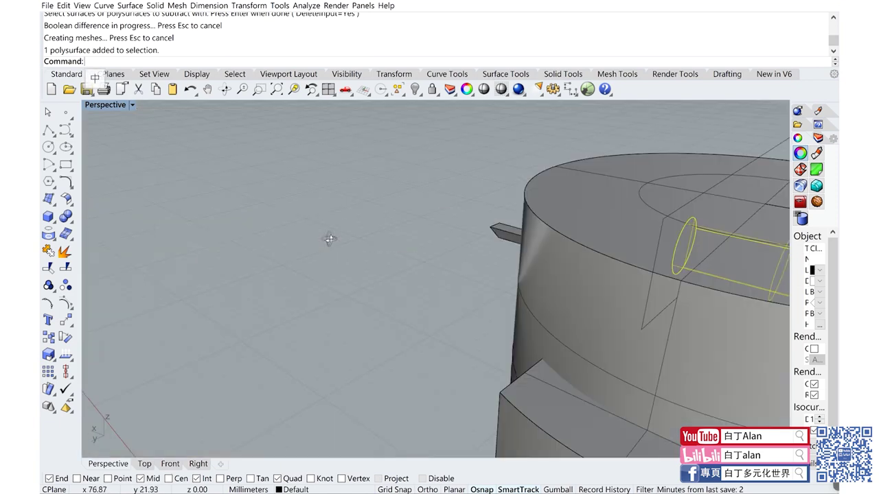
right_drag(330, 239, 401, 254)
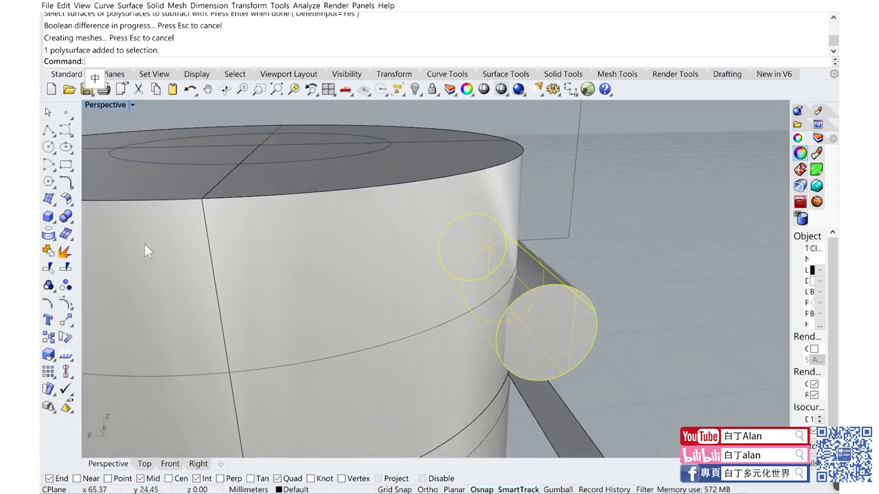
Step: Draw a box from the barrel top along the lid, as tall as the barrel's width
click(48, 217)
double_click(99, 106)
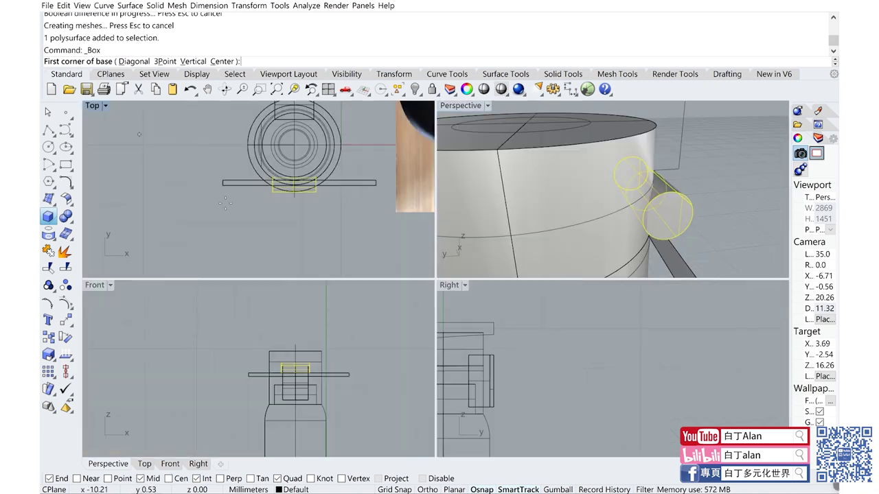
right_drag(467, 370, 529, 374)
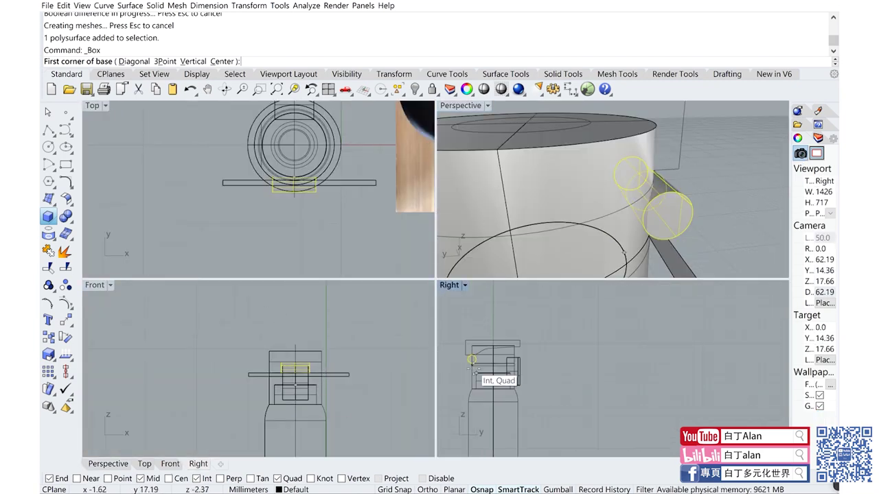
scroll(471, 360, up, 3)
double_click(448, 286)
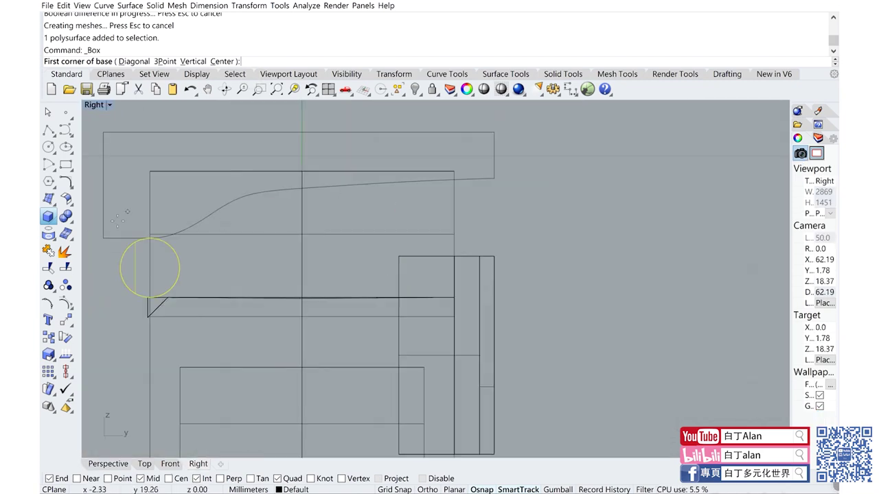
scroll(171, 258, up, 3)
click(190, 231)
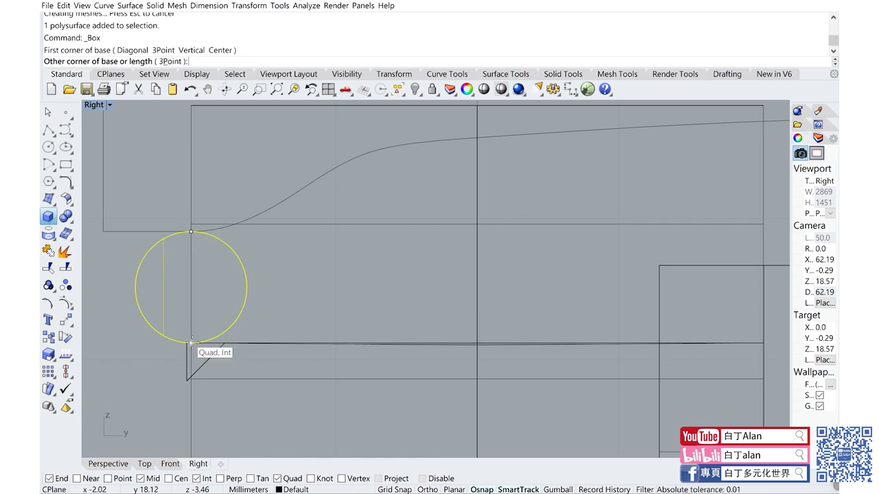
click(323, 344)
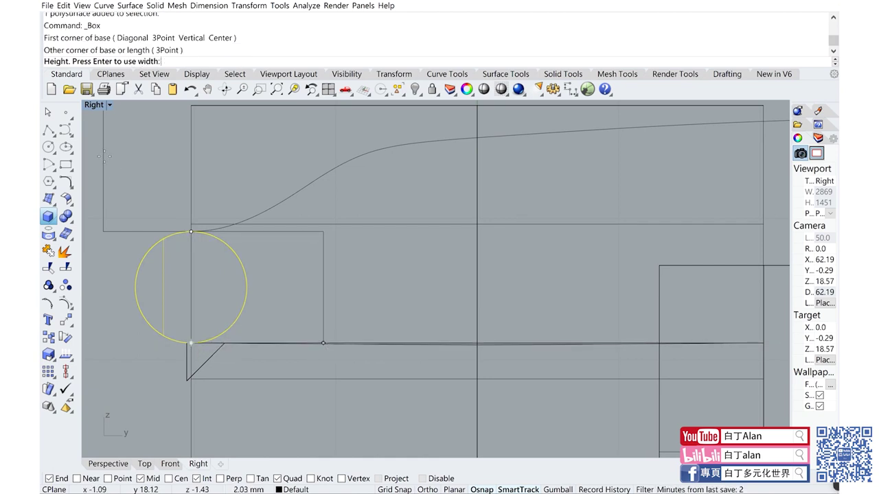
double_click(95, 107)
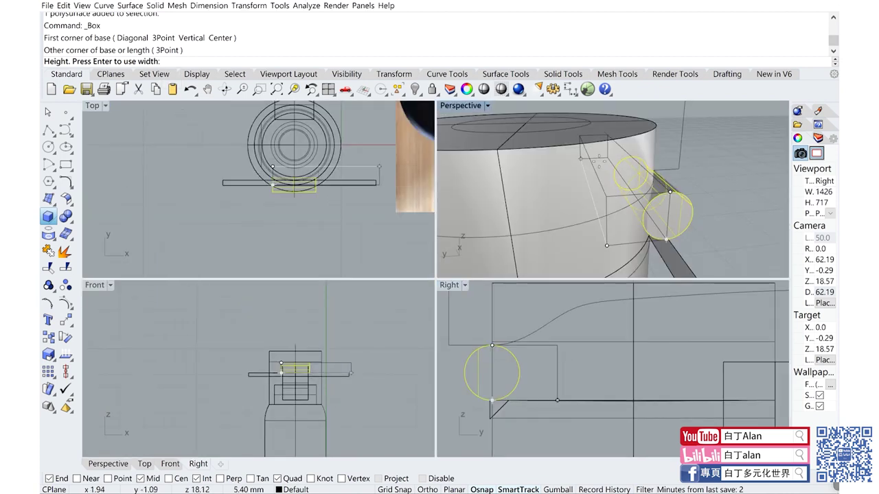
scroll(305, 166, up, 5)
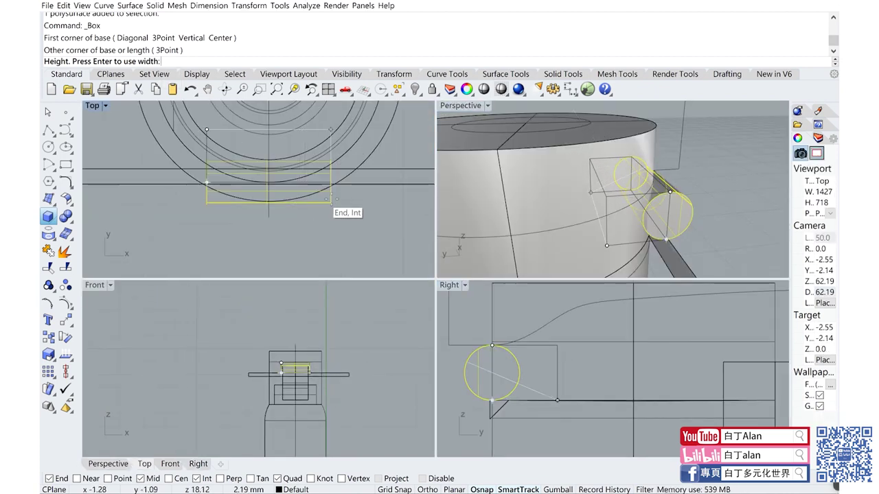
click(330, 193)
Step: Boolean Union the new box with the hinge barrel and save the file
click(654, 209)
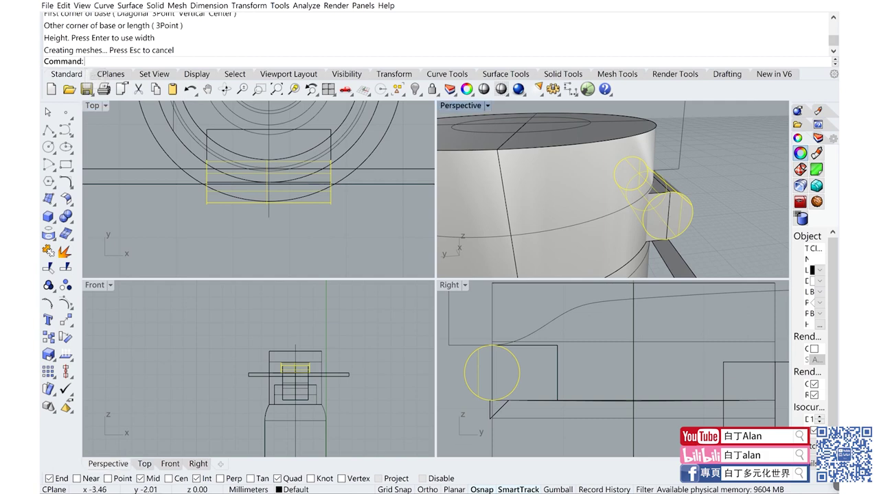
click(66, 217)
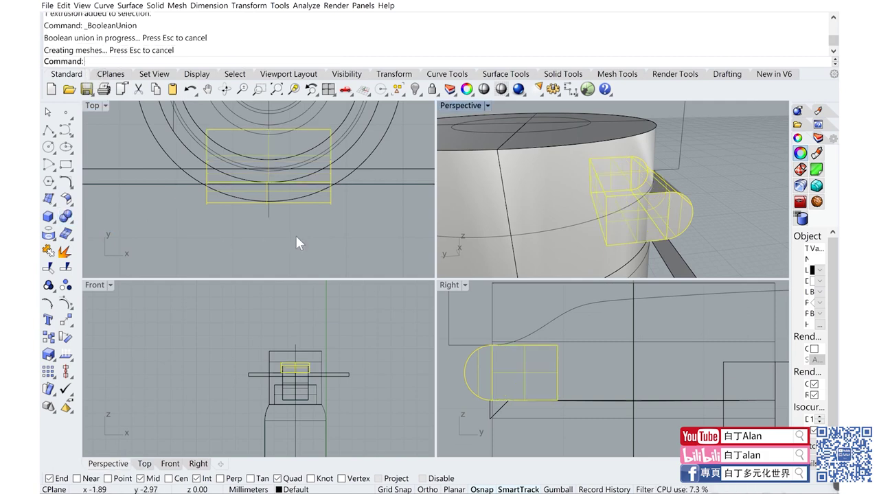
click(298, 243)
key(ctrl+s)
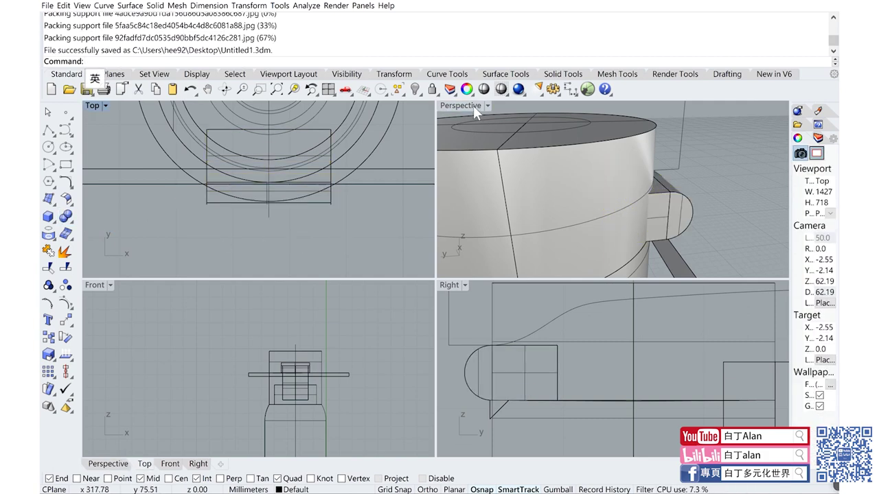
Step: Window-select all parts, deselect the rounded hinge block, and hide everything else
double_click(474, 105)
scroll(375, 220, down, 5)
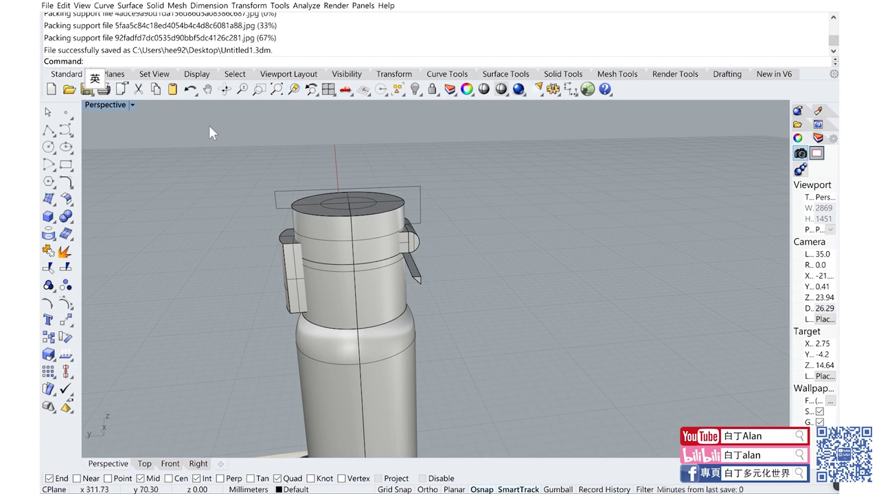
scroll(271, 190, down, 5)
scroll(310, 188, up, 5)
scroll(224, 136, down, 5)
drag(225, 137, 426, 384)
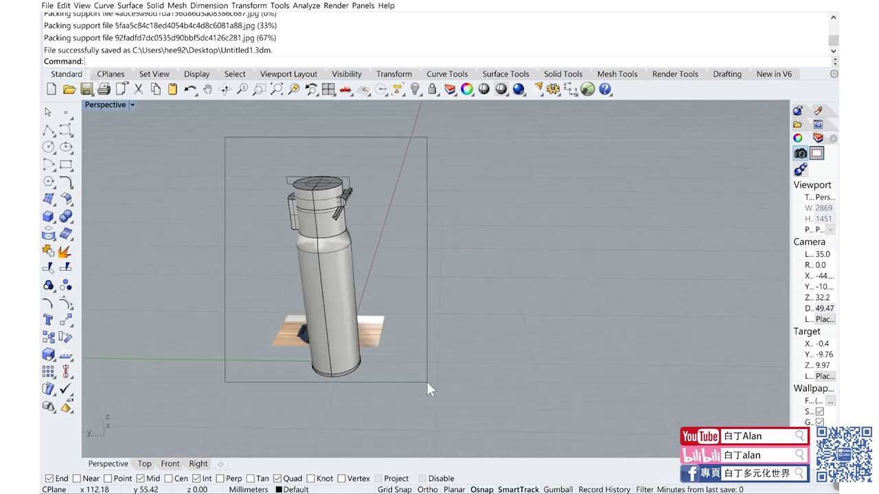
scroll(340, 234, up, 5)
scroll(365, 261, down, 1)
scroll(365, 260, up, 2)
scroll(399, 241, up, 3)
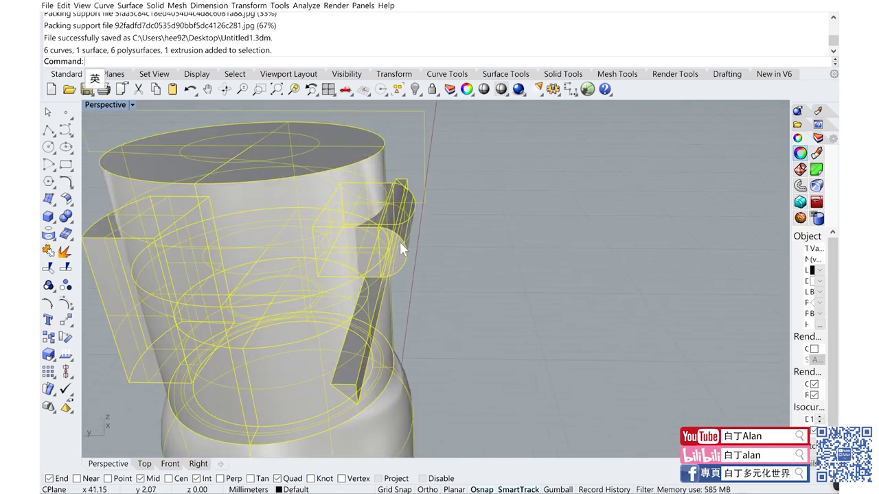
ctrl+click(403, 256)
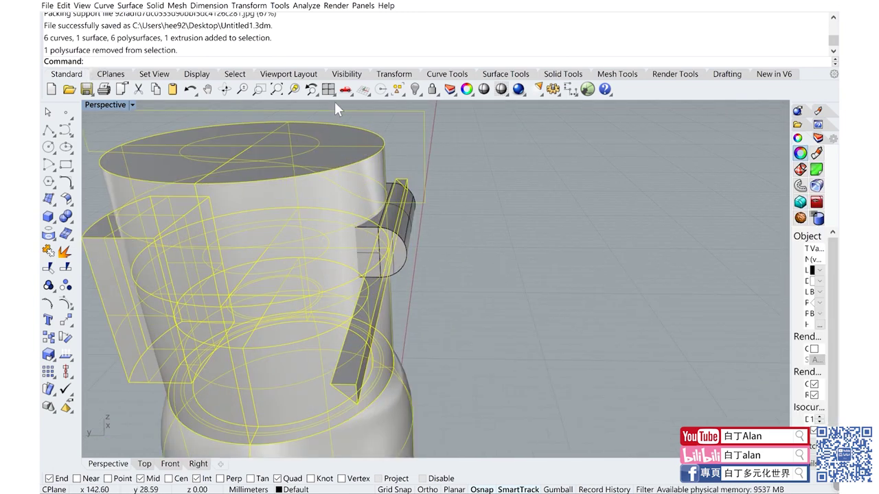
click(414, 90)
scroll(373, 244, up, 2)
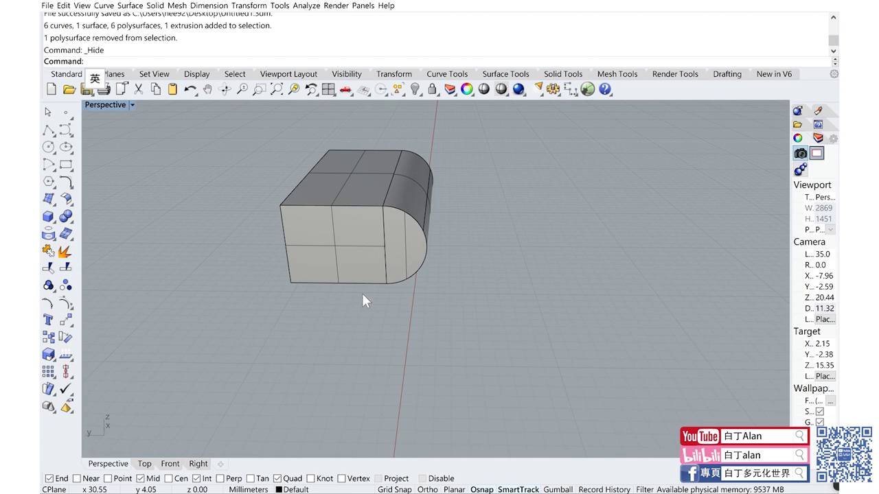
Step: Explode the hinge block and delete its front, side and end faces
click(302, 257)
click(67, 253)
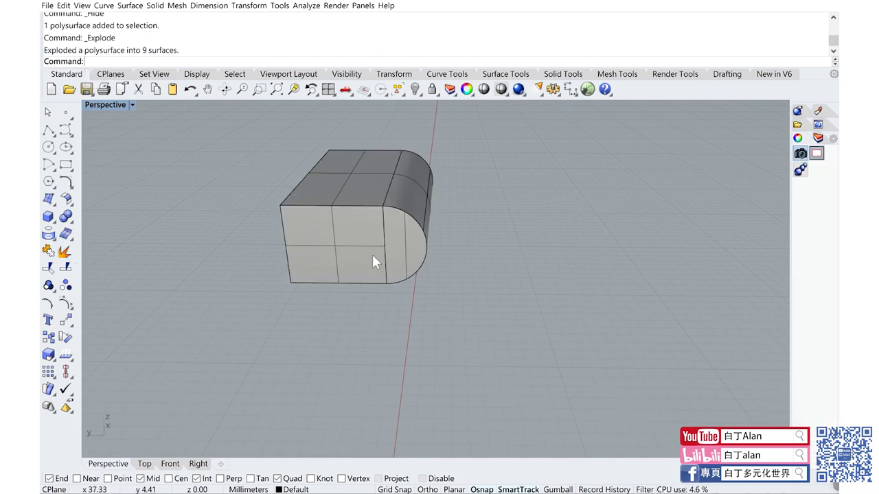
click(373, 253)
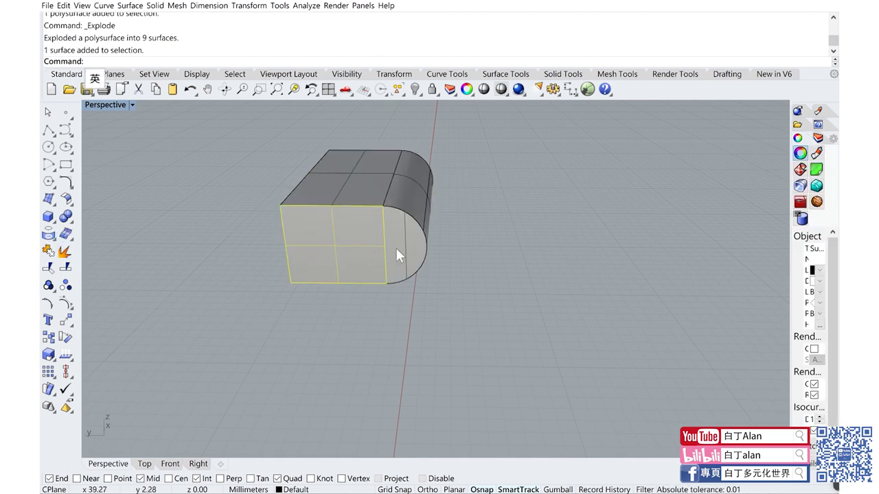
key(Delete)
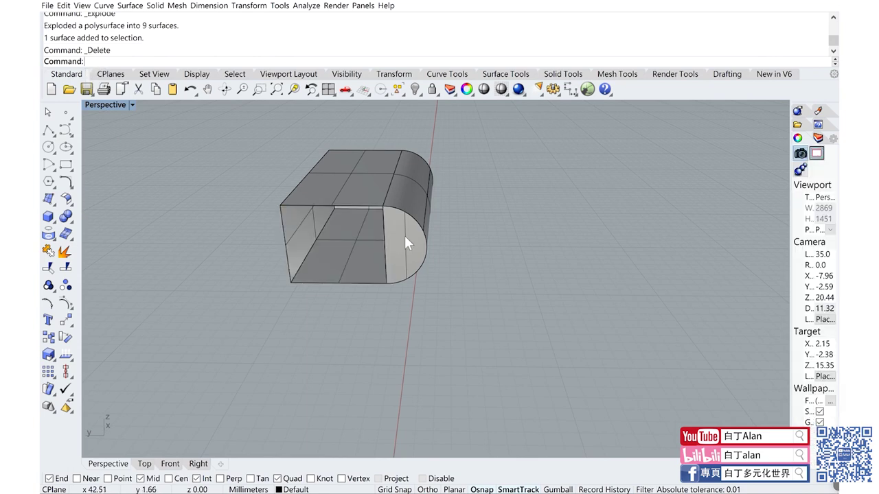
click(405, 236)
key(Delete)
scroll(404, 235, down, 3)
mouse_move(404, 236)
right_down()
mouse_move(368, 237)
mouse_move(354, 144)
right_up()
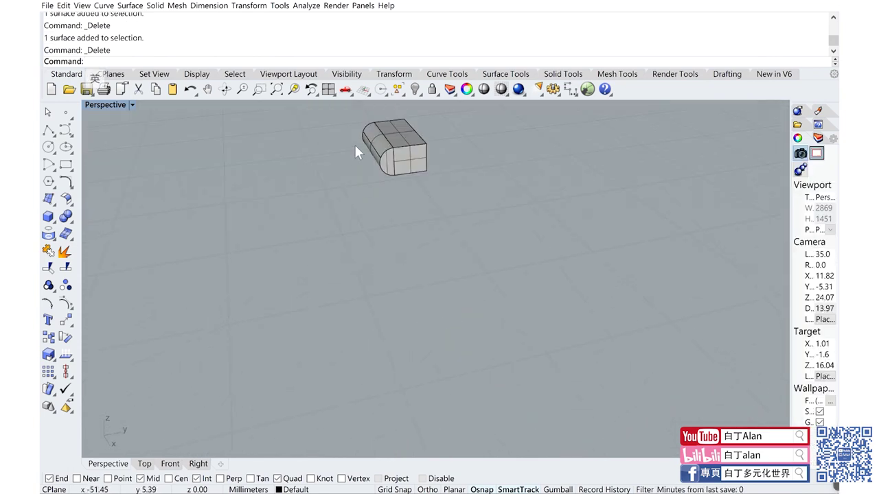
scroll(408, 150, up, 3)
scroll(449, 171, up, 3)
click(448, 171)
key(Delete)
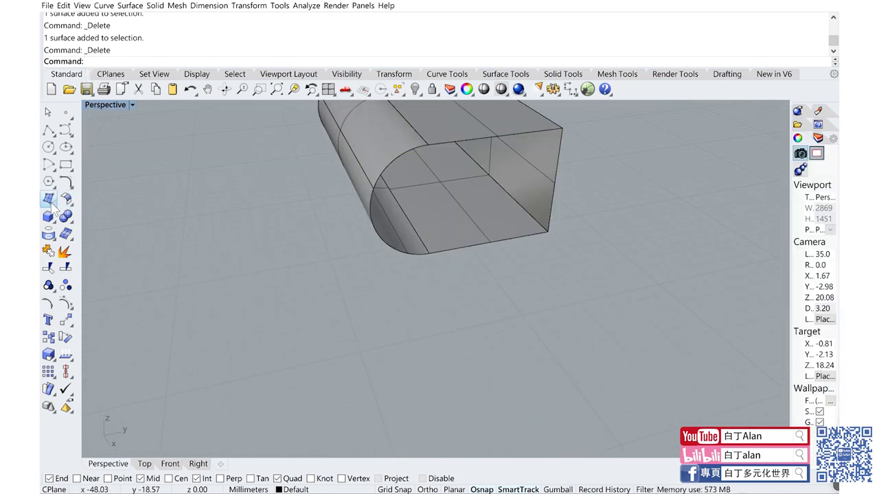
Step: Cap the first open end with a planar surface from its edge curves
click(53, 204)
click(88, 206)
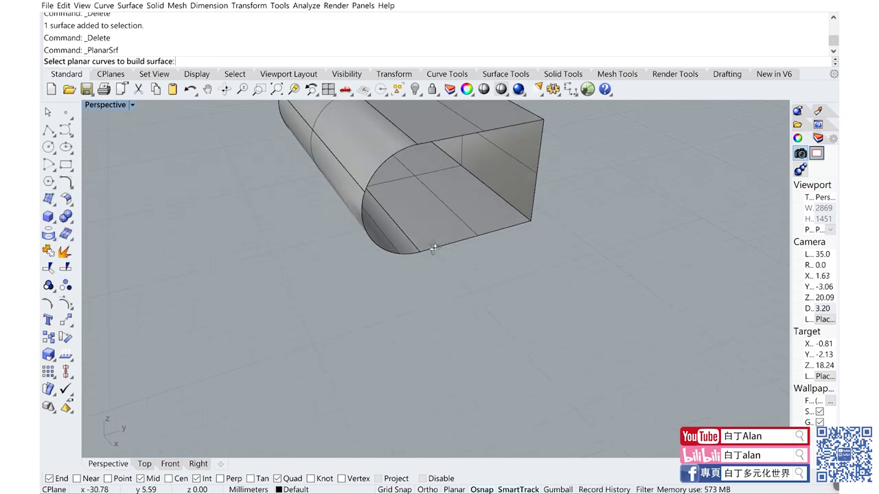
scroll(432, 252, up, 3)
right_drag(432, 252, 358, 186)
drag(460, 325, 459, 325)
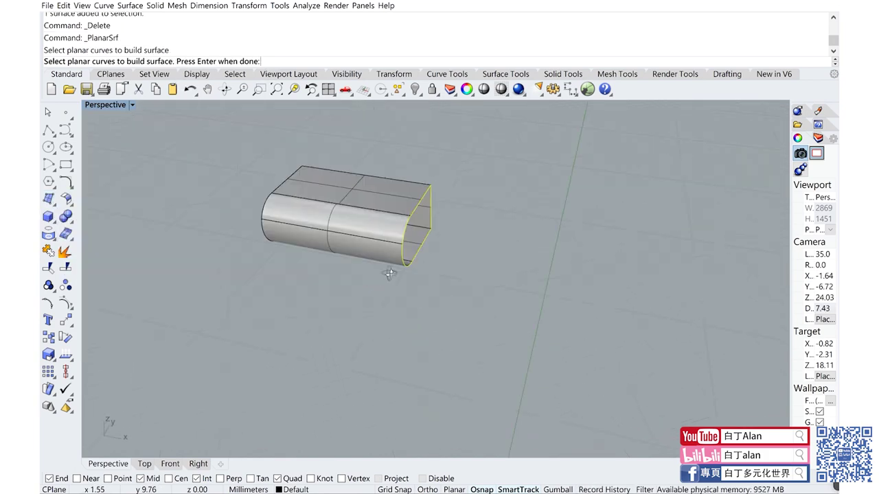
right_drag(459, 325, 441, 217)
scroll(441, 217, up, 3)
key(Return)
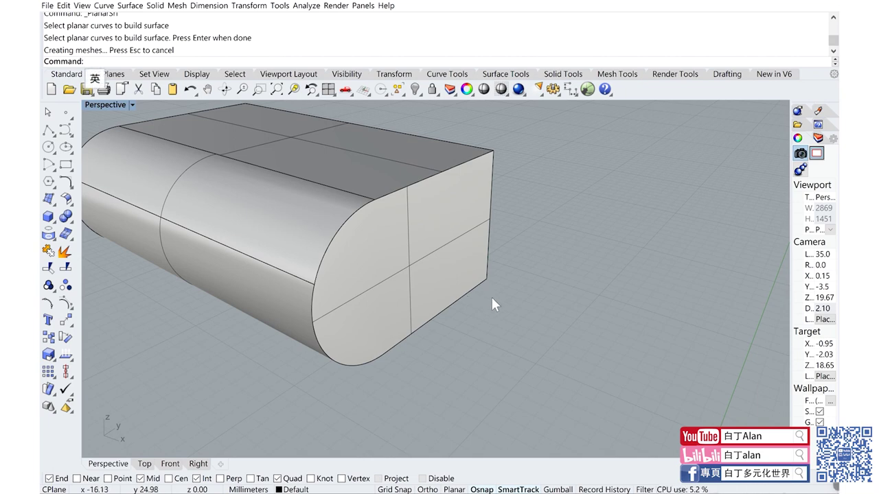
Step: Cap the other open end with a second planar surface
scroll(491, 295, down, 2)
mouse_move(473, 286)
right_down()
mouse_move(419, 260)
mouse_move(429, 261)
mouse_move(460, 273)
mouse_move(275, 264)
right_up()
scroll(430, 262, down, 2)
key(Return)
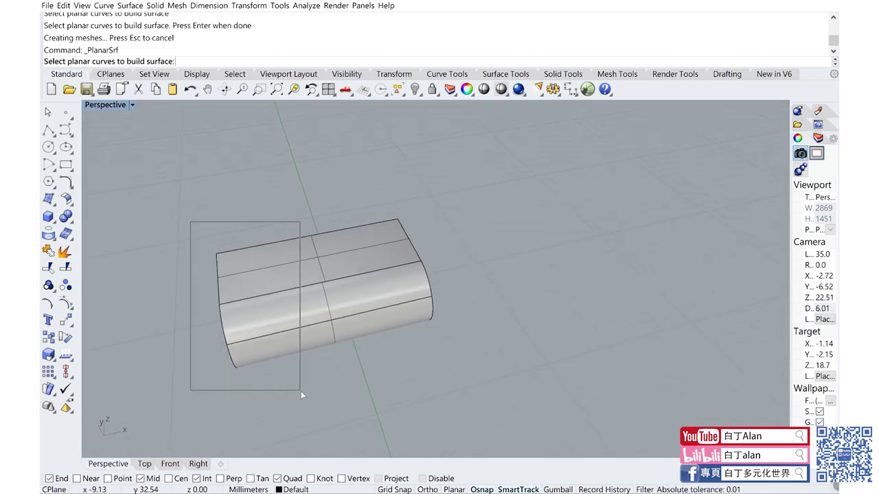
drag(301, 395, 297, 388)
key(Return)
Step: Join all seven surfaces into one closed solid and show the hidden objects again
right_drag(296, 388, 278, 299)
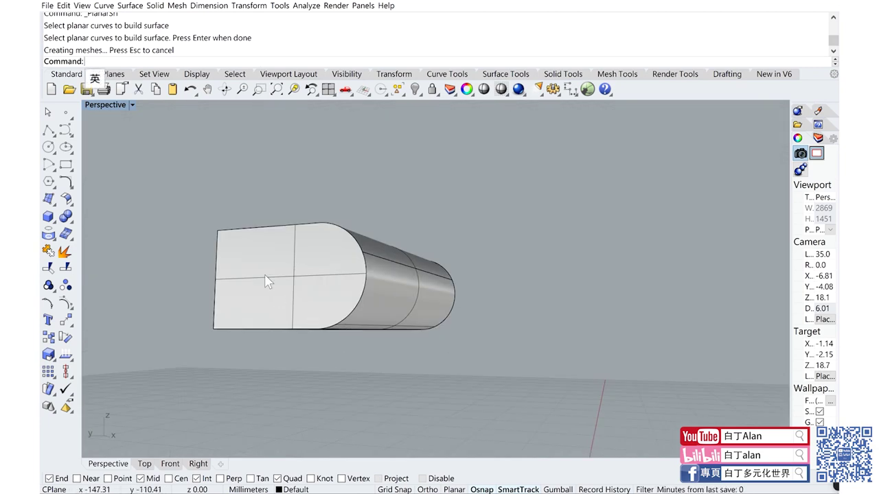
scroll(267, 282, down, 2)
right_drag(414, 257, 388, 285)
drag(261, 222, 526, 369)
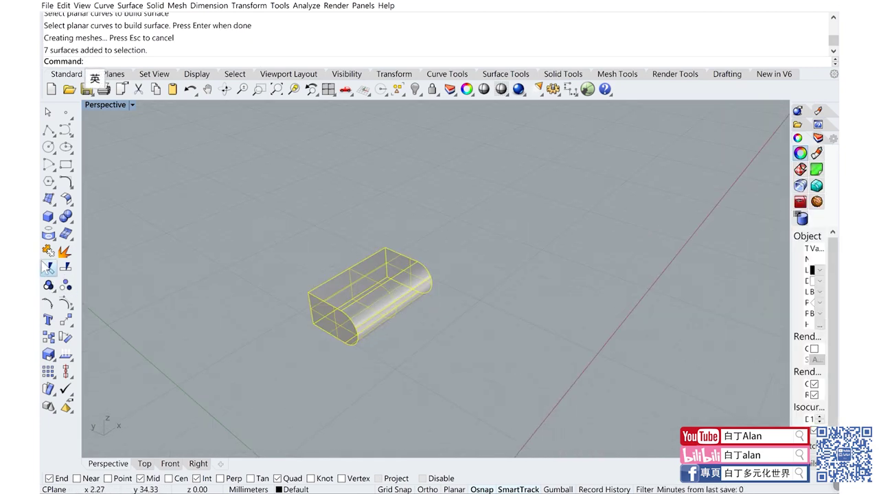
click(47, 268)
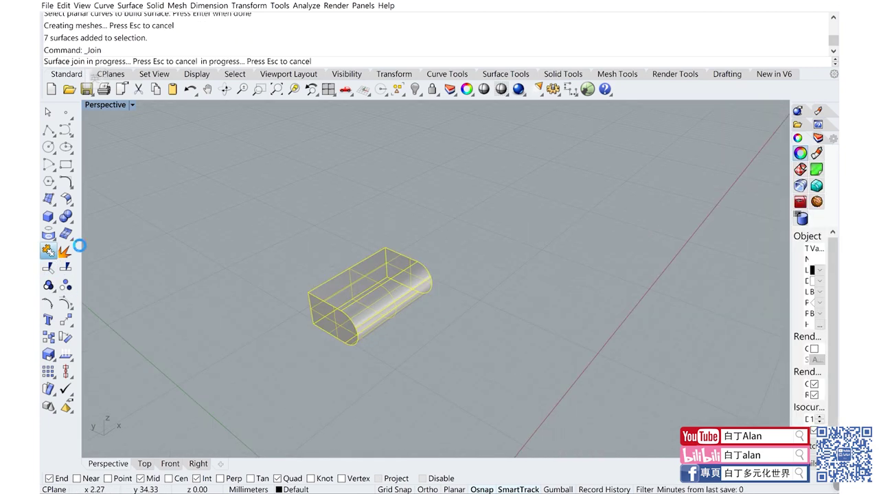
right_click(414, 89)
Step: Clear the selection and drag the second bottle photo from the desktop into the Perspective view
key(Escape)
mouse_move(544, 271)
right_down()
mouse_move(583, 241)
mouse_move(561, 269)
mouse_move(551, 250)
mouse_move(569, 241)
mouse_move(559, 265)
mouse_move(570, 294)
mouse_move(532, 318)
mouse_move(525, 273)
mouse_move(455, 282)
mouse_move(504, 346)
right_up()
scroll(338, 384, up, 5)
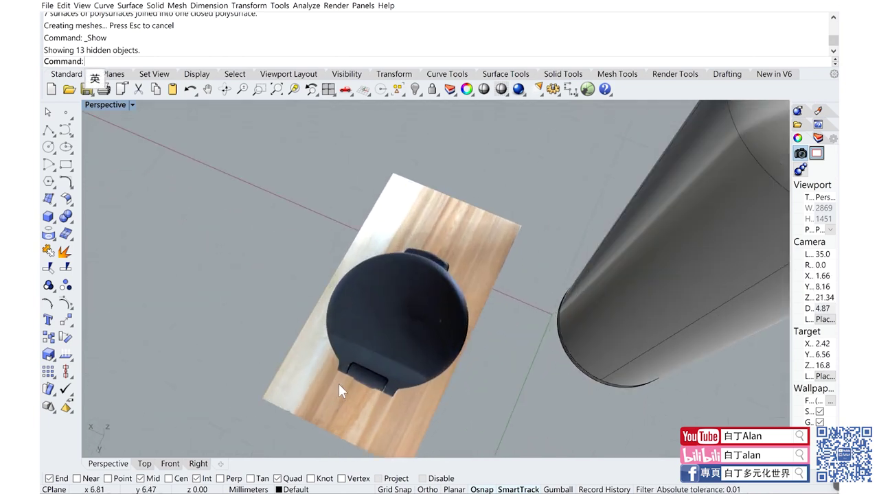
scroll(339, 384, down, 5)
scroll(387, 365, down, 3)
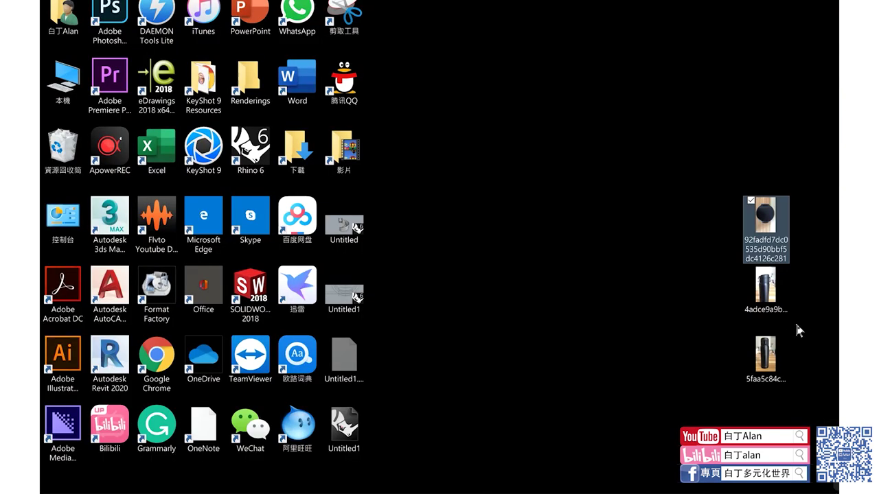
drag(768, 302, 316, 237)
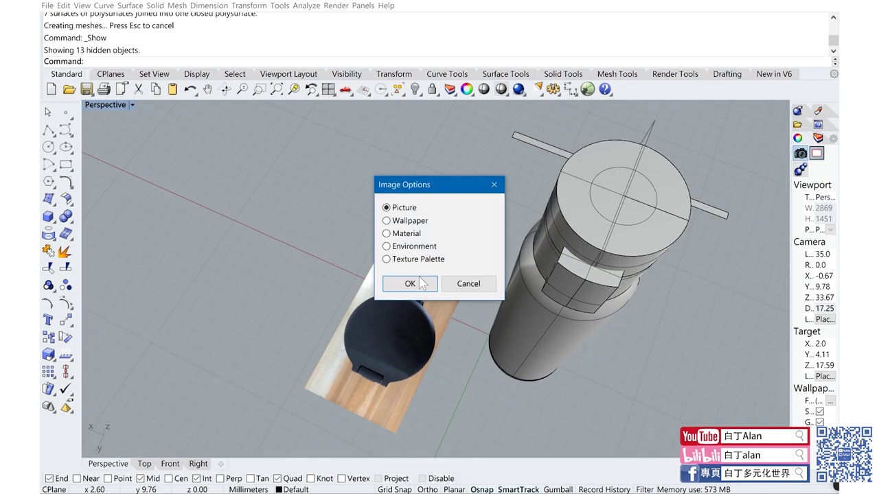
Step: Import the side-view bottle photo as a picture, placed by two corners beside the lid photo
click(402, 283)
click(206, 316)
click(281, 213)
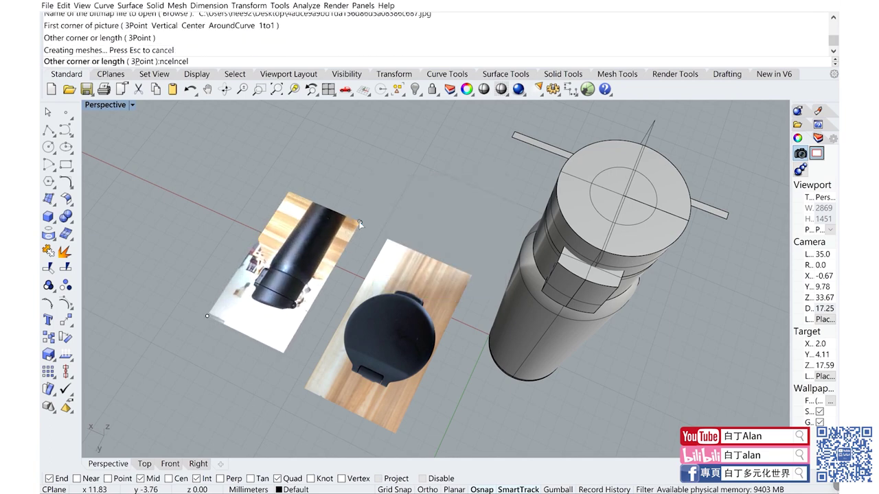
mouse_move(282, 213)
right_down()
mouse_move(247, 256)
mouse_move(600, 225)
right_up()
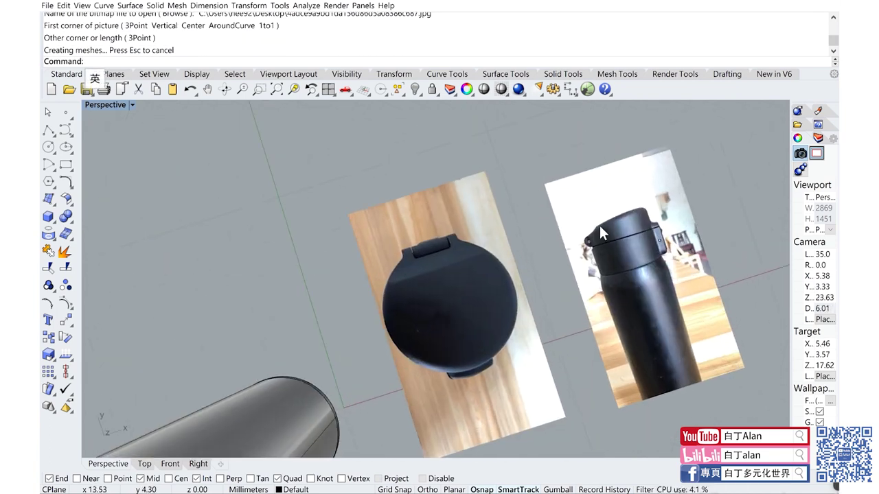
scroll(601, 247, up, 5)
scroll(601, 248, down, 2)
scroll(592, 246, down, 2)
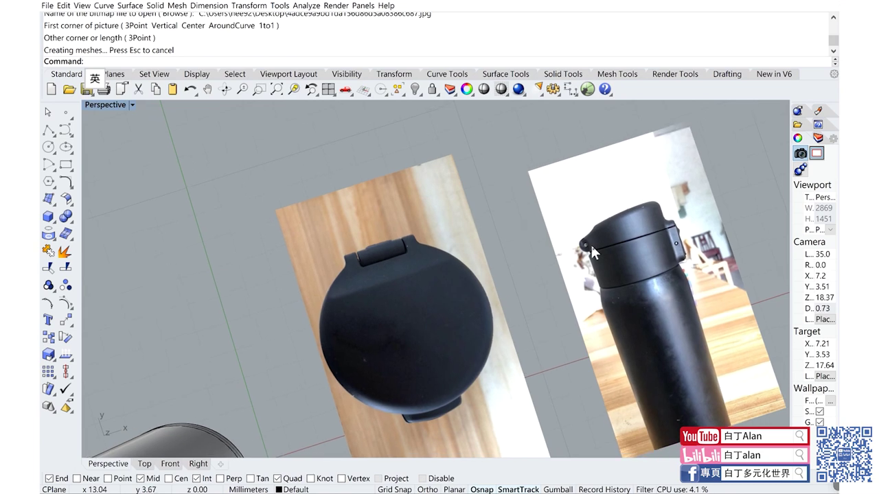
scroll(358, 270, down, 1)
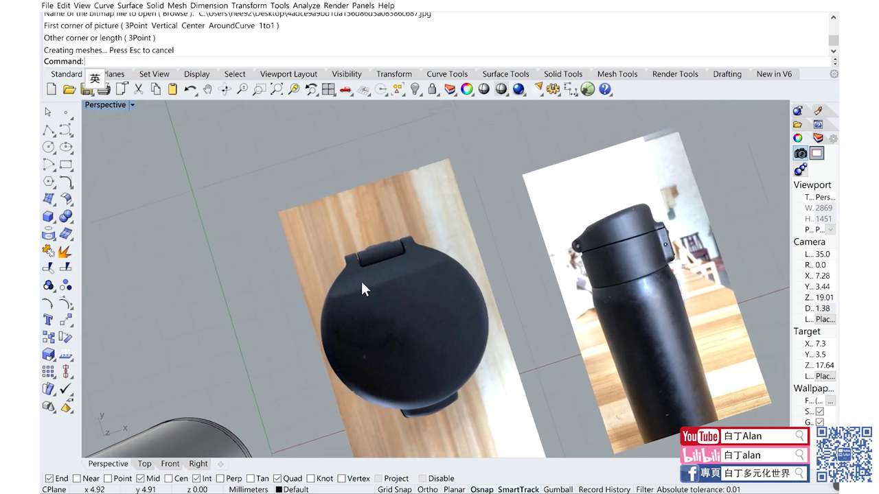
scroll(361, 279, down, 1)
scroll(444, 267, down, 3)
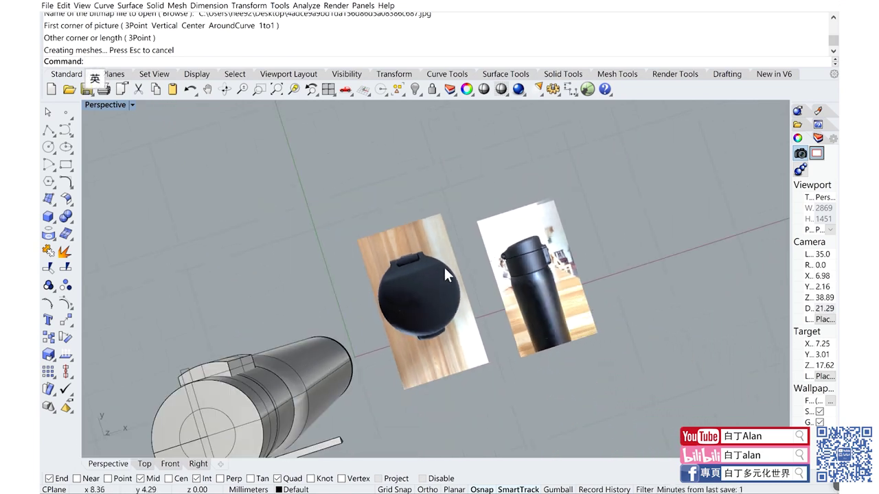
mouse_move(444, 267)
right_down()
mouse_move(439, 259)
mouse_move(403, 270)
right_up()
scroll(440, 262, down, 4)
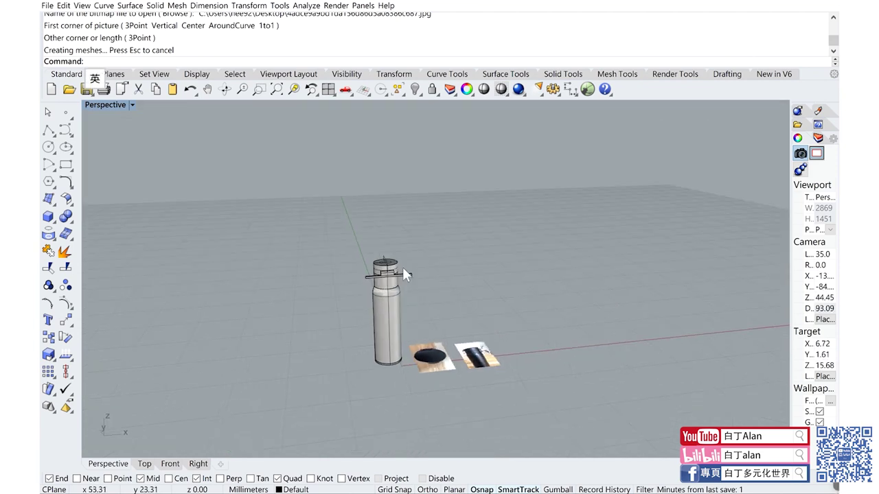
Step: Copy and paste the whole bottle, then drag the duplicate to the left of the original
drag(408, 375, 413, 380)
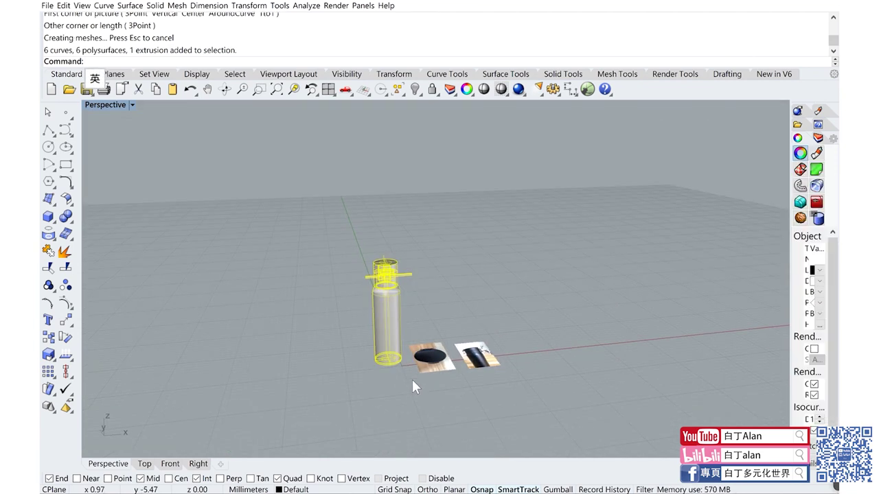
key(ctrl+c)
key(ctrl+v)
drag(389, 328, 359, 375)
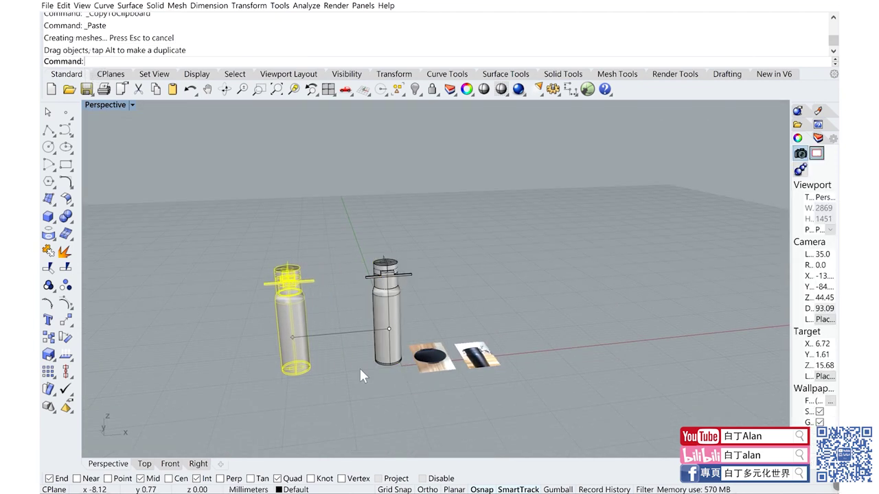
Step: Orbit around the bottle's neck and select the small box on its side
scroll(384, 289, up, 5)
click(471, 287)
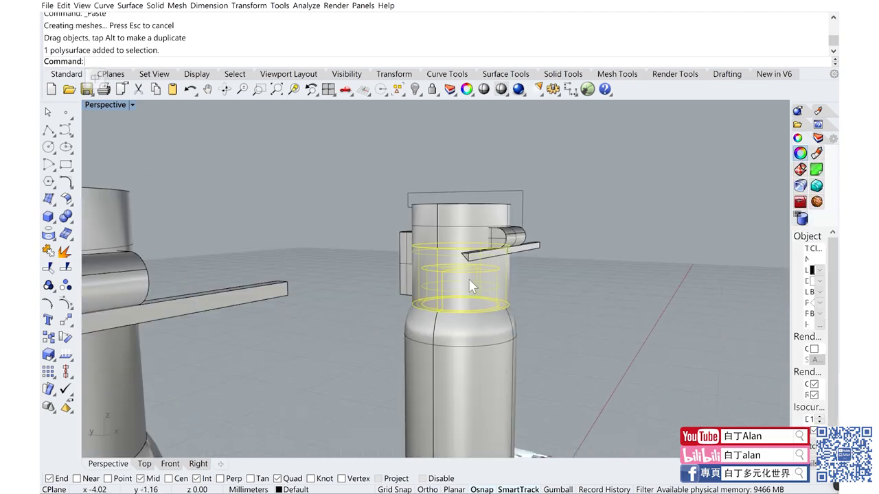
mouse_move(397, 248)
right_down()
mouse_move(475, 272)
mouse_move(454, 275)
right_up()
scroll(475, 273, up, 3)
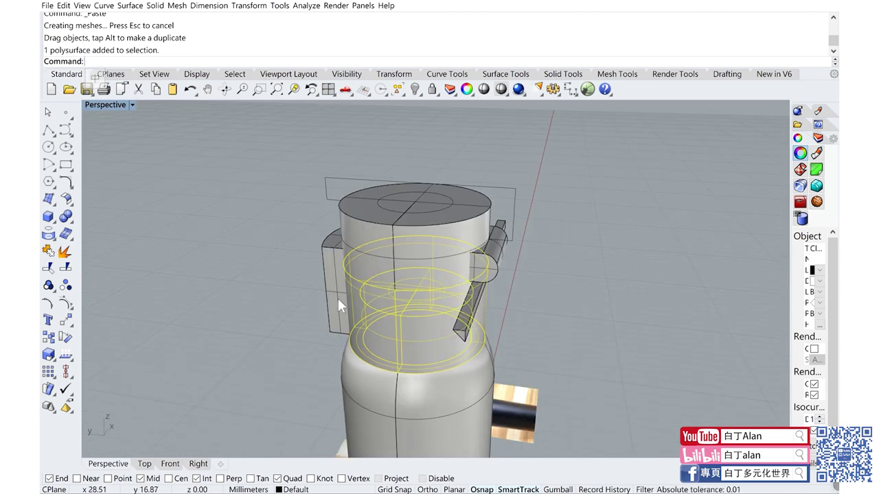
right_drag(369, 256, 360, 291)
click(360, 291)
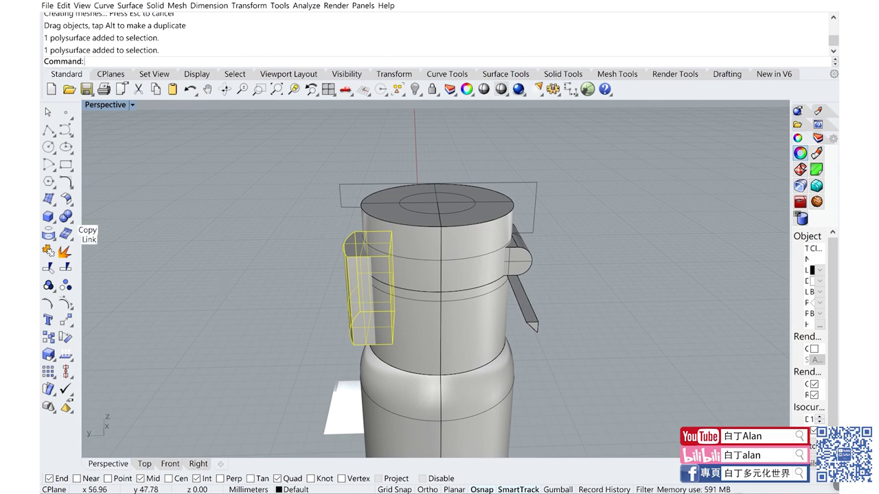
Step: Copy the small side box, then draw a taller box by the neck and shift it into place
key(ctrl+c)
click(48, 217)
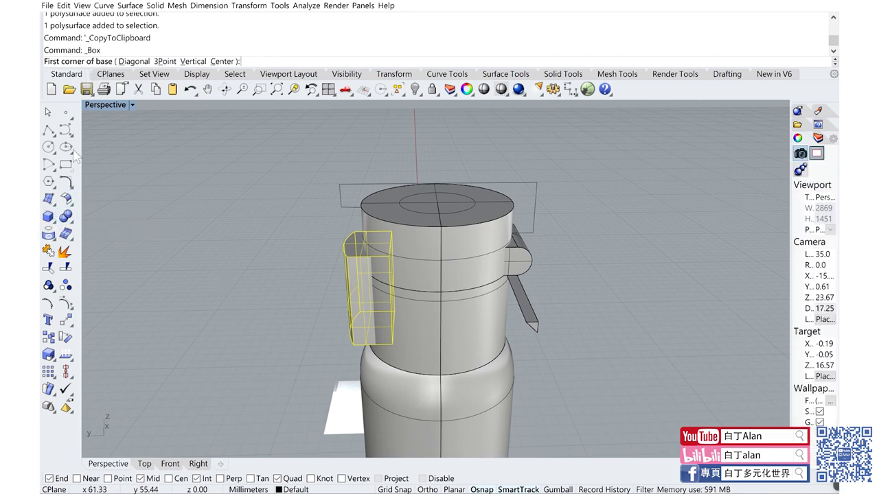
double_click(106, 106)
scroll(383, 351, down, 3)
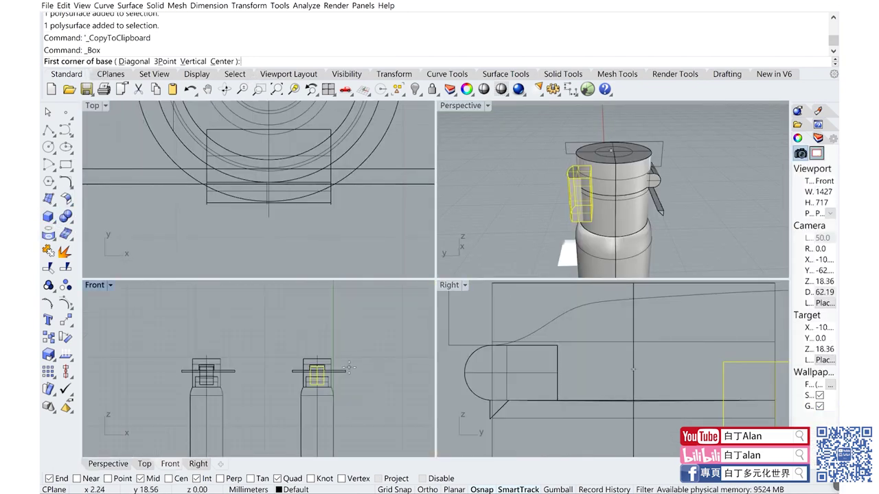
scroll(613, 371, down, 3)
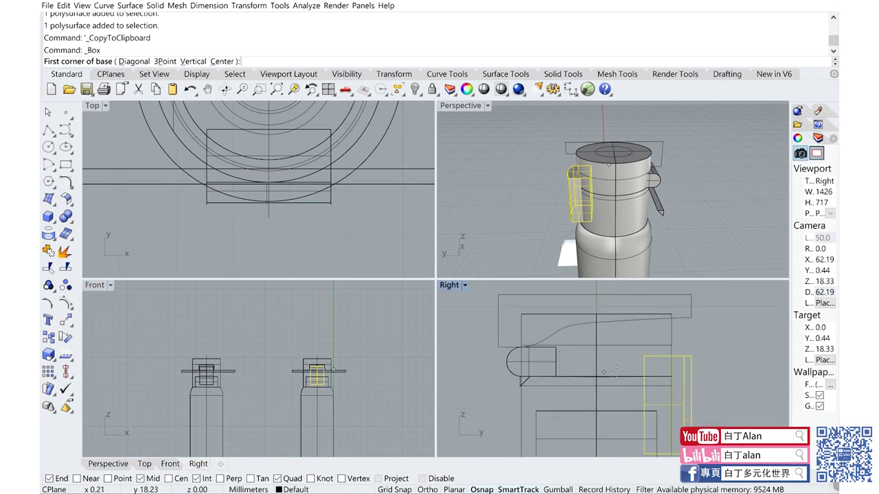
click(663, 375)
scroll(639, 405, down, 3)
click(638, 379)
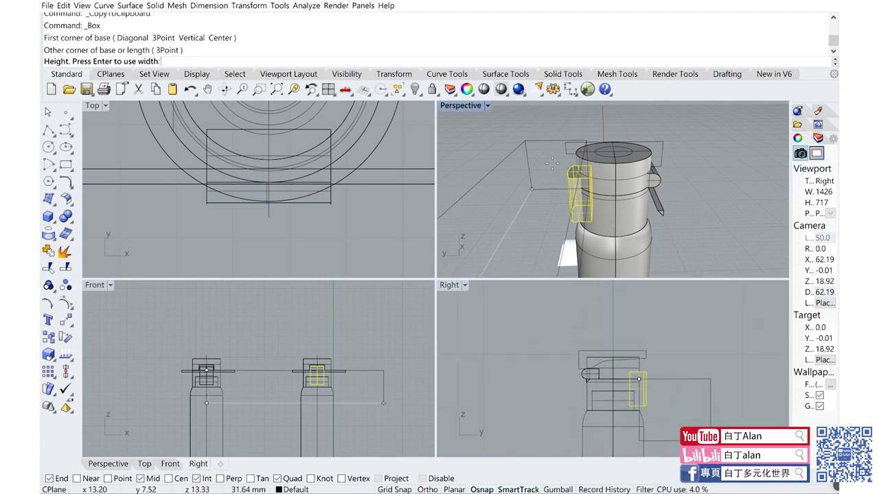
mouse_move(604, 178)
right_down()
mouse_move(637, 137)
mouse_move(605, 165)
right_up()
scroll(310, 215, down, 3)
scroll(311, 215, up, 3)
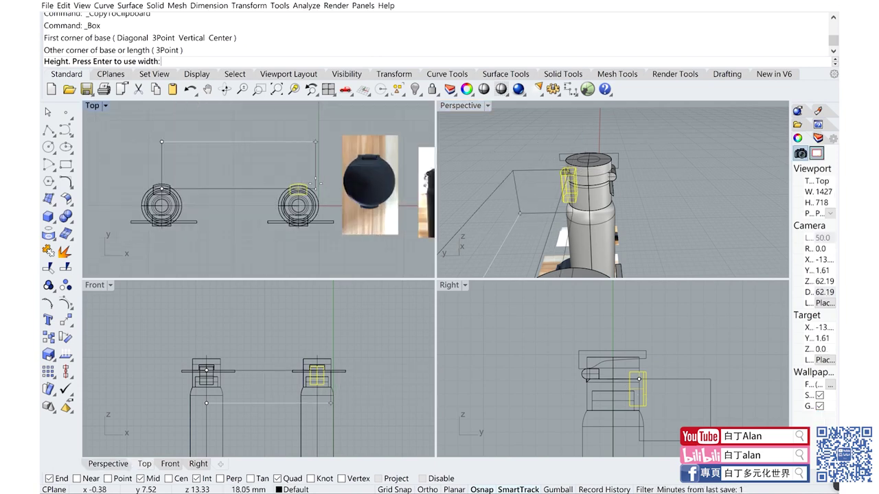
click(163, 188)
drag(218, 193, 250, 207)
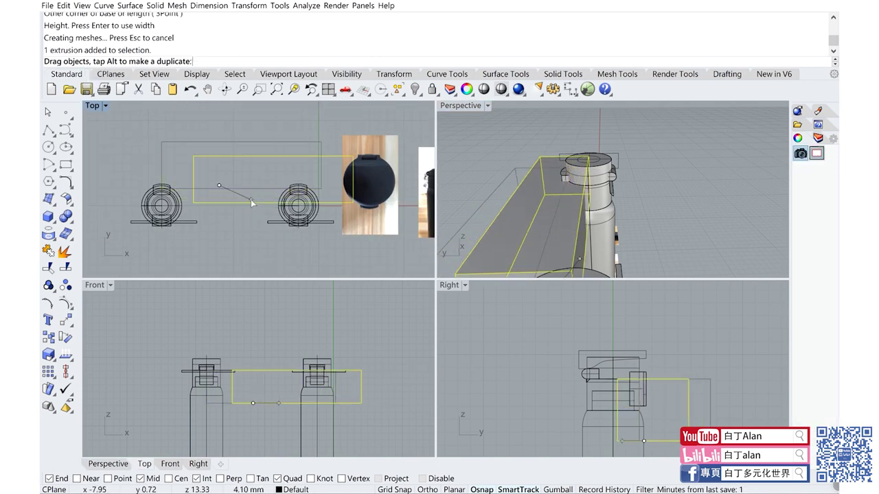
scroll(651, 382, up, 4)
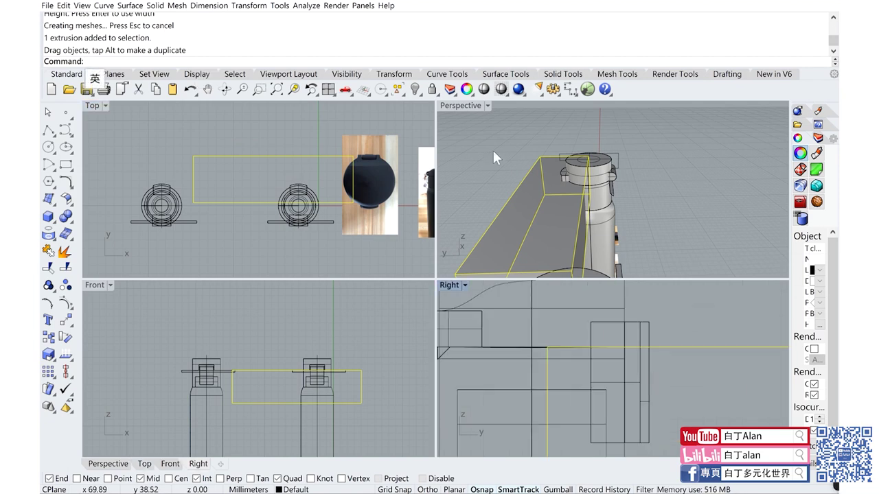
Step: In the maximized Perspective view, paste the copied small box back and select it
double_click(467, 108)
right_drag(434, 213, 413, 285)
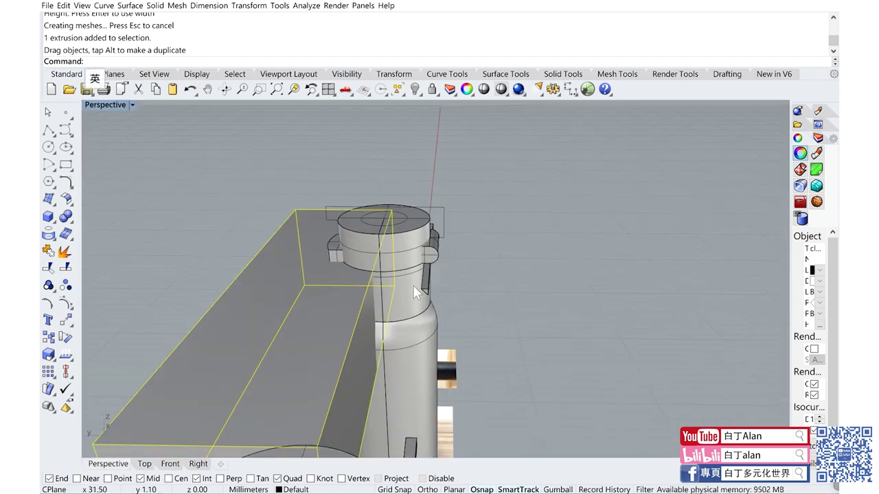
click(412, 285)
scroll(344, 259, up, 5)
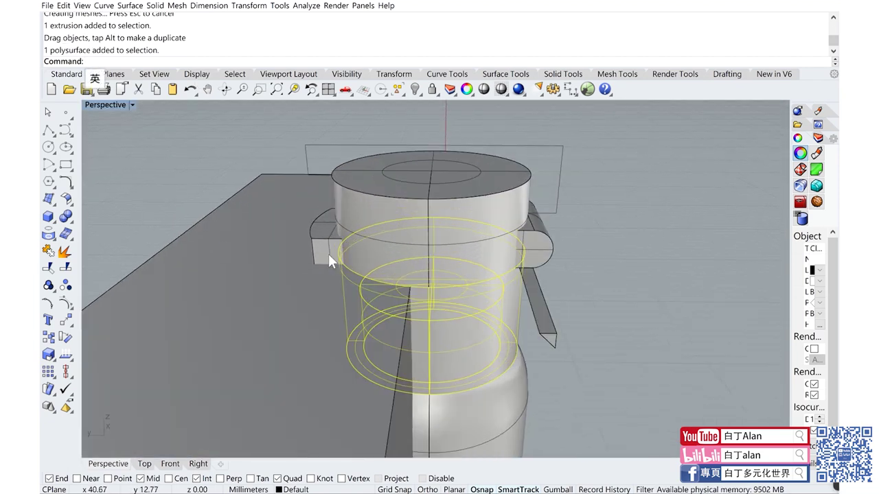
click(306, 275)
shift+click(290, 286)
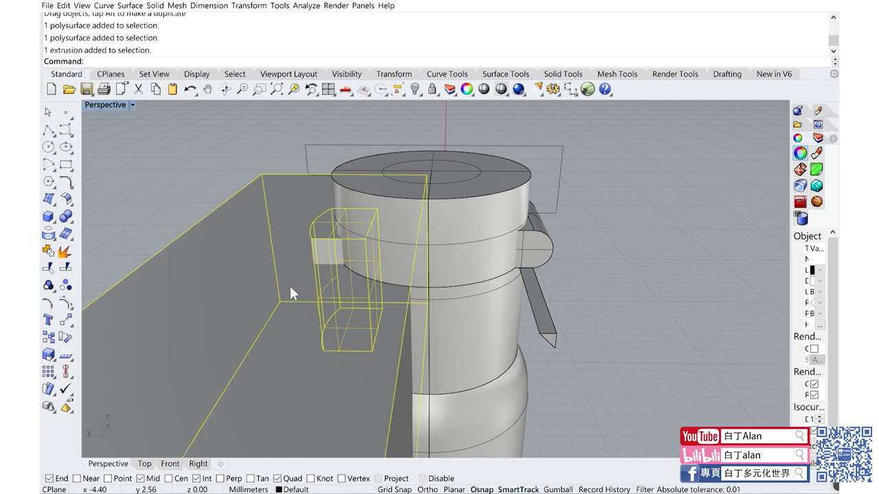
key(ctrl+v)
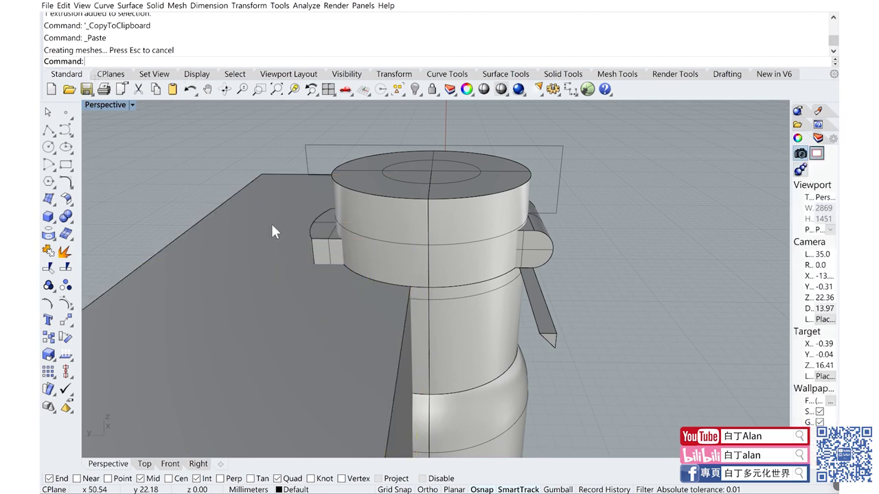
click(315, 233)
click(351, 258)
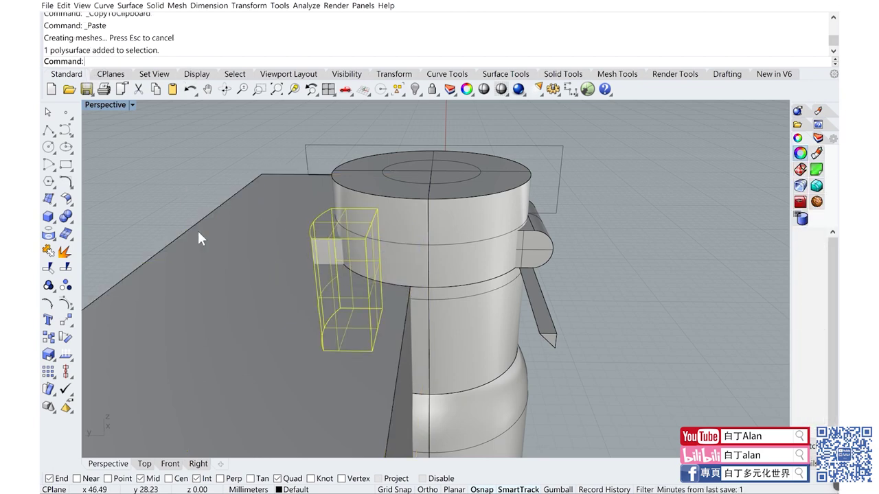
Step: Boolean-difference the small side box out of the slab
click(73, 221)
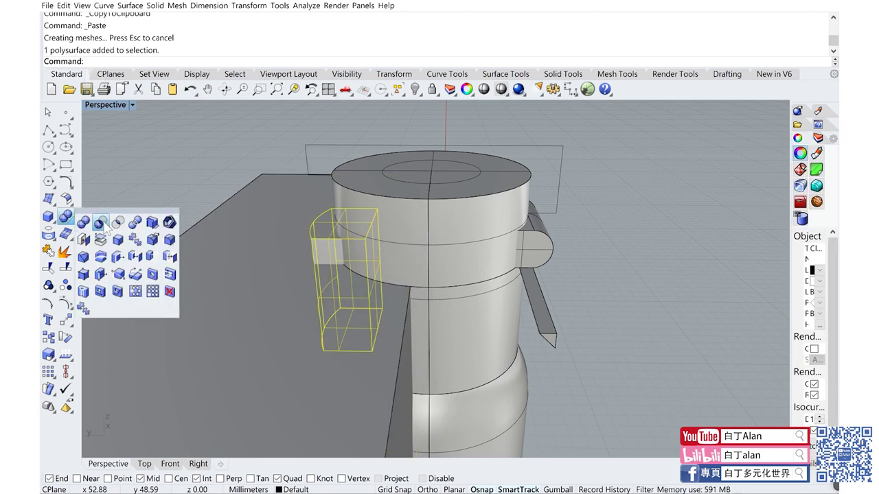
click(100, 222)
click(245, 236)
key(Return)
key(Return)
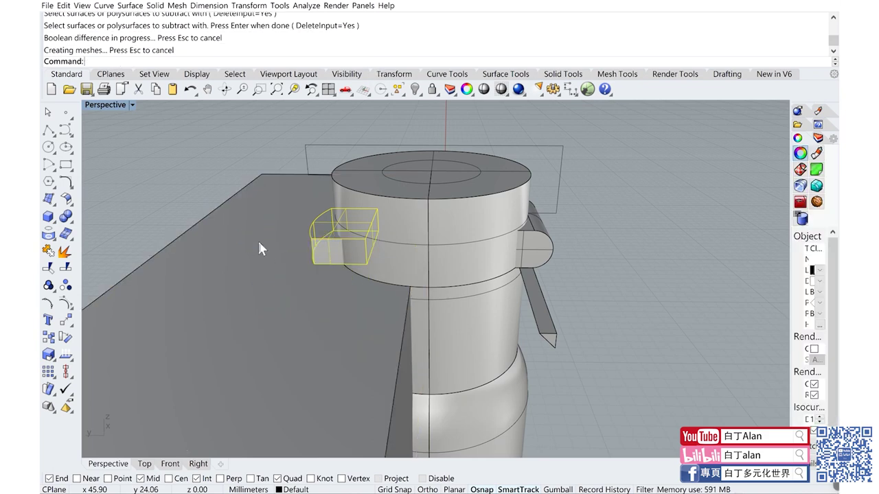
Step: Hide the cut solid and Boolean-intersect the taller box with the slab
click(410, 94)
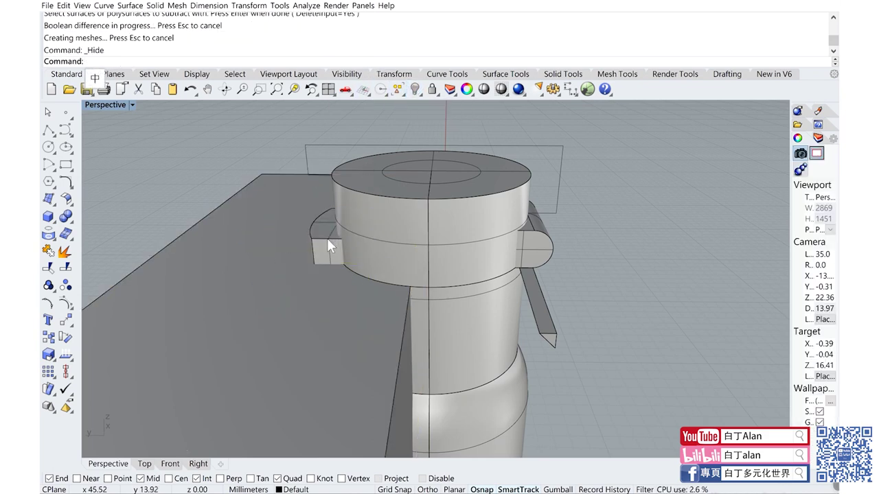
click(327, 238)
click(73, 221)
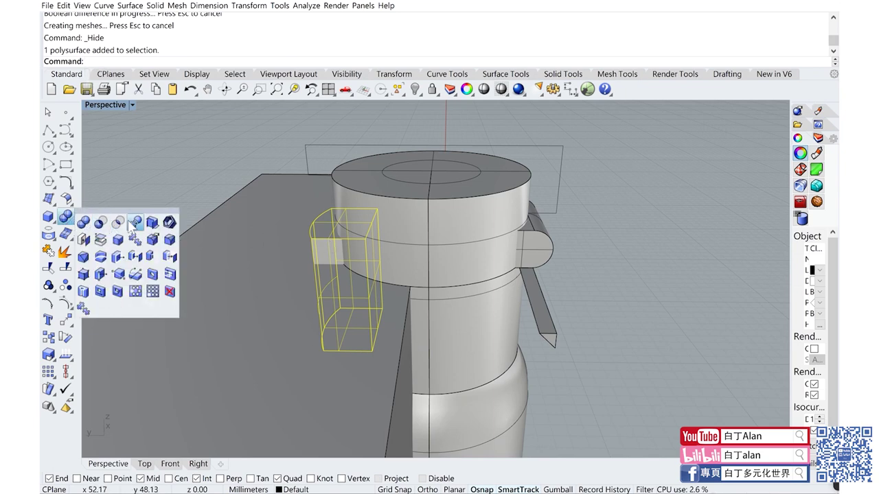
click(117, 221)
click(250, 253)
key(Return)
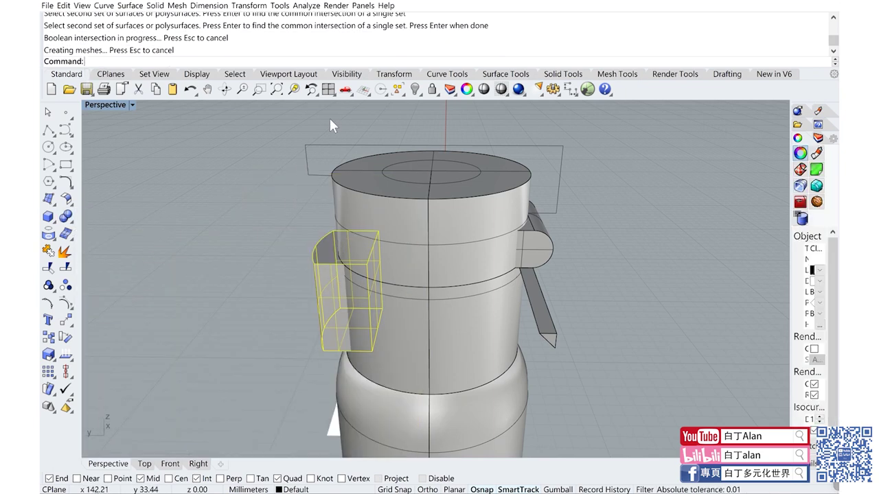
Step: Show the hidden slab again and select the new curved side block
right_click(413, 91)
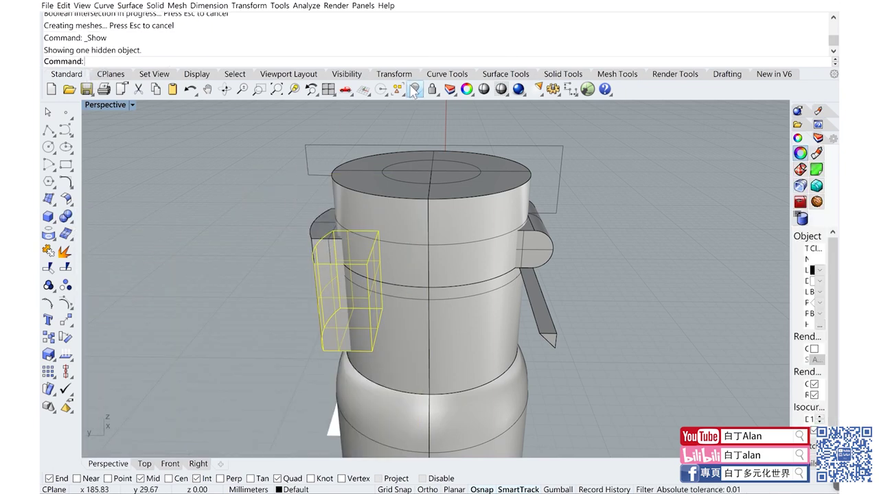
click(265, 210)
right_drag(265, 209, 415, 279)
click(414, 279)
Step: Boolean-difference the selected side block and top cylinder using the picked cutter solid
click(495, 261)
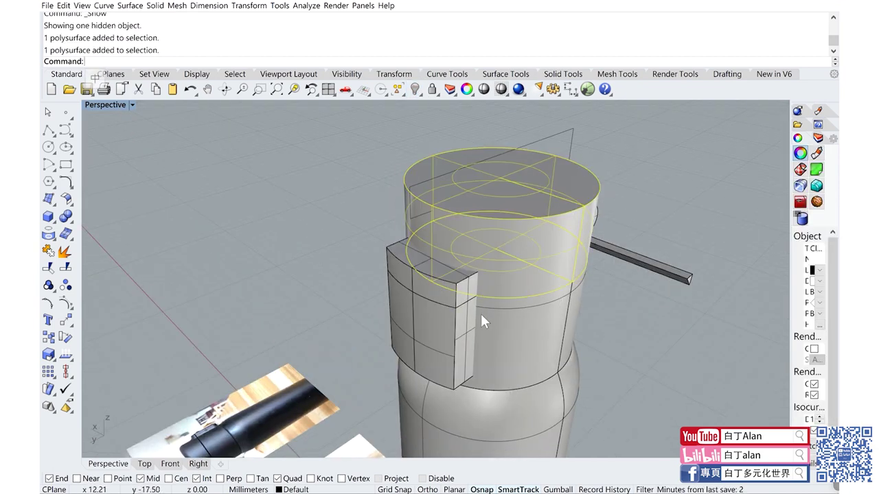
mouse_move(480, 312)
right_down()
mouse_move(381, 261)
mouse_move(493, 277)
right_up()
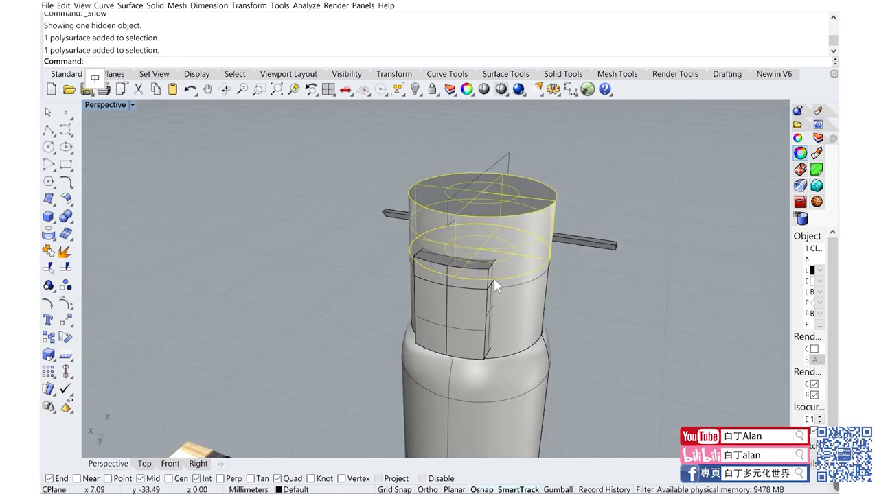
scroll(493, 277, up, 5)
right_drag(493, 277, 369, 294)
click(374, 294)
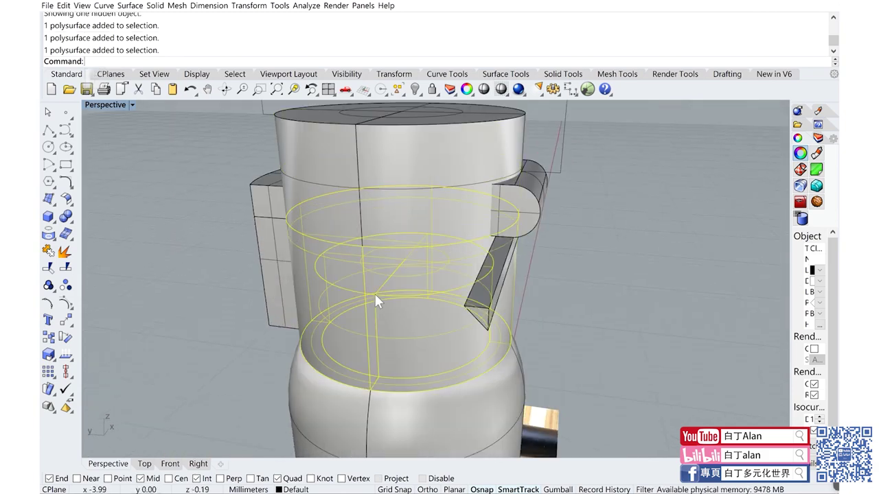
click(71, 223)
click(89, 216)
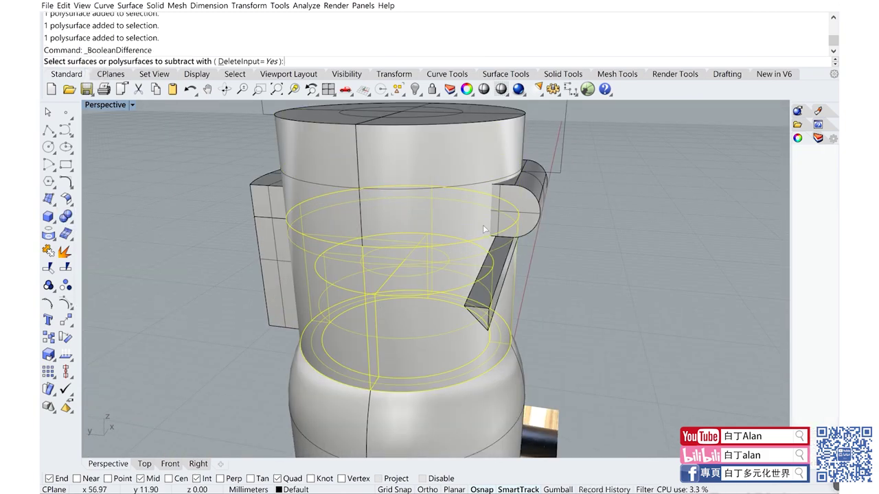
click(508, 252)
key(Return)
scroll(558, 252, down, 4)
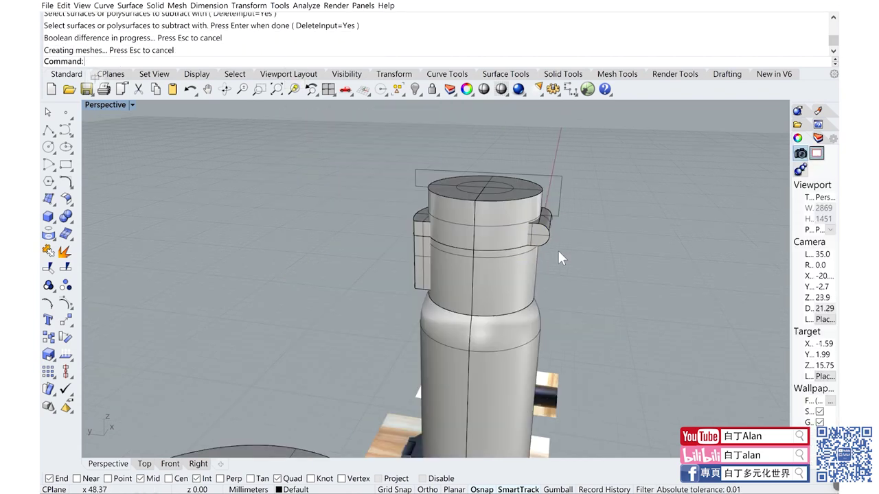
mouse_move(558, 248)
right_down()
mouse_move(522, 241)
mouse_move(533, 257)
right_up()
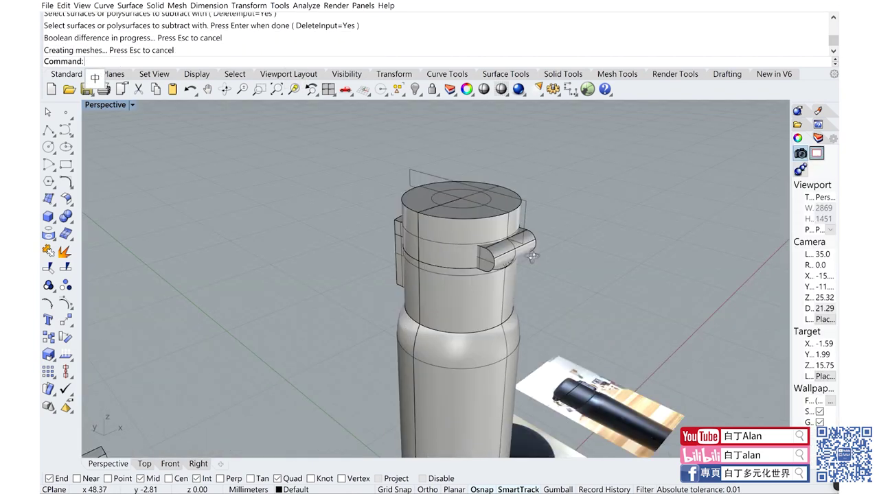
Step: Extrude the profile curve above the lid into a closed solid slab
click(525, 203)
click(56, 225)
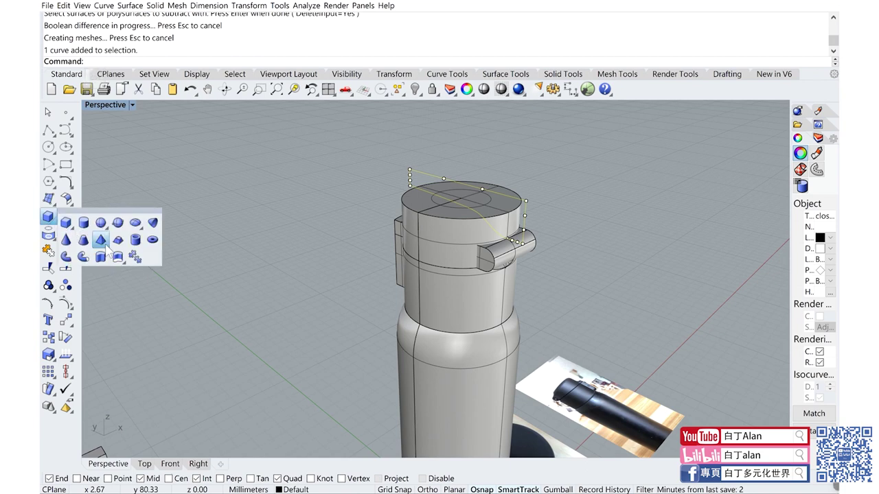
click(103, 241)
key(Return)
click(270, 240)
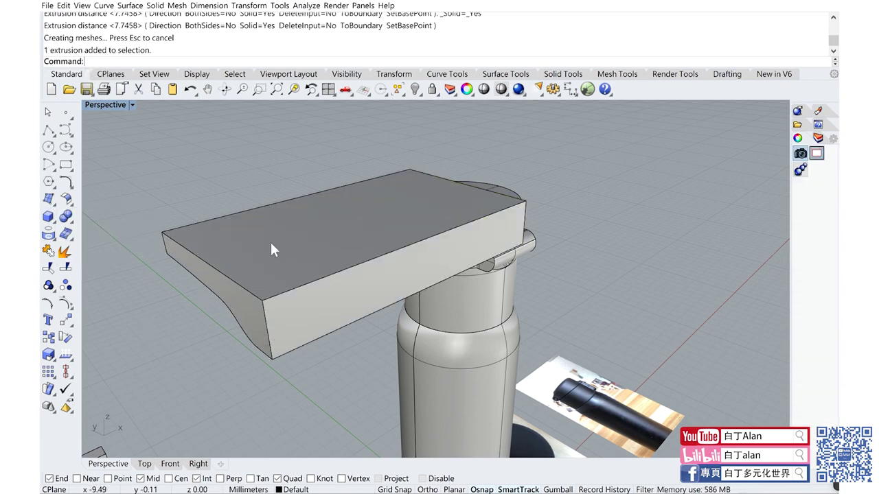
scroll(465, 276, up, 5)
scroll(465, 276, down, 3)
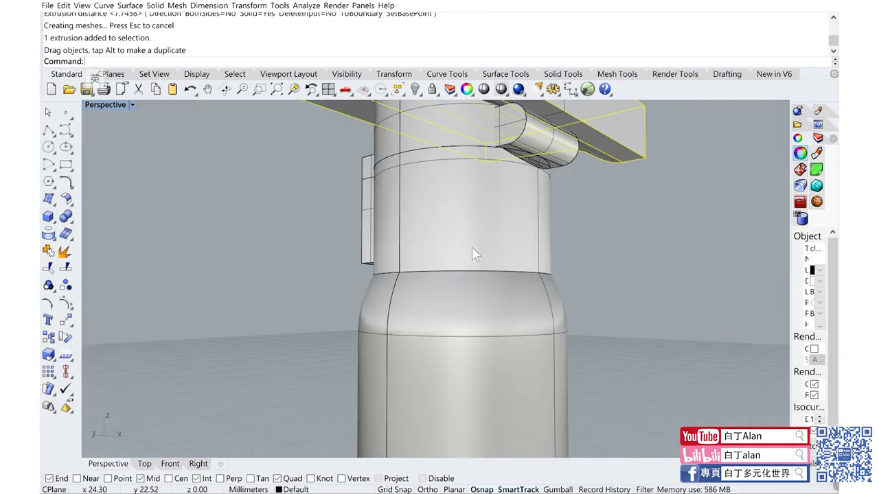
Step: Boolean-difference the extruded slab from the lid cylinder to shape its curved top
click(481, 144)
scroll(481, 144, down, 4)
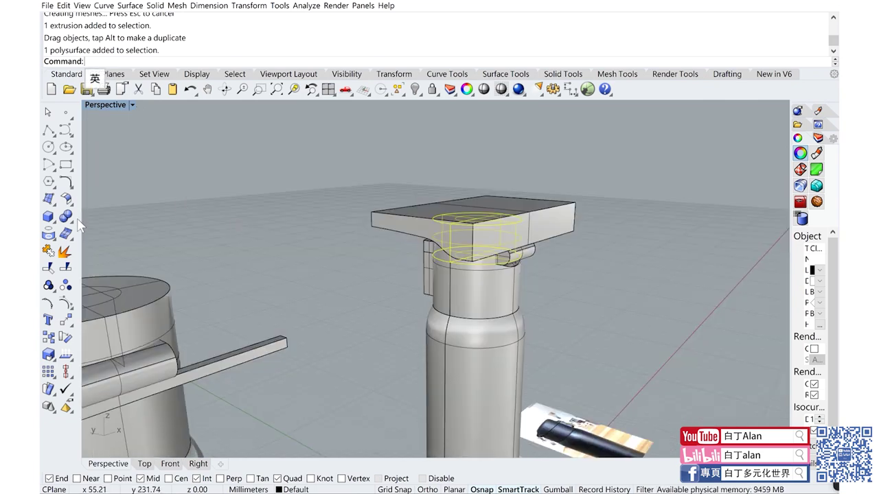
click(71, 221)
click(89, 221)
click(447, 201)
key(Return)
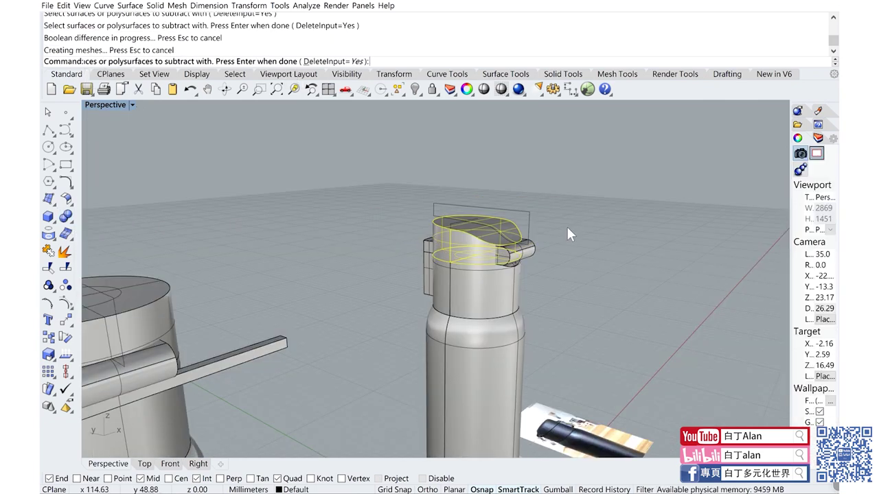
scroll(567, 234, up, 3)
mouse_move(567, 234)
right_down()
mouse_move(447, 258)
mouse_move(412, 112)
right_up()
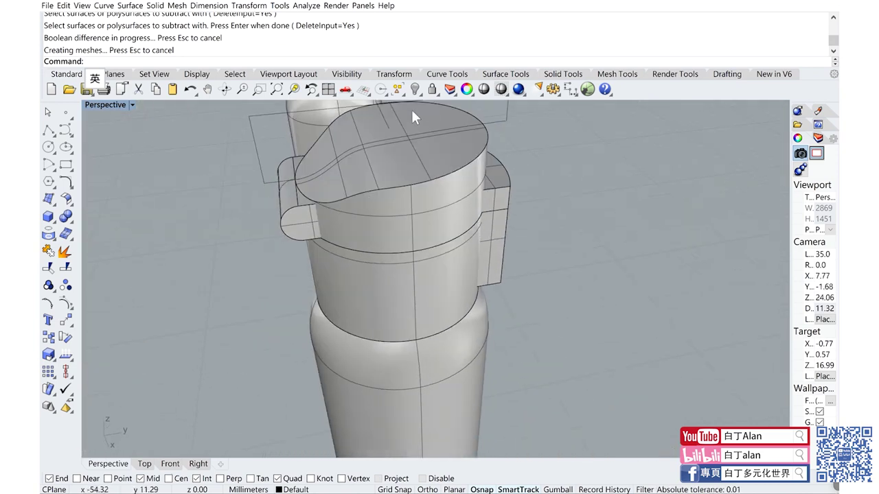
click(483, 89)
scroll(281, 193, up, 3)
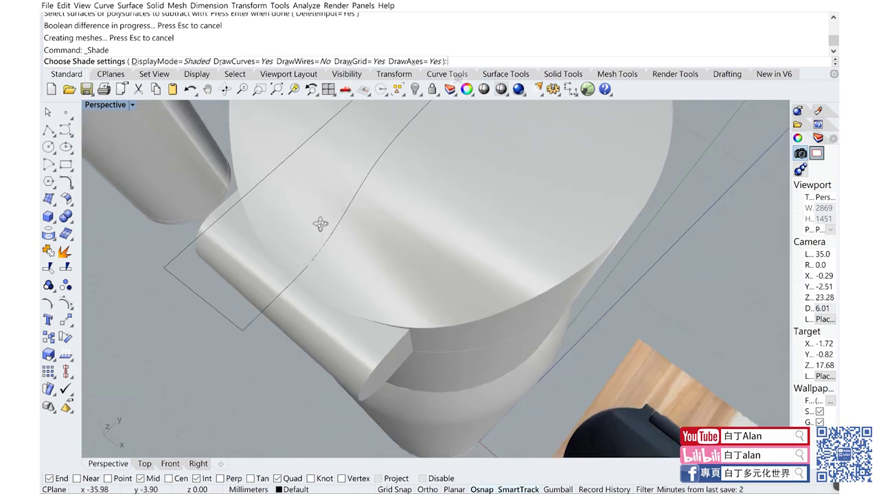
mouse_move(281, 193)
right_down()
mouse_move(545, 326)
mouse_move(342, 240)
right_up()
scroll(484, 294, down, 2)
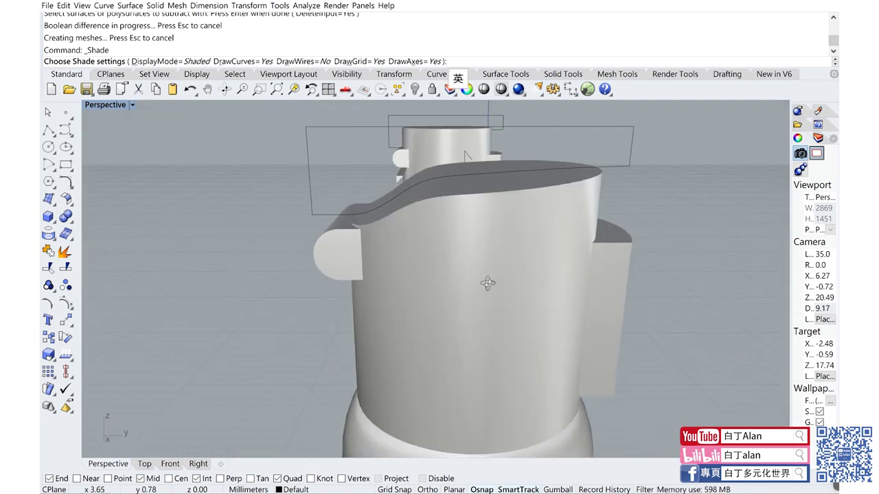
scroll(342, 240, up, 3)
right_drag(360, 254, 361, 240)
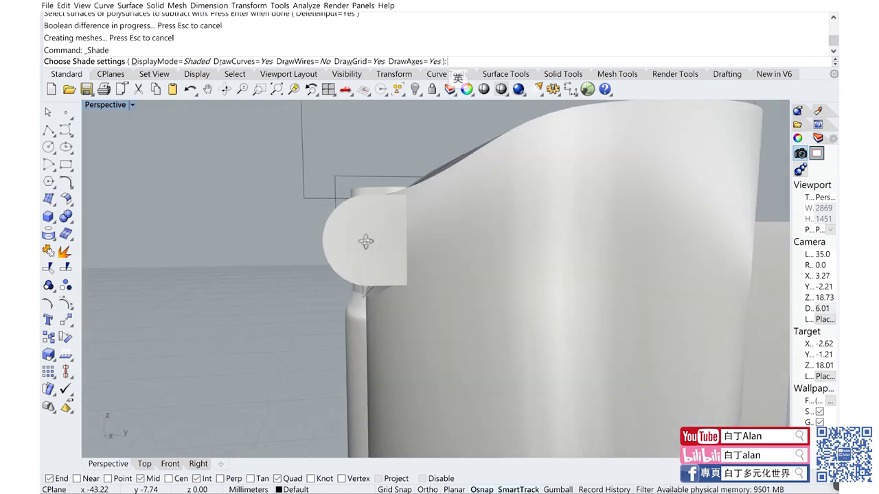
scroll(366, 247, down, 3)
double_click(97, 105)
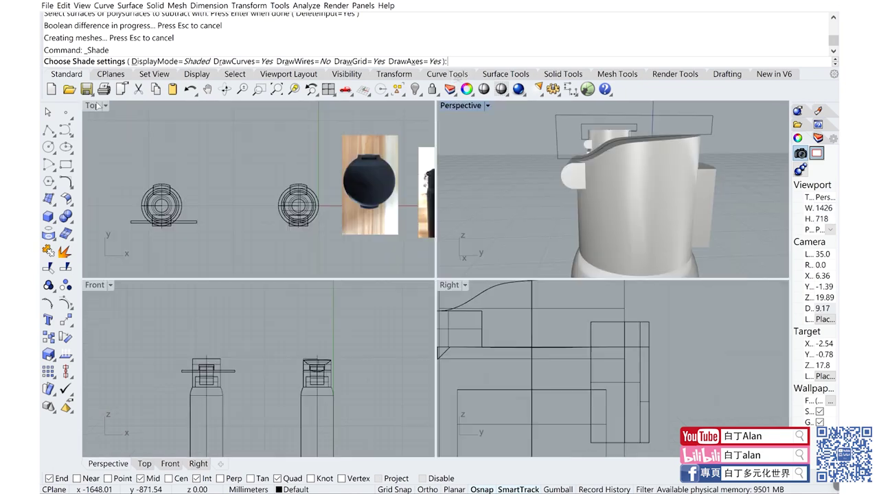
click(330, 209)
scroll(330, 209, up, 3)
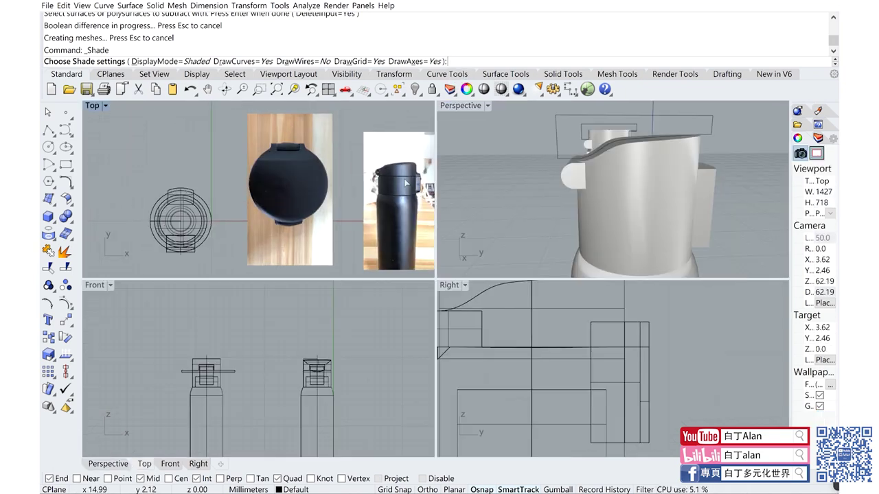
scroll(302, 201, up, 2)
scroll(275, 193, up, 2)
scroll(260, 185, up, 1)
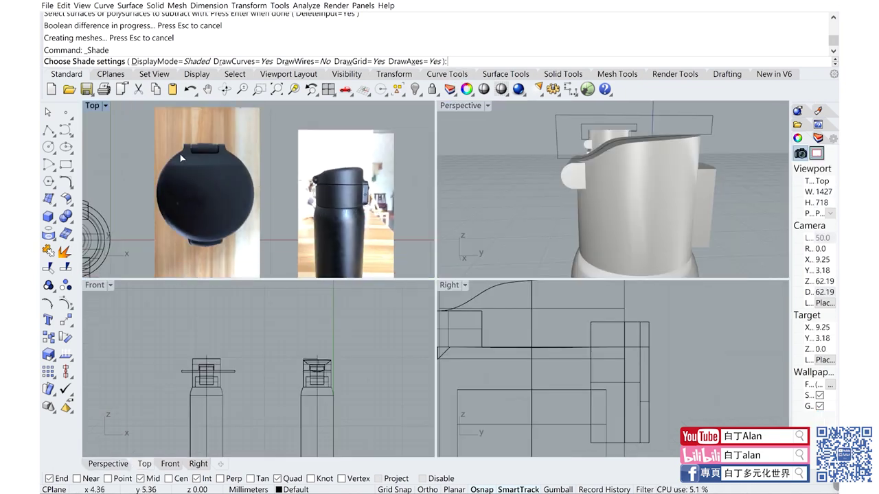
scroll(205, 161, up, 2)
scroll(261, 171, down, 1)
click(459, 122)
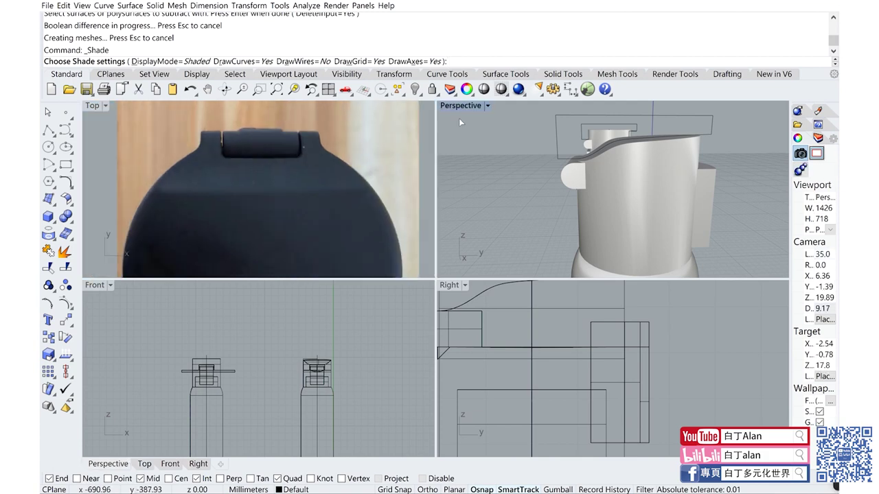
double_click(462, 107)
mouse_move(510, 196)
right_down()
mouse_move(554, 215)
mouse_move(614, 209)
right_up()
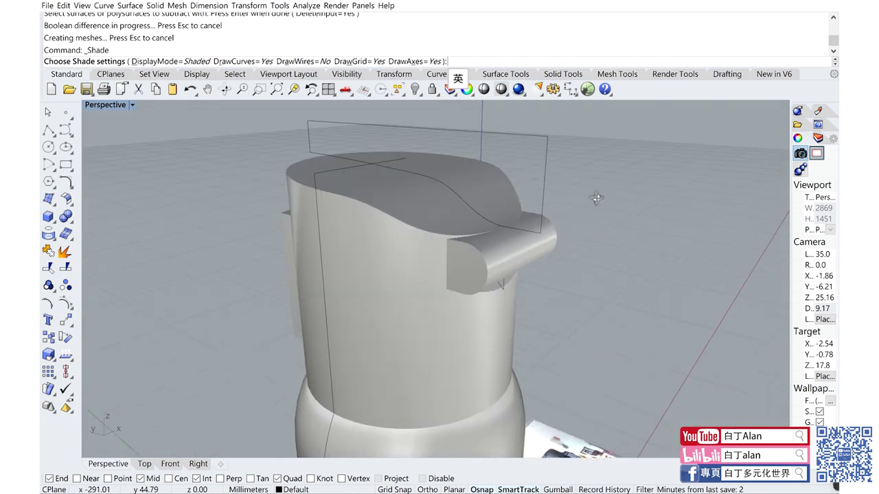
key(Escape)
Step: Undo the last Boolean difference and select both pill-shaped hinge pieces
key(ctrl+z)
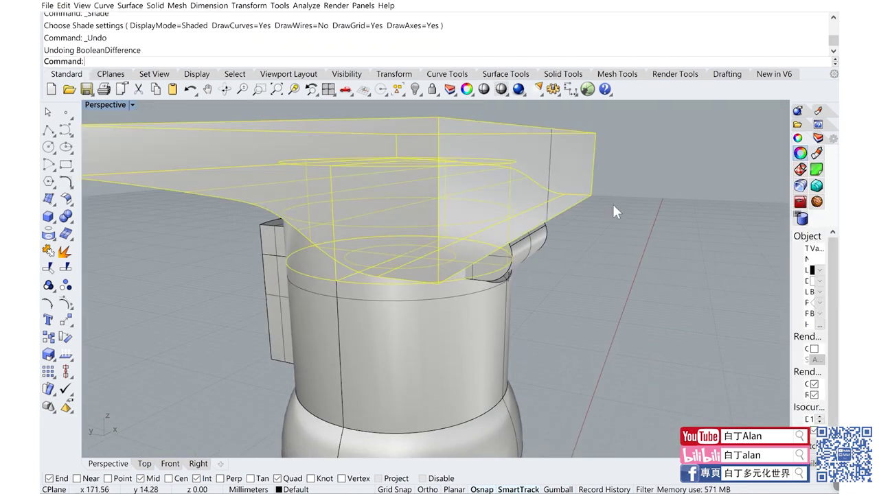
mouse_move(613, 204)
right_down()
mouse_move(486, 206)
mouse_move(410, 238)
right_up()
click(401, 241)
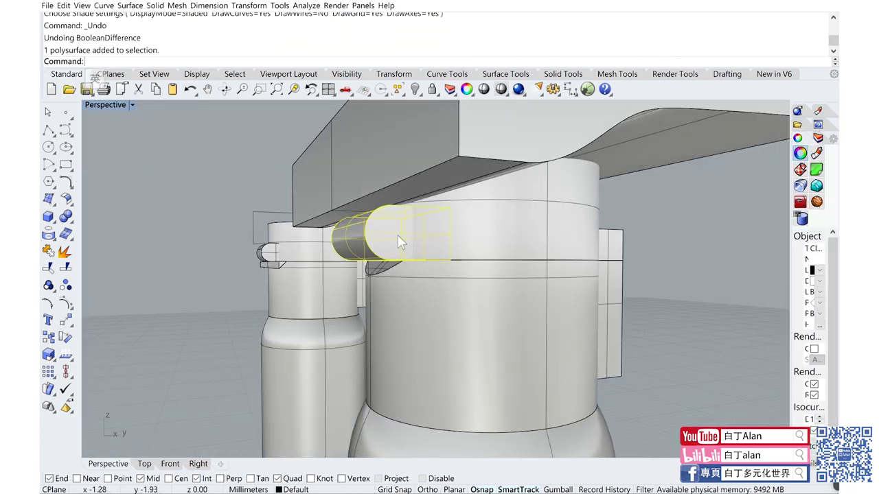
shift+click(268, 256)
double_click(121, 104)
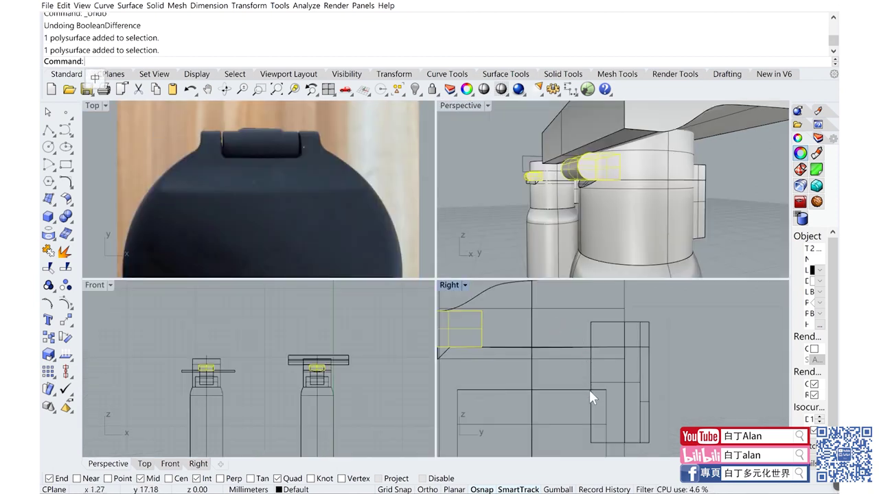
scroll(490, 346, up, 3)
scroll(528, 358, up, 3)
scroll(527, 358, down, 3)
scroll(525, 360, up, 3)
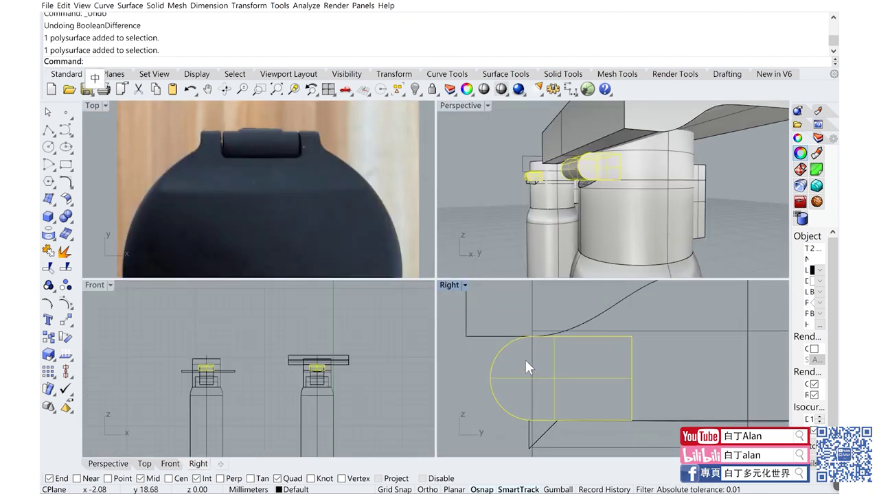
scroll(510, 332, up, 1)
scroll(514, 350, up, 1)
scroll(511, 353, down, 2)
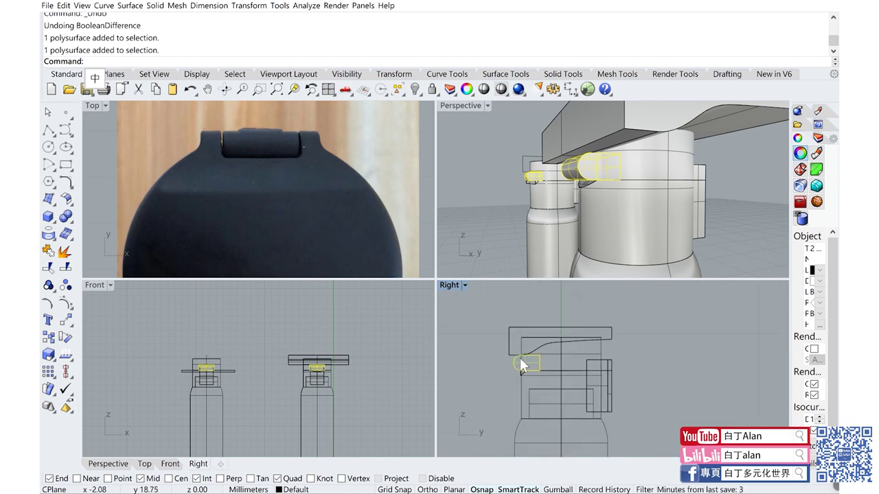
scroll(520, 357, down, 1)
scroll(520, 358, up, 1)
scroll(519, 358, up, 4)
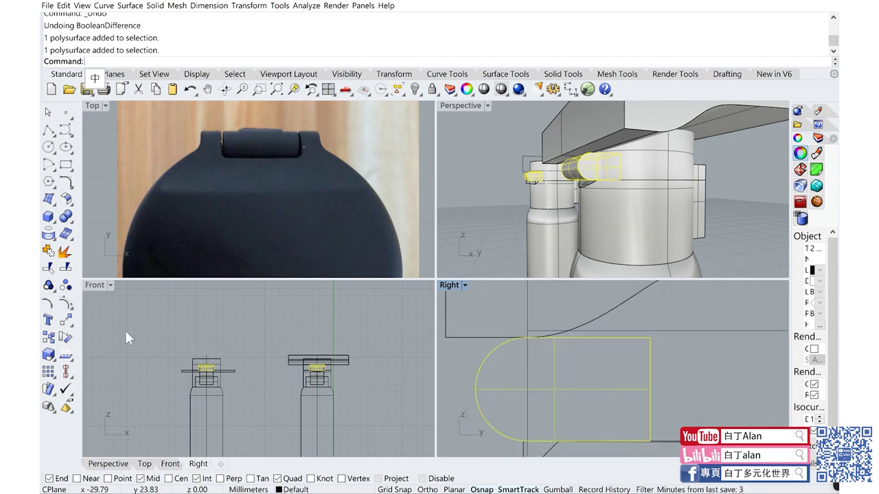
Step: Start a Scale2D on the pills in the Right view, base at the arc's bottom, plus first reference point
click(54, 361)
click(66, 354)
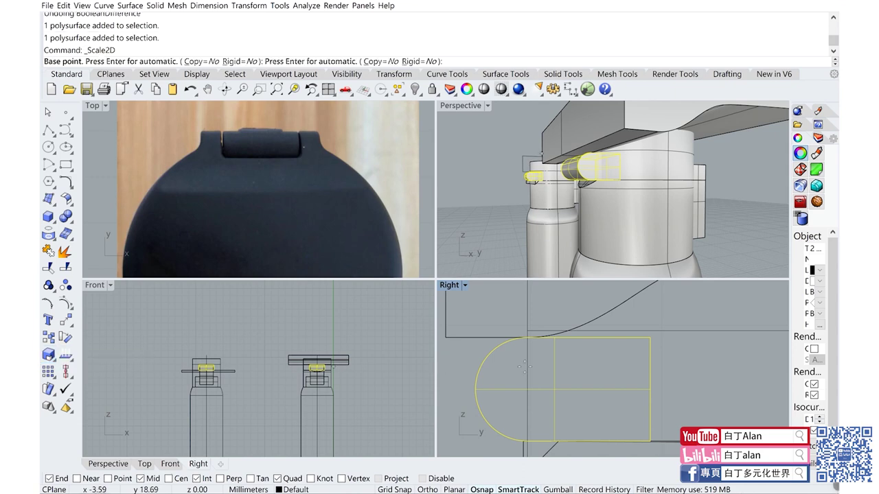
click(55, 362)
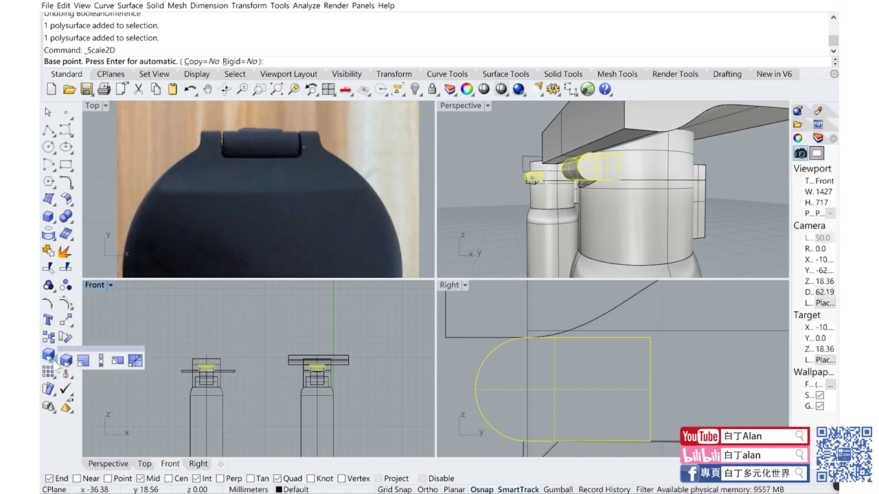
click(522, 435)
key(Escape)
right_click(521, 428)
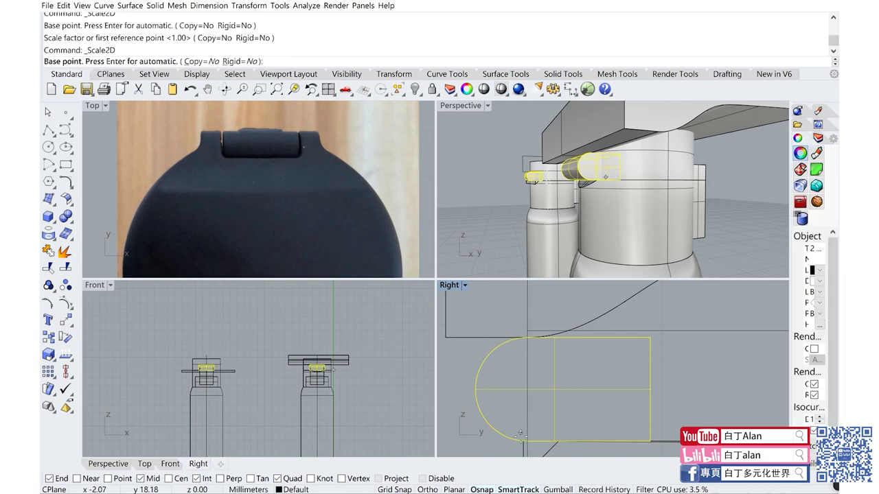
click(522, 440)
scroll(524, 424, down, 2)
click(525, 376)
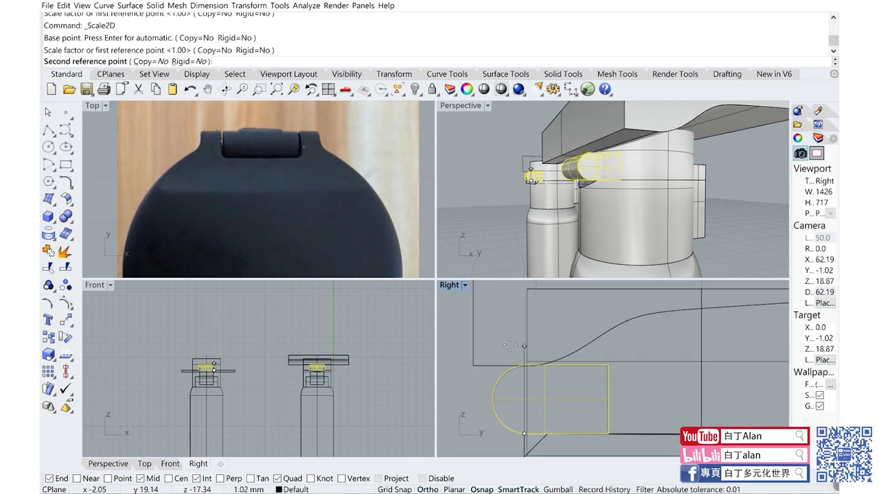
click(510, 342)
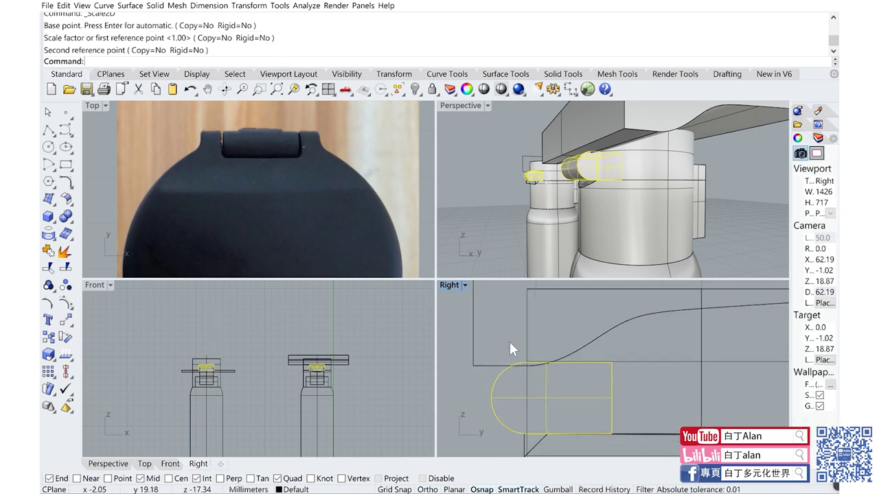
key(Escape)
click(505, 256)
scroll(506, 256, down, 5)
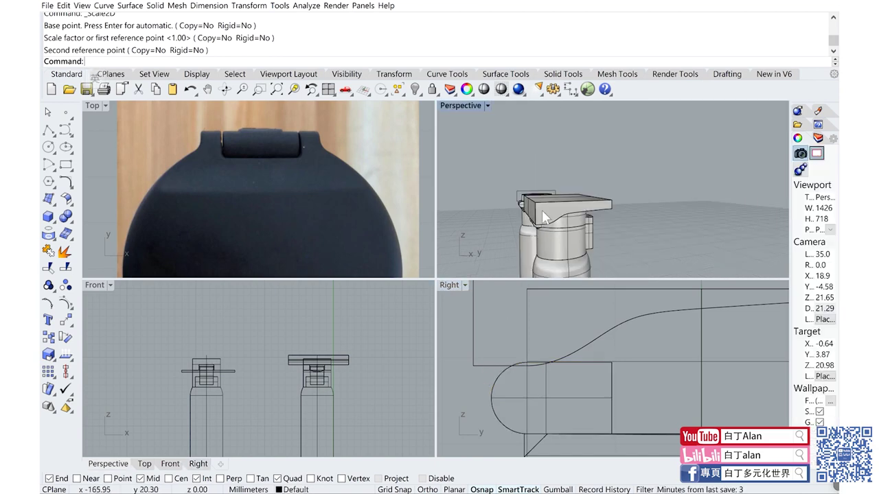
double_click(464, 103)
scroll(325, 332, up, 3)
scroll(325, 328, up, 5)
click(324, 328)
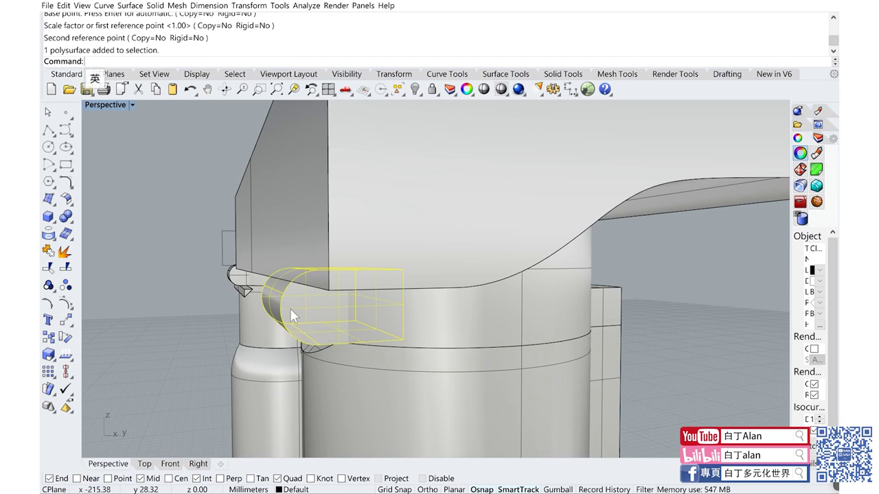
click(72, 228)
click(487, 169)
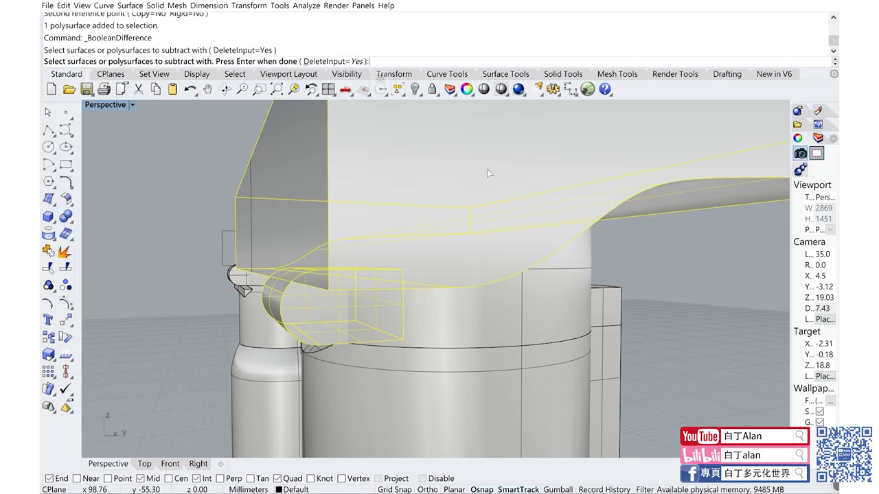
key(Return)
scroll(481, 213, down, 4)
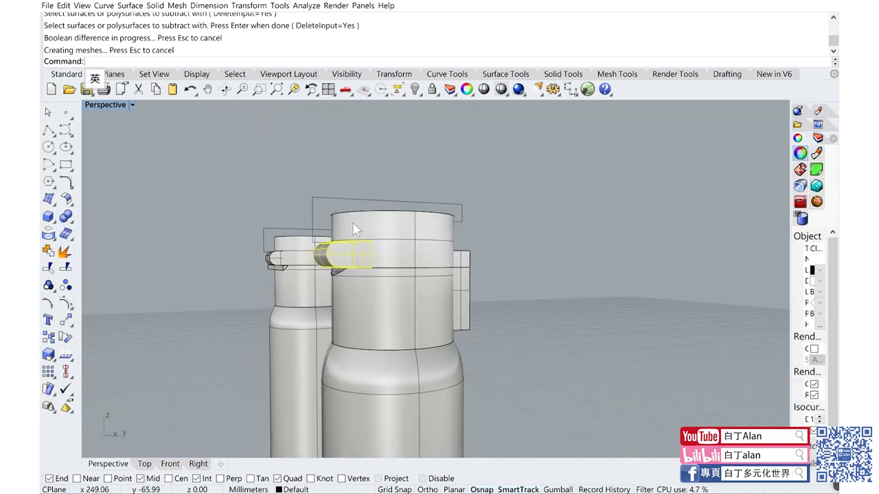
mouse_move(447, 227)
right_down()
mouse_move(348, 250)
mouse_move(392, 305)
right_up()
scroll(393, 304, down, 3)
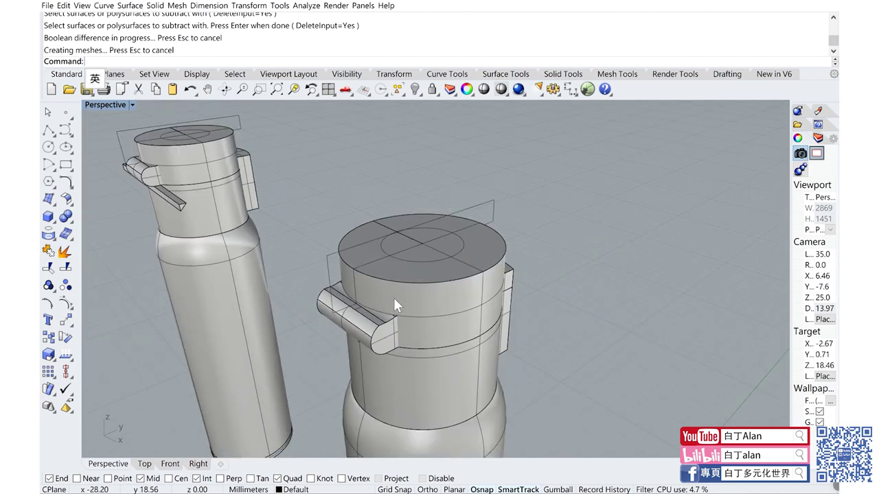
scroll(399, 299, down, 2)
key(ctrl+z)
key(Escape)
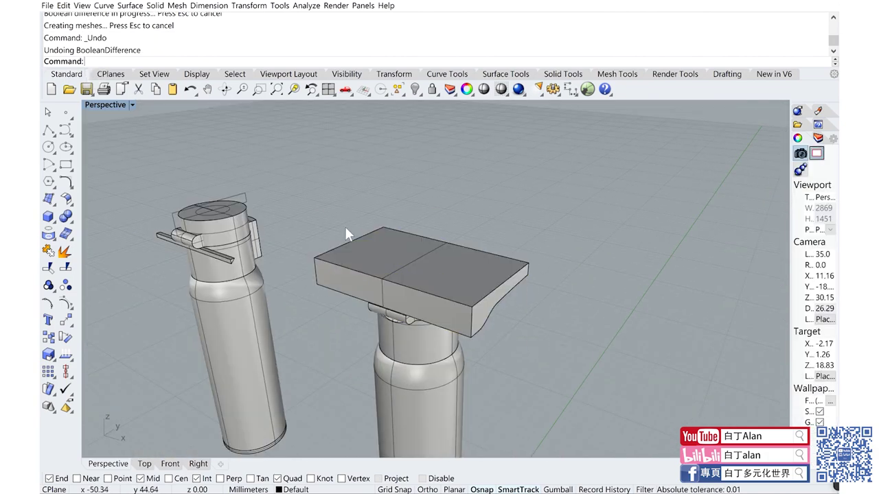
right_drag(345, 227, 423, 224)
scroll(439, 307, up, 5)
scroll(443, 302, up, 4)
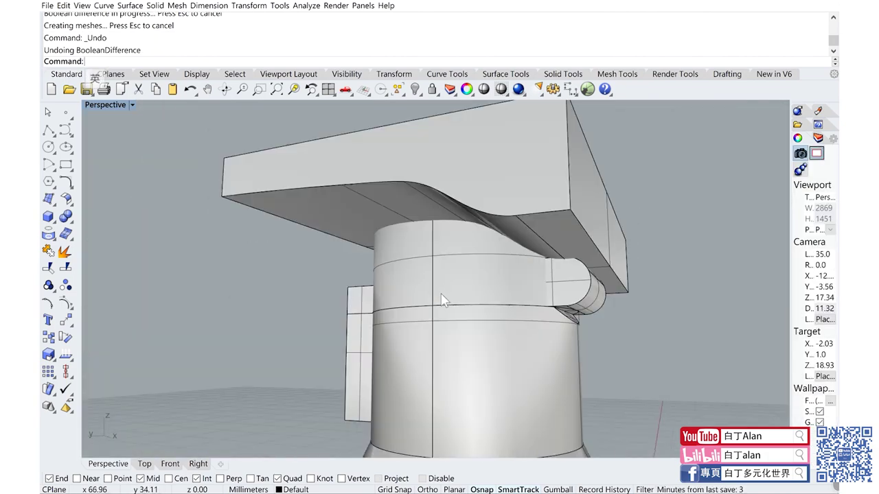
click(399, 270)
shift+click(580, 282)
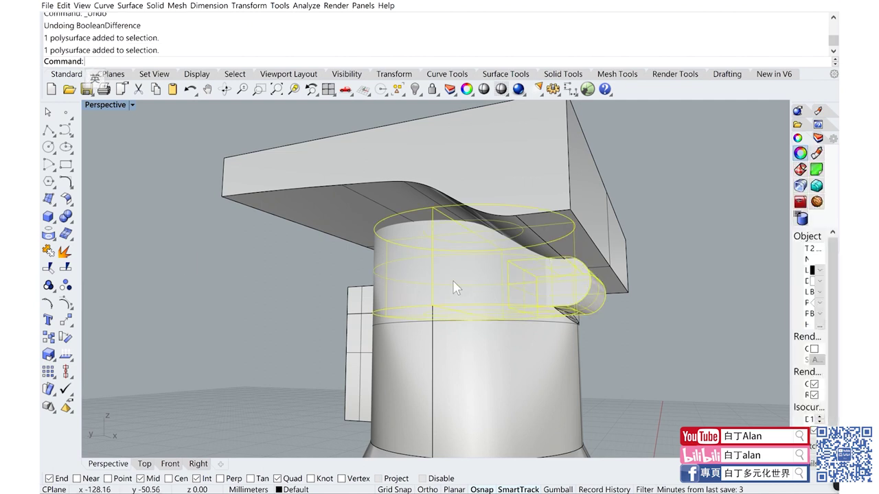
click(65, 221)
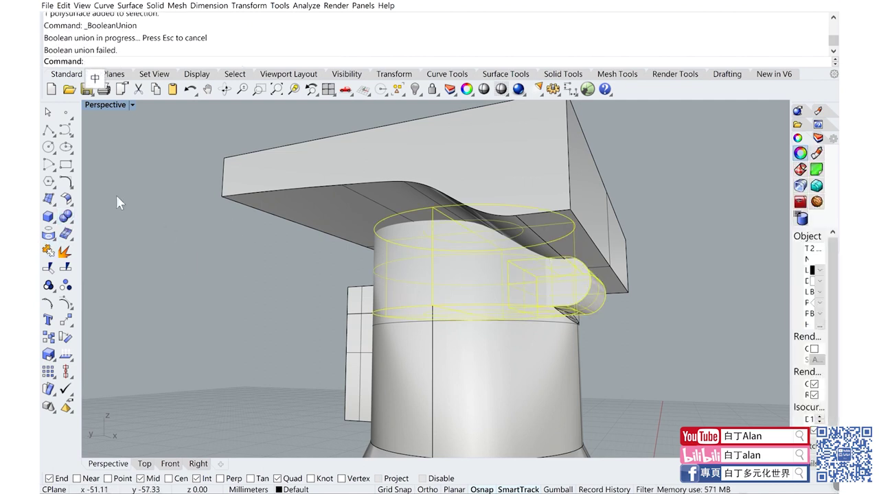
click(71, 221)
click(99, 217)
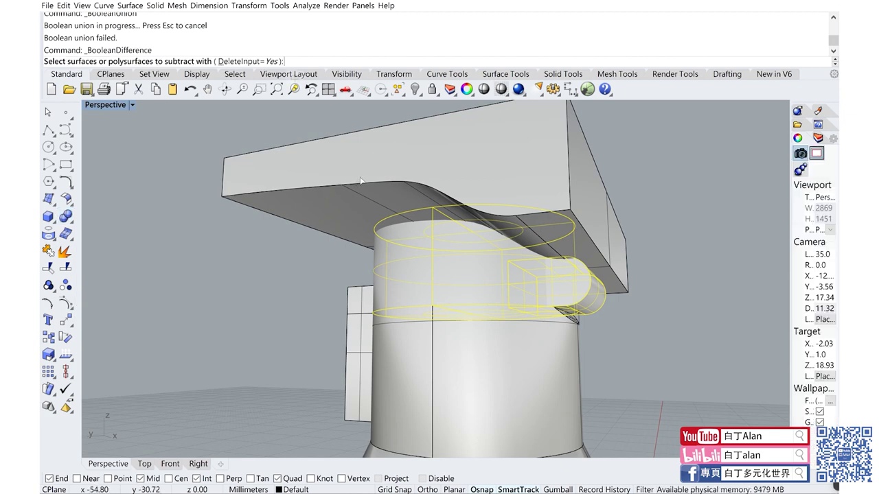
click(627, 241)
key(Return)
right_drag(634, 250, 599, 329)
scroll(551, 241, up, 3)
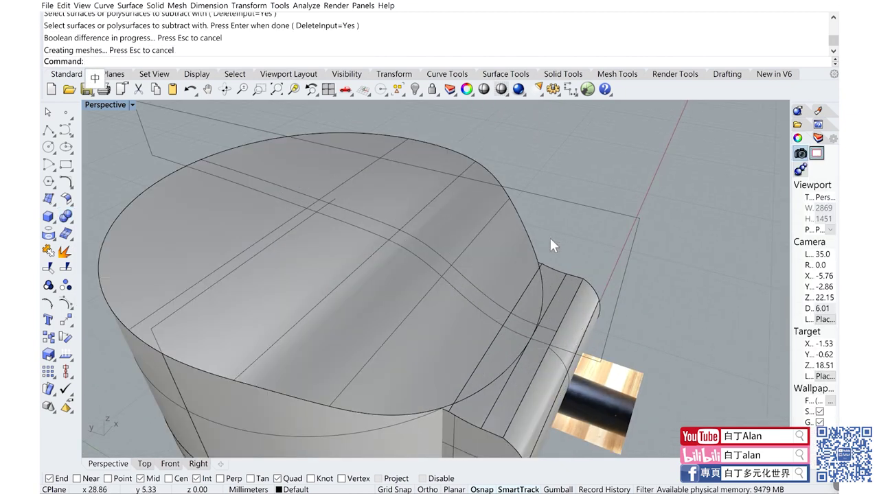
click(482, 89)
mouse_move(509, 261)
right_down()
mouse_move(460, 284)
mouse_move(436, 280)
mouse_move(480, 292)
mouse_move(417, 340)
mouse_move(450, 361)
mouse_move(479, 309)
mouse_move(461, 281)
right_up()
key(Return)
scroll(418, 336, up, 3)
scroll(450, 361, up, 2)
scroll(443, 375, up, 3)
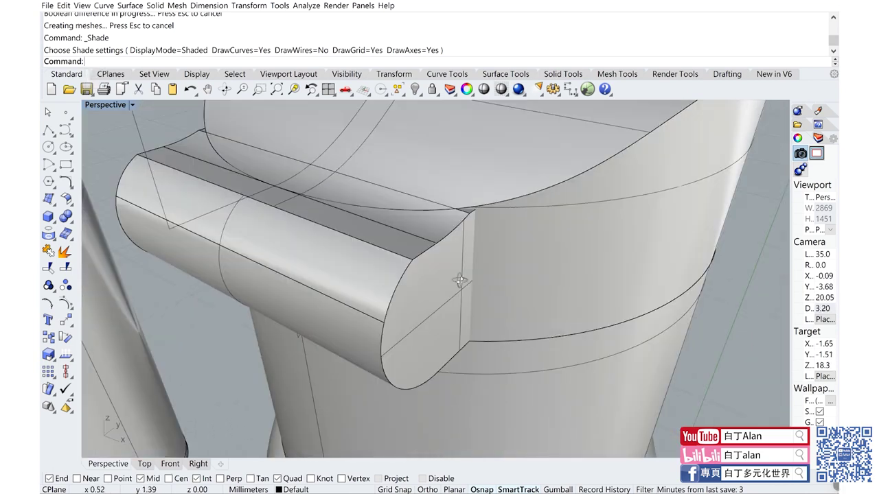
scroll(454, 240, up, 3)
scroll(450, 187, up, 2)
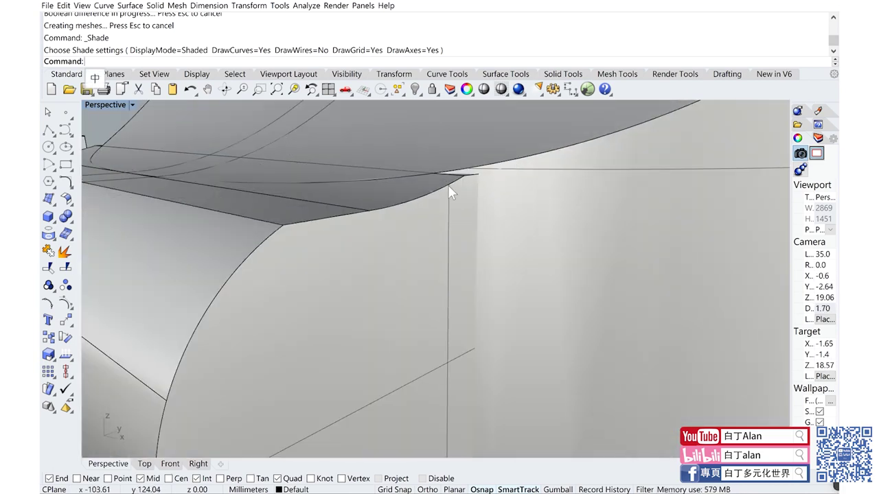
scroll(459, 180, down, 3)
scroll(428, 183, down, 2)
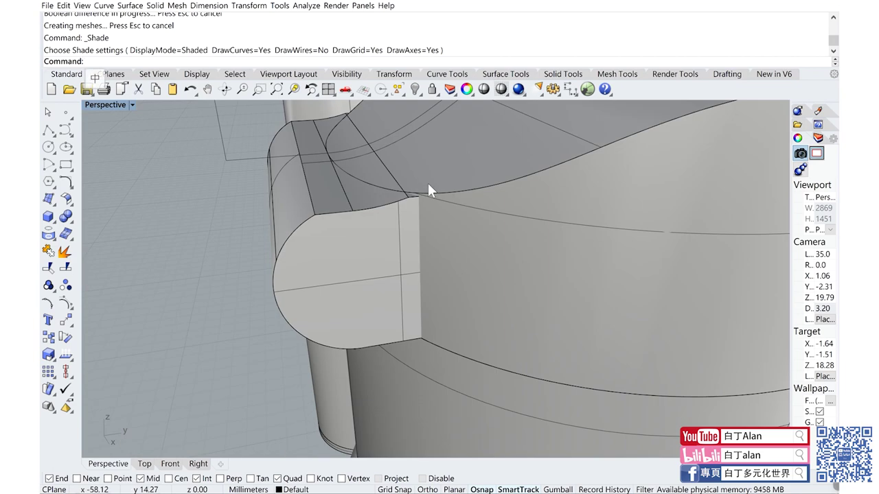
scroll(428, 183, down, 2)
scroll(439, 193, down, 2)
scroll(438, 193, down, 1)
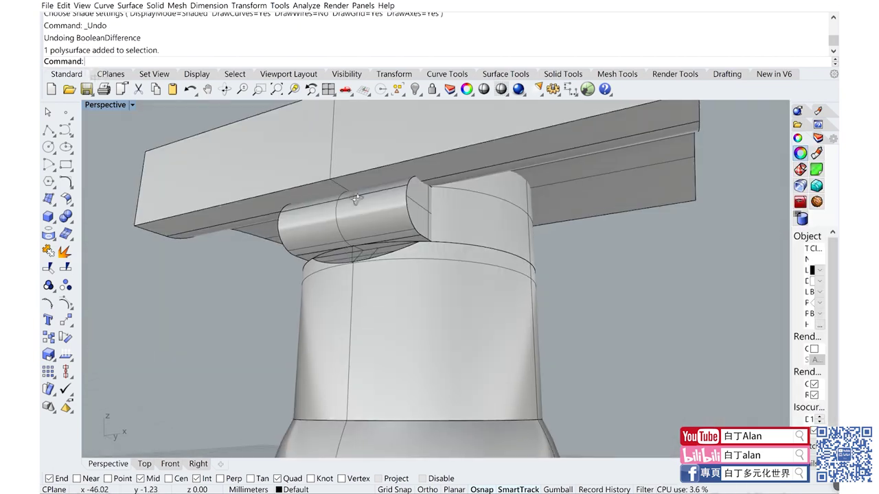
click(346, 220)
Step: Scale1D the hinge block in the Top view using a base point and two reference points
scroll(485, 292, down, 3)
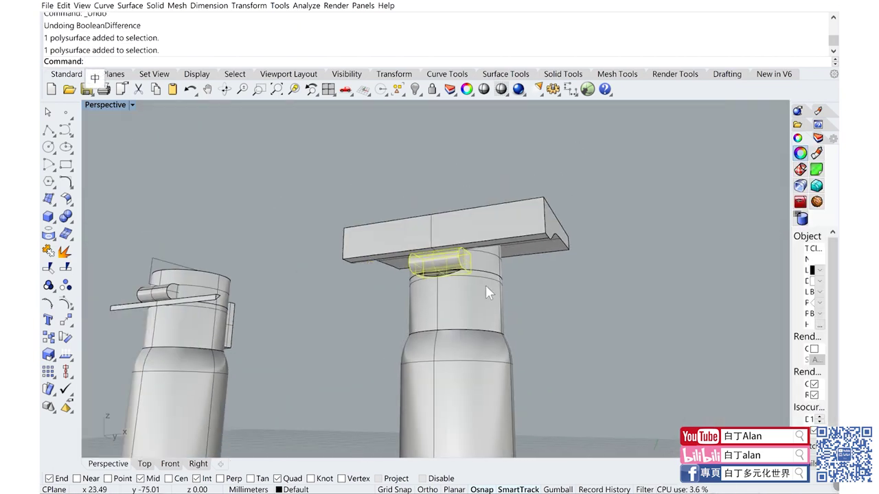
scroll(205, 298, up, 2)
scroll(186, 275, up, 2)
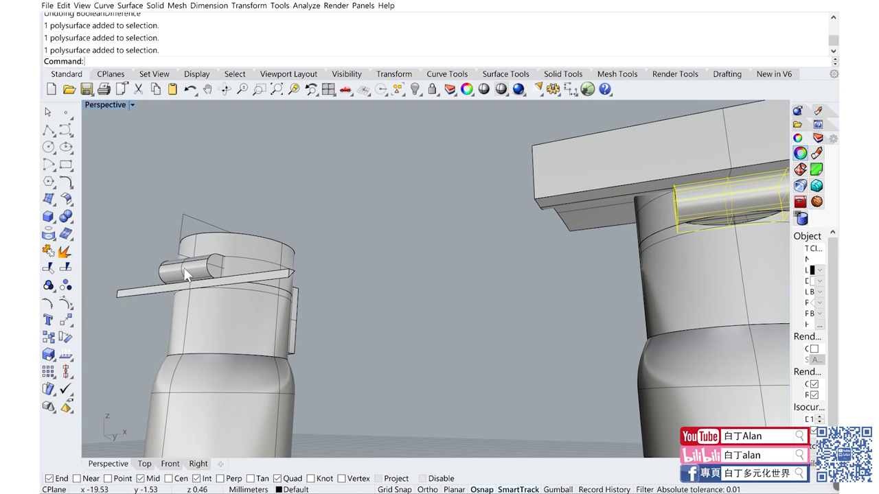
double_click(105, 105)
scroll(254, 163, down, 5)
scroll(242, 199, up, 1)
scroll(230, 180, up, 4)
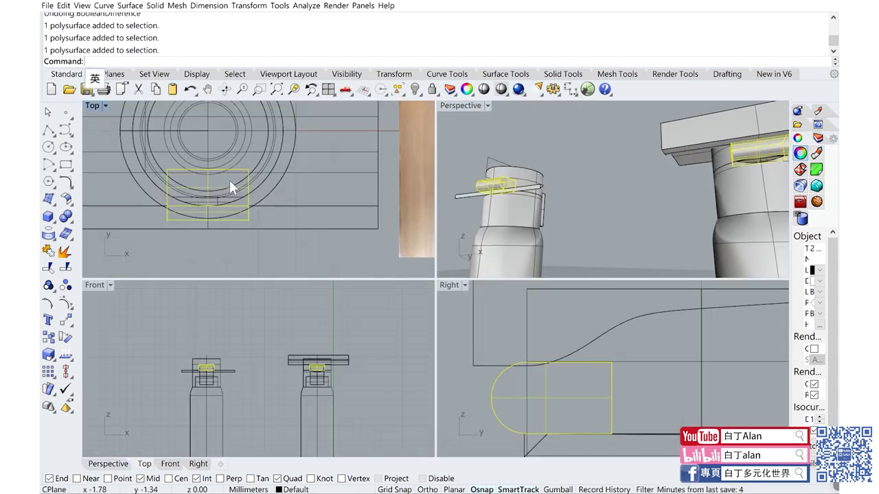
scroll(230, 180, up, 1)
click(52, 362)
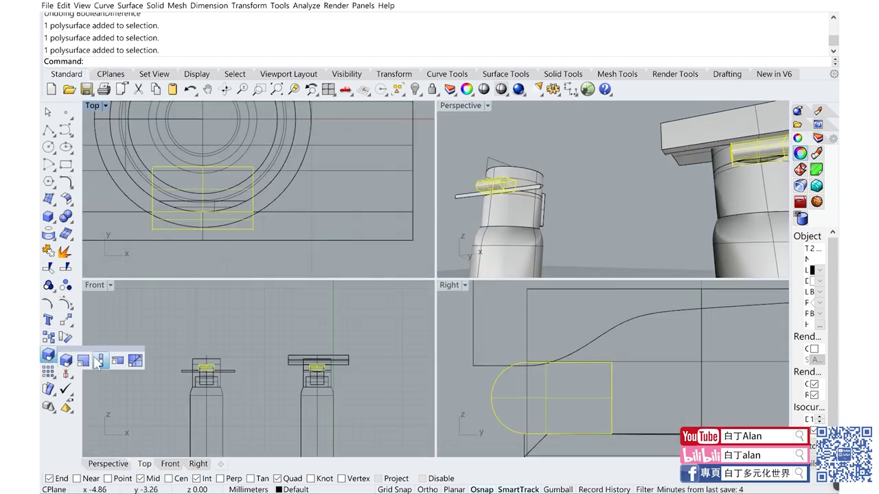
click(101, 362)
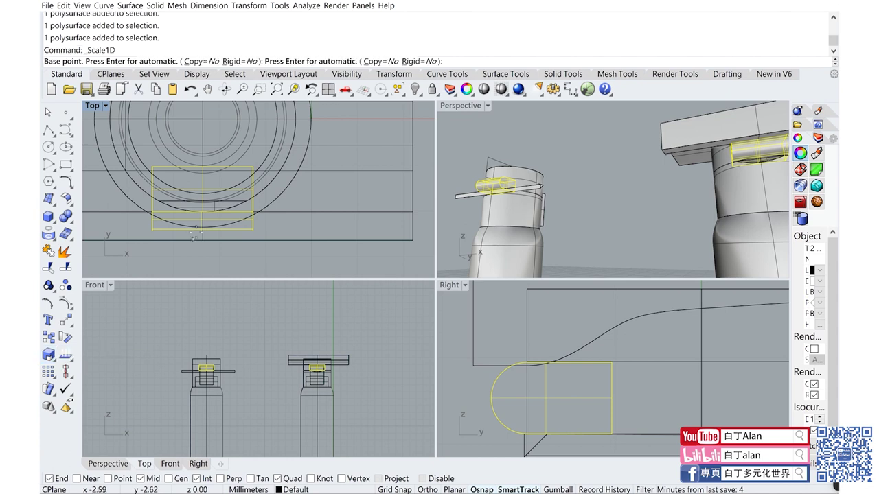
click(202, 170)
click(370, 170)
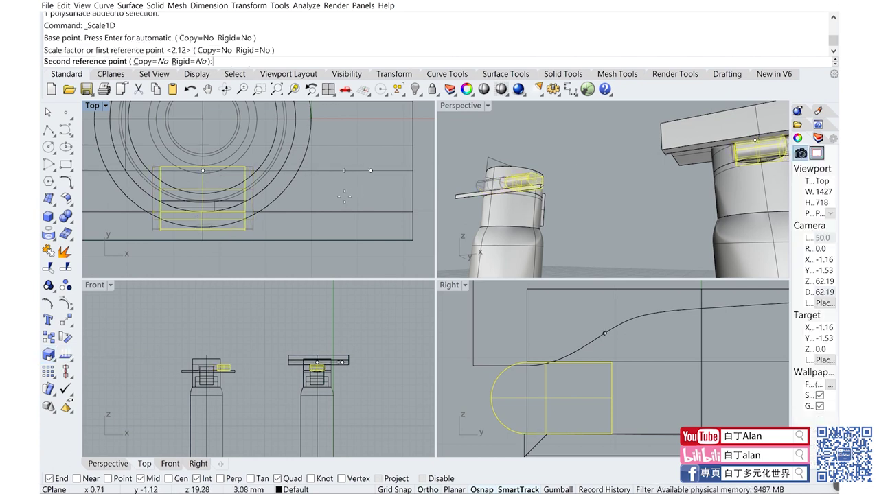
click(344, 196)
Step: Maximize the Perspective view and select the lid cylinder together with the hinge block
click(505, 144)
double_click(472, 106)
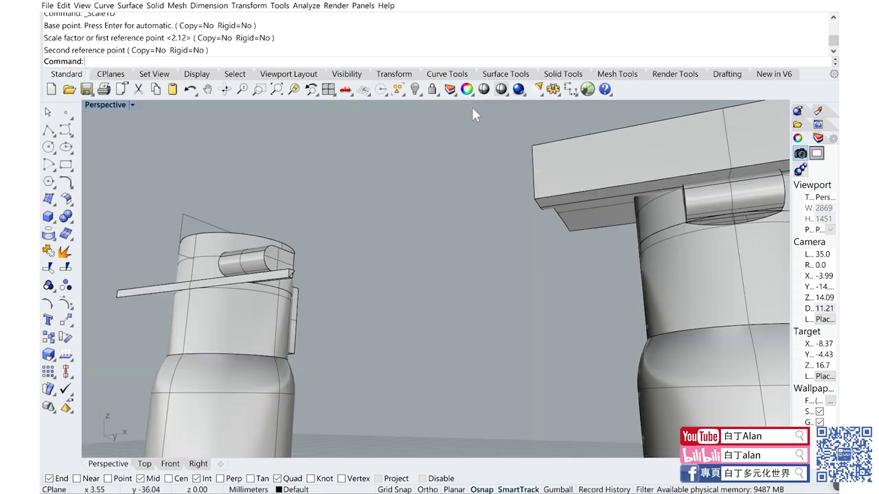
scroll(501, 174, down, 3)
scroll(605, 205, up, 5)
scroll(604, 206, down, 3)
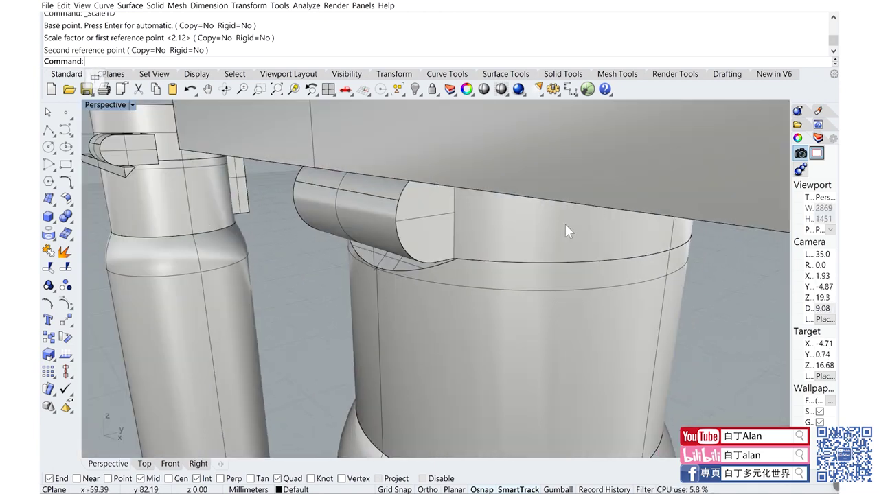
scroll(565, 224, down, 3)
click(521, 228)
click(499, 223)
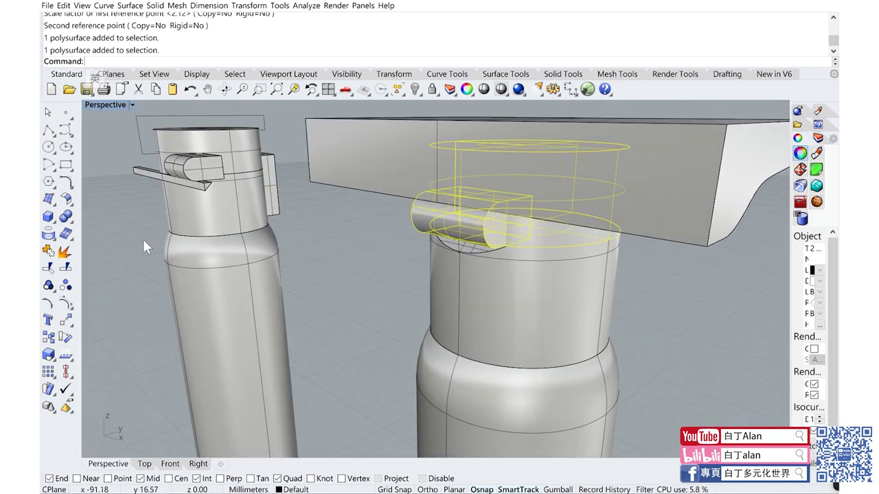
click(48, 217)
key(Escape)
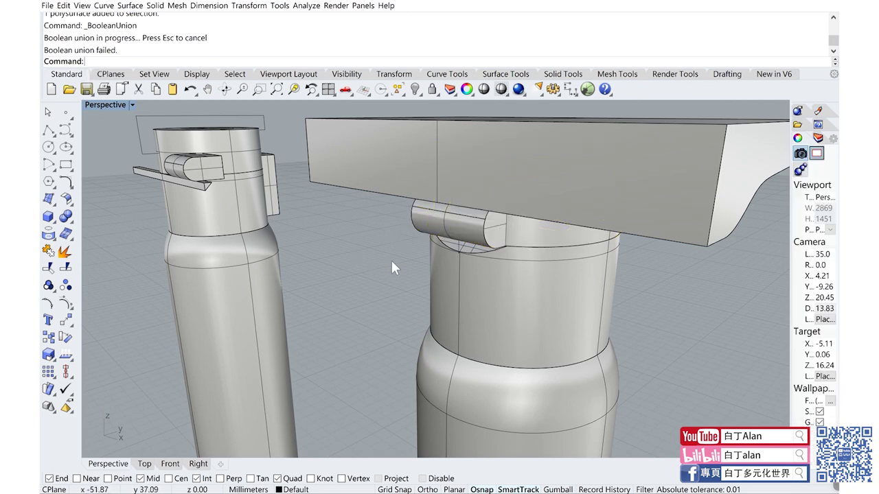
click(458, 217)
click(531, 239)
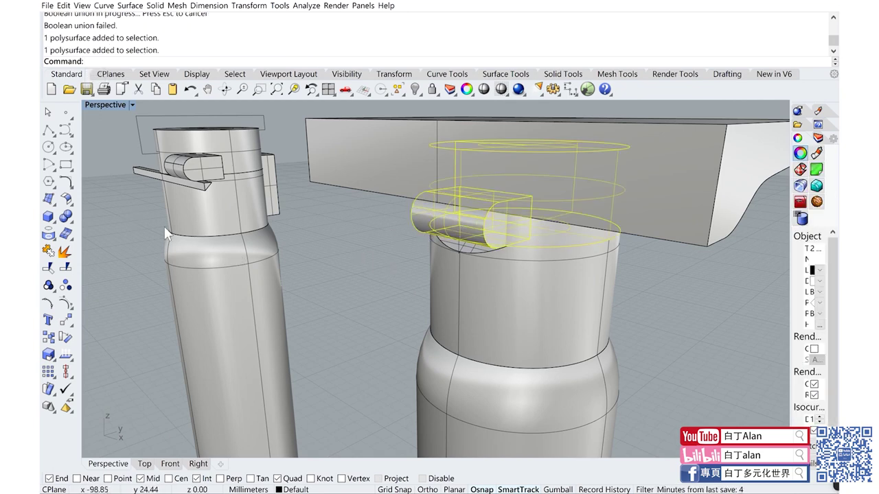
click(68, 217)
click(367, 249)
click(502, 230)
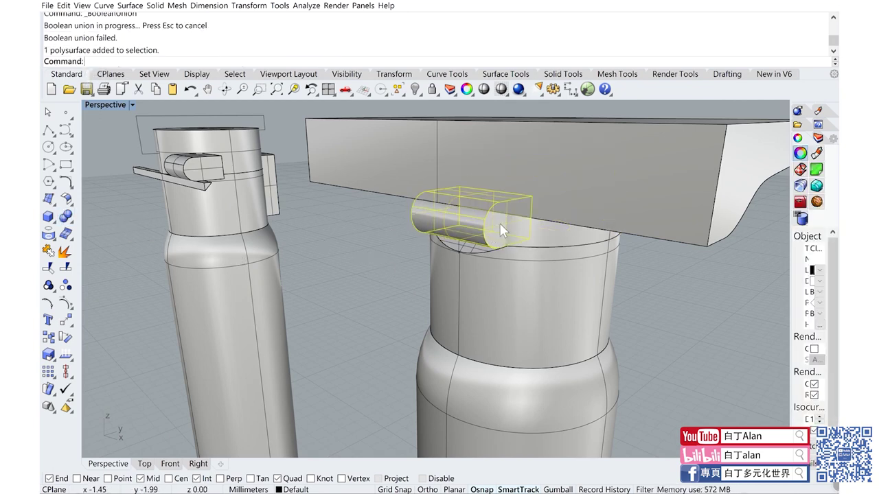
click(557, 234)
shift+click(491, 237)
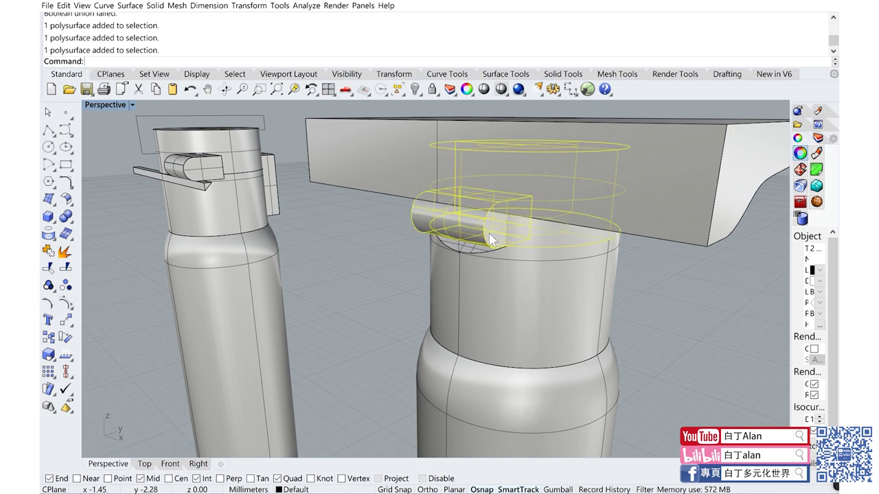
click(68, 217)
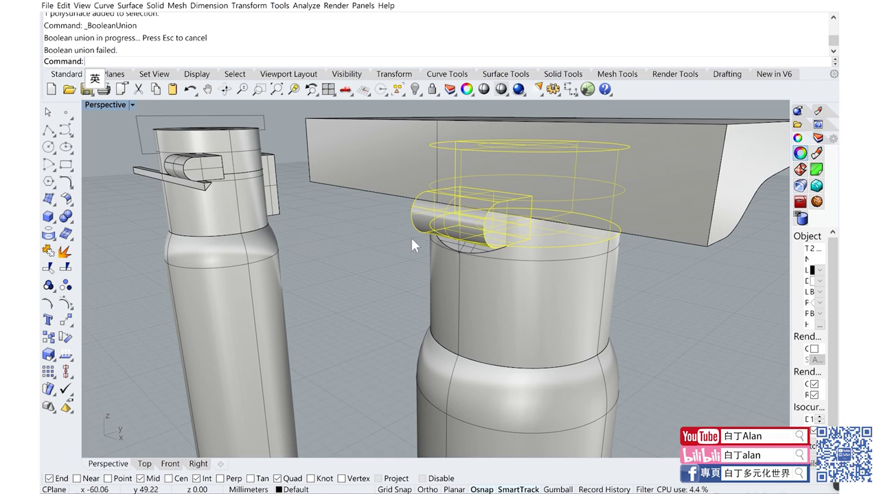
key(Escape)
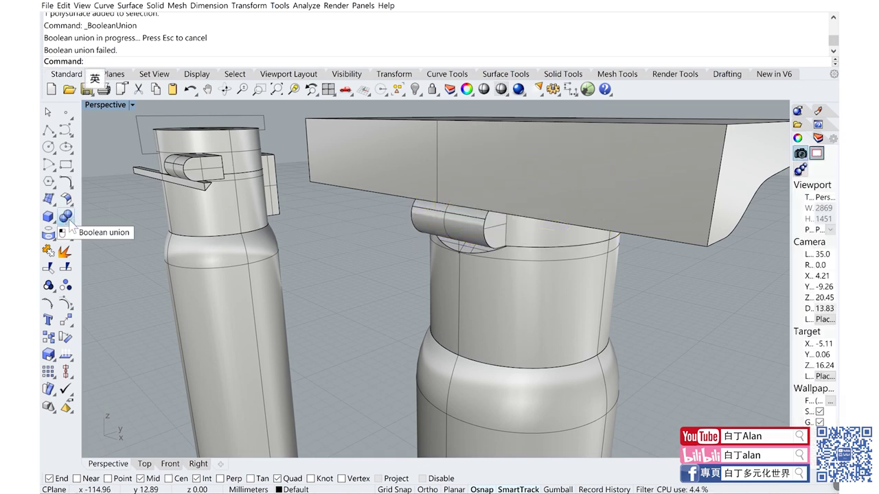
click(67, 217)
click(83, 217)
click(556, 236)
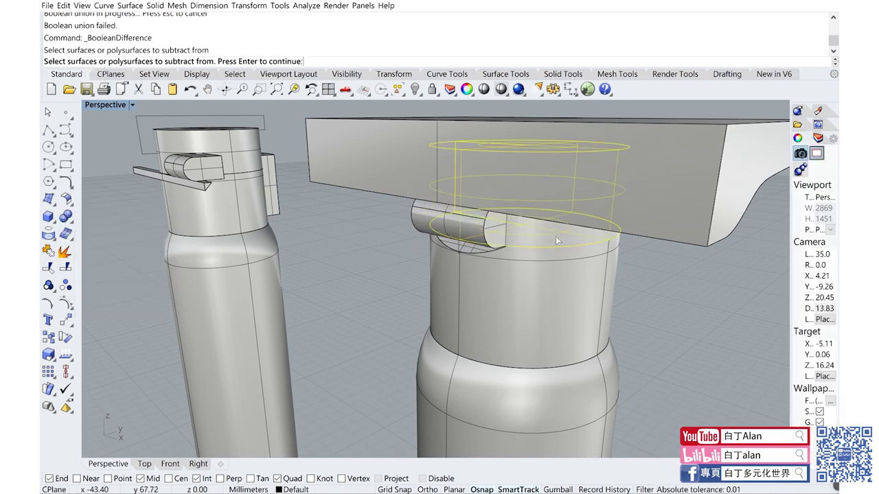
key(Return)
click(493, 238)
key(Return)
click(507, 222)
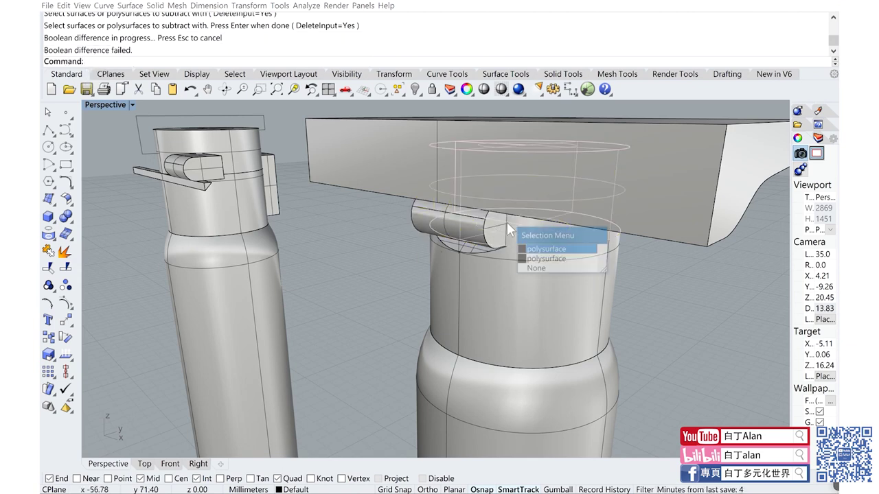
scroll(415, 272, up, 2)
scroll(439, 206, up, 3)
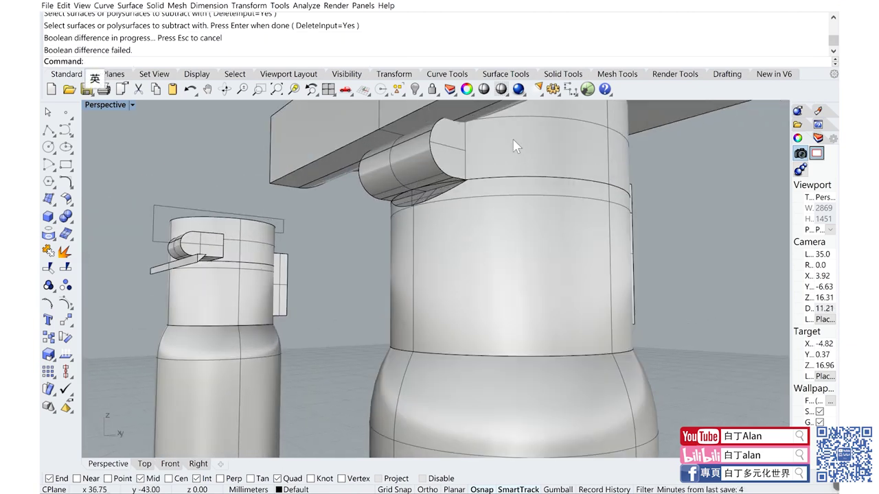
scroll(453, 172, up, 3)
click(437, 180)
Step: Return to the four-viewport layout and zoom in to inspect the hinge and lid profile
scroll(446, 202, up, 3)
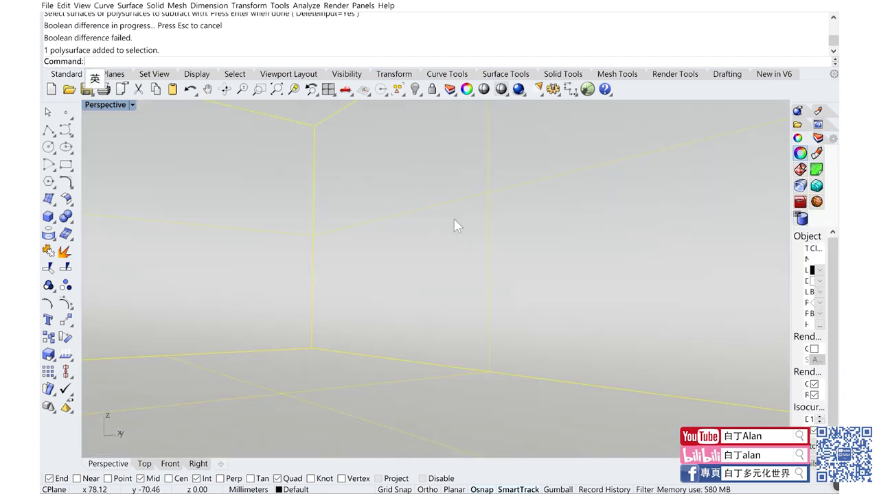
scroll(458, 222, down, 2)
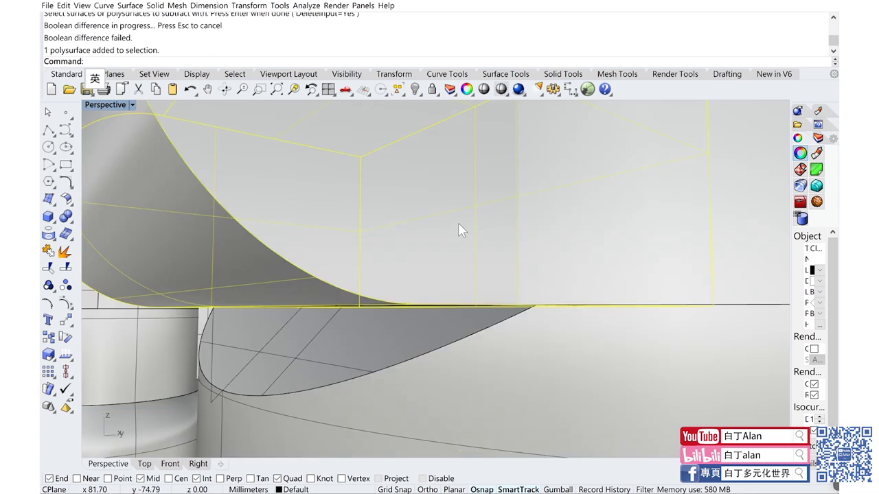
double_click(98, 104)
scroll(539, 421, up, 3)
scroll(537, 427, up, 2)
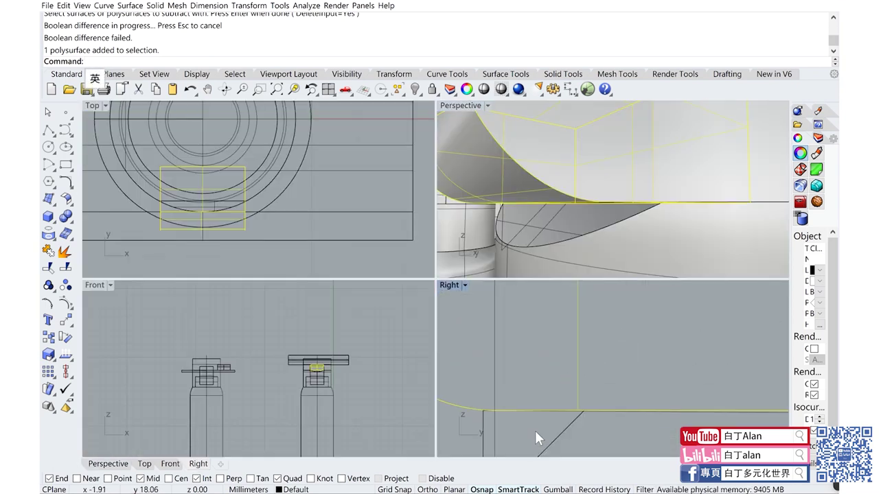
scroll(535, 430, up, 2)
scroll(488, 385, up, 2)
scroll(555, 357, up, 1)
scroll(555, 357, up, 2)
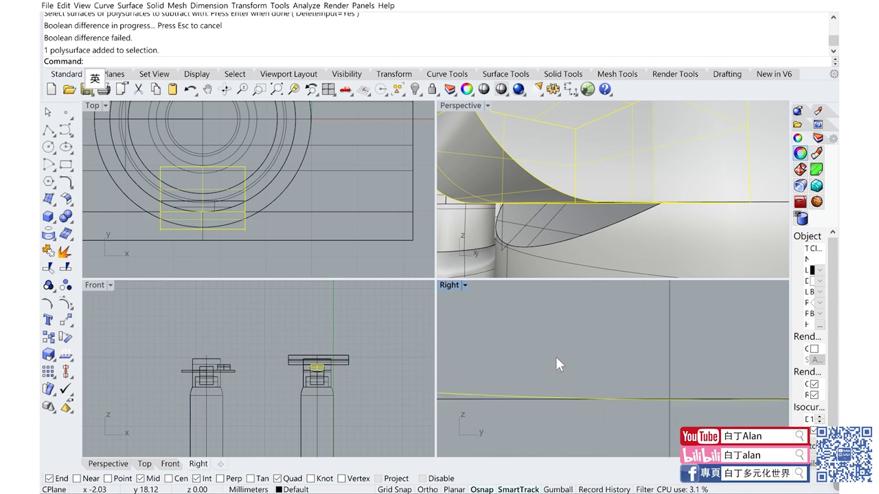
scroll(556, 356, down, 2)
scroll(577, 379, down, 2)
scroll(575, 369, up, 2)
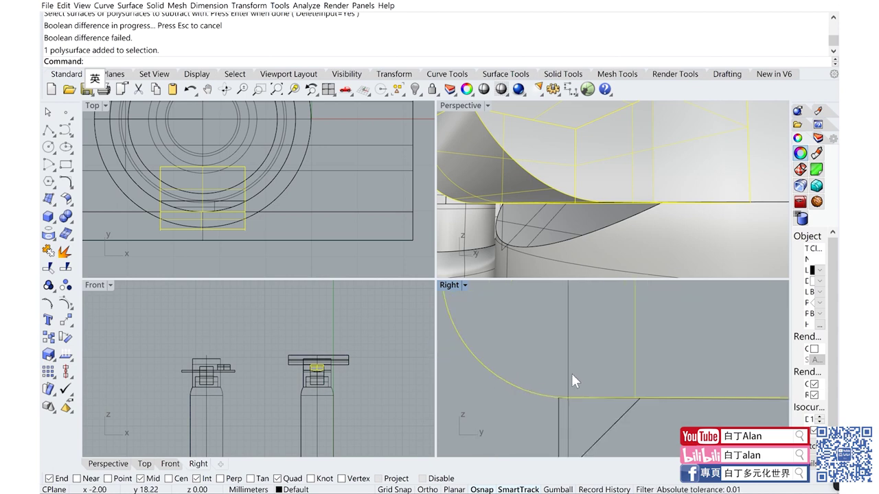
scroll(533, 392, up, 2)
scroll(541, 391, up, 2)
scroll(541, 389, down, 3)
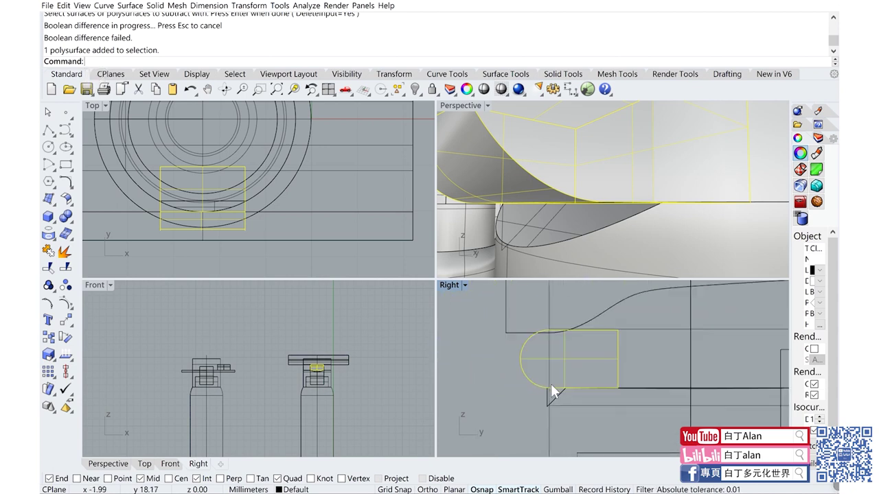
scroll(556, 334, up, 1)
Step: Undo an accidental move, maximize Perspective, and select the lid cylinder and hinge barrel
drag(575, 355, 563, 349)
key(ctrl+z)
click(468, 357)
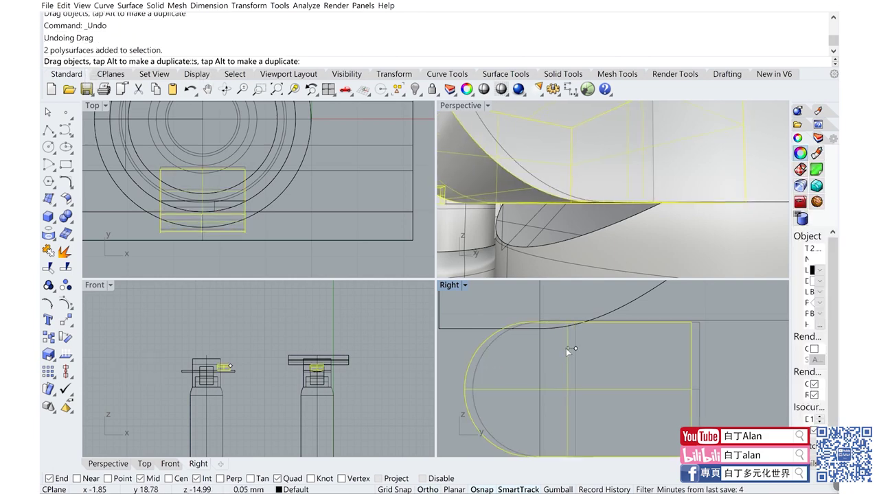
double_click(453, 105)
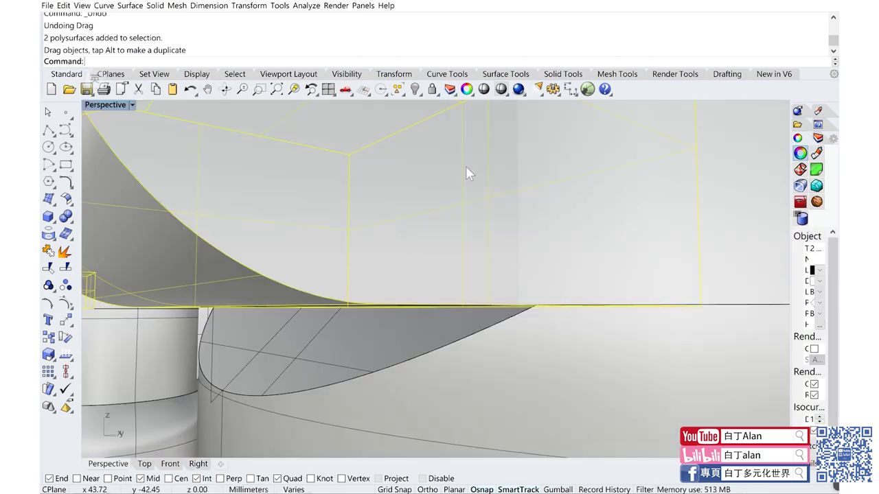
scroll(466, 169, up, 3)
key(Escape)
click(552, 274)
shift+click(412, 275)
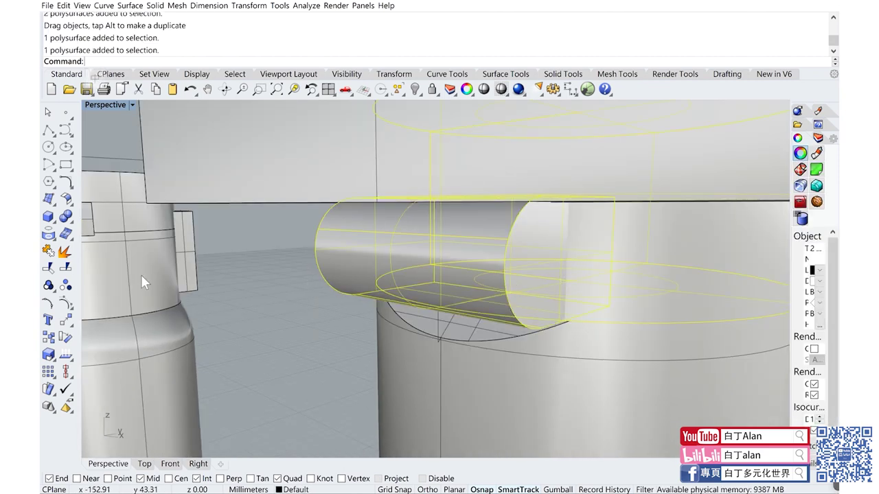
Step: BooleanUnion the hinge barrel with the lid cylinder and orbit to check the merged solid
click(66, 217)
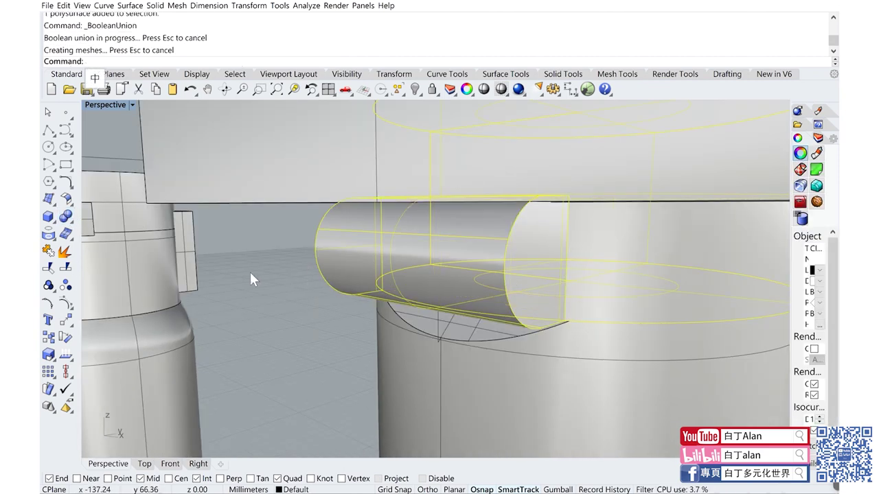
click(501, 269)
right_drag(508, 273, 496, 269)
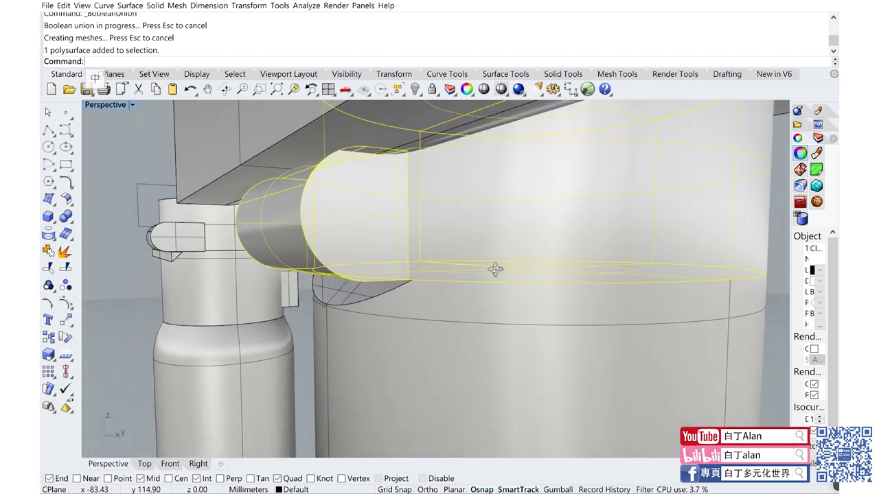
scroll(382, 275, up, 3)
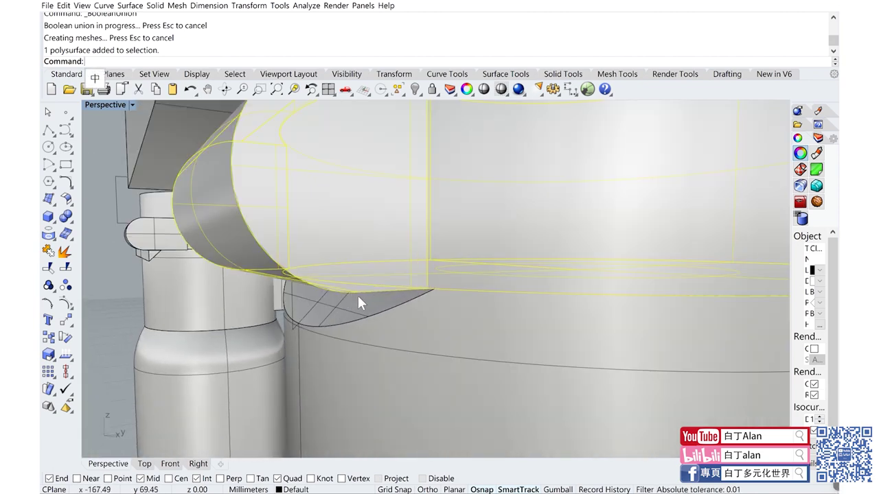
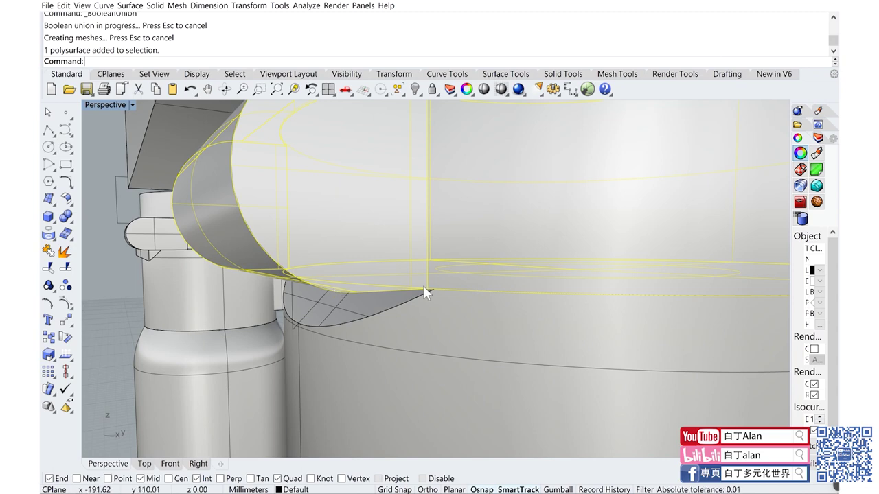
Step: Subtract the large box from the bottle's cap with Boolean Difference
scroll(423, 285, down, 5)
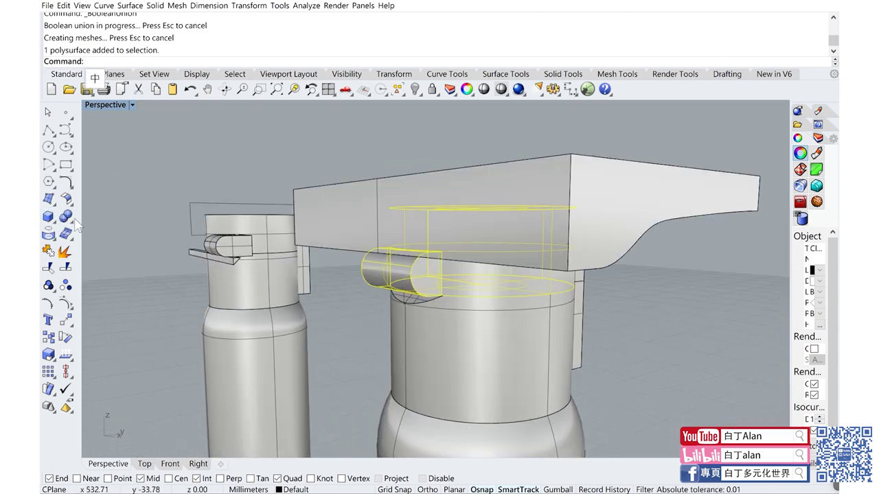
click(75, 222)
click(88, 226)
click(452, 207)
key(Return)
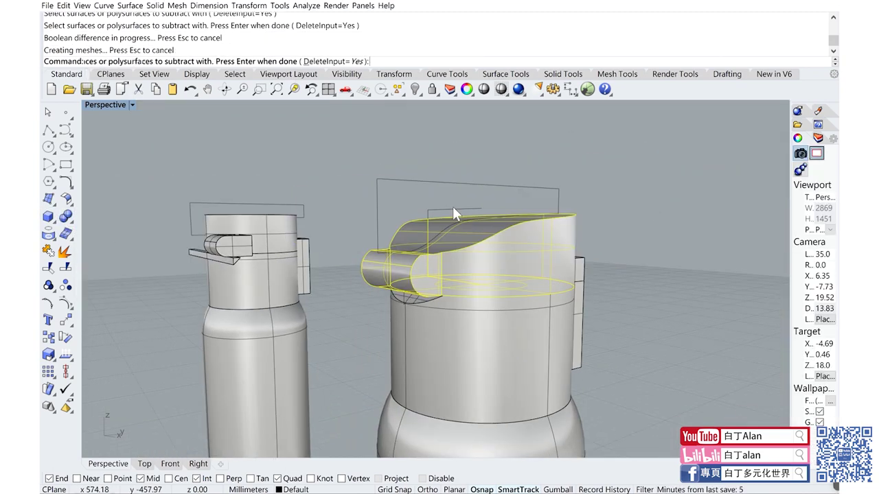
Step: Switch the viewport to Shaded display and orbit around the carved cap
right_drag(664, 216, 649, 237)
scroll(432, 340, up, 5)
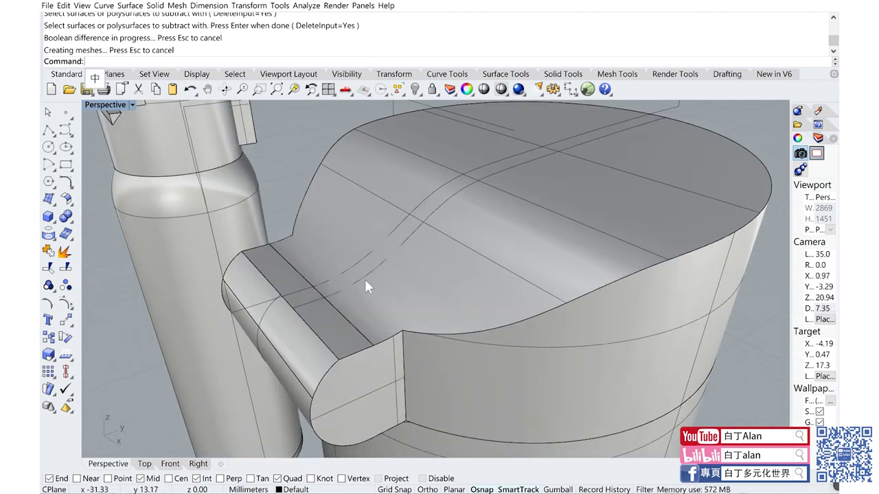
click(484, 90)
scroll(428, 197, down, 2)
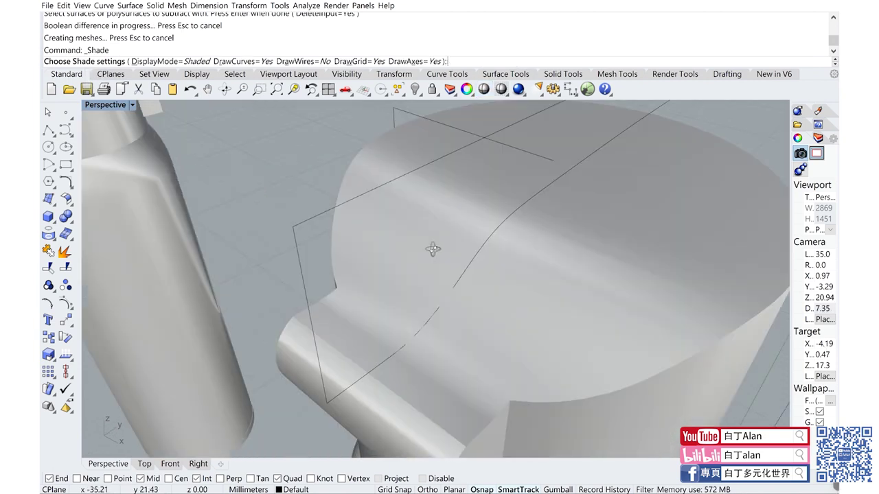
right_drag(428, 196, 447, 216)
scroll(350, 271, down, 2)
key(Escape)
right_drag(370, 211, 289, 228)
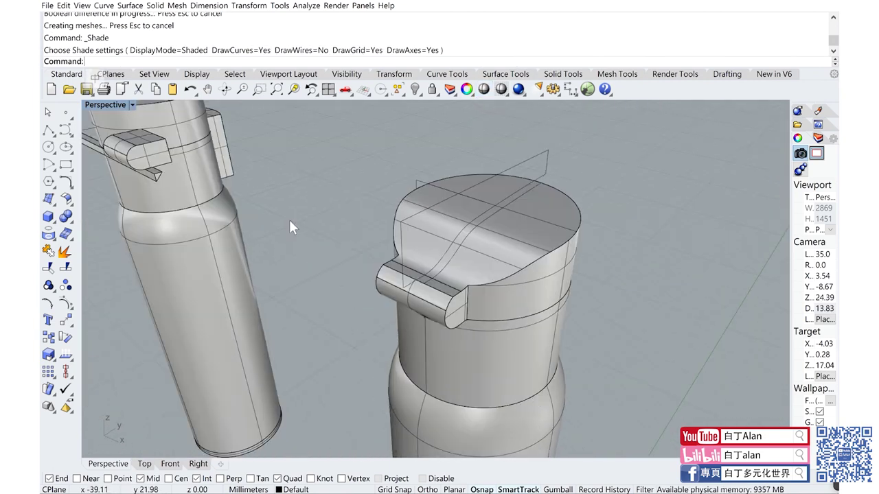
Step: Try a Fillet Edge on the cap edge at the default radius of 1
click(74, 231)
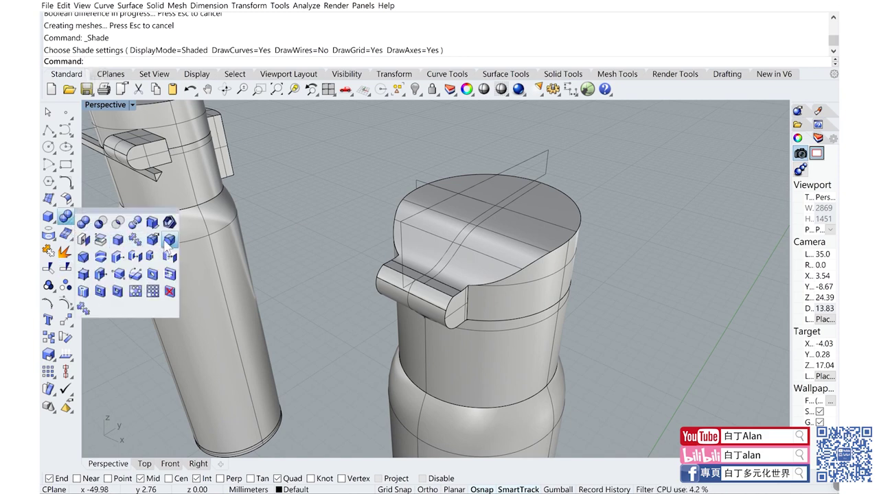
click(169, 248)
scroll(488, 307, up, 2)
scroll(440, 337, up, 2)
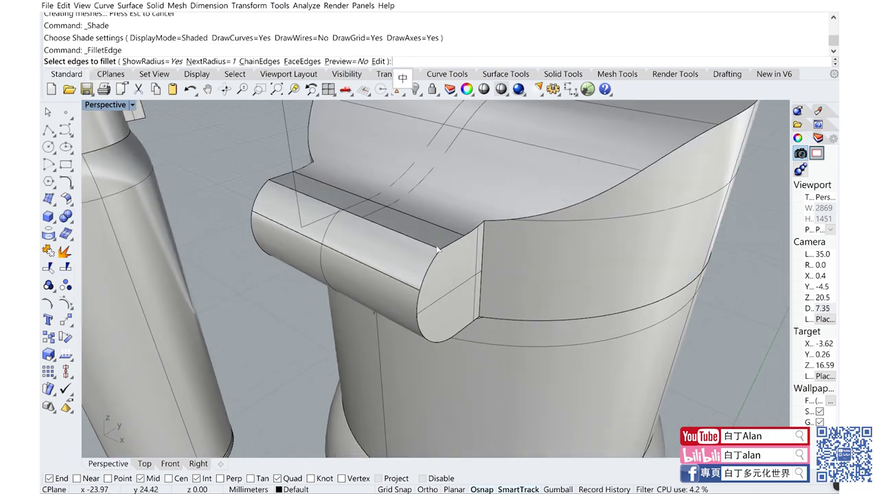
click(431, 253)
key(Return)
key(Return)
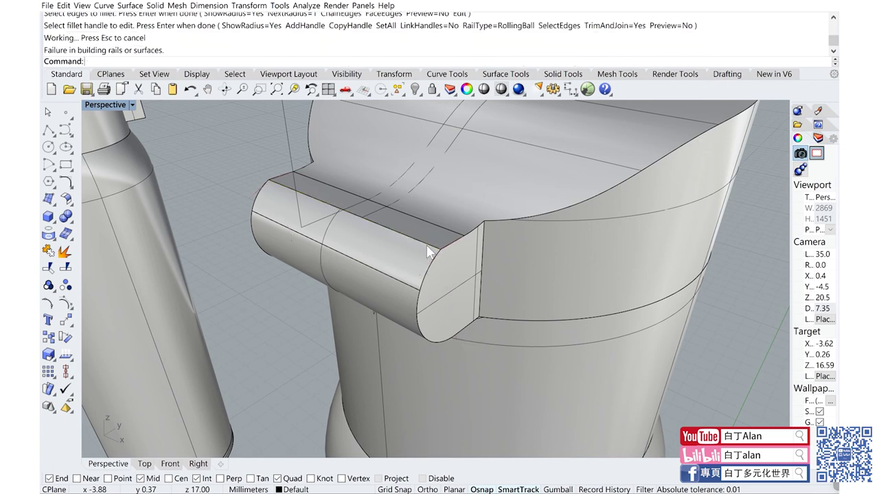
Step: Retry filleting the hinge block's top edge with a 0.5 radius
key(Return)
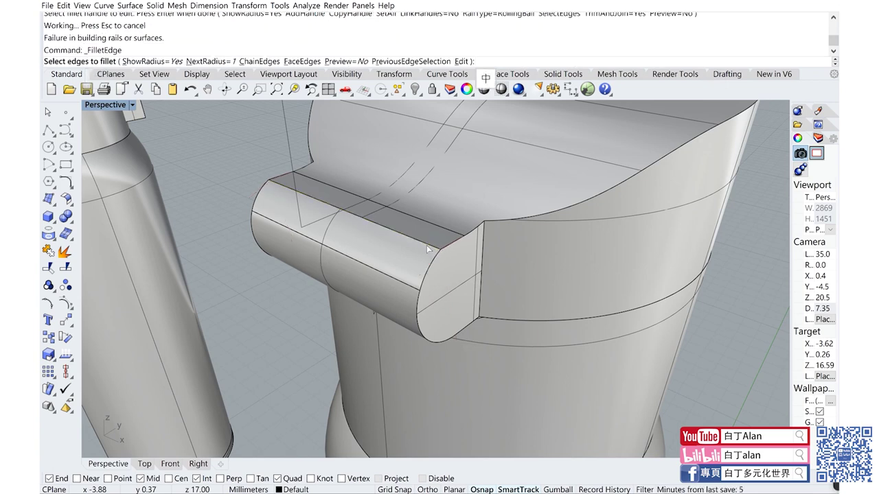
click(427, 246)
key(Return)
key(Return)
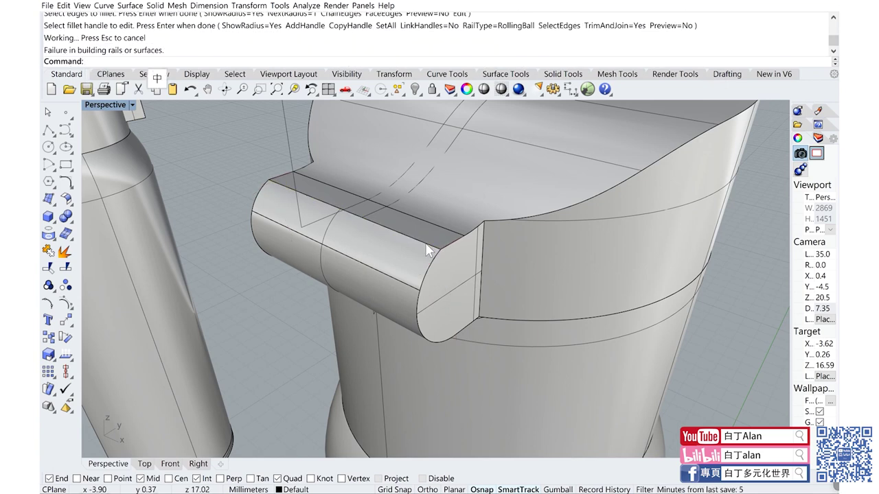
key(Return)
text(0.5)
key(Return)
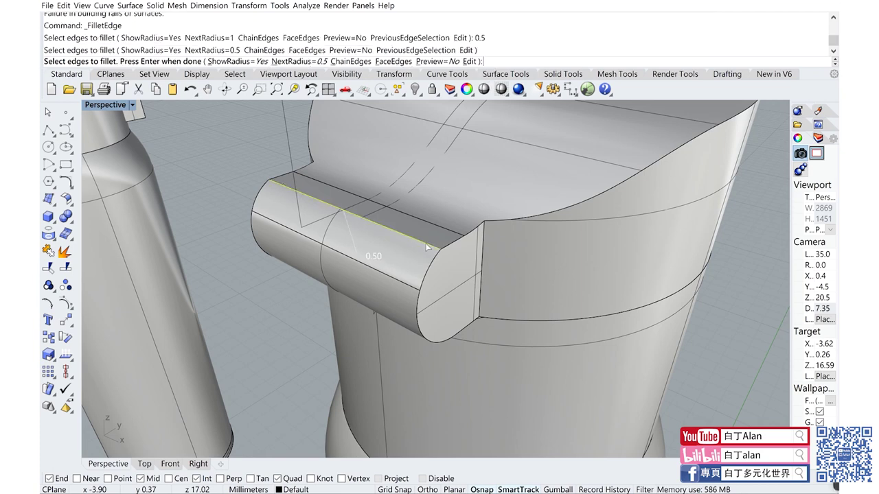
click(426, 247)
key(Return)
Step: Fillet the hinge block's top edge at radius 0.1, then undo it
key(Return)
key(Return)
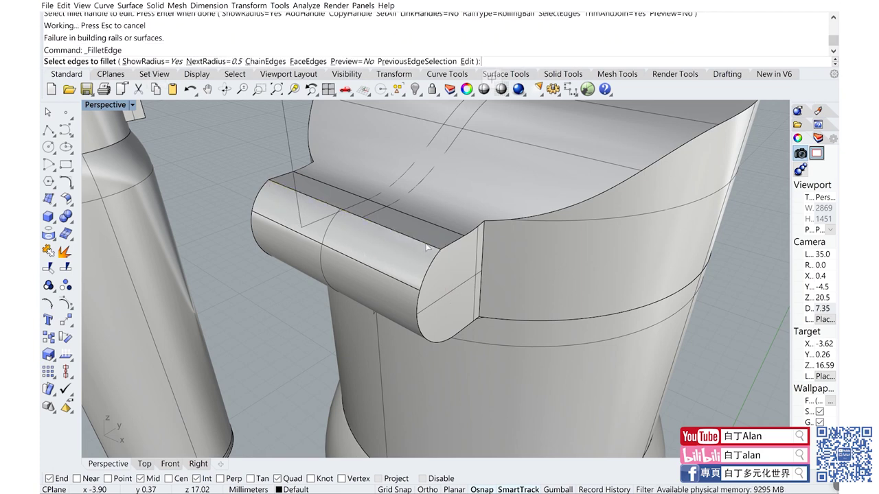
text(0.1)
key(Return)
click(427, 247)
key(Return)
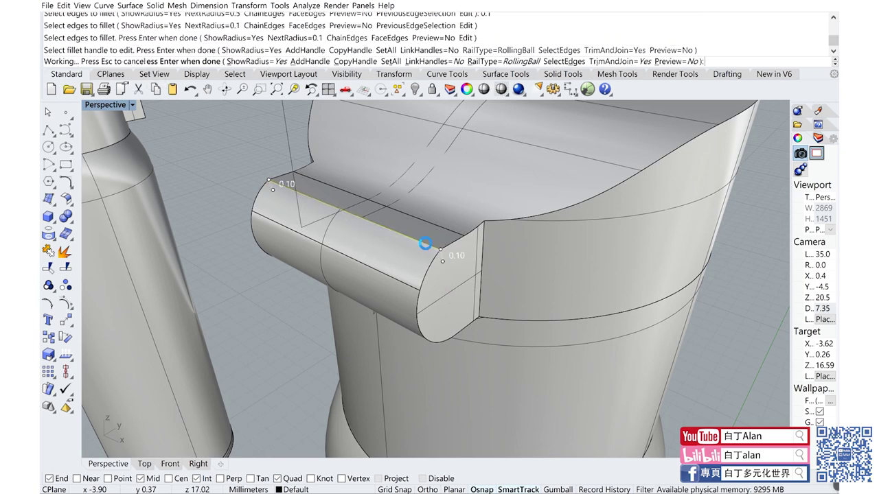
key(Return)
right_drag(425, 242, 408, 246)
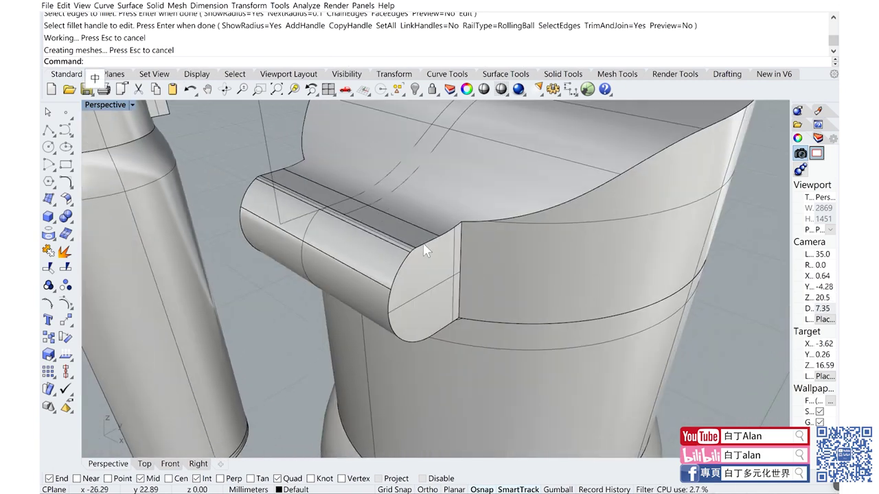
key(ctrl+z)
Step: Fillet the hinge block's top edge with a 0.3 radius and refresh the shaded view
key(Return)
text(3)
key(Return)
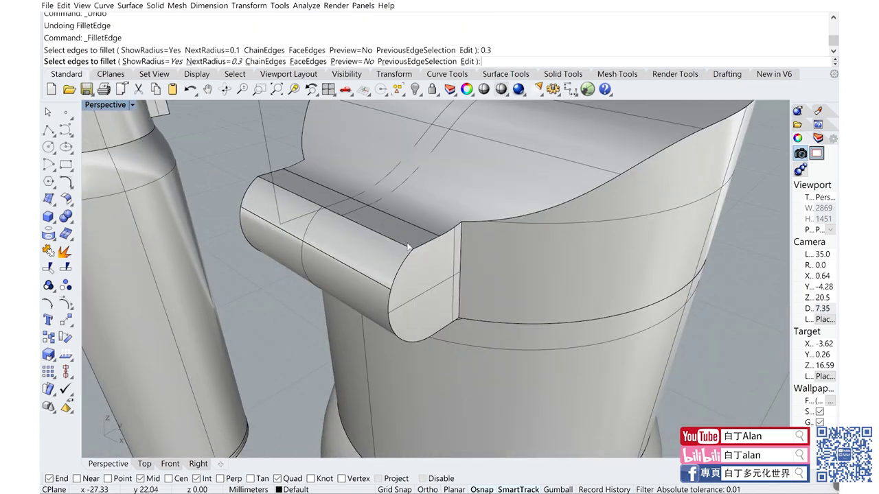
click(408, 246)
key(Return)
key(Return)
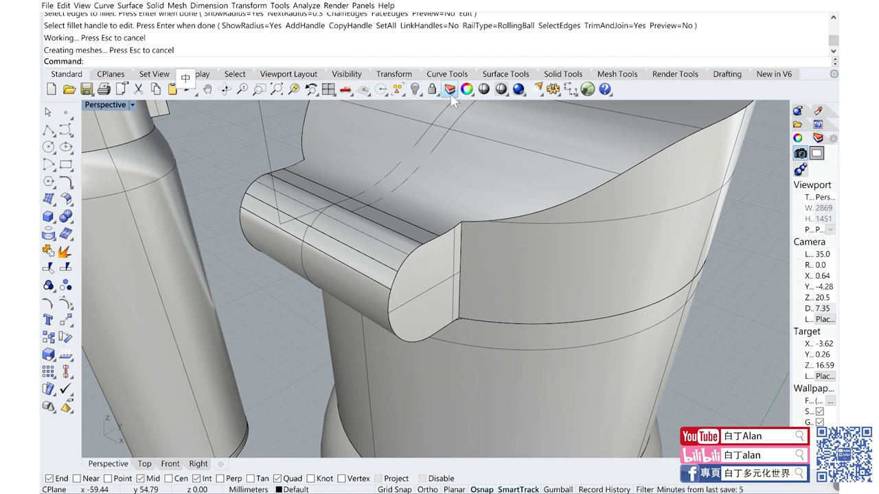
click(485, 90)
mouse_move(473, 197)
right_down()
mouse_move(467, 186)
mouse_move(474, 206)
mouse_move(619, 376)
mouse_move(640, 285)
mouse_move(412, 302)
mouse_move(405, 241)
mouse_move(462, 221)
mouse_move(409, 366)
mouse_move(382, 350)
right_up()
scroll(405, 240, down, 3)
scroll(463, 221, up, 5)
scroll(462, 217, down, 3)
scroll(435, 236, down, 5)
scroll(383, 355, up, 5)
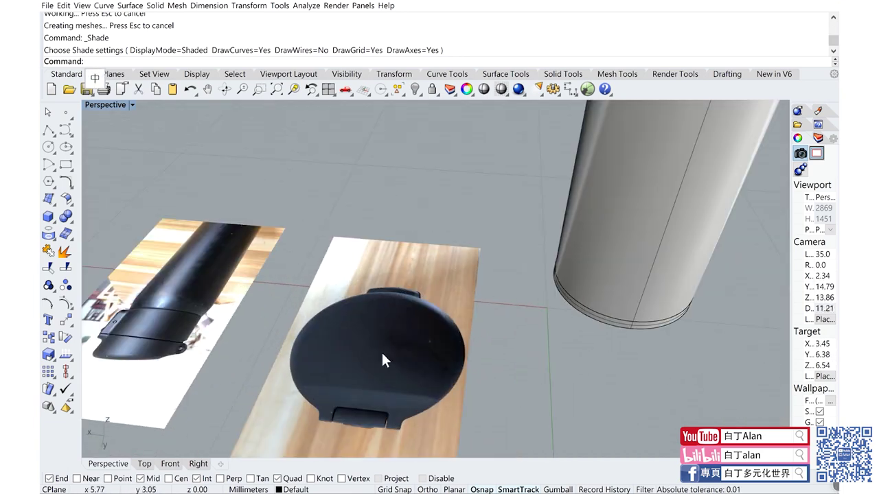
scroll(329, 350, down, 5)
right_drag(435, 320, 485, 111)
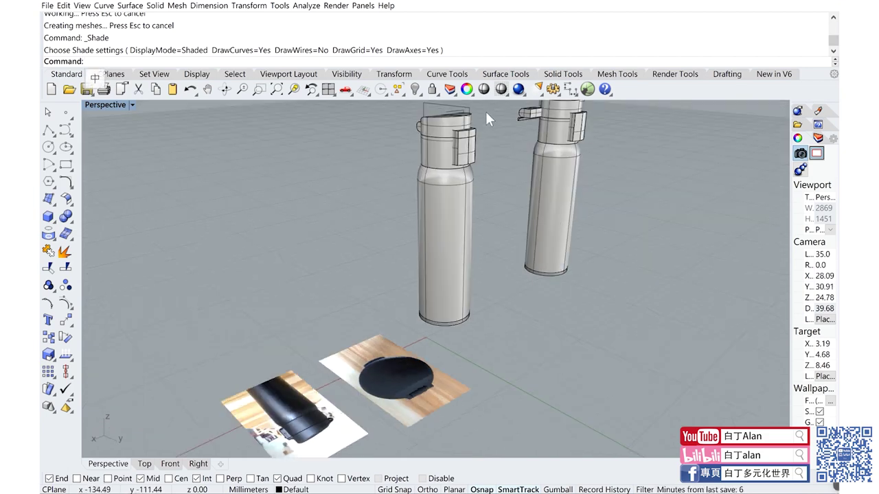
scroll(349, 224, up, 5)
scroll(342, 209, up, 3)
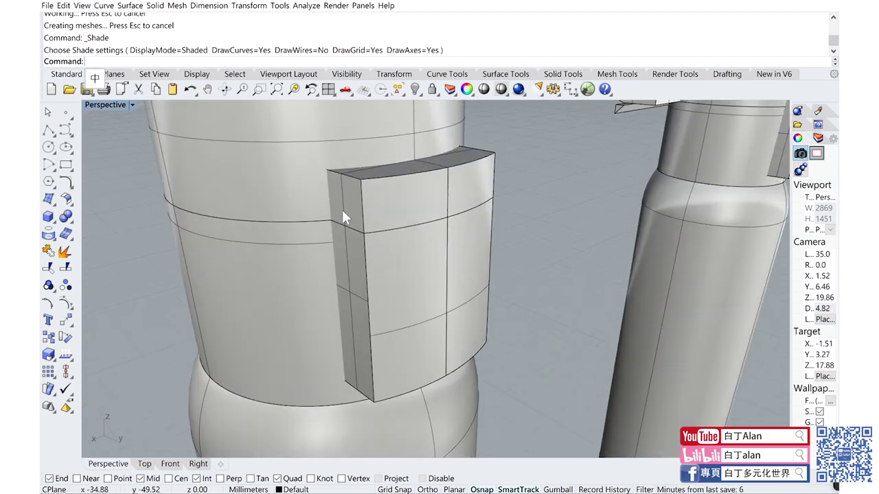
Step: Fillet the clip block's top-left edge, then its top-right and a bottom edge
click(71, 224)
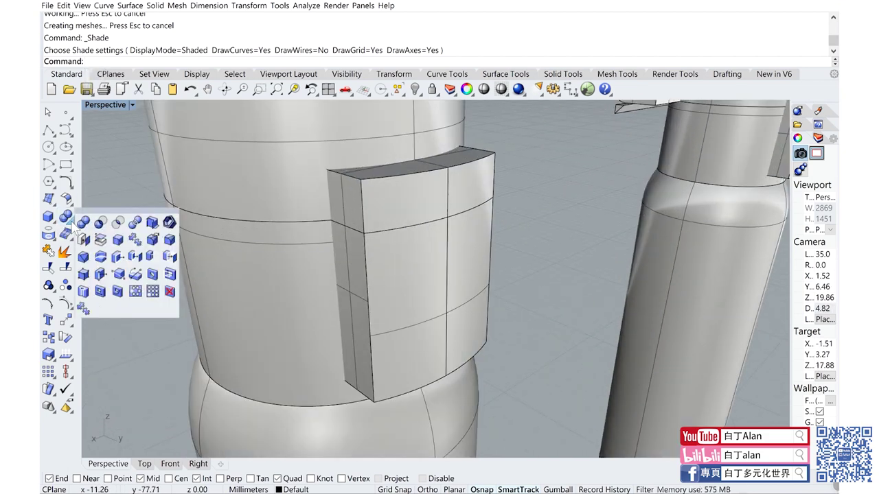
click(169, 239)
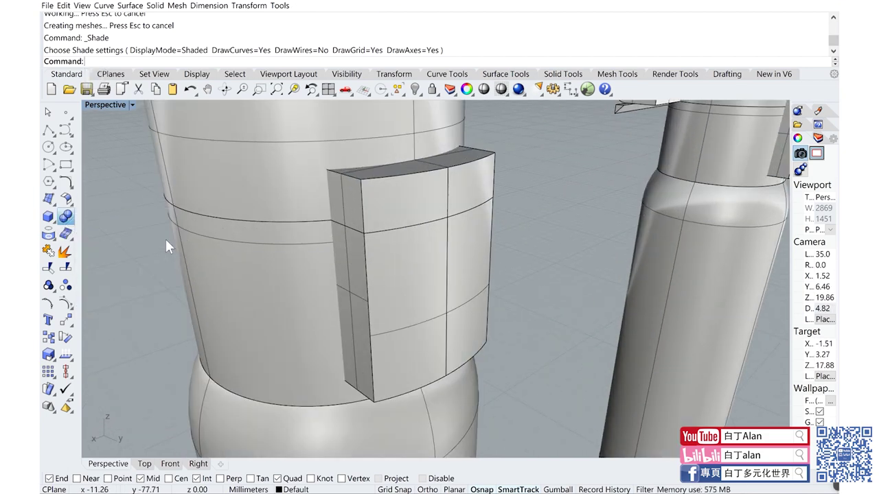
click(354, 181)
key(Return)
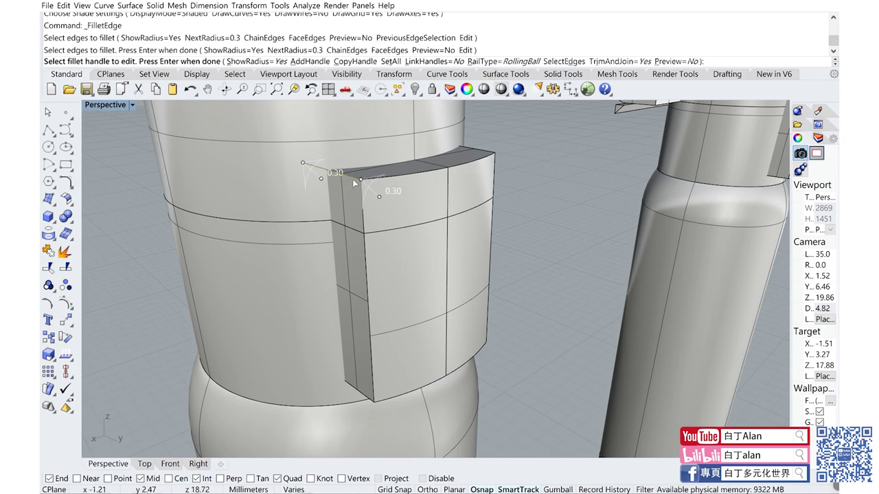
key(Return)
key(Return)
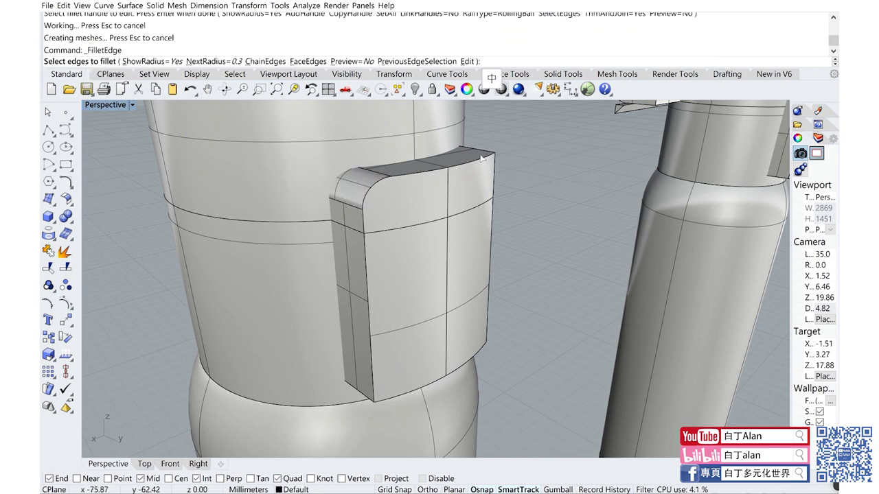
click(480, 158)
key(Return)
key(Return)
key(Return)
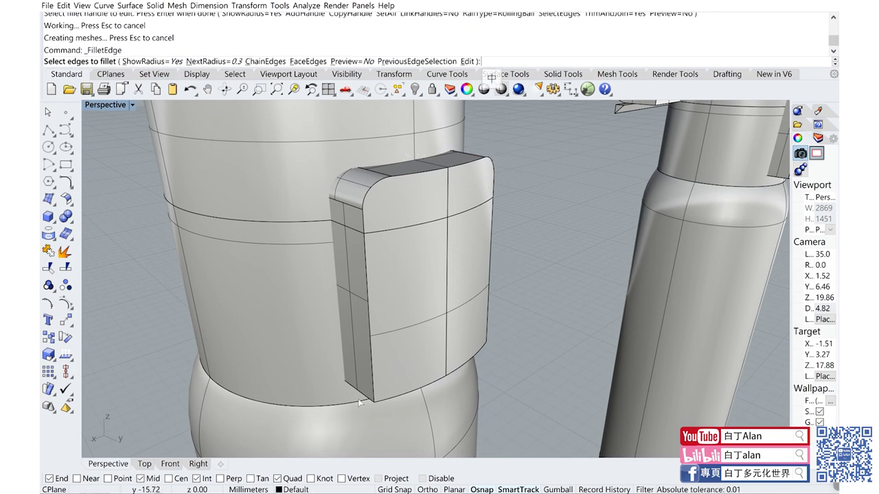
click(358, 403)
click(376, 449)
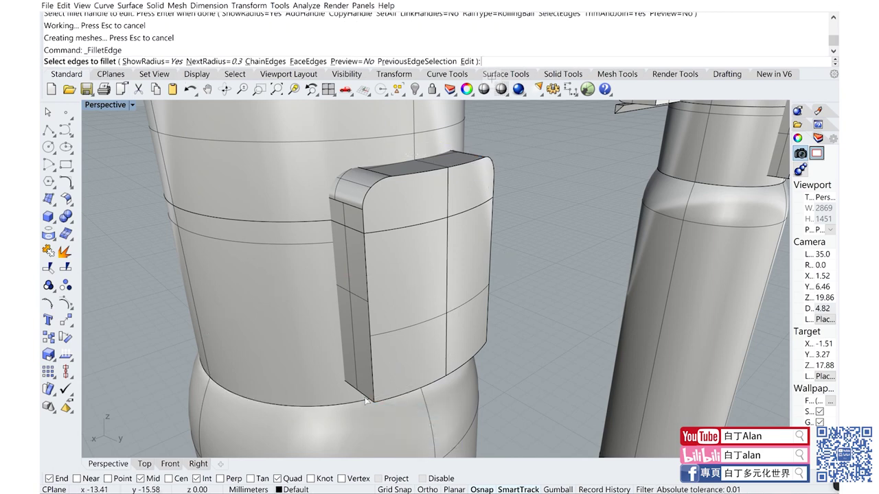
mouse_move(367, 400)
right_down()
mouse_move(484, 370)
mouse_move(468, 416)
right_up()
click(469, 416)
key(Return)
key(Return)
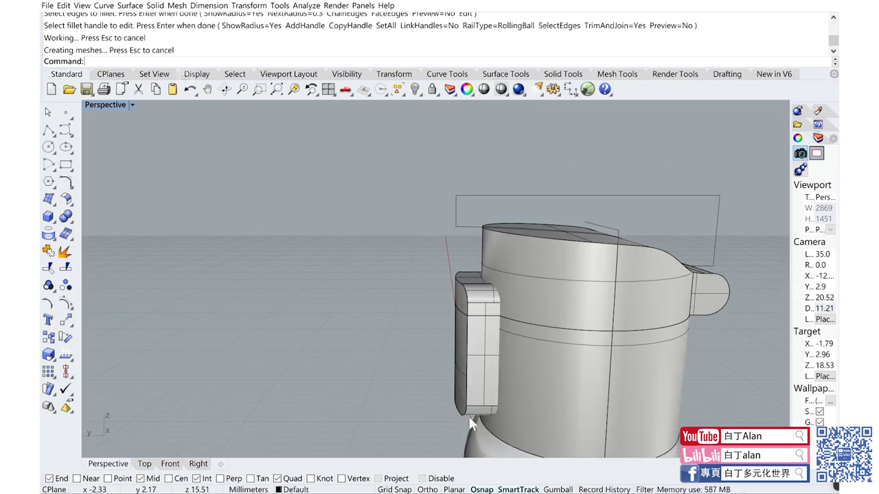
Step: Round the clip's outer edges at radius 0.2, removing duplicate and seam edges from the selection
right_click(397, 357)
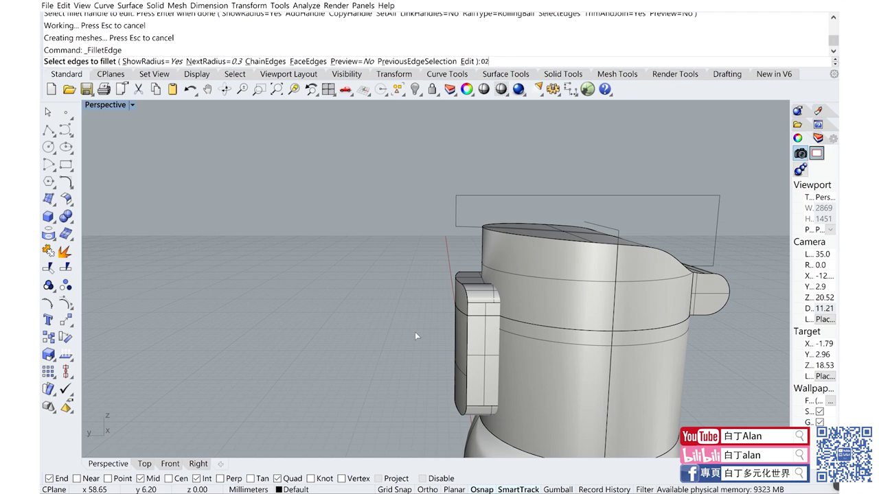
text(.2)
key(Return)
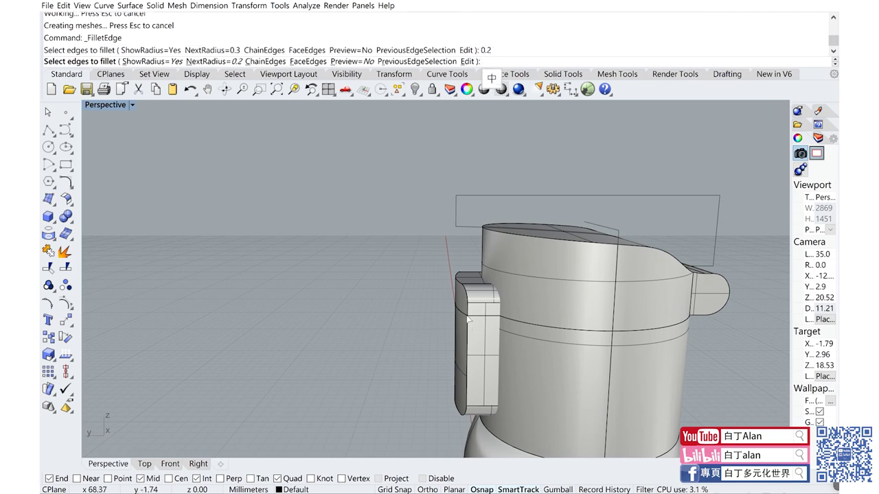
drag(430, 284, 474, 419)
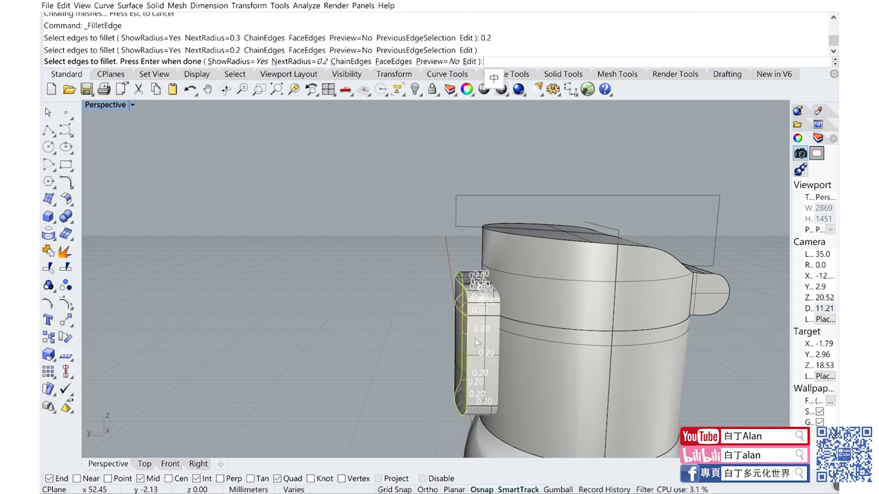
right_drag(474, 336, 514, 337)
scroll(513, 337, up, 5)
scroll(564, 300, up, 5)
scroll(412, 312, up, 5)
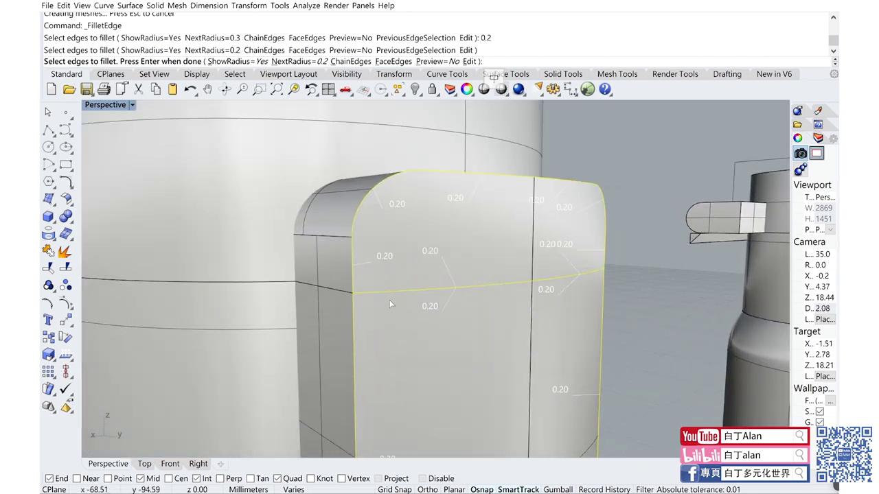
click(384, 293)
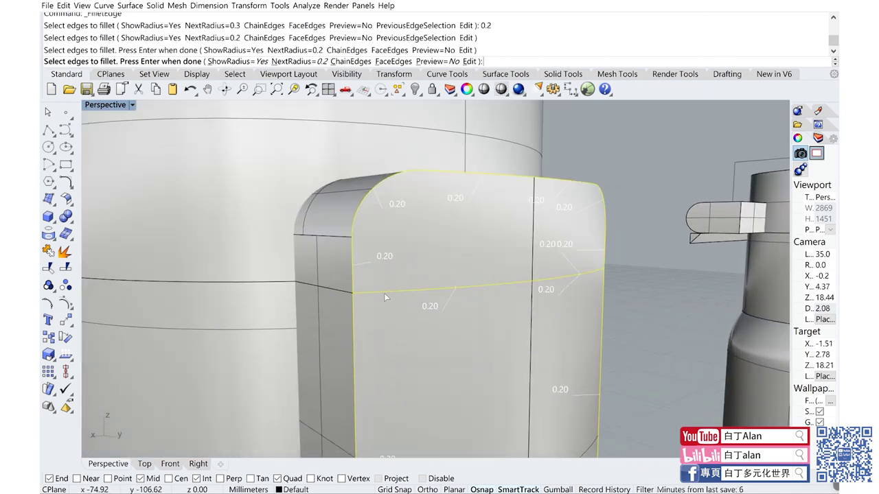
click(383, 294)
click(543, 281)
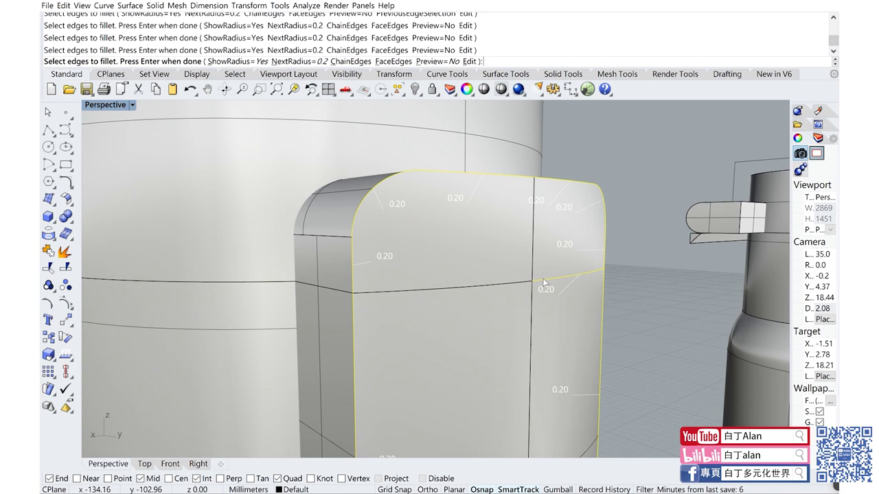
right_drag(543, 282, 485, 313)
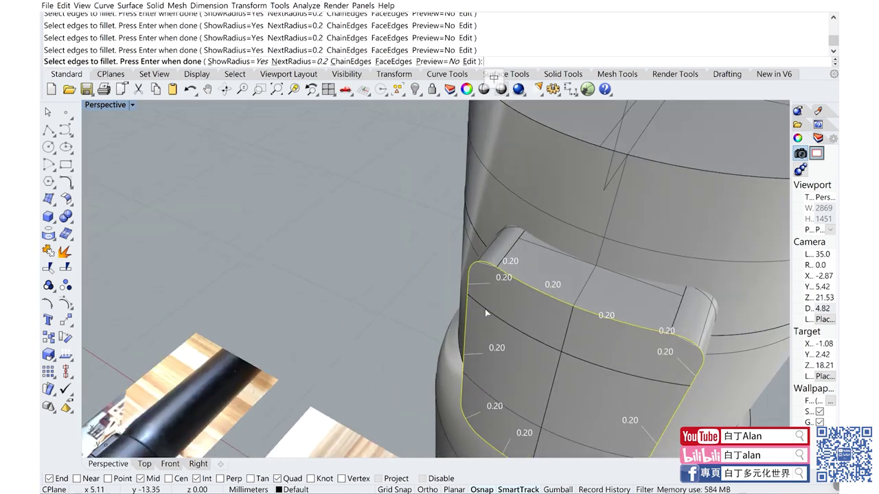
key(Return)
key(Return)
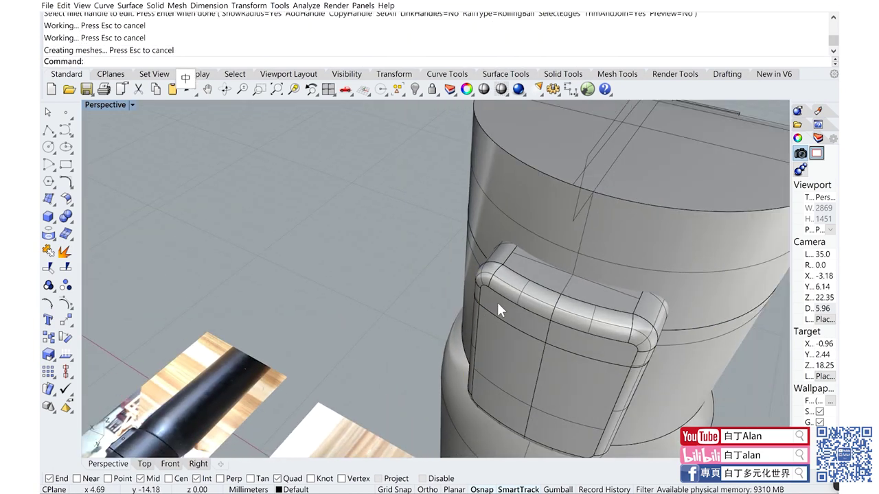
right_drag(497, 308, 432, 260)
Step: Boolean-union the filleted clip block with the lid piece
click(358, 222)
shift+click(172, 187)
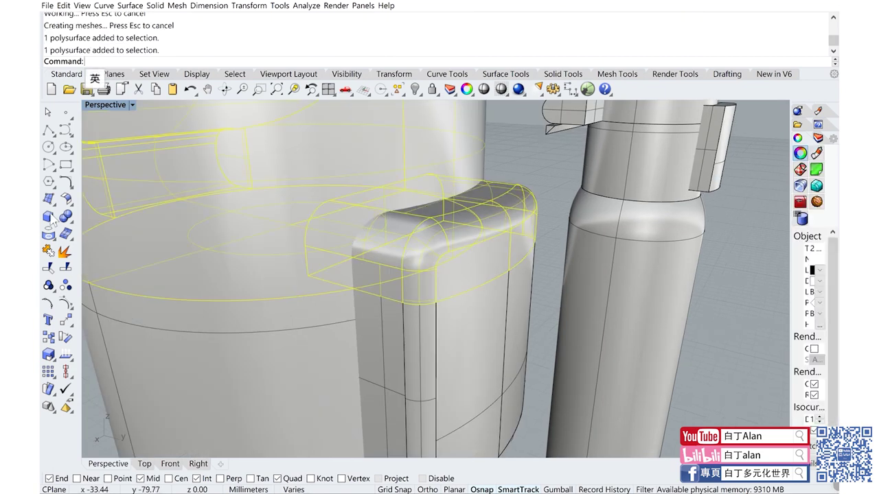
click(65, 216)
right_drag(476, 235, 160, 260)
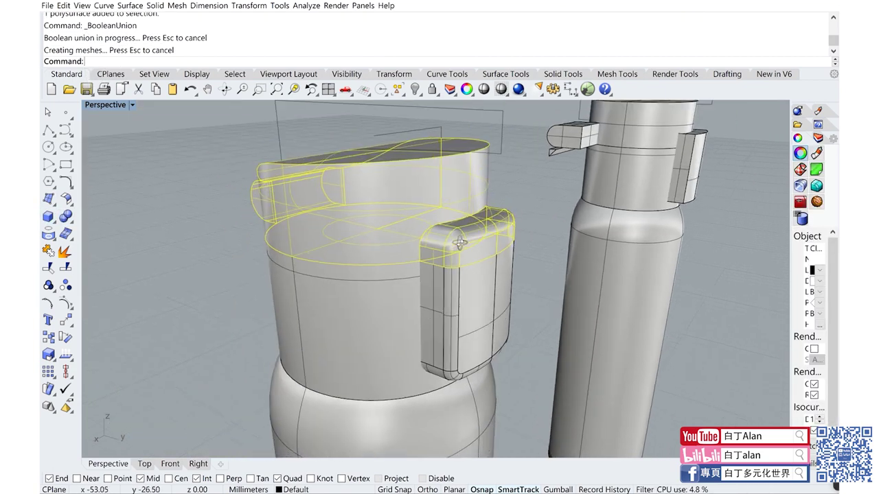
Step: Boolean-union the cap body with the clip block into one solid
click(346, 296)
shift+click(462, 299)
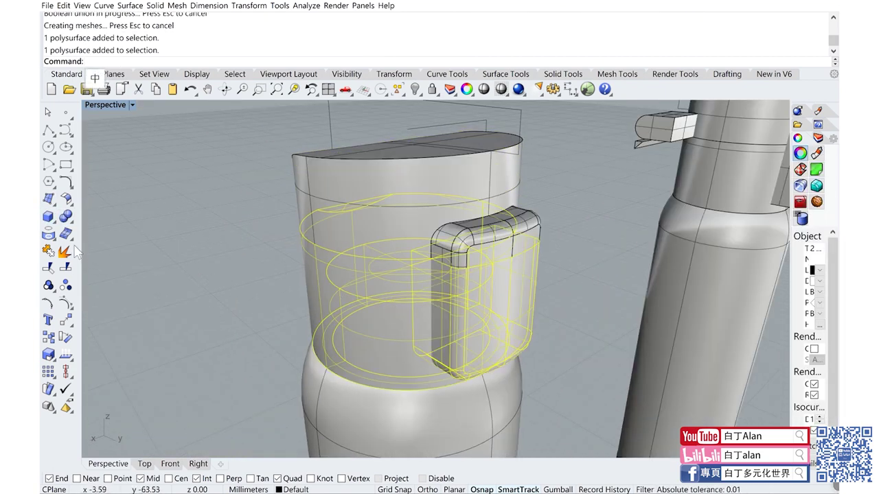
click(66, 217)
mouse_move(215, 256)
right_down()
mouse_move(150, 262)
mouse_move(202, 261)
right_up()
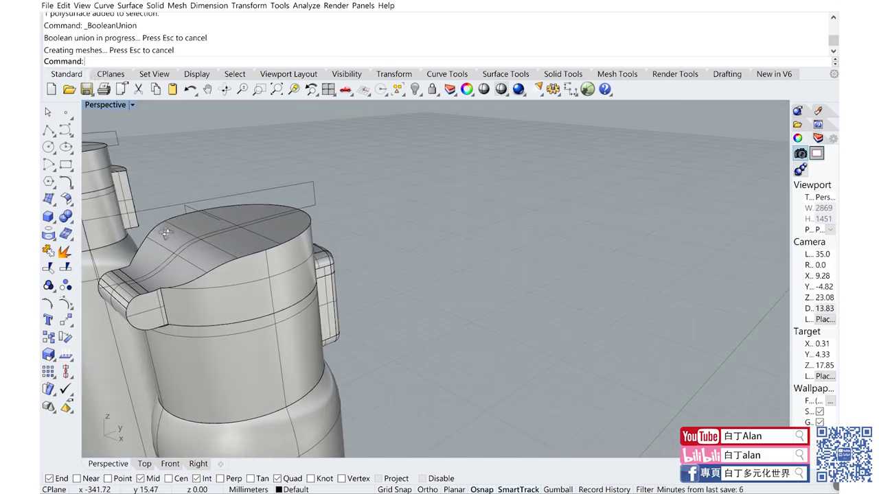
scroll(203, 261, down, 5)
scroll(131, 243, up, 3)
scroll(131, 243, up, 3)
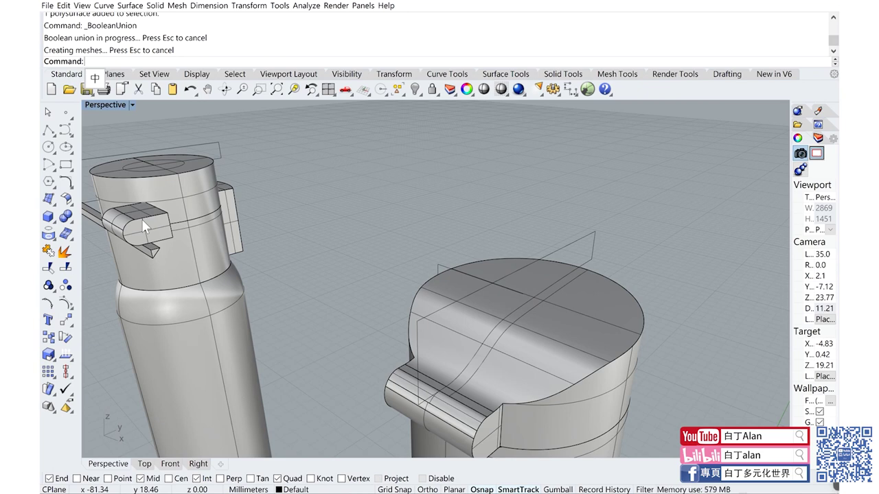
click(142, 220)
Step: In four-view layout, move the hinge block from its midpoint about 2.1 mm left in Top view
double_click(90, 105)
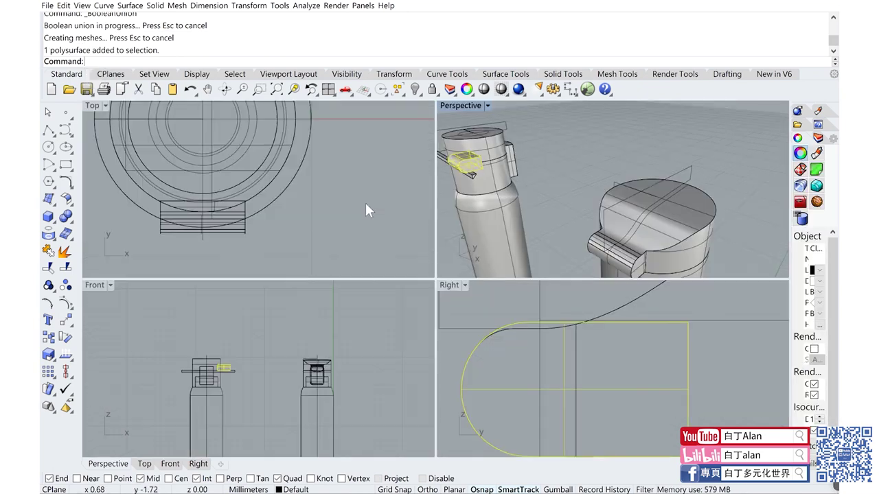
scroll(365, 204, down, 5)
scroll(199, 195, up, 5)
scroll(200, 195, up, 2)
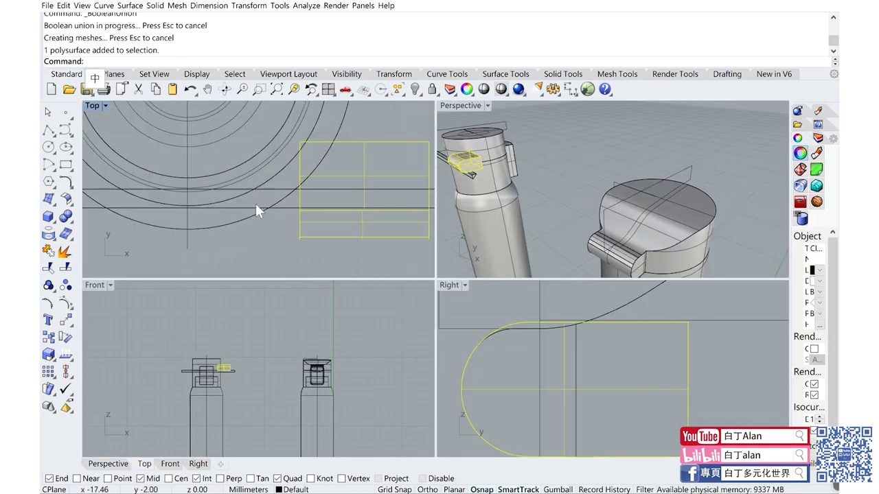
click(65, 321)
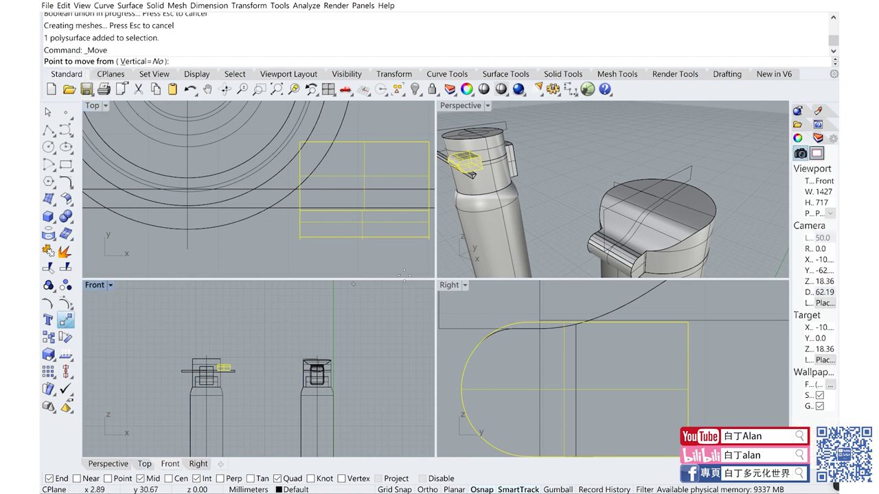
click(364, 238)
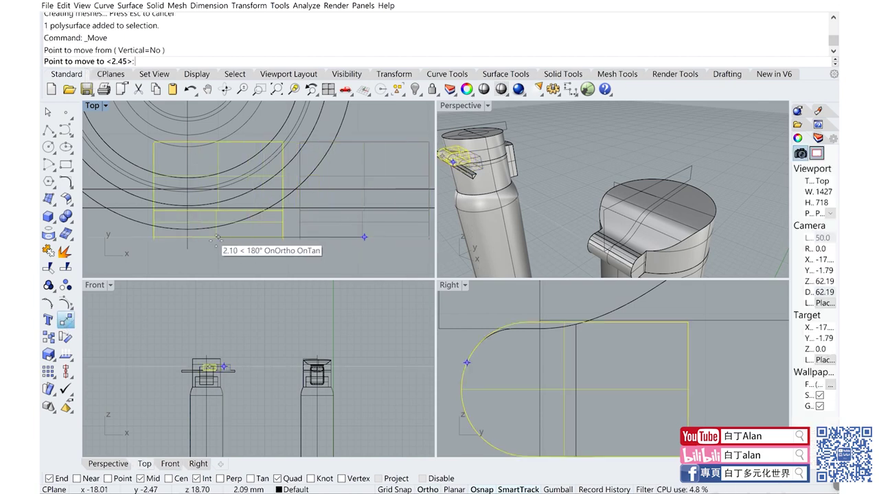
click(188, 240)
key(Escape)
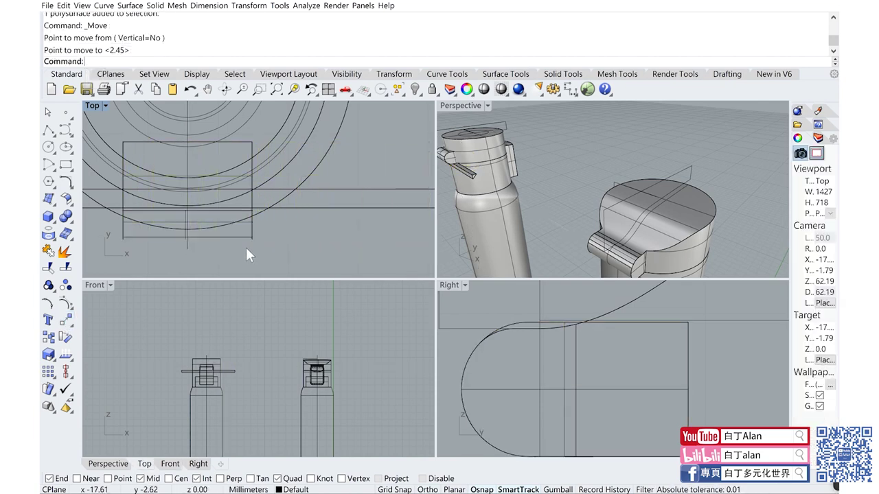
Step: Maximize the Perspective viewport and orbit to view both bottle models
double_click(447, 108)
right_drag(450, 101, 418, 253)
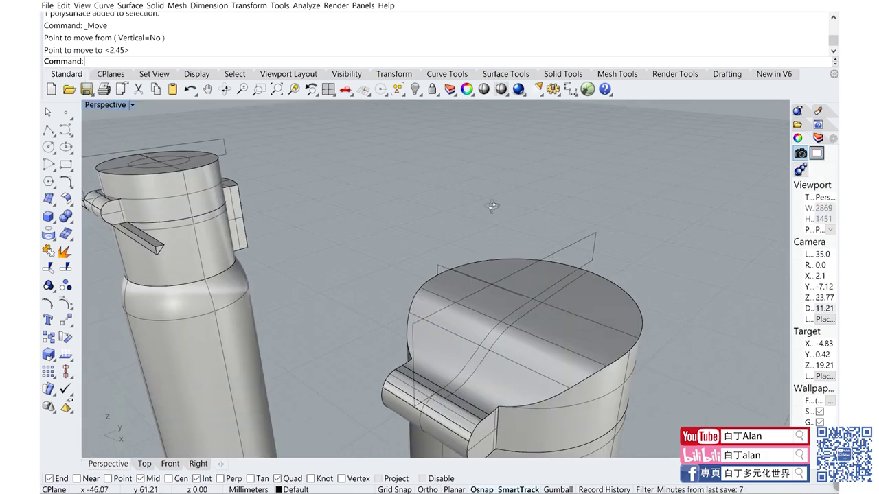
scroll(418, 253, up, 5)
click(399, 321)
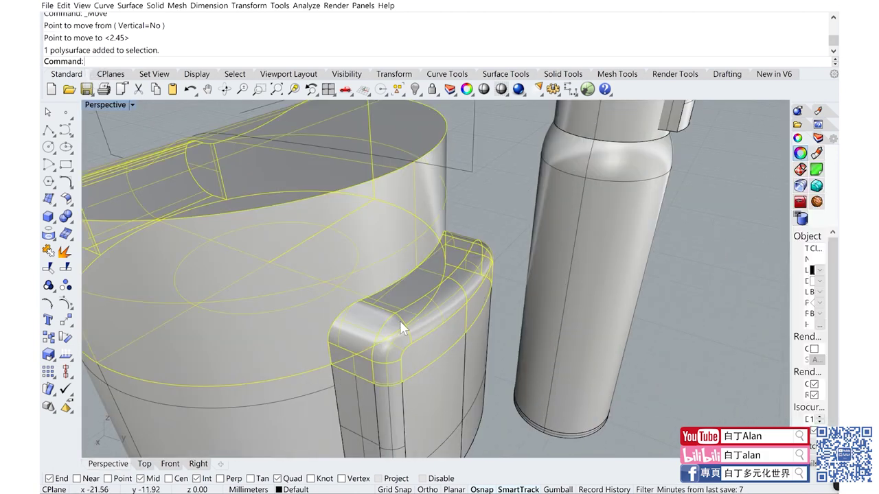
mouse_move(399, 320)
right_down()
mouse_move(372, 302)
mouse_move(485, 241)
right_up()
key(Escape)
scroll(485, 242, up, 3)
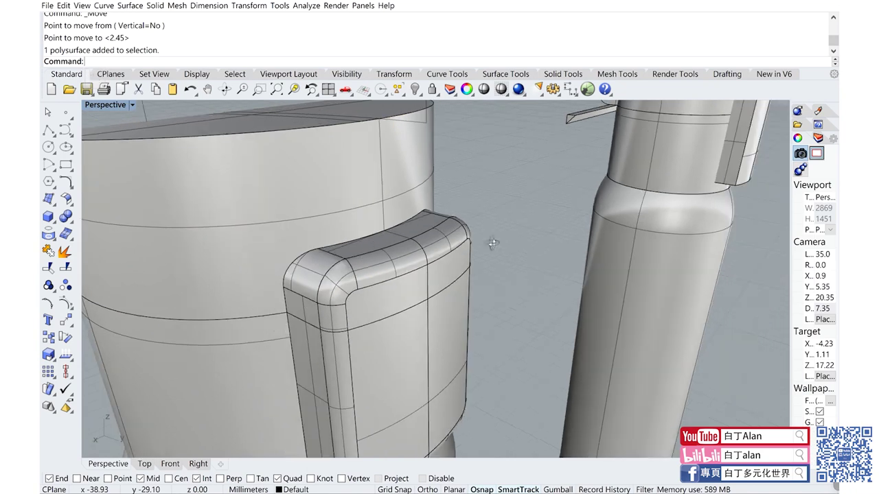
Step: Fillet the three top seam edges where the clip meets the cap body at 0.20
click(74, 232)
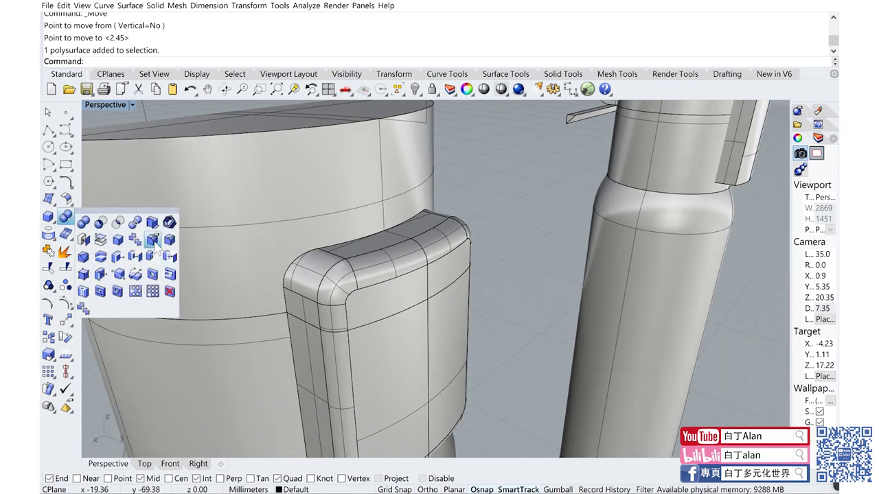
click(165, 237)
click(288, 290)
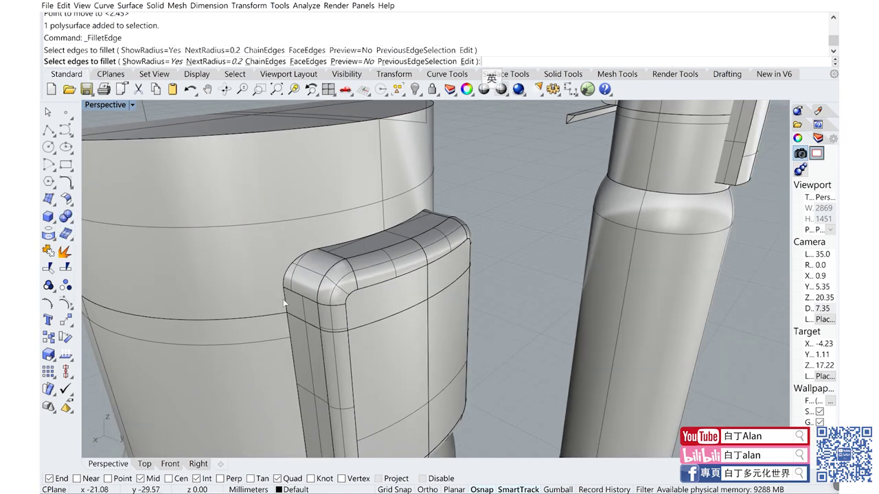
click(302, 258)
click(393, 240)
right_drag(394, 240, 373, 180)
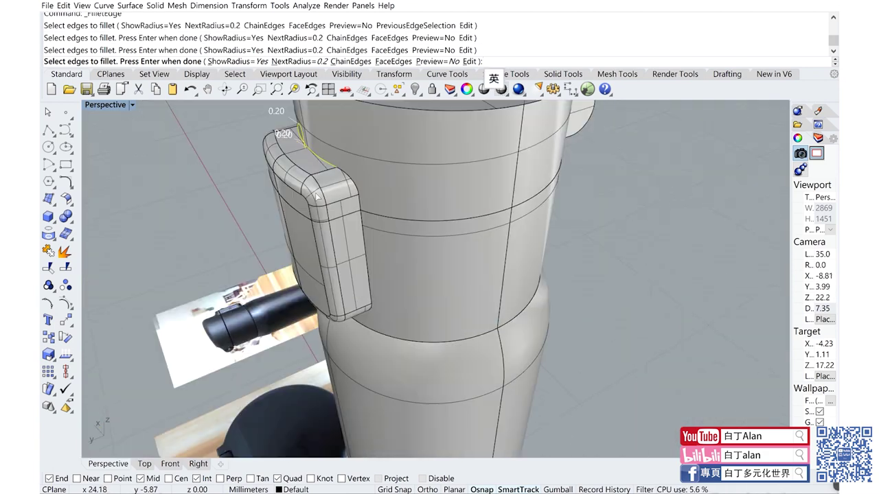
scroll(373, 180, up, 3)
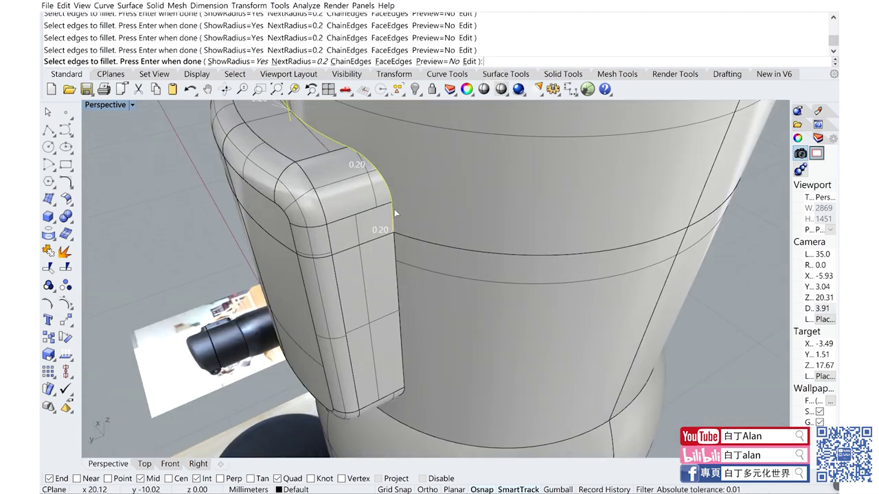
key(Return)
key(Return)
scroll(394, 217, down, 5)
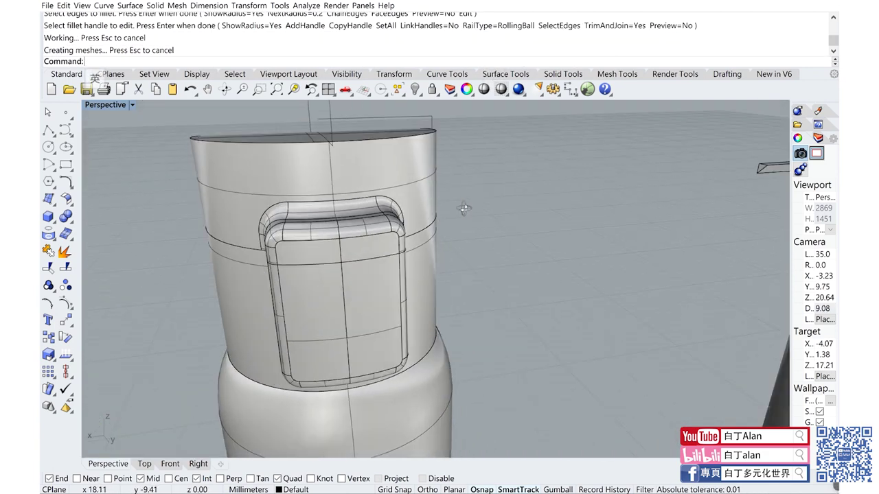
mouse_move(428, 197)
right_down()
mouse_move(309, 281)
mouse_move(381, 227)
right_up()
key(Return)
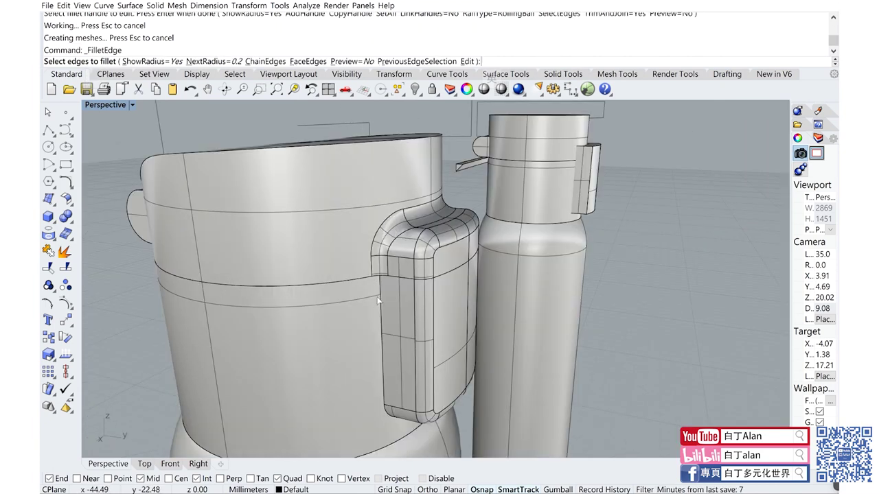
Step: Fillet the clip's side and bottom seam edges at 0.20
click(383, 329)
click(387, 415)
right_drag(388, 415, 363, 307)
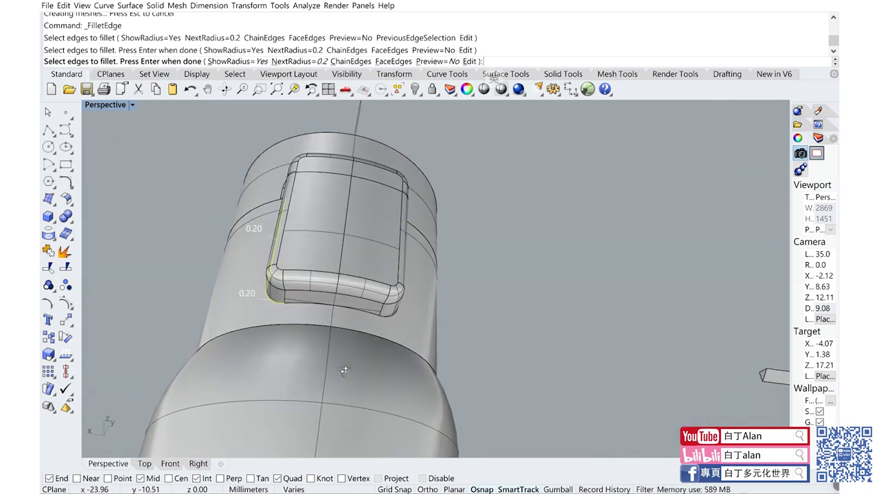
click(361, 304)
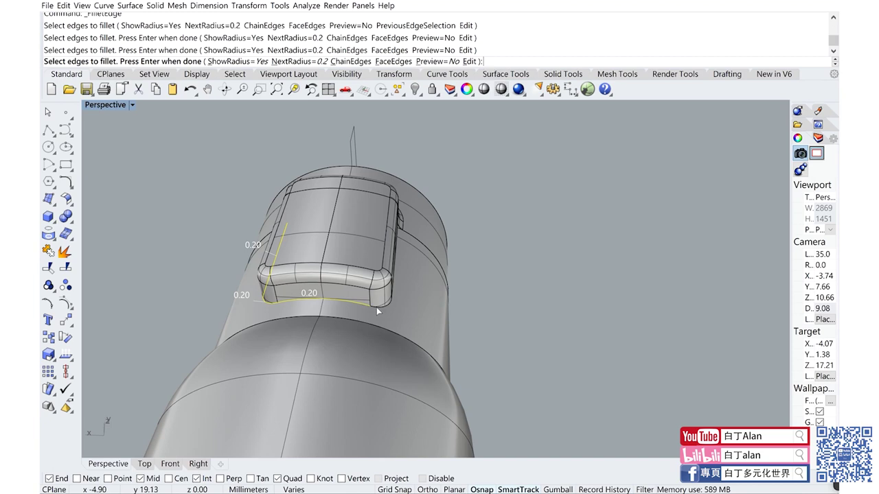
click(376, 309)
scroll(376, 309, up, 3)
right_drag(376, 309, 391, 297)
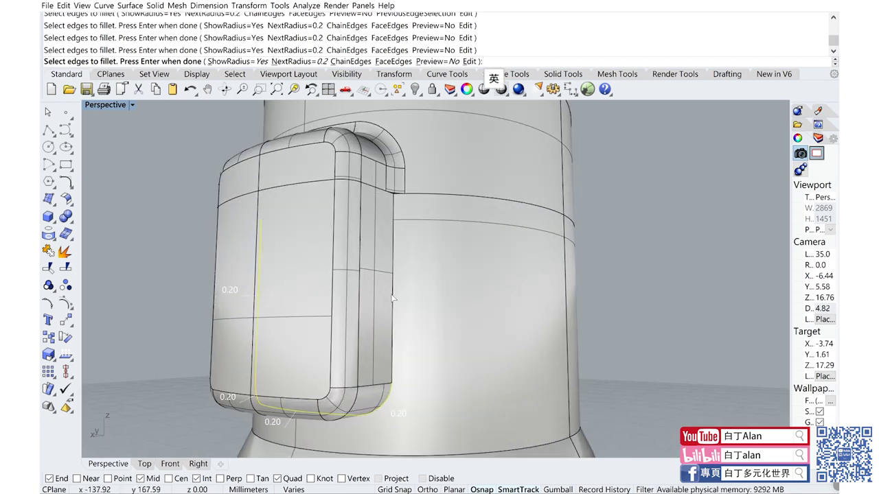
key(Return)
key(Return)
Step: Display the viewport as plain Shaded without wires and orbit around the caps
mouse_move(395, 295)
right_down()
mouse_move(417, 336)
mouse_move(493, 302)
mouse_move(407, 103)
right_up()
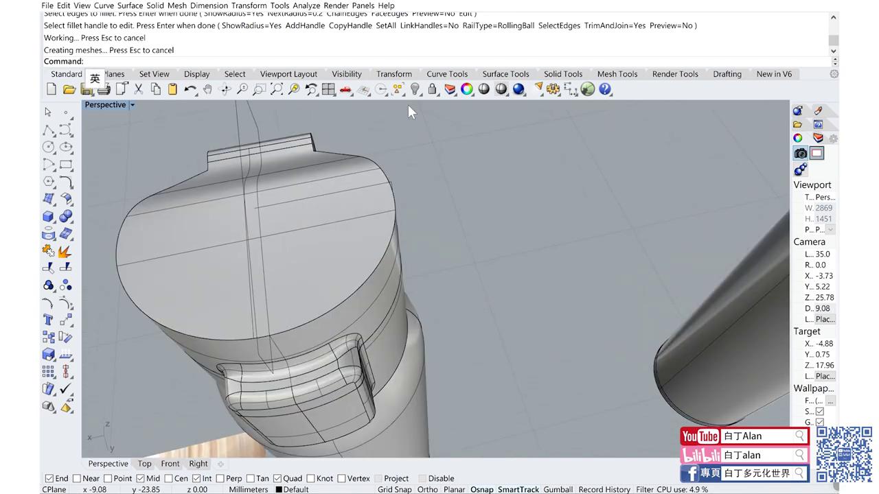
click(484, 89)
mouse_move(480, 227)
right_down()
mouse_move(553, 228)
mouse_move(584, 254)
mouse_move(559, 244)
mouse_move(481, 295)
mouse_move(426, 313)
mouse_move(362, 268)
mouse_move(456, 315)
mouse_move(438, 295)
mouse_move(404, 305)
mouse_move(425, 321)
right_up()
scroll(439, 295, up, 5)
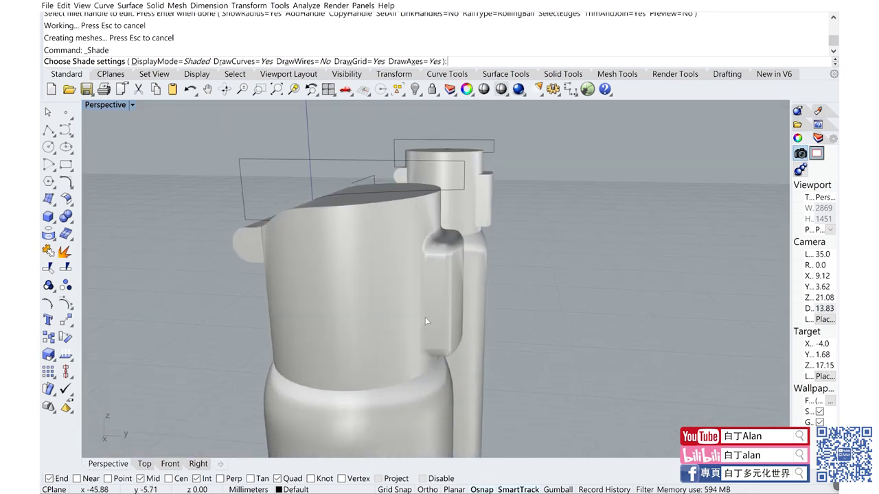
Step: Draw a small pin cylinder centred on the hinge arc, running through the first bottle's lid hinge
click(54, 220)
click(67, 222)
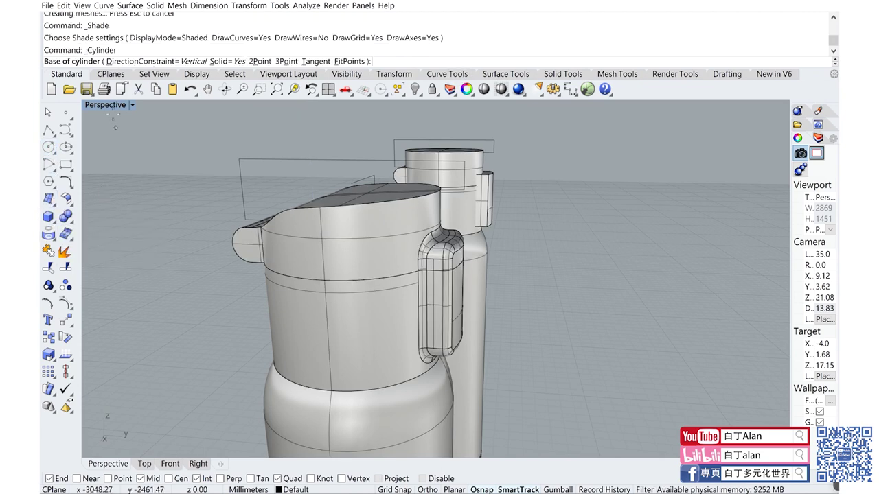
double_click(110, 107)
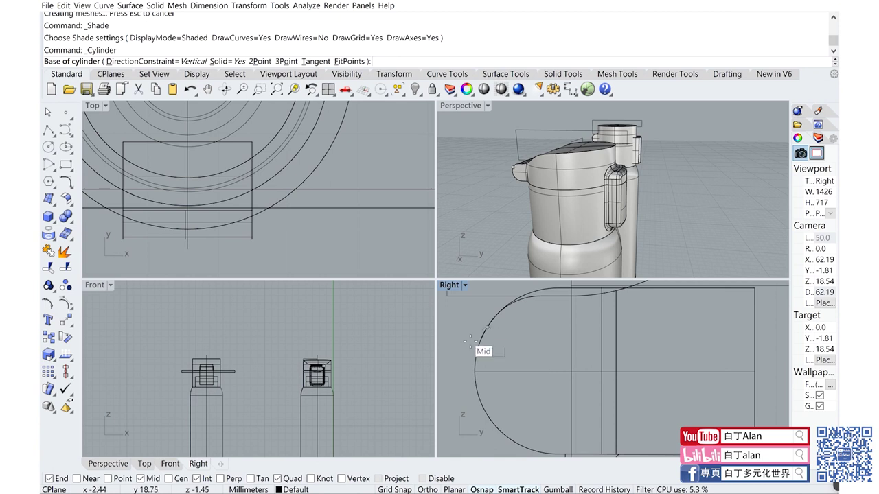
click(170, 479)
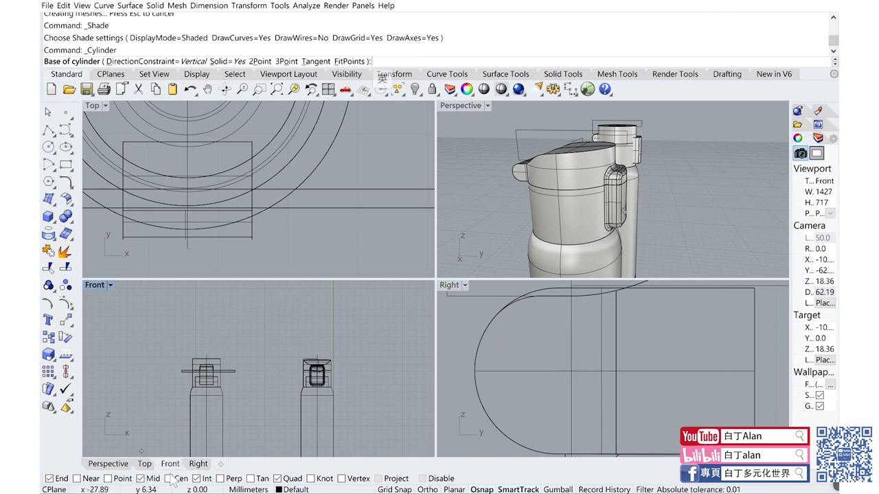
click(486, 350)
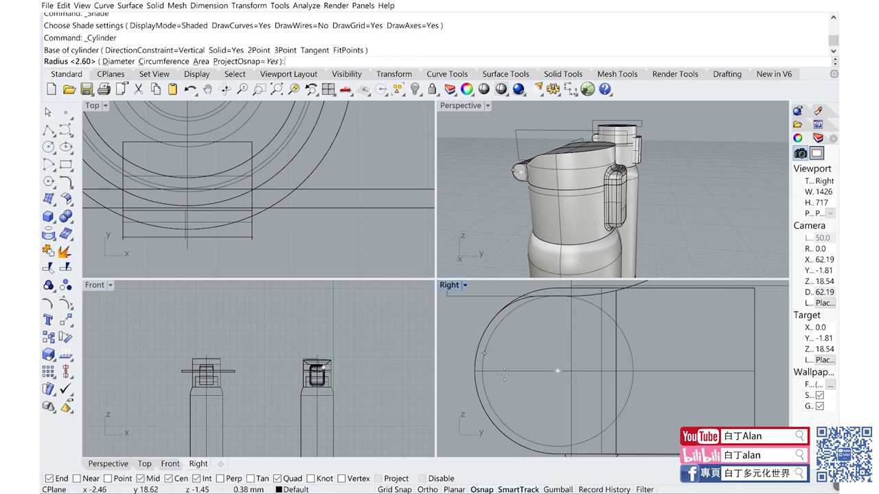
click(548, 378)
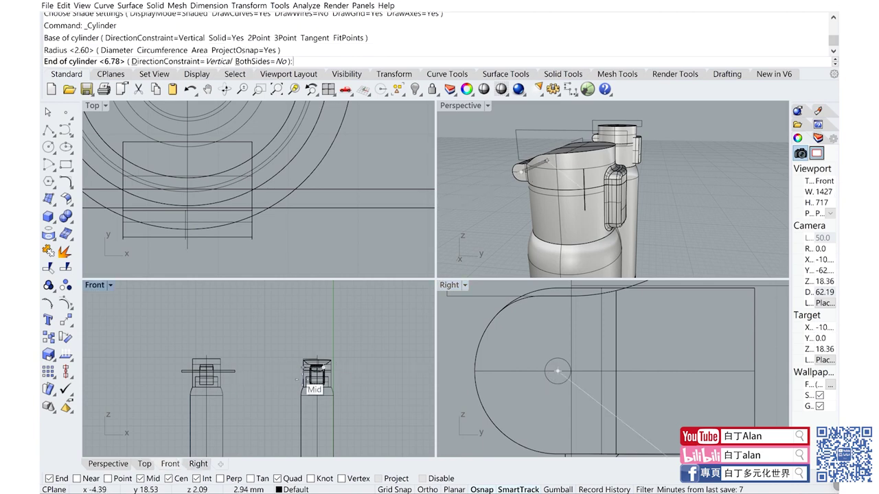
click(296, 369)
scroll(297, 372, up, 3)
click(291, 364)
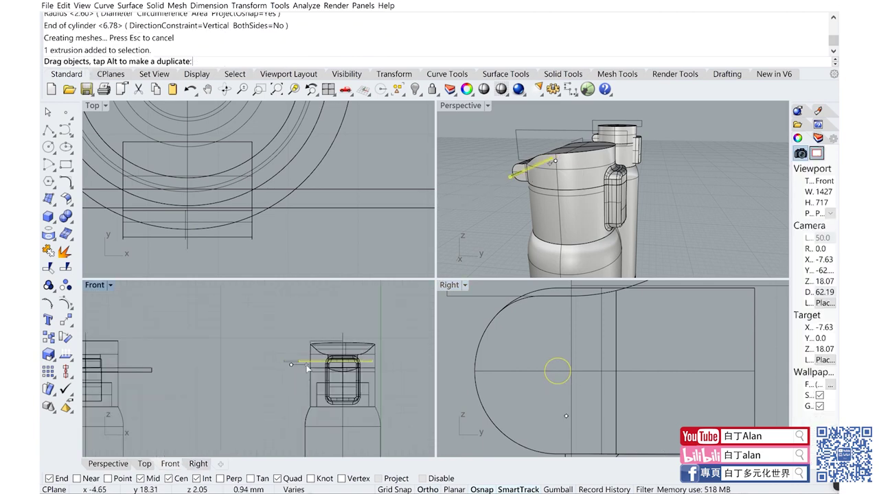
Step: Copy and paste the pin, then move the duplicate onto the side clip in the side view
scroll(592, 385, down, 5)
scroll(585, 400, down, 2)
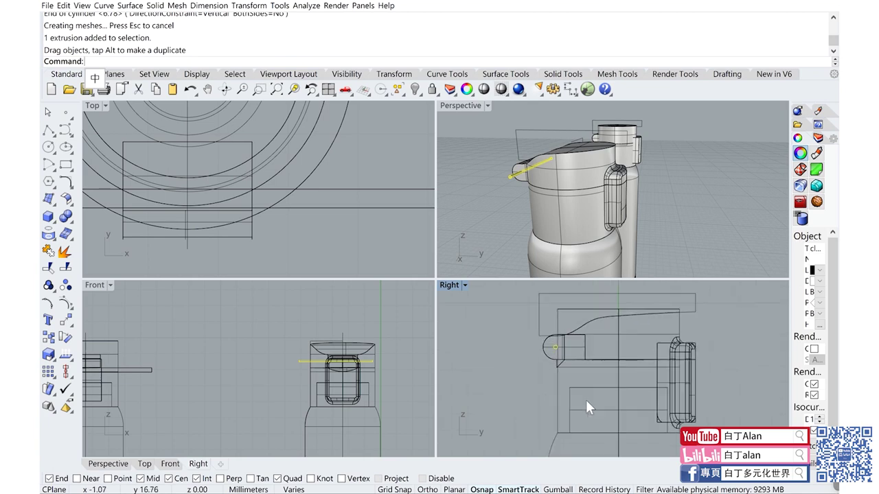
scroll(503, 323, down, 3)
scroll(505, 330, down, 2)
scroll(519, 188, down, 4)
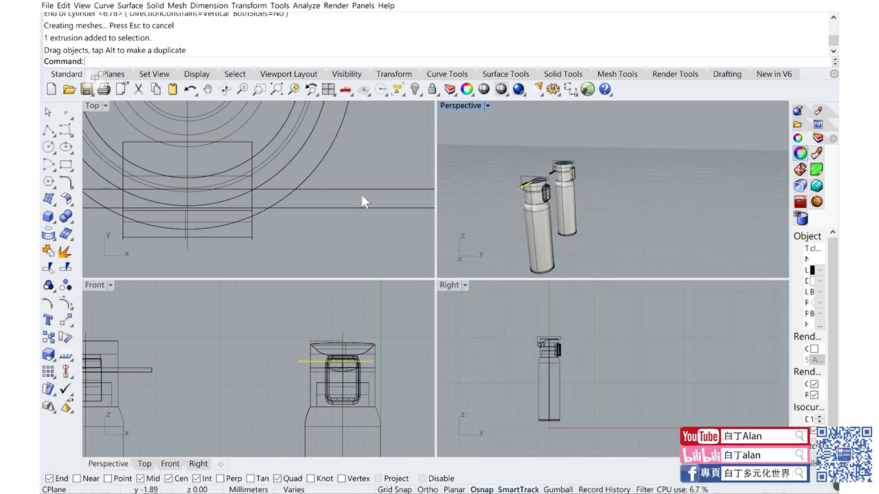
scroll(302, 203, down, 3)
scroll(344, 211, down, 3)
scroll(353, 174, up, 3)
scroll(391, 160, up, 3)
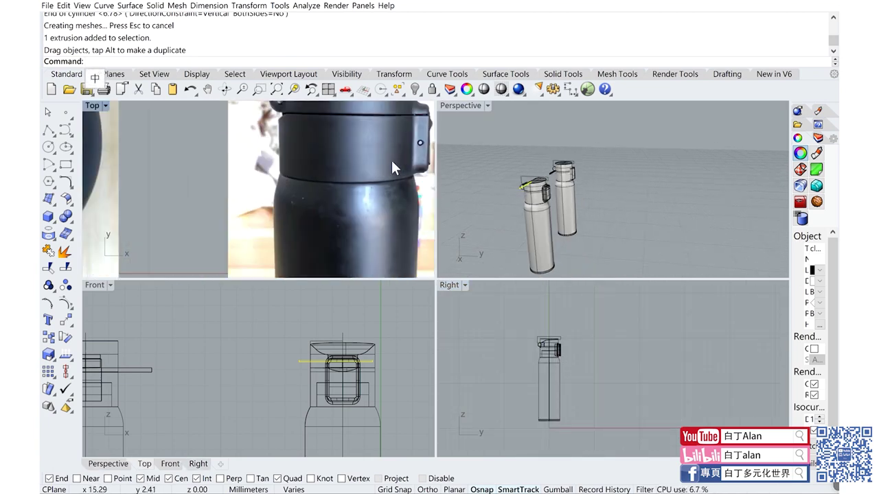
scroll(370, 194, up, 2)
scroll(369, 193, down, 2)
scroll(352, 371, down, 2)
scroll(553, 356, up, 3)
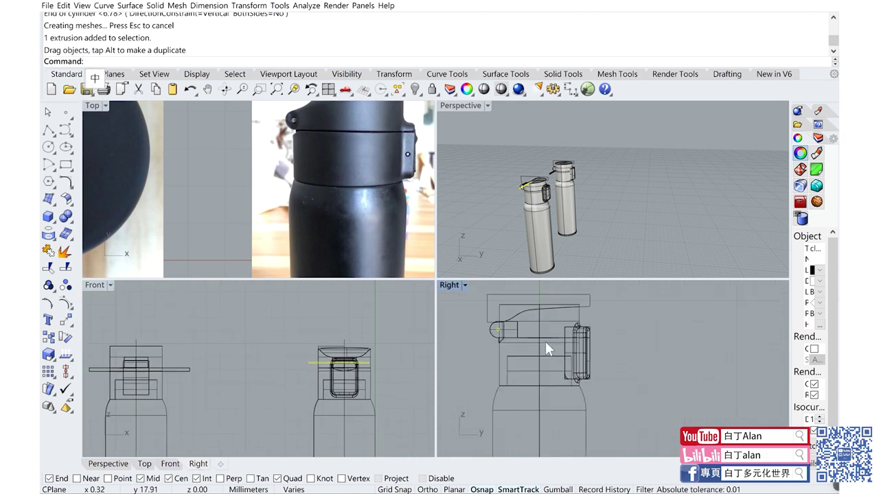
scroll(545, 341, up, 3)
double_click(445, 286)
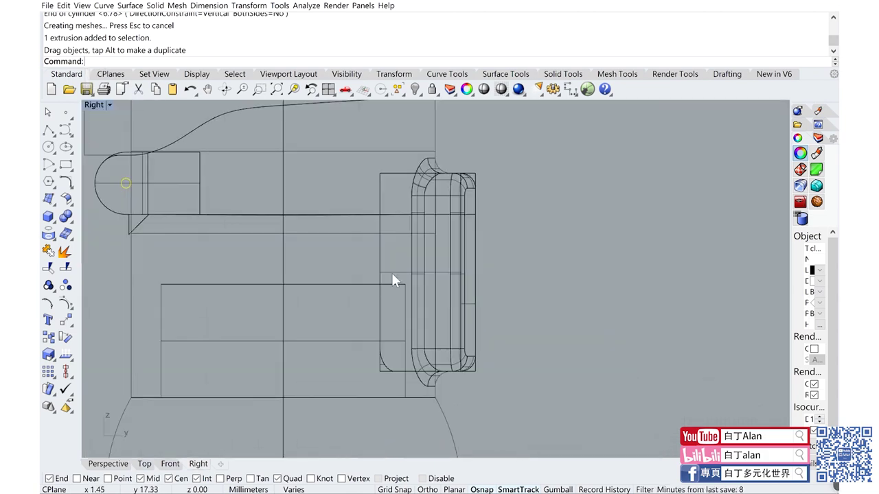
key(ctrl+c)
key(ctrl+v)
drag(127, 185, 439, 293)
Step: Copy both pins from the first cap's corner to the matching corner on the second bottle
double_click(99, 103)
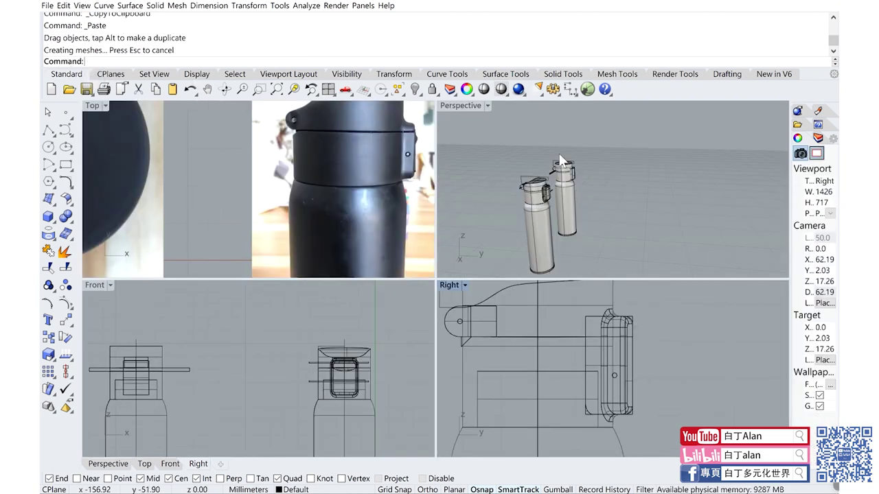
double_click(451, 107)
scroll(295, 296, up, 3)
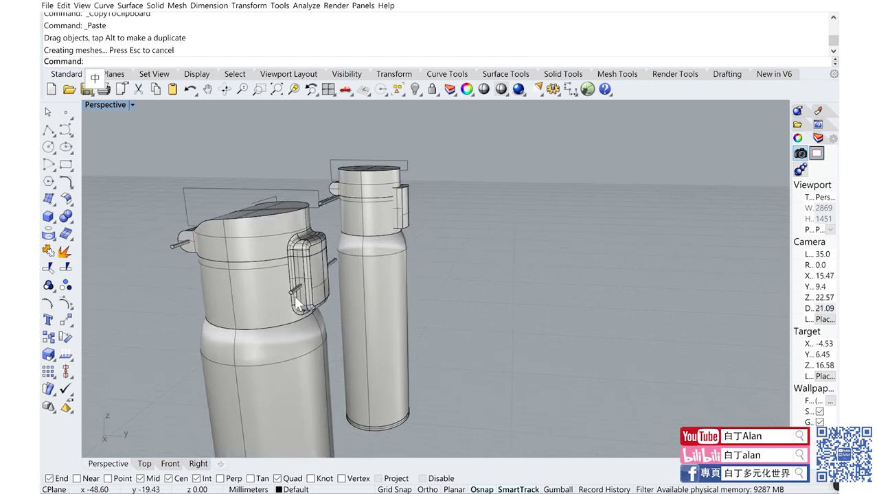
scroll(295, 296, up, 3)
mouse_move(295, 297)
shift+right_down()
mouse_move(407, 342)
mouse_move(387, 304)
mouse_move(348, 346)
mouse_move(342, 317)
shift+right_up()
scroll(347, 346, up, 3)
scroll(342, 317, down, 1)
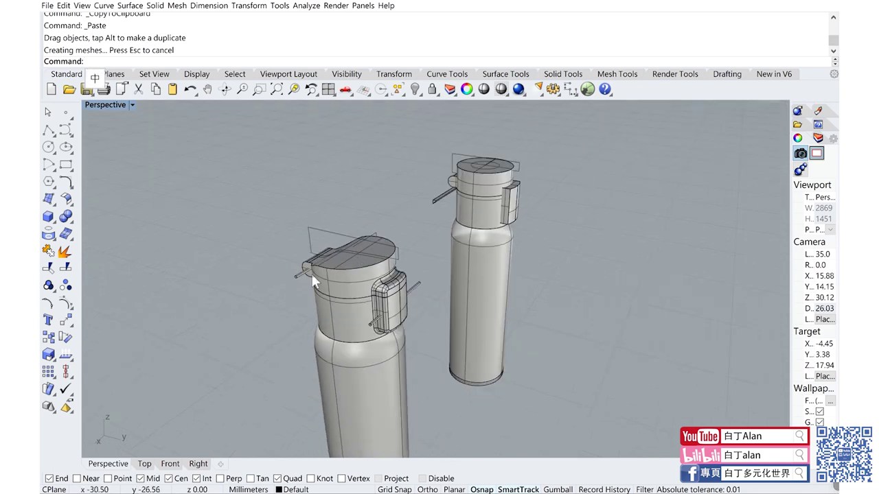
scroll(312, 274, up, 2)
click(301, 271)
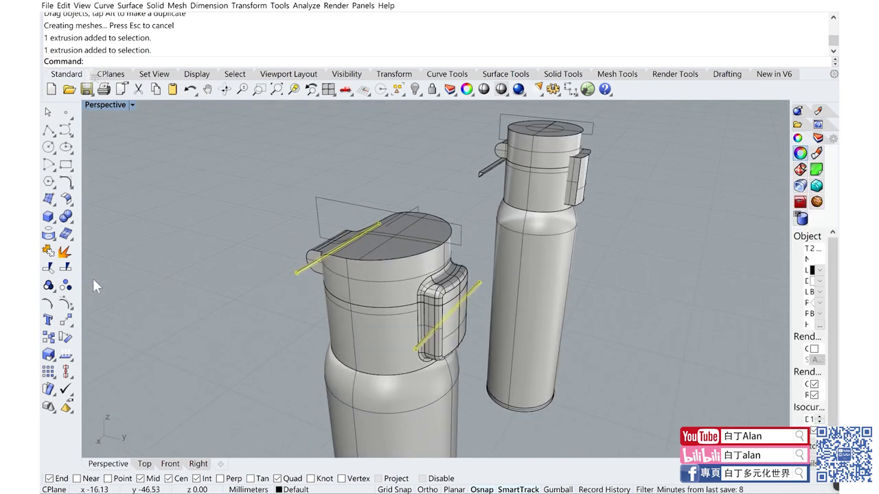
click(48, 337)
click(320, 194)
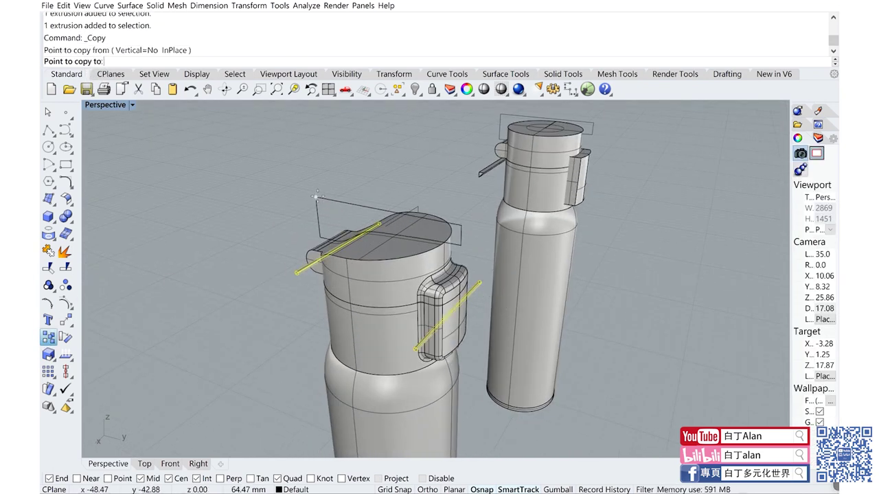
scroll(427, 152, down, 2)
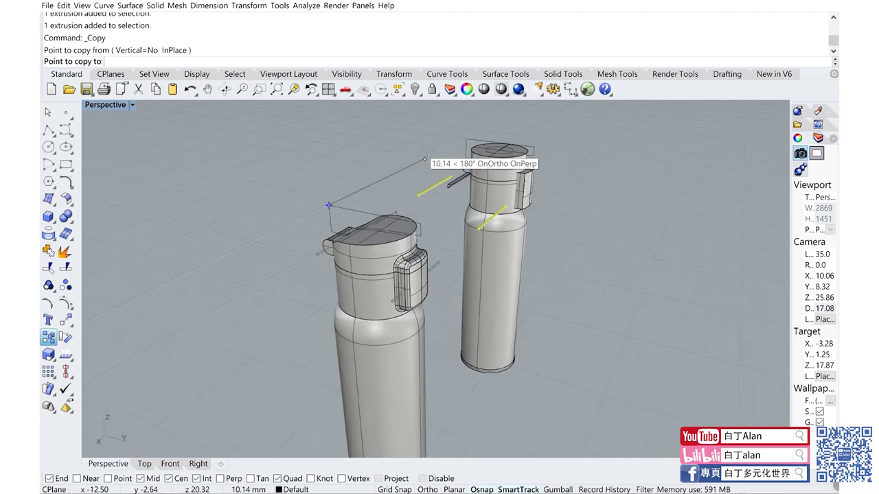
click(465, 137)
key(Return)
Step: Orbit around both bottles to check the copied pins, clearing the selection
click(364, 208)
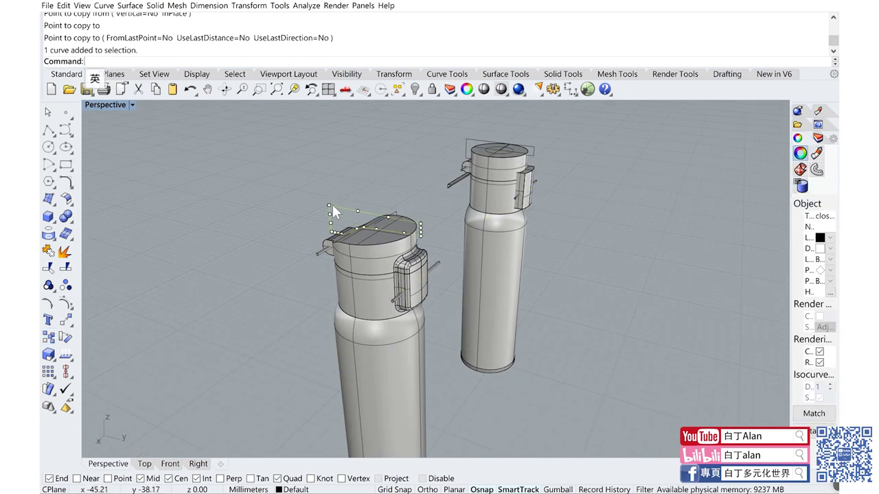
key(Escape)
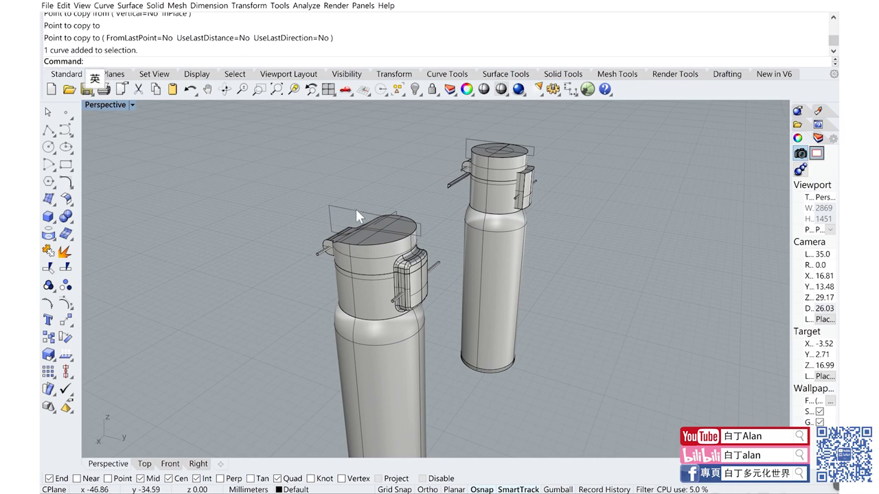
click(356, 216)
right_drag(355, 216, 438, 228)
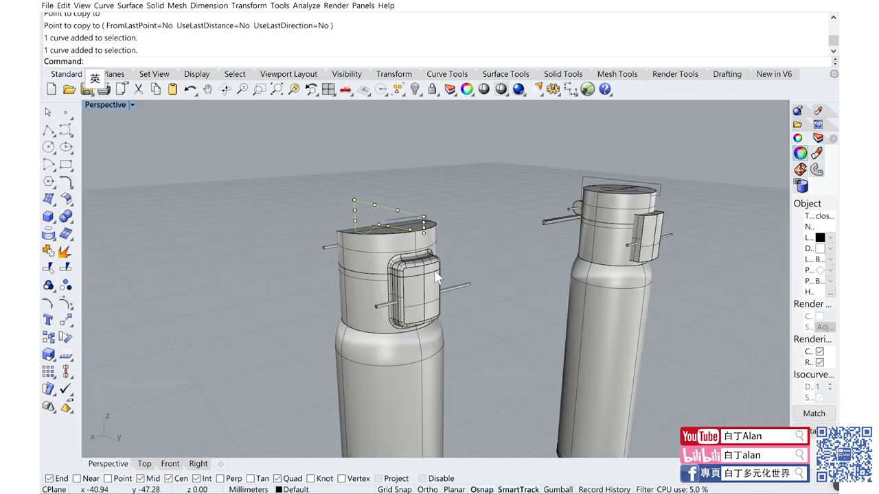
right_drag(437, 277, 463, 293)
key(Escape)
scroll(463, 293, up, 3)
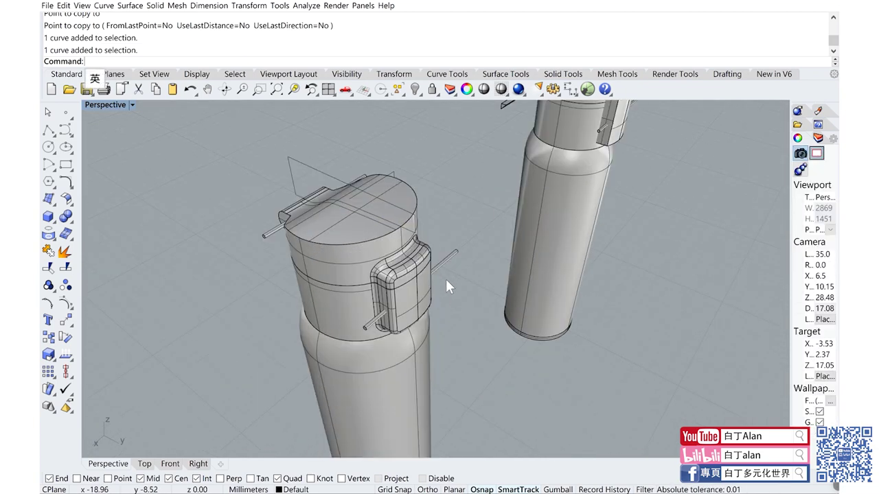
scroll(452, 296, down, 3)
scroll(460, 281, up, 6)
Step: Boolean-subtract the pin cylinder from the first bottle's clip and lid bodies
click(437, 297)
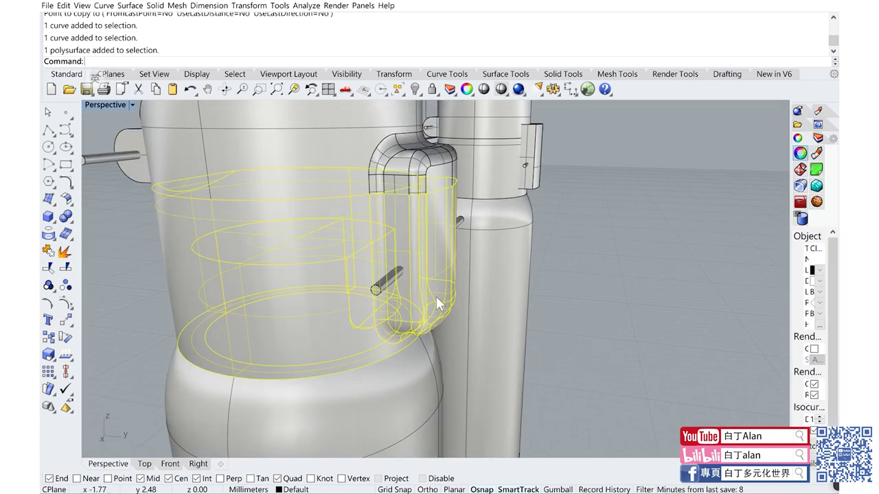
scroll(436, 297, down, 3)
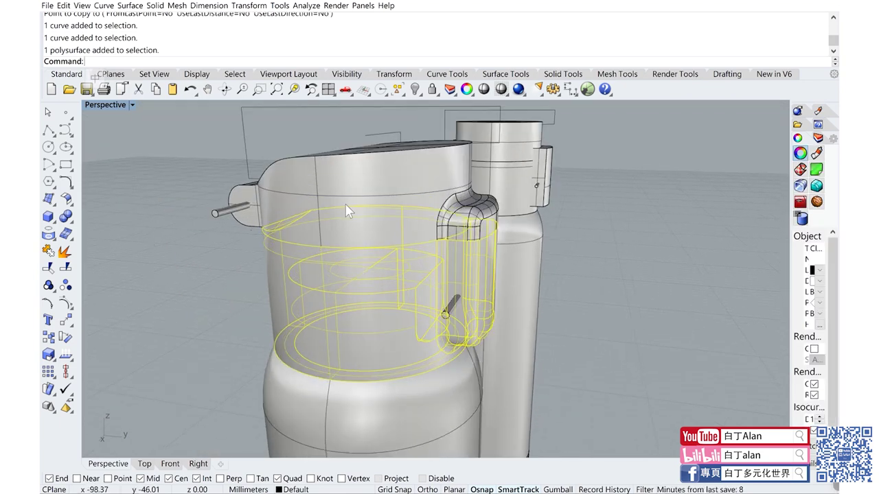
shift+click(235, 215)
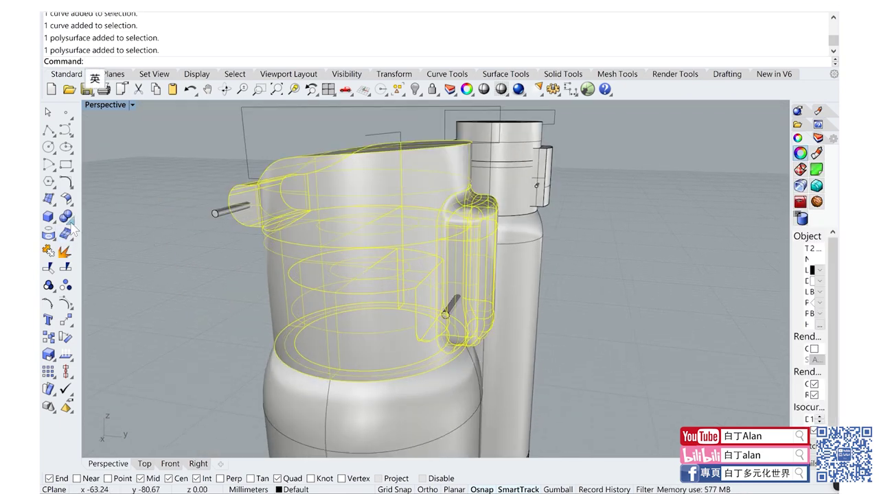
click(72, 226)
click(103, 224)
click(218, 213)
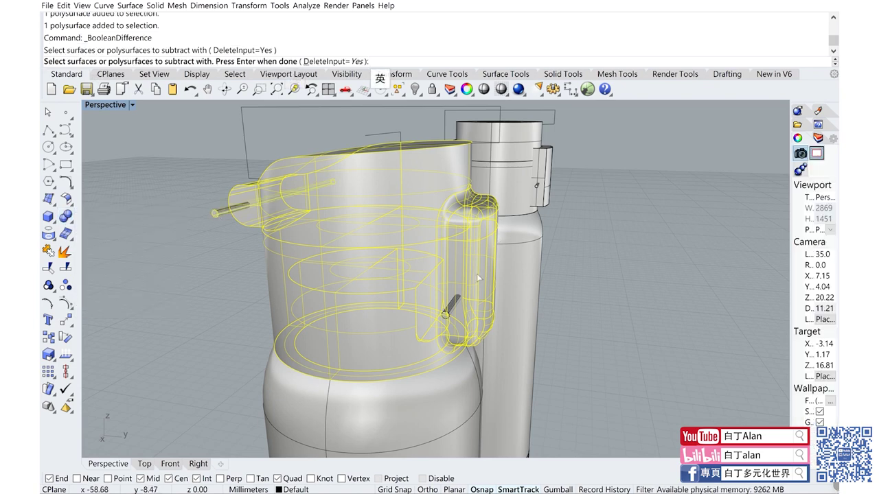
right_click(455, 299)
Step: Orbit around the cap to inspect the pin holes and select the finished cap
mouse_move(453, 278)
right_down()
mouse_move(504, 278)
mouse_move(412, 345)
right_up()
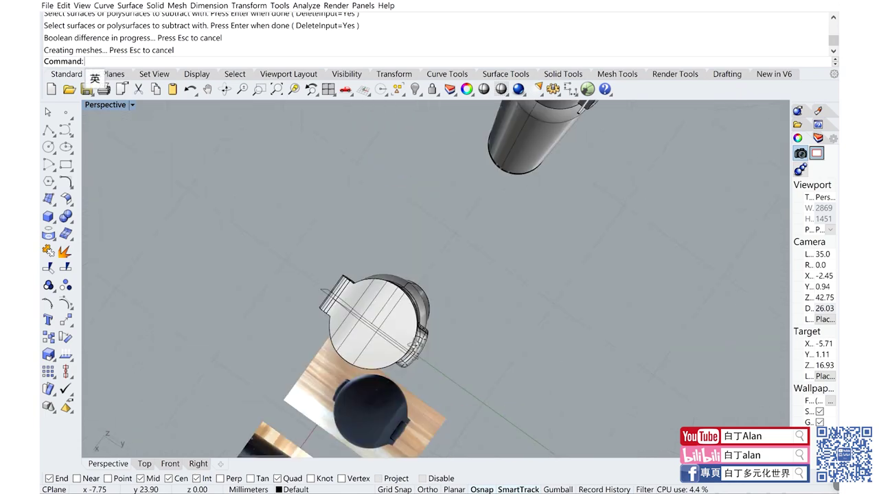
scroll(342, 237, up, 5)
scroll(278, 282, down, 5)
scroll(280, 289, up, 5)
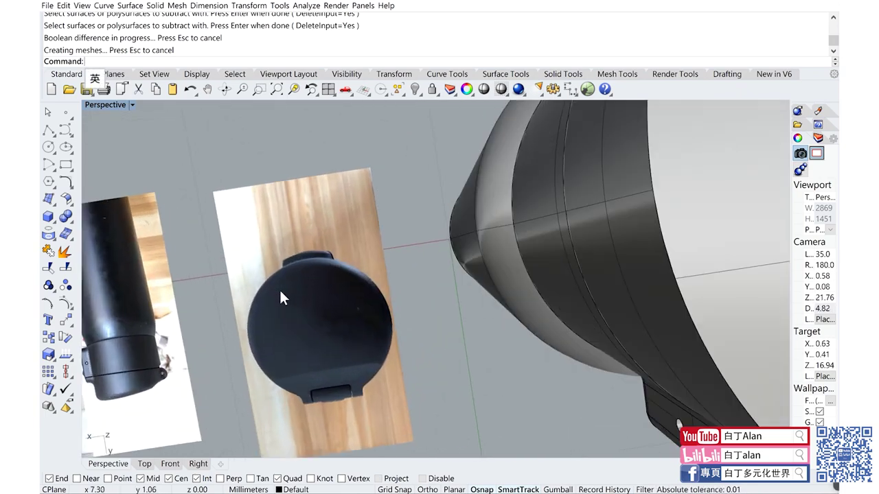
scroll(478, 276, down, 5)
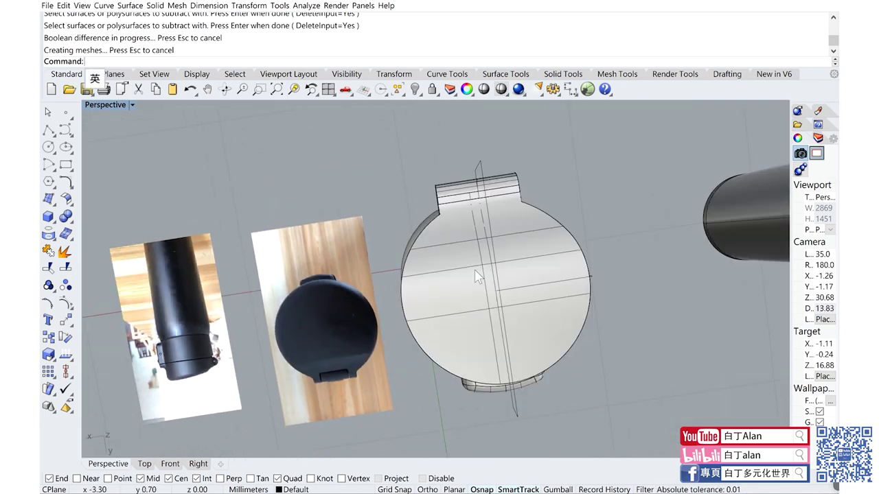
mouse_move(479, 276)
right_down()
mouse_move(489, 226)
mouse_move(468, 233)
right_up()
click(468, 234)
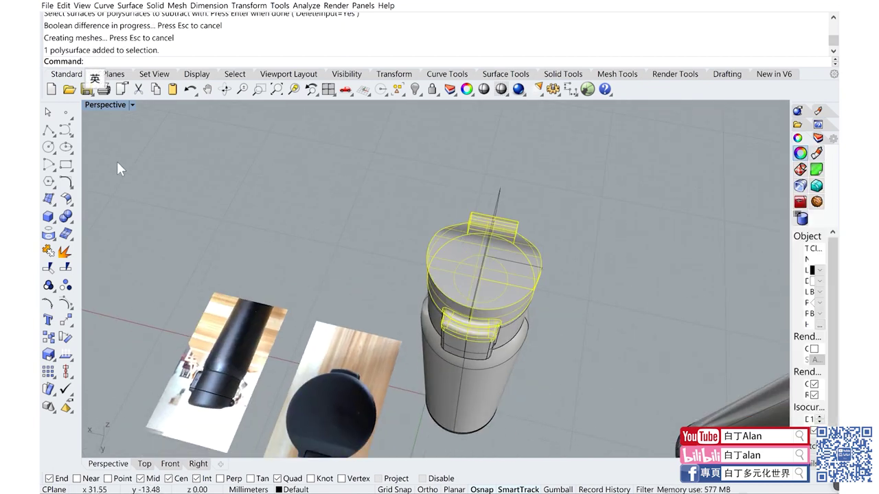
Step: Draw a thin rectangular box at the back of the second bottle's cap in the Top view
click(48, 217)
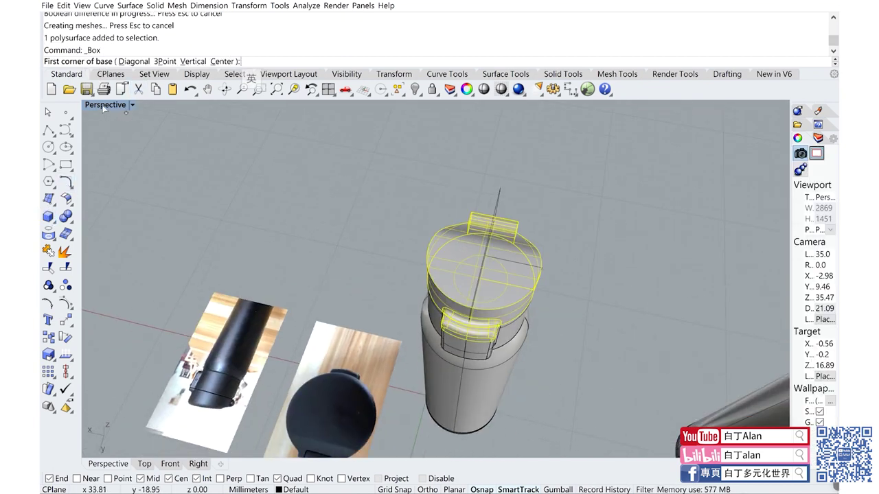
double_click(104, 106)
scroll(280, 180, down, 5)
scroll(276, 140, up, 5)
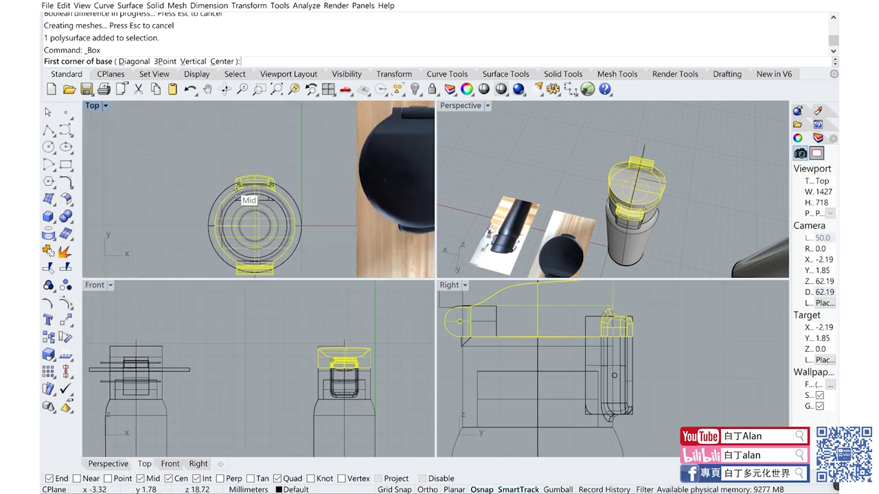
scroll(276, 140, up, 2)
scroll(224, 161, down, 3)
right_drag(224, 162, 315, 170)
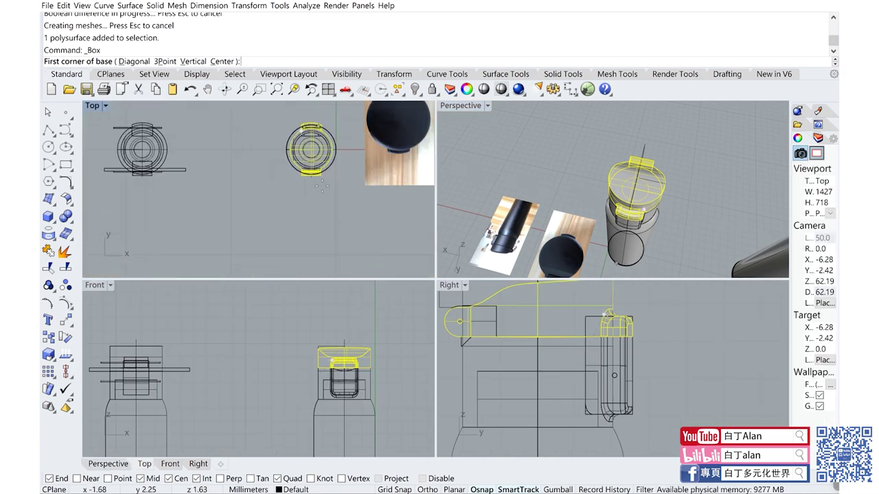
scroll(315, 170, up, 3)
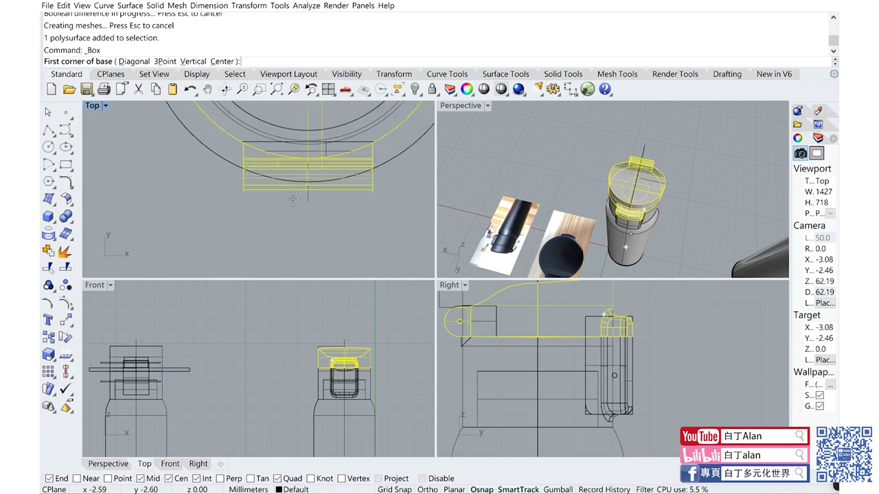
scroll(332, 195, down, 6)
scroll(333, 197, down, 5)
scroll(350, 194, up, 6)
scroll(346, 206, up, 2)
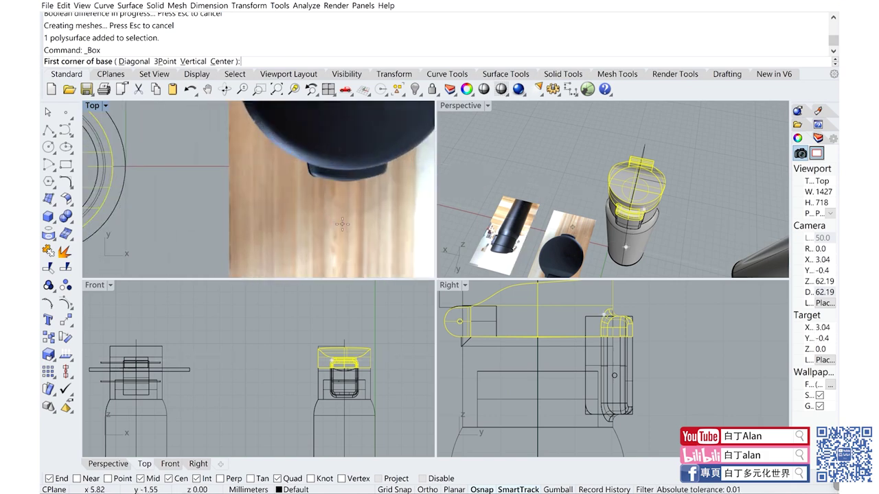
scroll(342, 224, down, 3)
scroll(342, 224, down, 4)
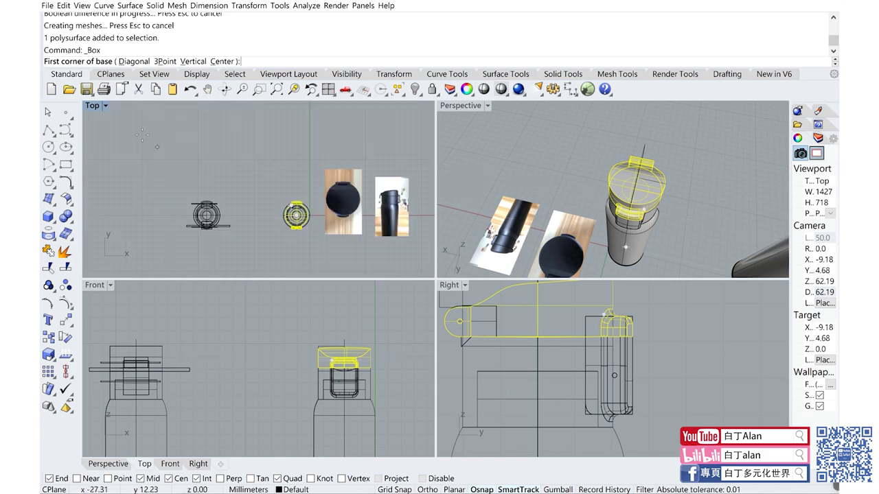
double_click(92, 105)
scroll(518, 342, up, 3)
scroll(518, 341, up, 3)
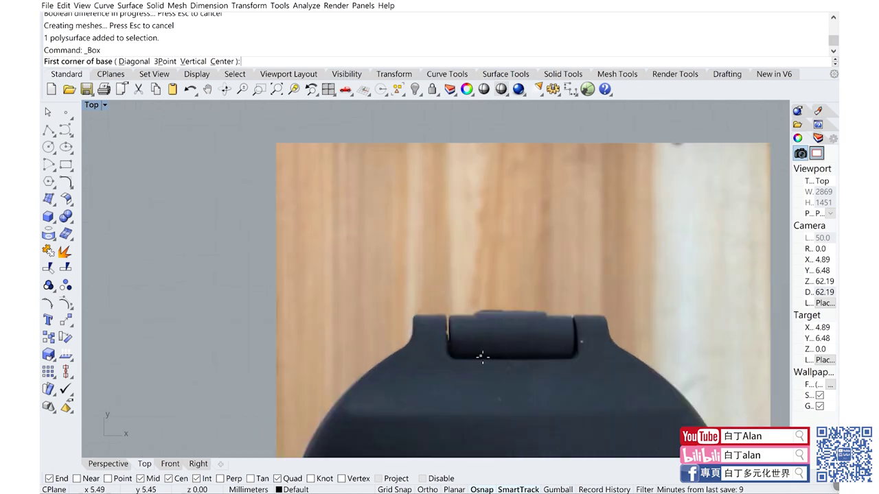
scroll(482, 356, down, 2)
scroll(481, 359, down, 4)
scroll(474, 368, up, 3)
scroll(469, 375, up, 3)
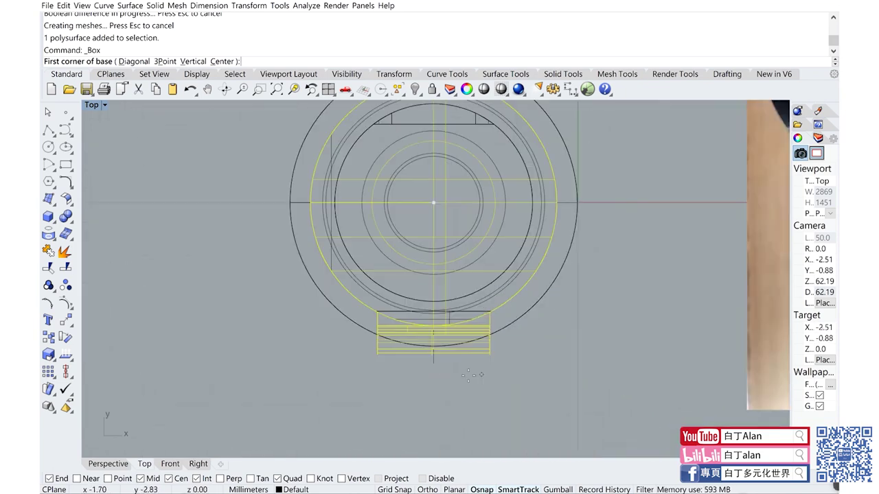
scroll(470, 371, up, 3)
click(462, 355)
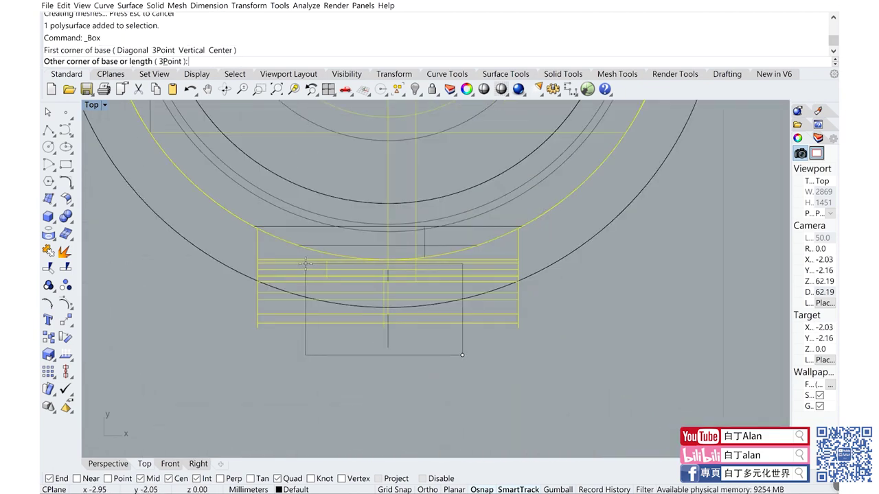
click(302, 284)
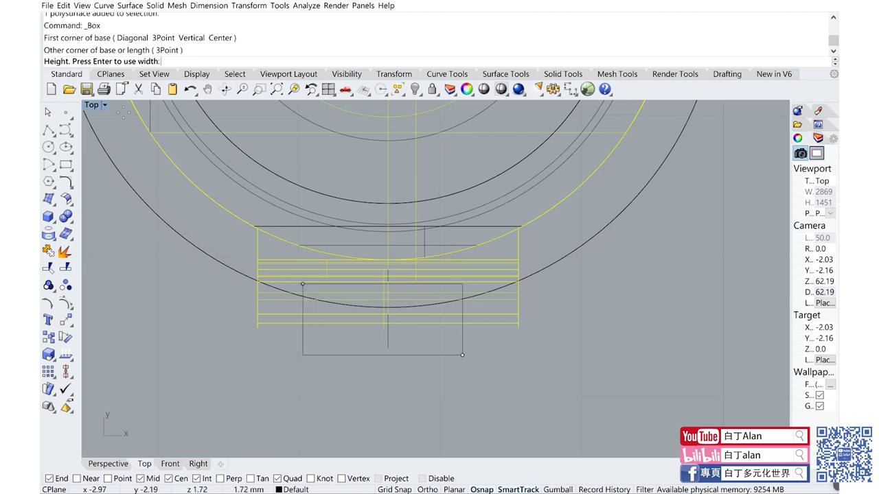
key(ctrl+m)
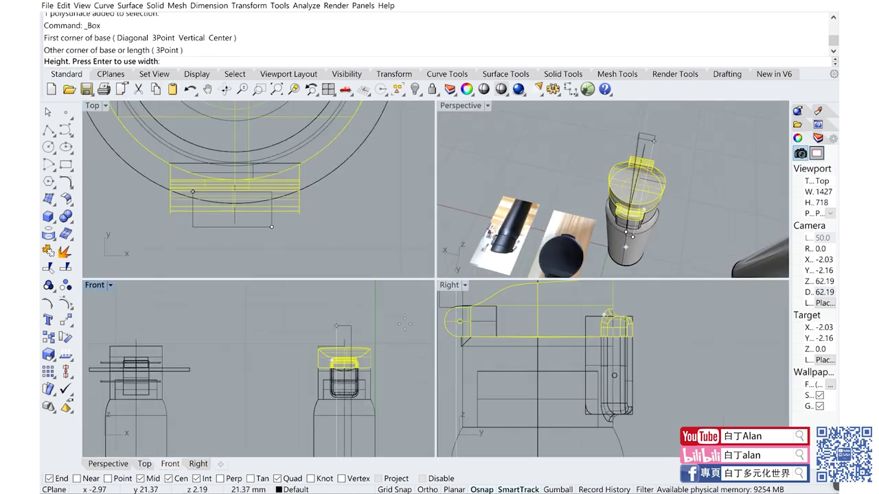
click(405, 324)
Step: Move the new box 2.53 mm to sit against the bottle body below the side clip
scroll(282, 224, up, 2)
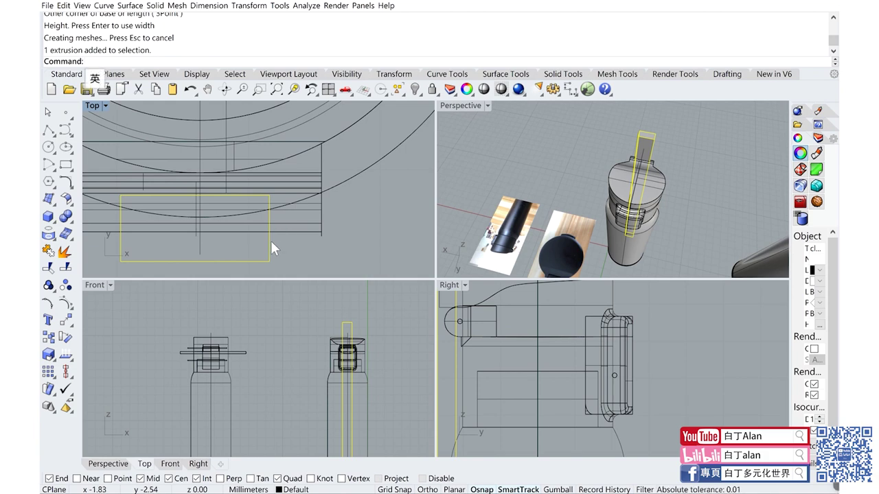
mouse_move(271, 241)
mouse_down()
mouse_move(273, 219)
mouse_move(273, 228)
mouse_up()
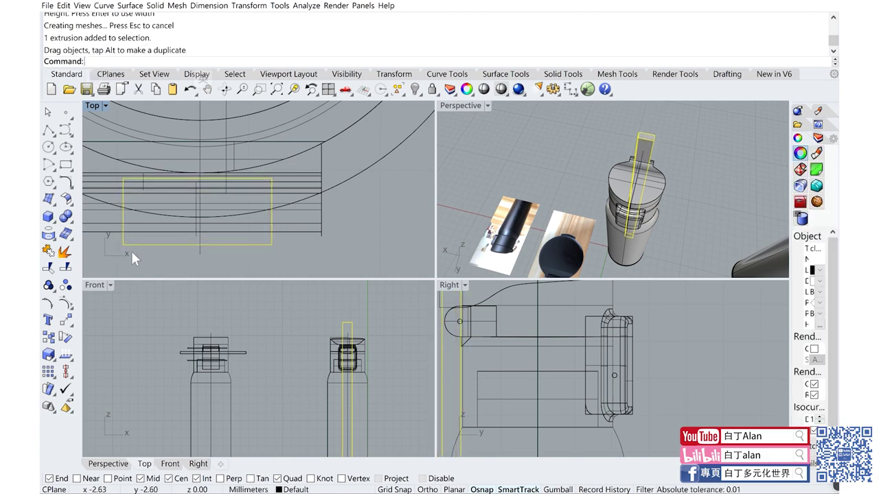
click(66, 320)
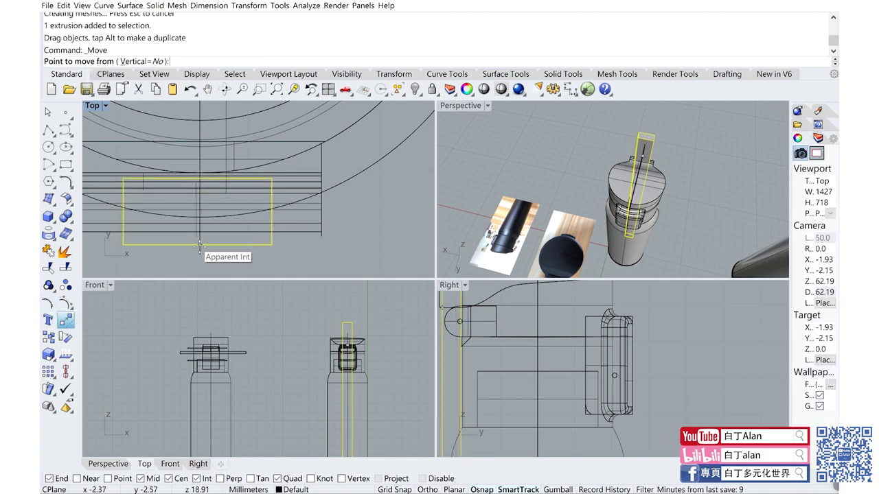
click(206, 244)
scroll(213, 240, up, 2)
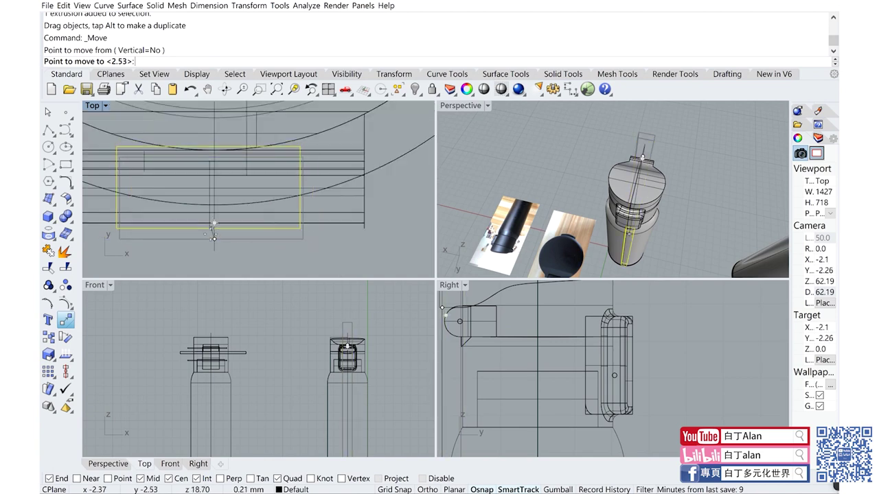
click(215, 239)
scroll(251, 228, down, 3)
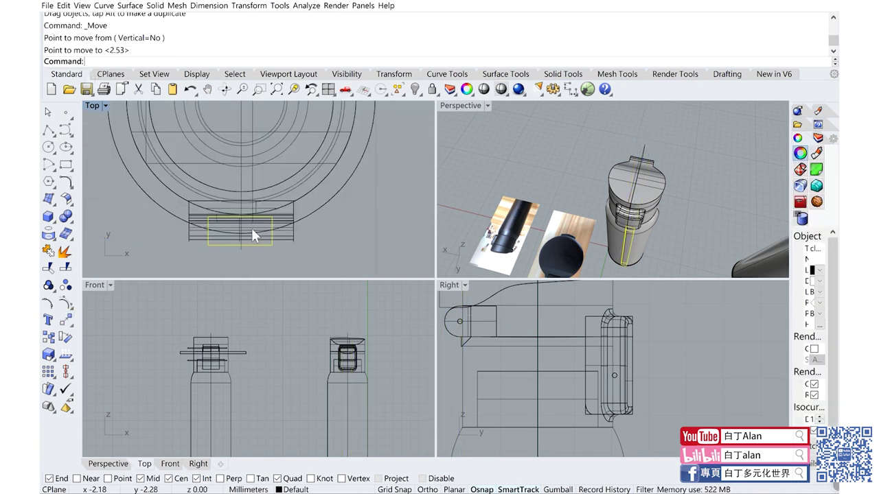
scroll(251, 230, up, 1)
scroll(250, 238, up, 2)
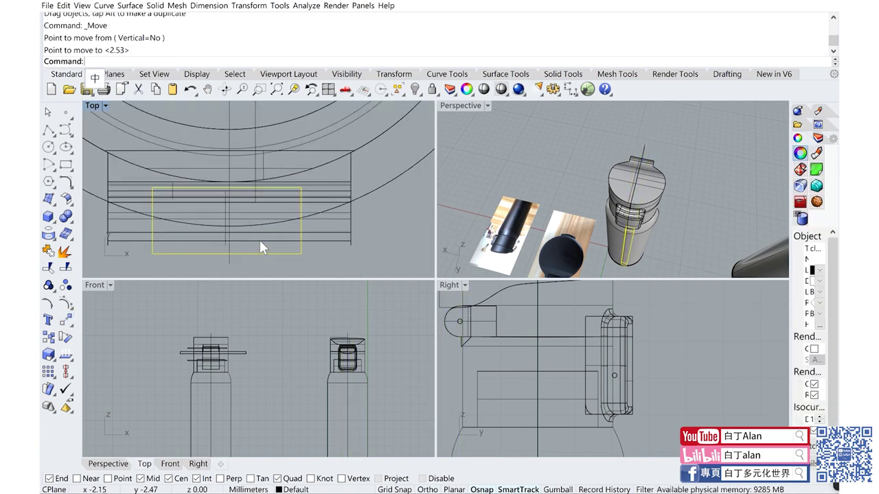
scroll(294, 227, up, 1)
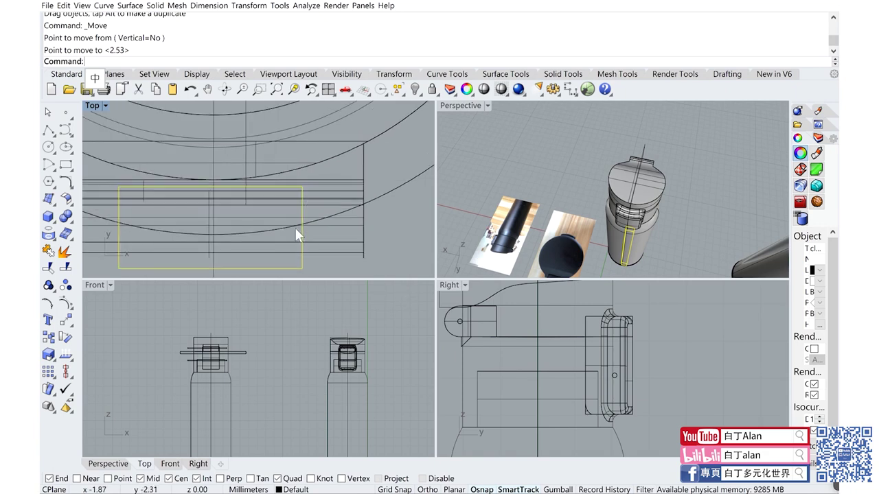
Step: Stretch the box longer with Scale1D in plan and raise it through the cap in Front view
click(55, 360)
click(101, 362)
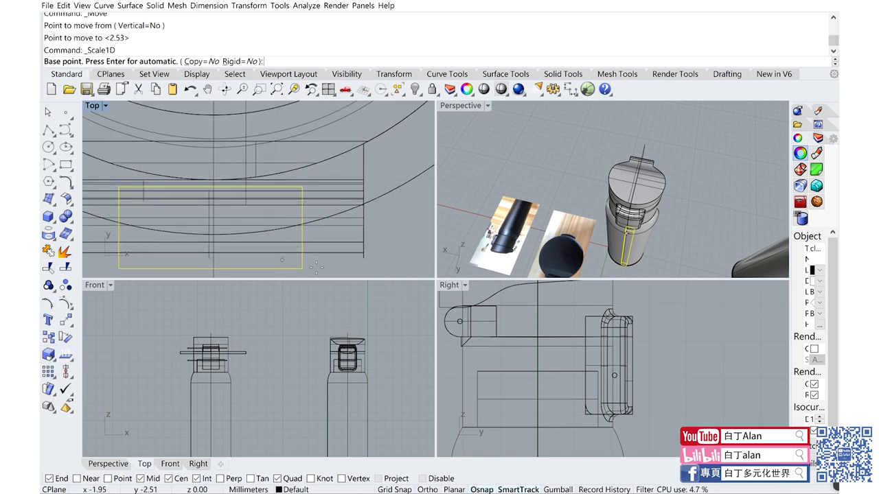
click(301, 269)
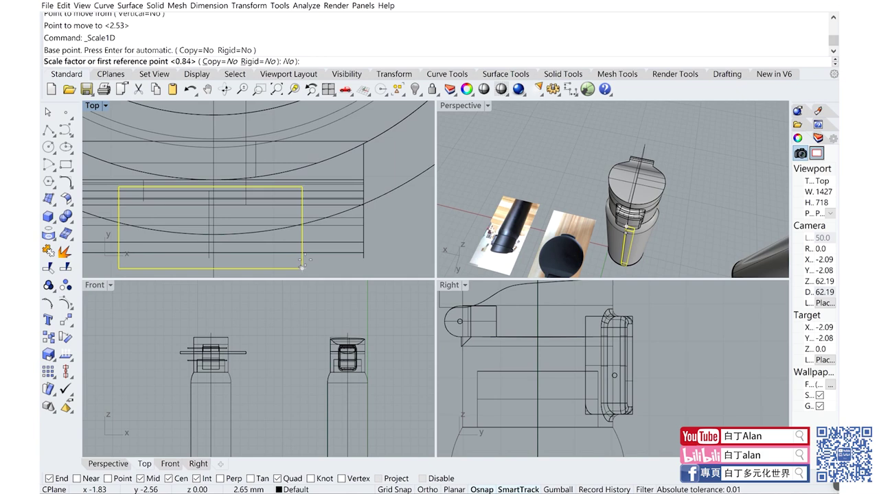
click(302, 187)
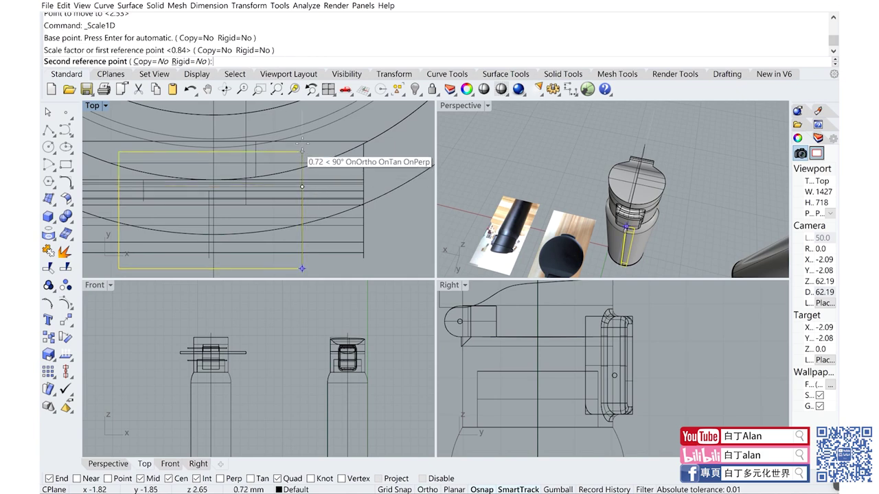
click(302, 144)
scroll(283, 344, down, 3)
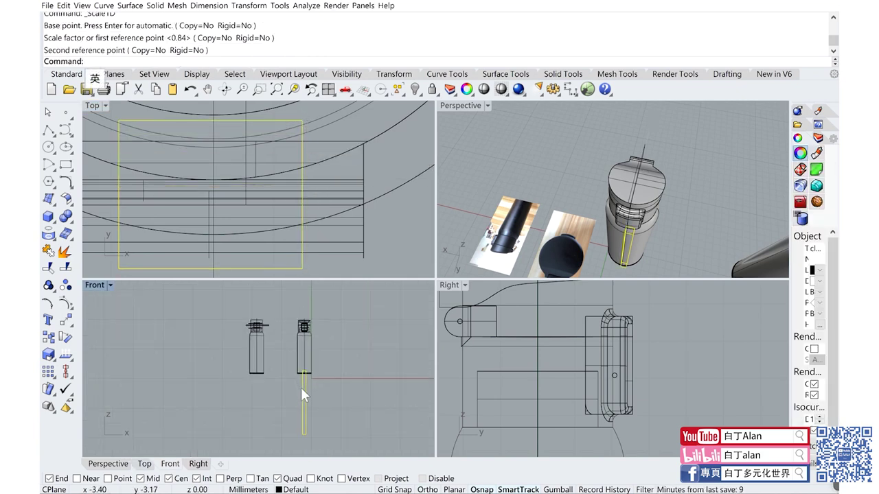
drag(302, 393, 302, 327)
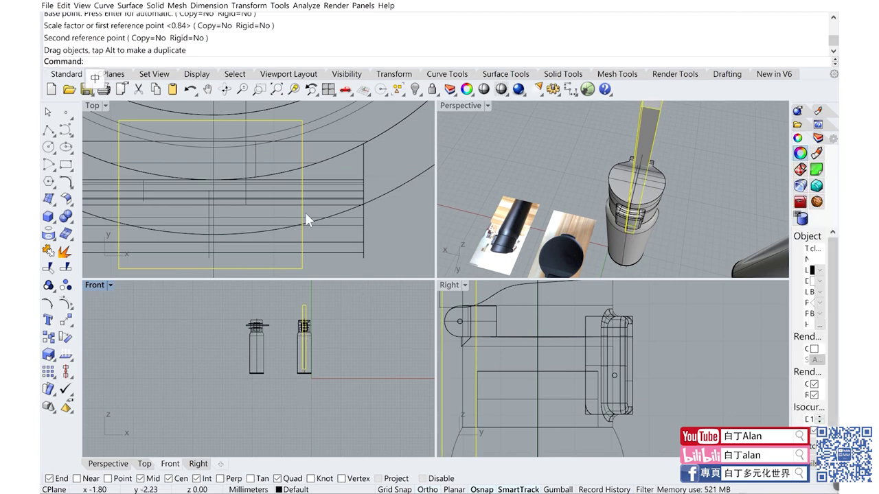
Step: Paste a duplicate of the block and widen it with Scale1D
key(ctrl+c)
key(ctrl+v)
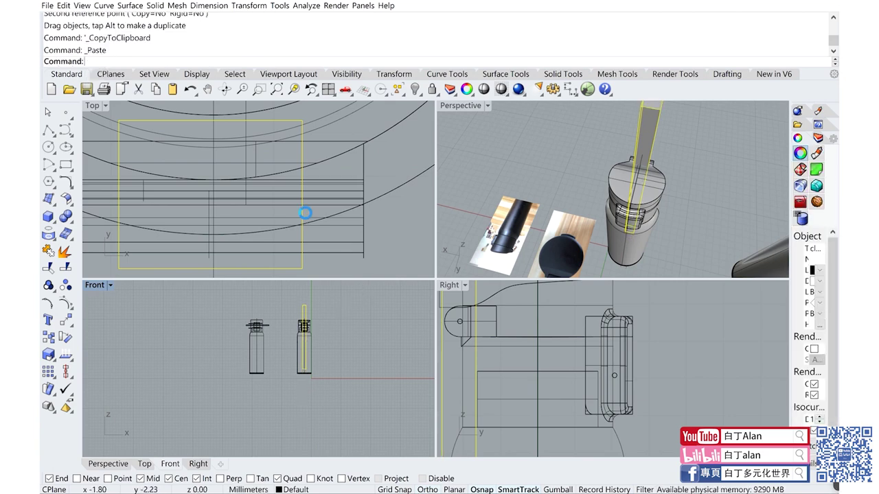
scroll(305, 219, down, 2)
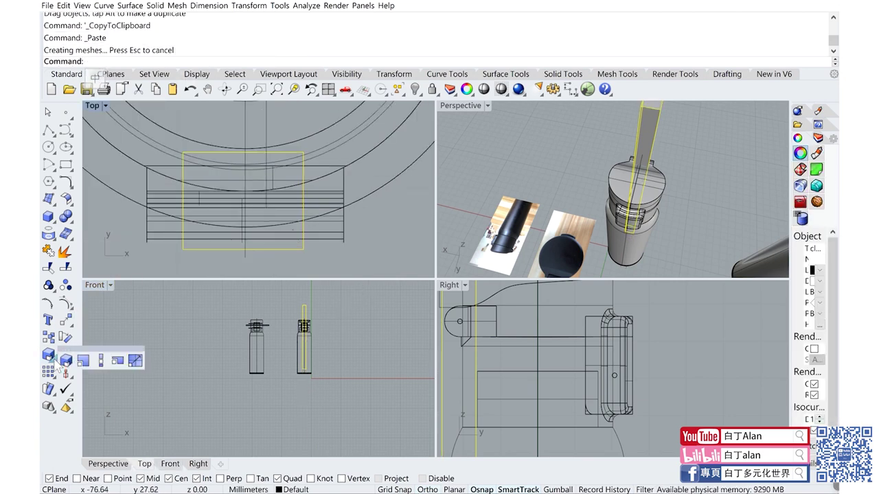
click(92, 361)
scroll(206, 264, up, 1)
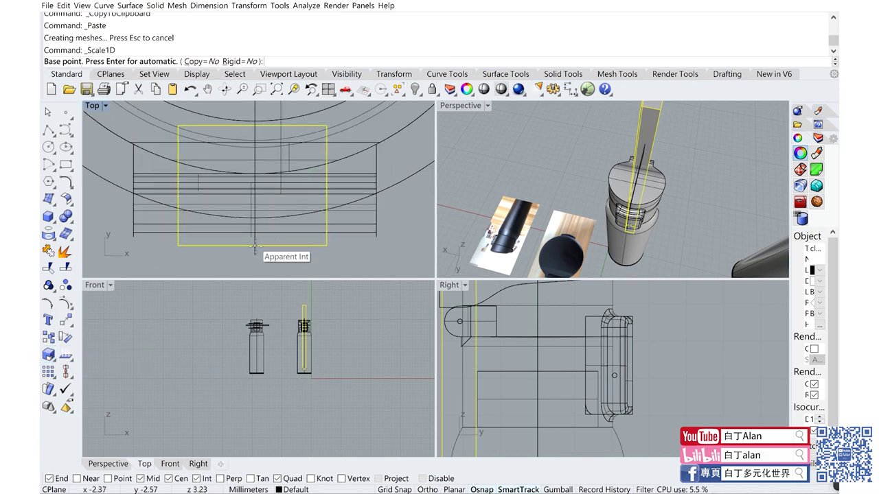
click(254, 245)
click(217, 267)
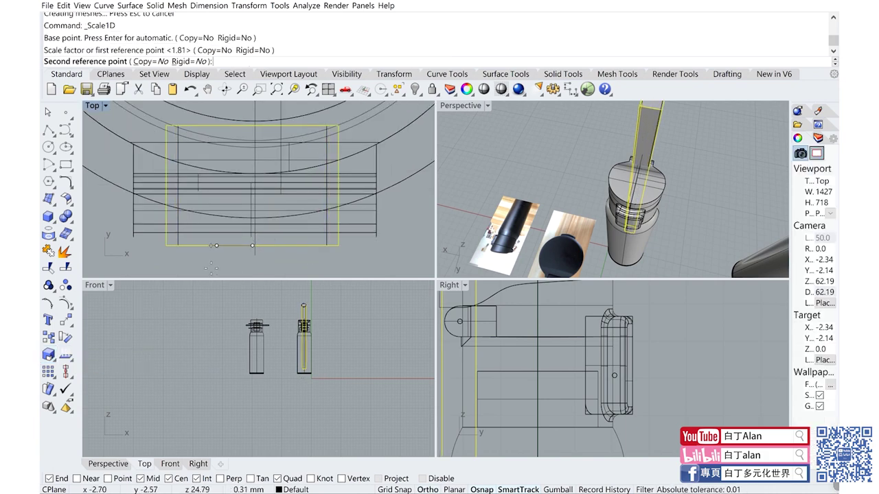
click(214, 269)
click(241, 263)
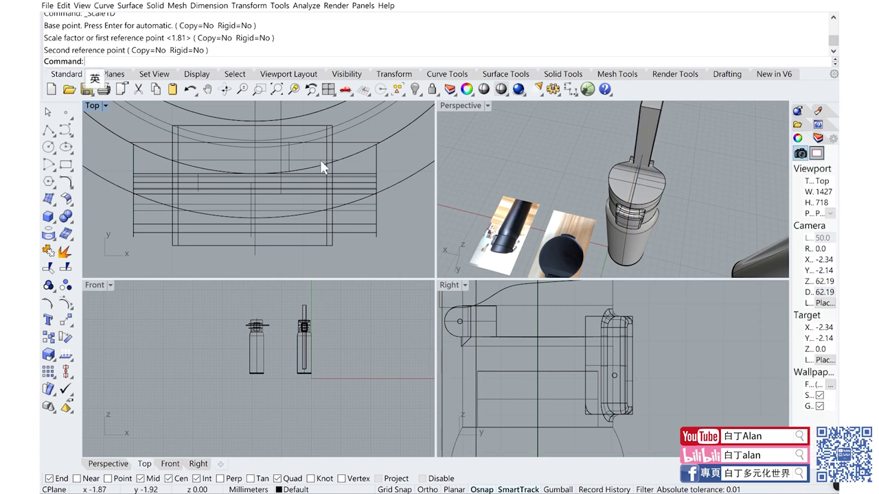
scroll(323, 154, up, 2)
click(339, 126)
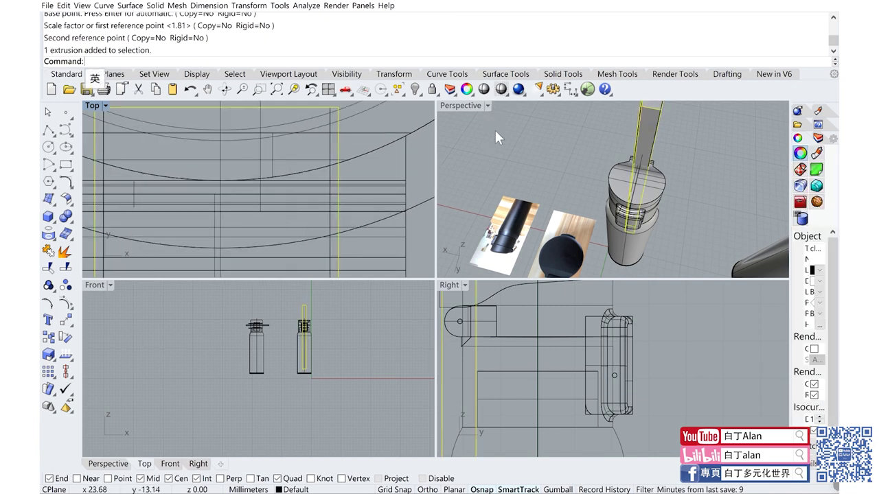
Step: In a maximized Perspective view, slide both tall blocks sideways toward the lid's hinge tab
double_click(479, 103)
mouse_move(481, 137)
right_down()
mouse_move(488, 177)
mouse_move(370, 245)
mouse_move(362, 278)
mouse_move(331, 209)
right_up()
key(Escape)
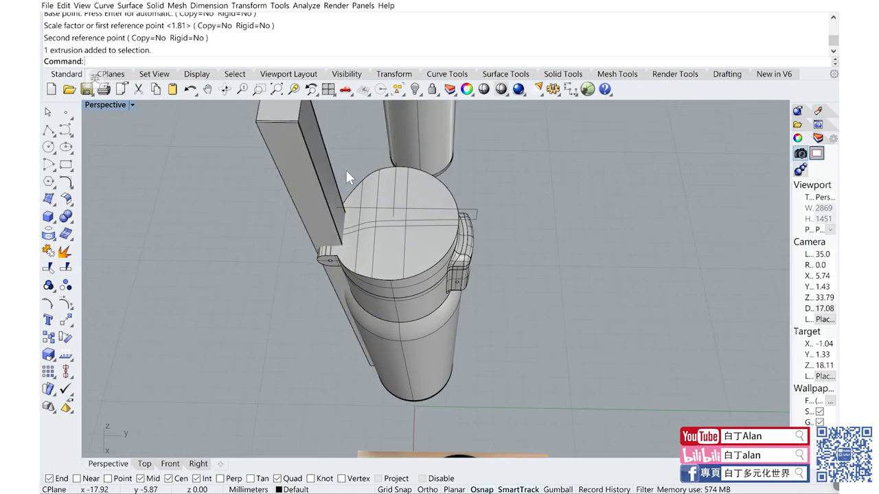
drag(346, 170, 278, 160)
scroll(301, 196, up, 3)
drag(300, 210, 284, 210)
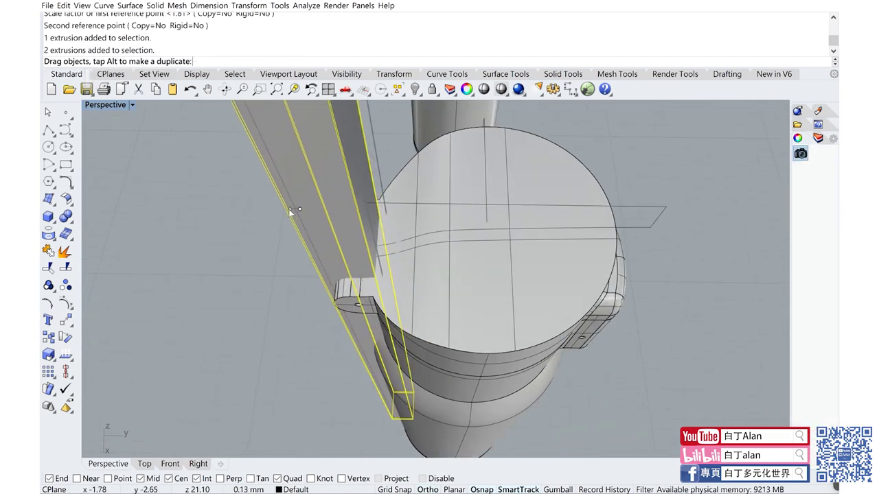
key(Escape)
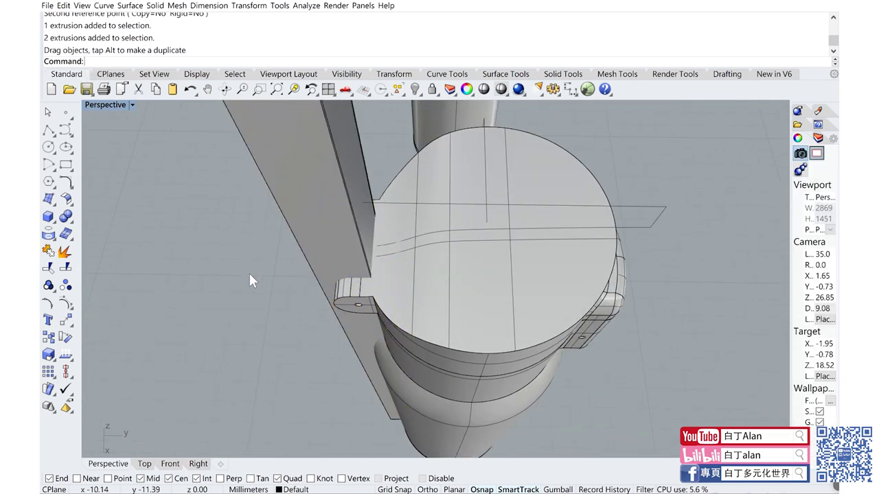
Step: Orbit and zoom out around the model to review the blocks beside the hinge
mouse_move(249, 271)
right_down()
mouse_move(385, 206)
mouse_move(373, 242)
right_up()
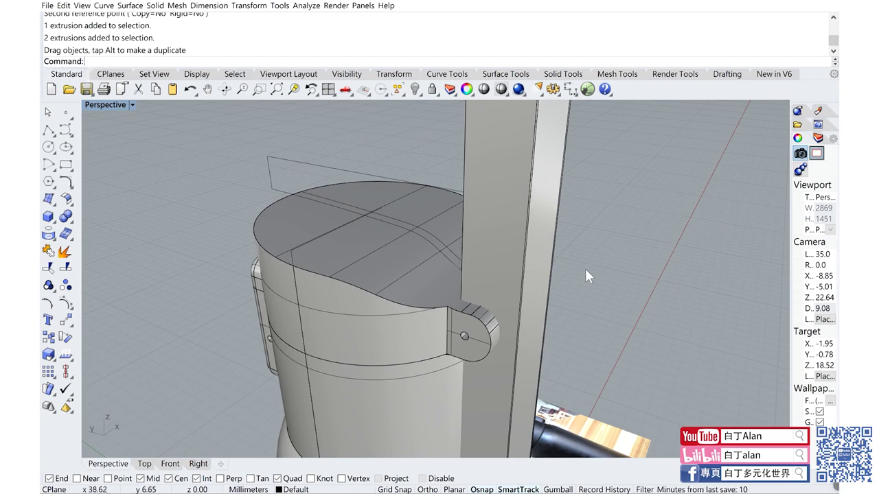
scroll(586, 271, down, 5)
scroll(566, 286, up, 8)
click(466, 316)
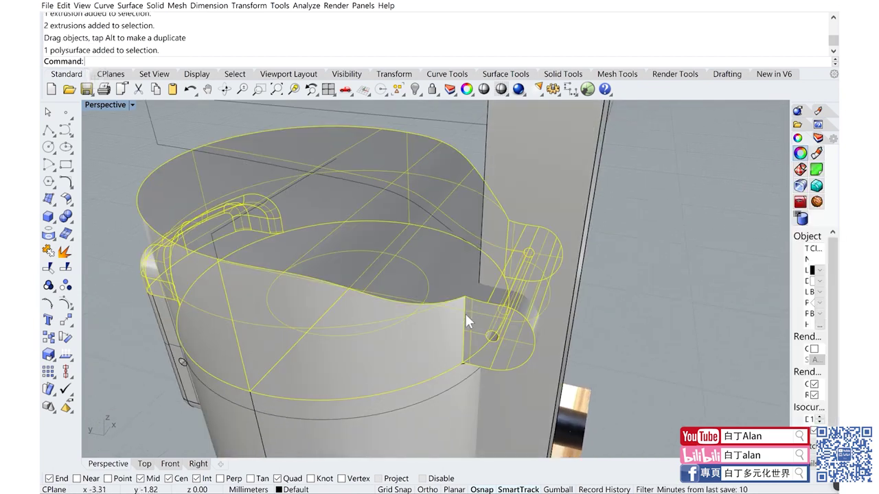
scroll(453, 234, down, 3)
click(493, 144)
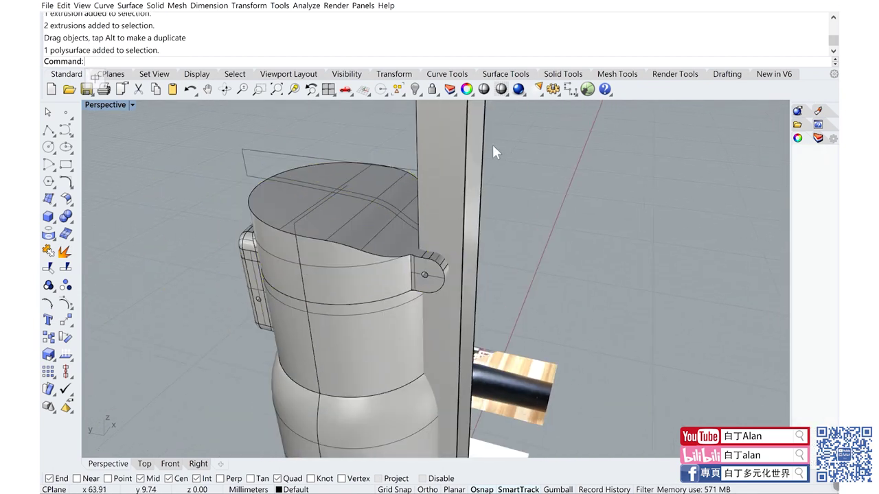
click(474, 149)
right_drag(474, 149, 197, 286)
scroll(197, 288, down, 3)
scroll(231, 287, down, 3)
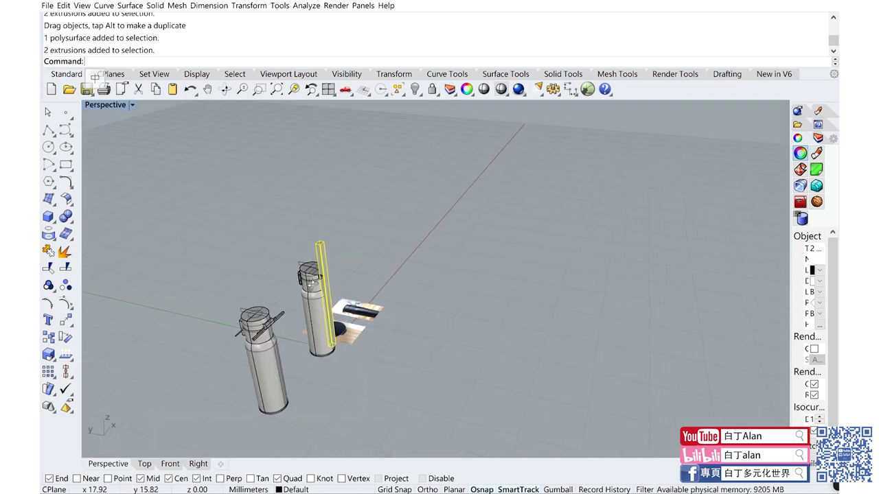
Step: Copy the tall post from the cap centre onto the left bottle's cap
click(50, 338)
click(291, 263)
scroll(243, 313, up, 2)
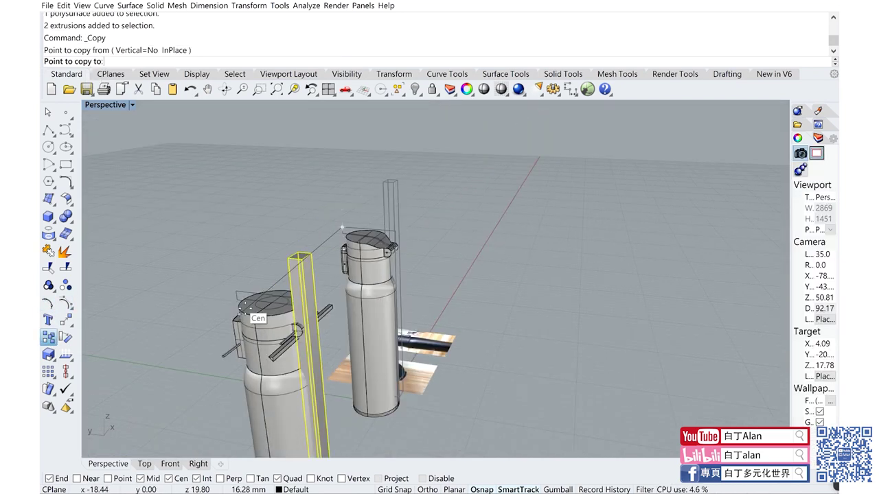
click(237, 292)
key(Return)
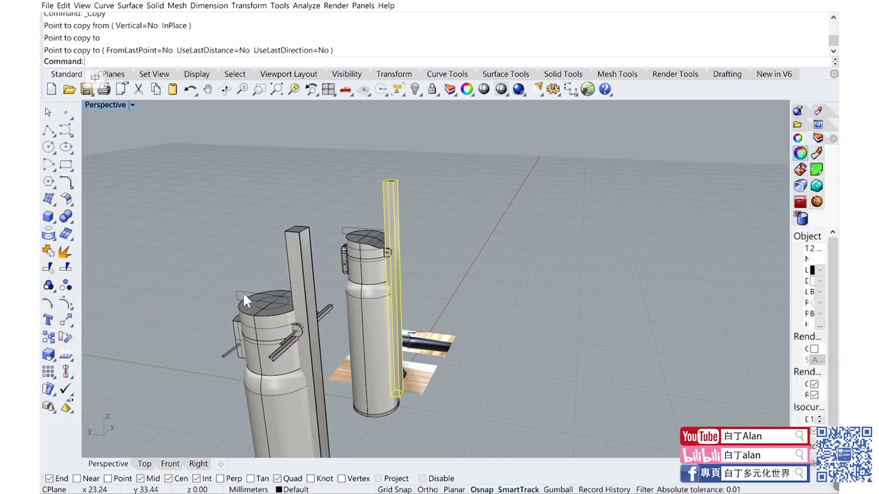
Step: Subtract the post from the left bottle's lid with Boolean Difference
click(244, 291)
click(254, 264)
scroll(275, 296, up, 4)
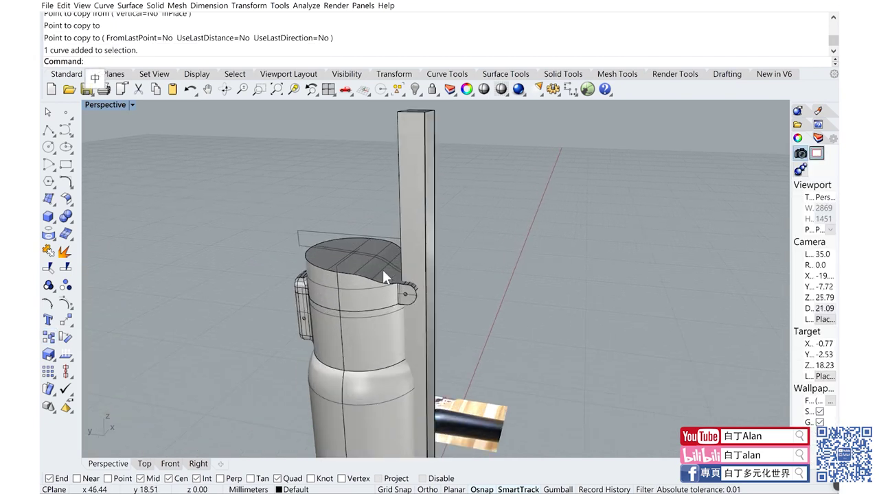
click(334, 309)
click(70, 221)
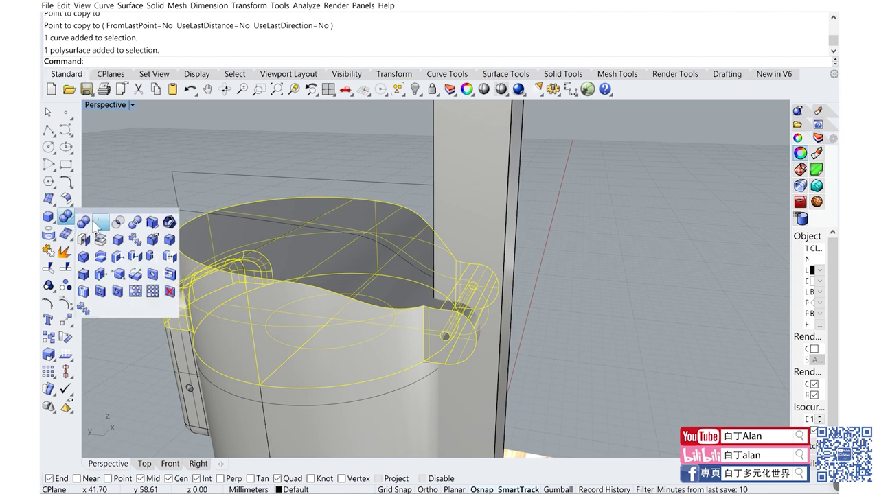
click(100, 226)
click(468, 177)
right_click(468, 178)
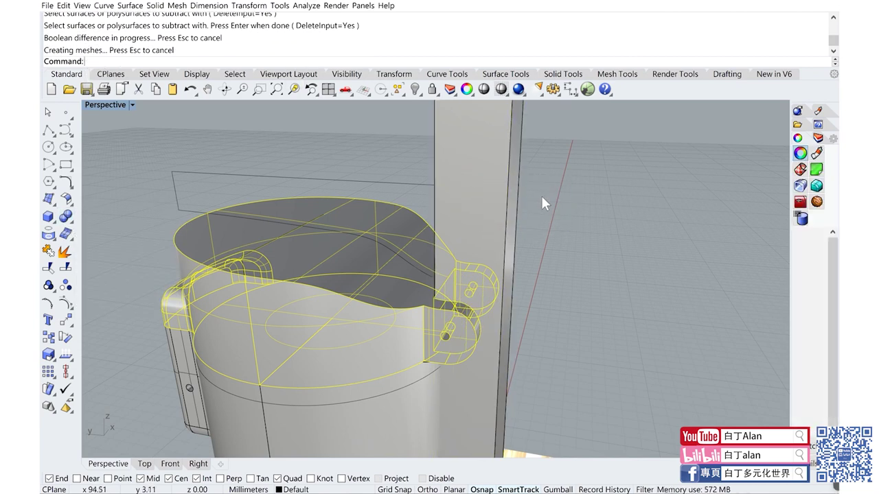
Step: Orbit around the bottle and select the lid and the lower part of the cap
right_drag(562, 201, 550, 231)
mouse_move(408, 338)
right_down()
mouse_move(407, 274)
mouse_move(384, 303)
right_up()
click(382, 291)
right_drag(404, 238, 356, 347)
click(356, 354)
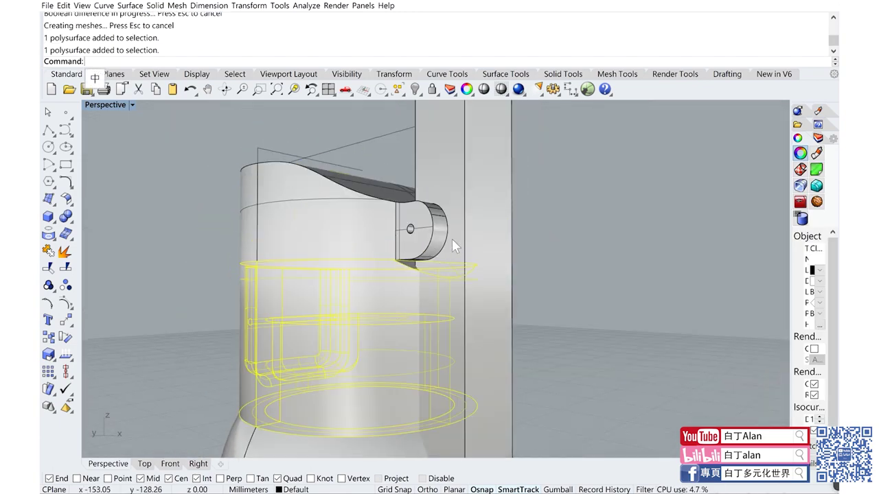
Step: Copy the small hinge block from the left bottle onto the right bottle's lid
scroll(452, 238, down, 3)
right_drag(454, 241, 476, 258)
scroll(472, 250, up, 2)
scroll(471, 250, down, 3)
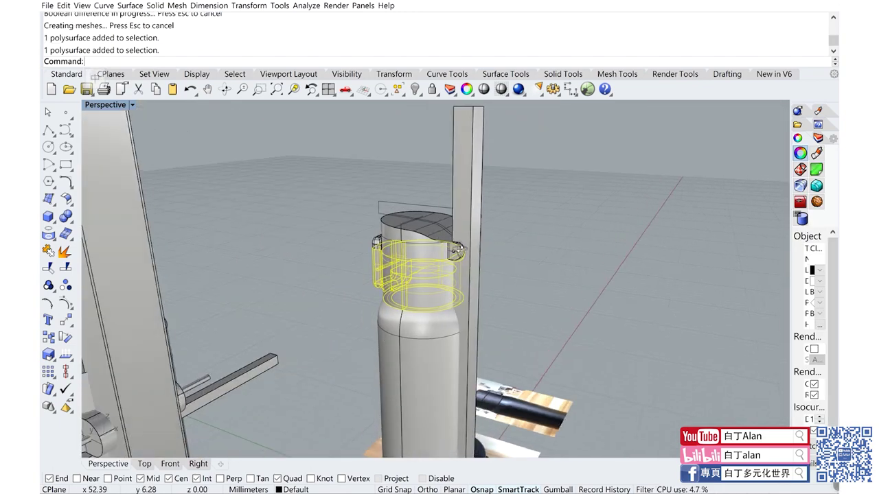
scroll(471, 251, up, 2)
scroll(463, 256, down, 5)
scroll(294, 295, up, 4)
scroll(268, 274, up, 1)
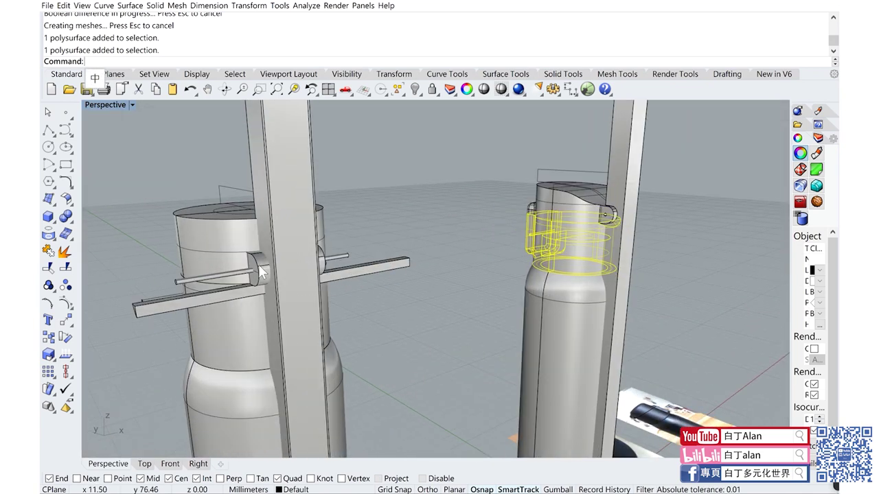
click(260, 269)
click(48, 337)
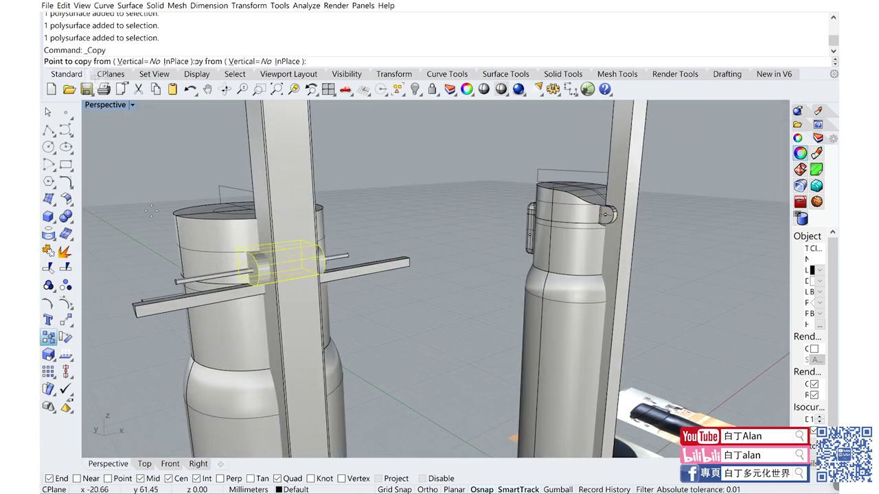
click(217, 185)
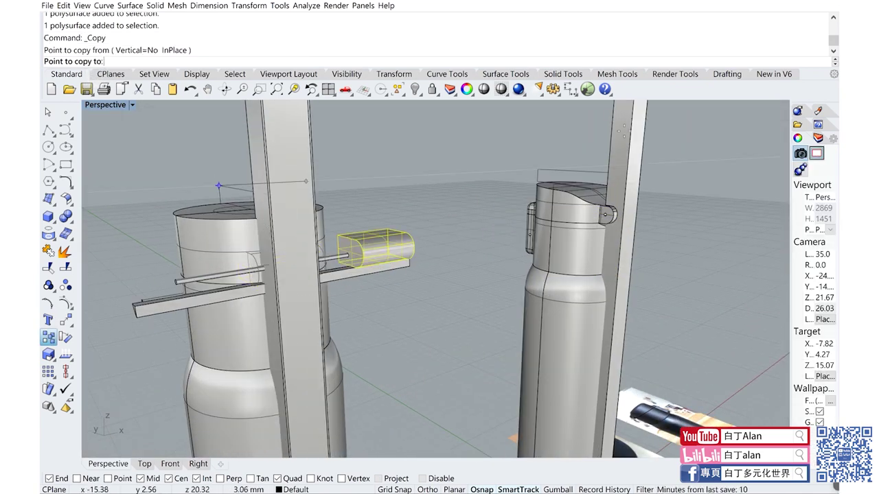
click(538, 168)
key(Return)
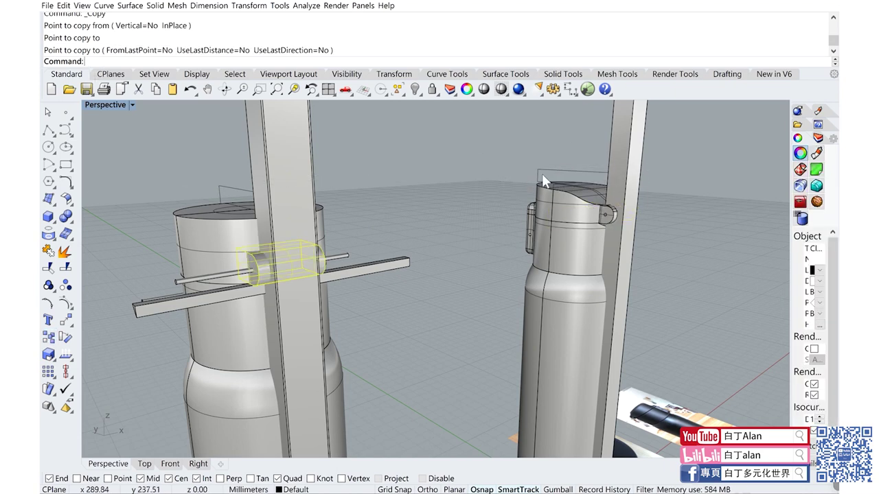
Step: Boolean-intersect the copied block polysurface with the vertical post
scroll(547, 189, up, 3)
scroll(565, 222, up, 2)
scroll(622, 249, up, 2)
scroll(537, 247, up, 3)
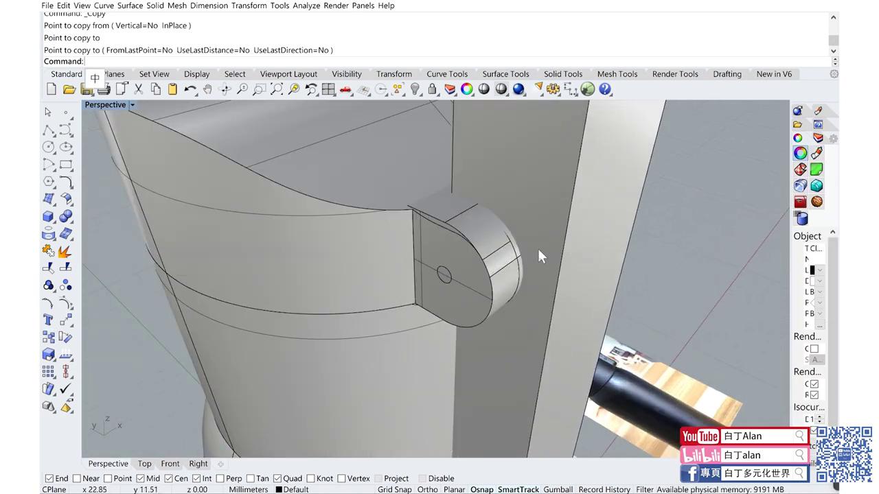
click(525, 245)
click(520, 252)
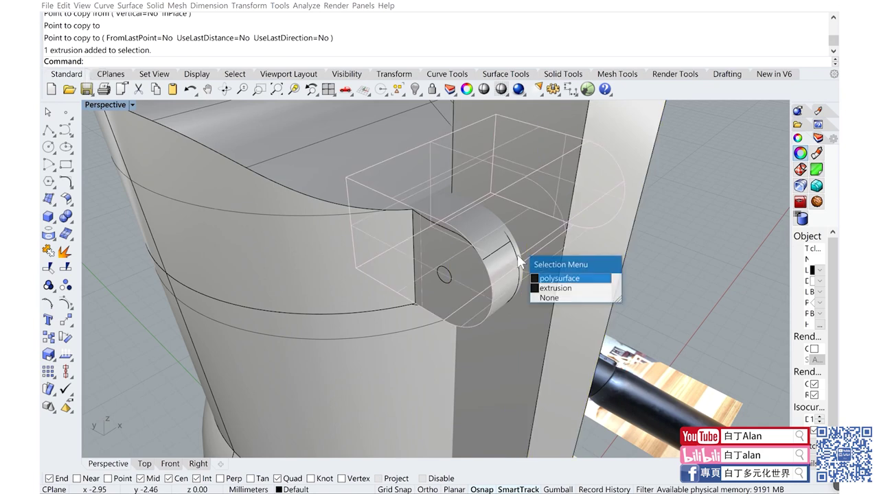
click(560, 278)
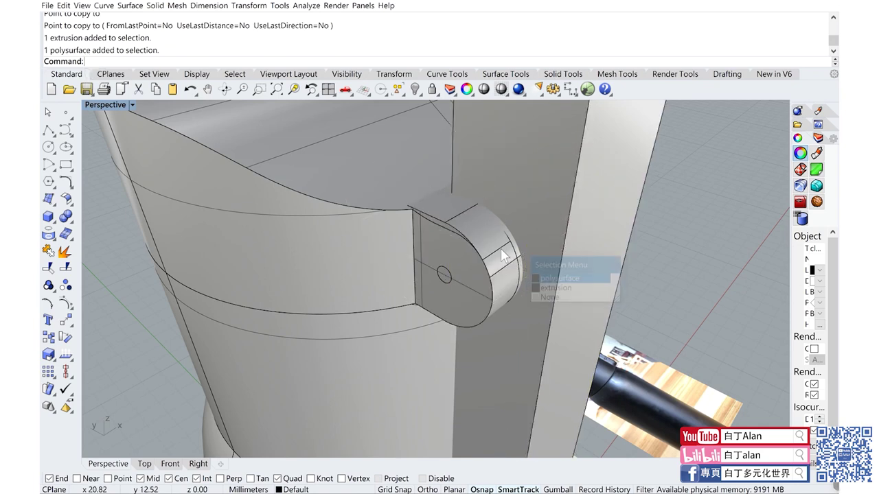
click(71, 222)
click(123, 231)
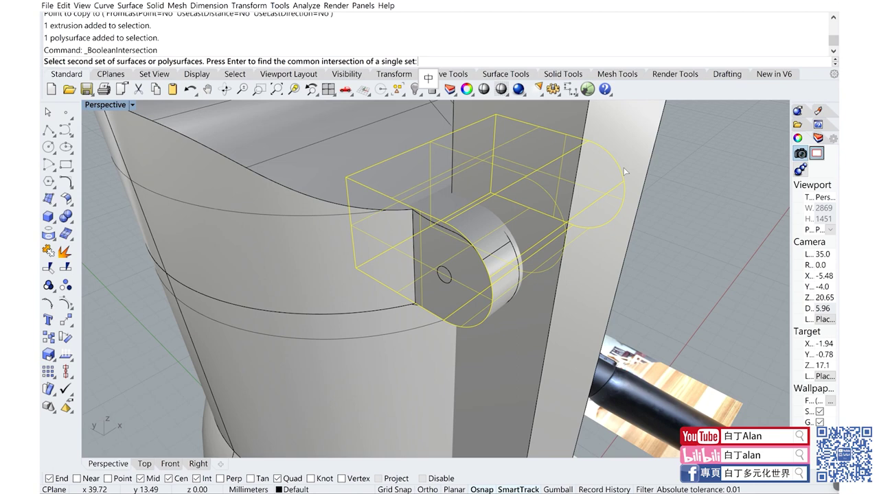
click(625, 171)
key(Return)
scroll(638, 209, down, 3)
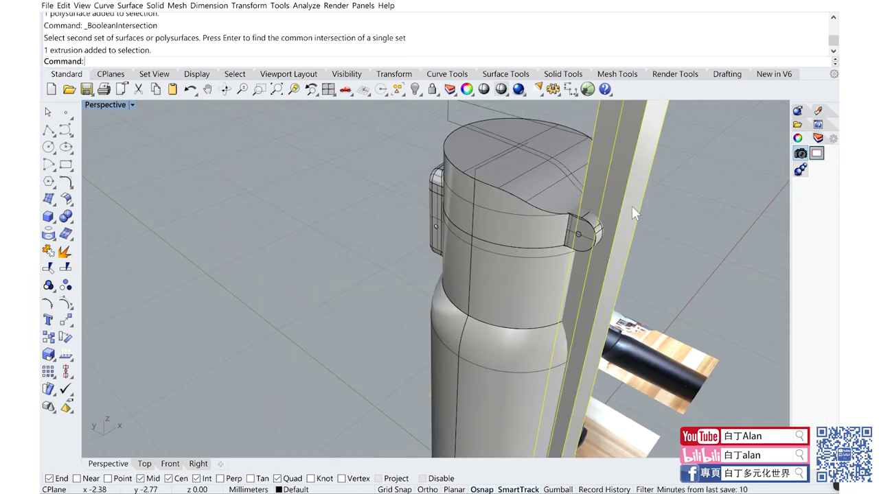
Step: Restore the four-view layout and select the post's rectangle in Top view
double_click(121, 106)
scroll(333, 198, down, 3)
scroll(278, 194, down, 2)
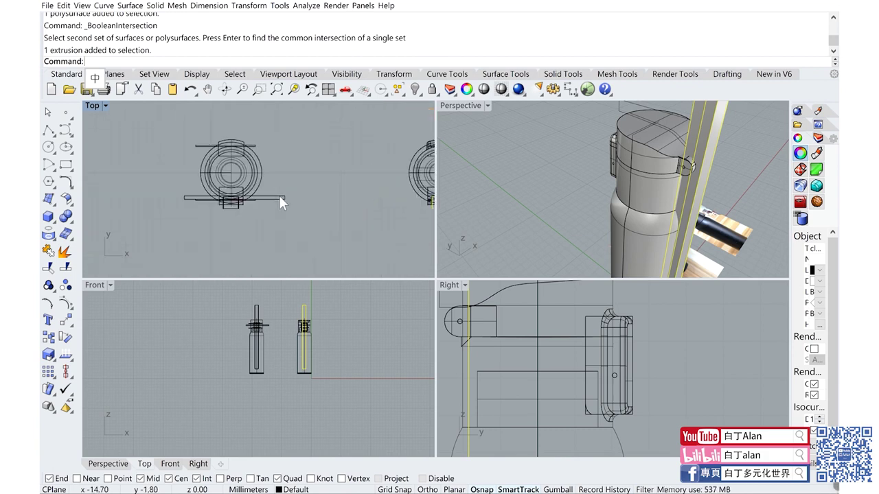
scroll(237, 200, up, 5)
click(240, 253)
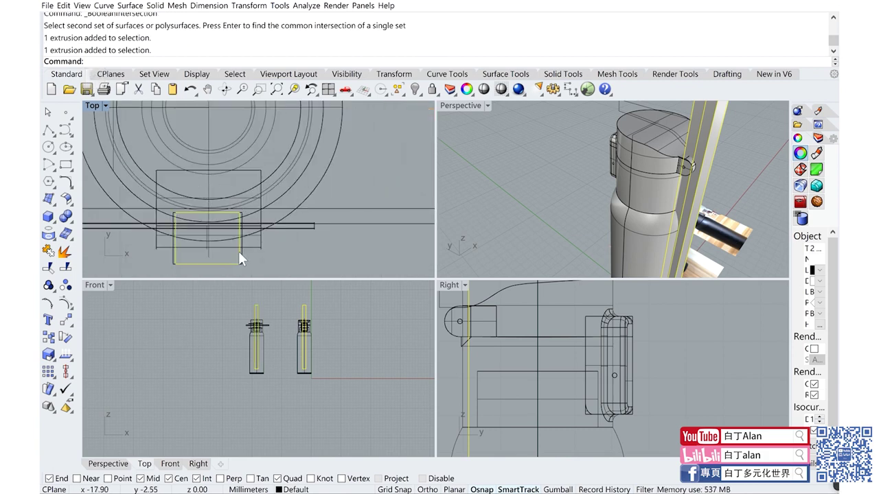
Step: Stretch the post along Y with Scale1D from a corner base point and two reference points
scroll(239, 251, down, 5)
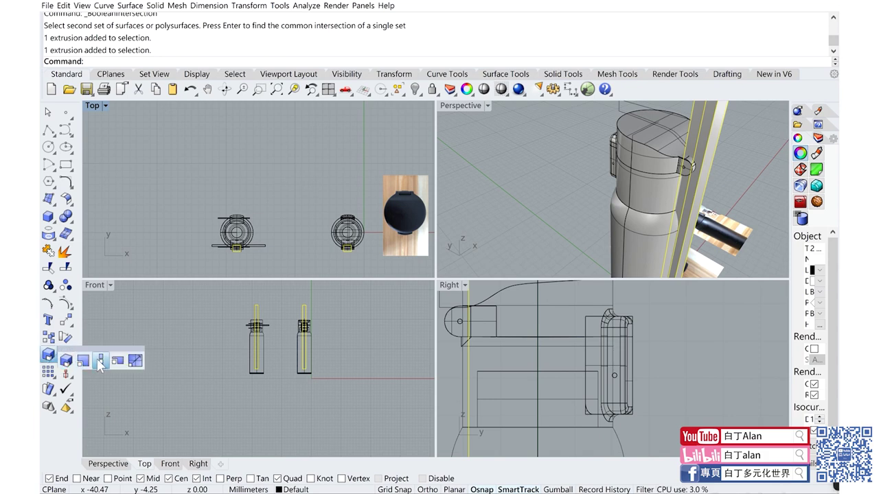
click(100, 362)
scroll(321, 251, up, 3)
scroll(321, 251, up, 3)
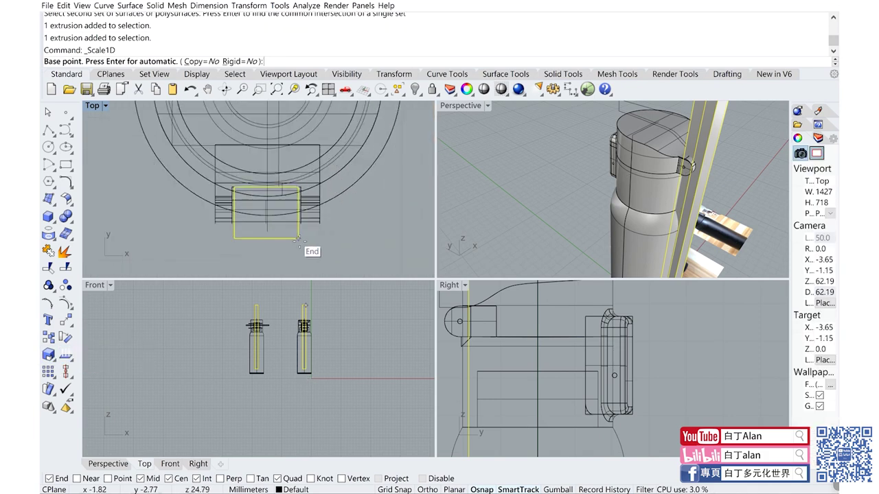
click(298, 238)
scroll(344, 245, down, 5)
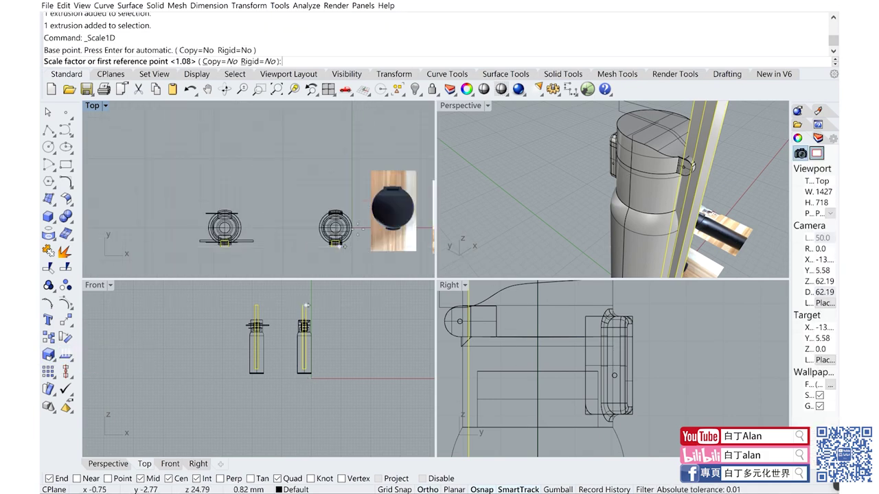
click(363, 182)
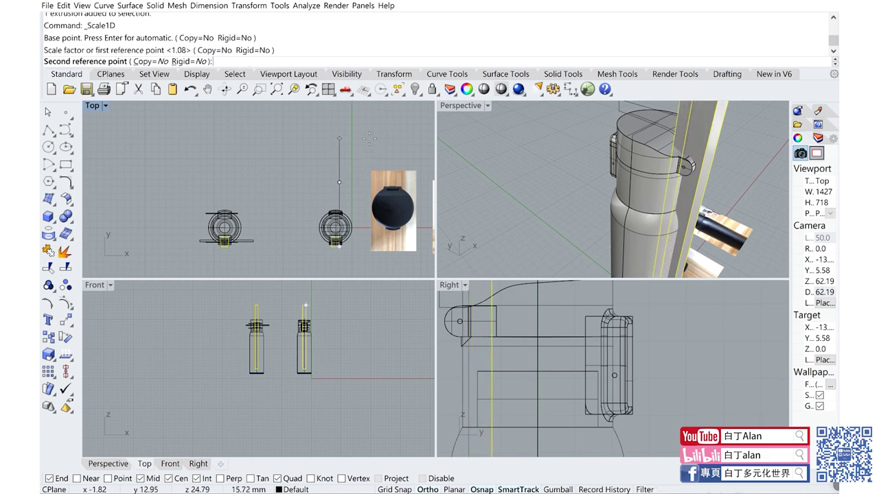
click(369, 140)
double_click(471, 108)
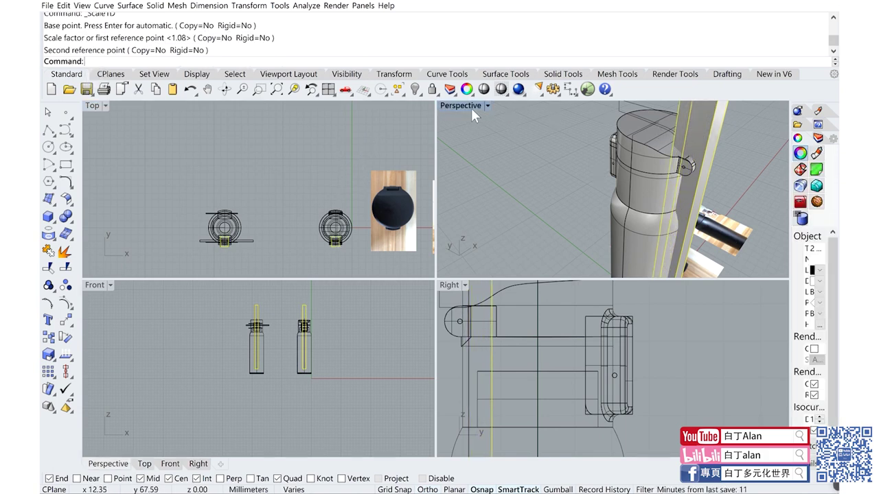
Step: Pick the lug polysurface on the right lid and Boolean-intersect it with the vertical post
scroll(524, 288, up, 5)
scroll(431, 276, down, 2)
scroll(392, 271, up, 2)
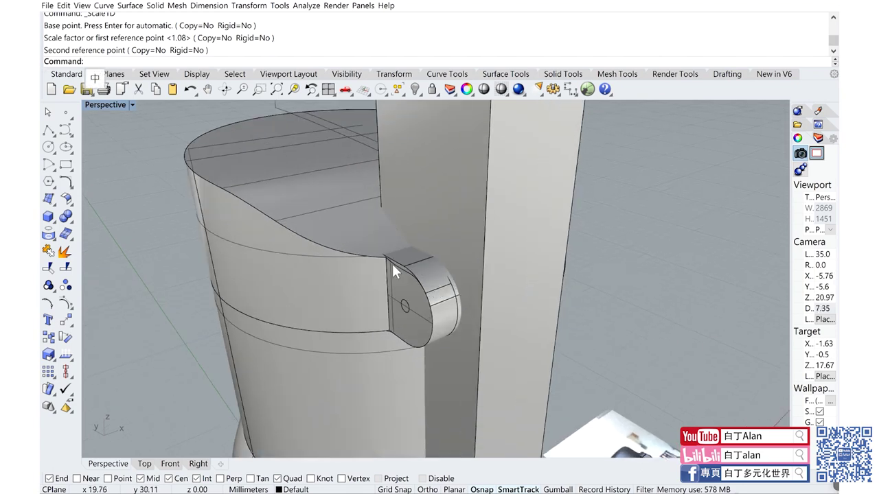
click(334, 261)
click(458, 290)
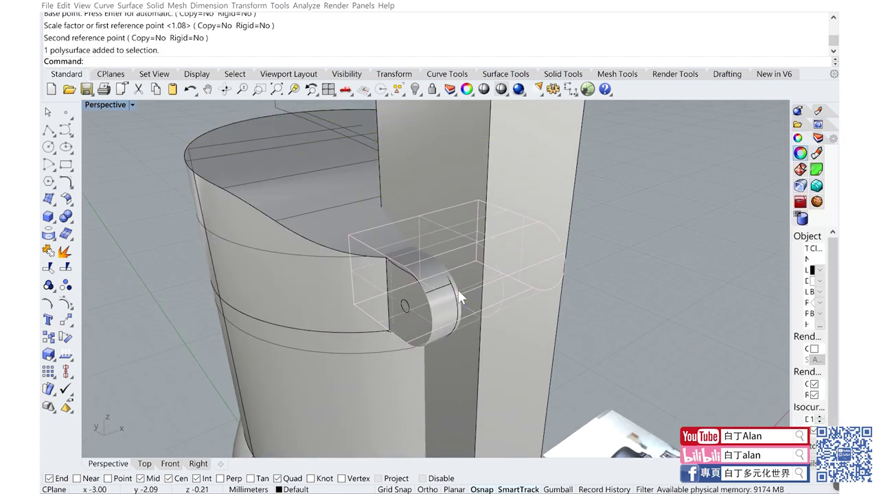
click(499, 328)
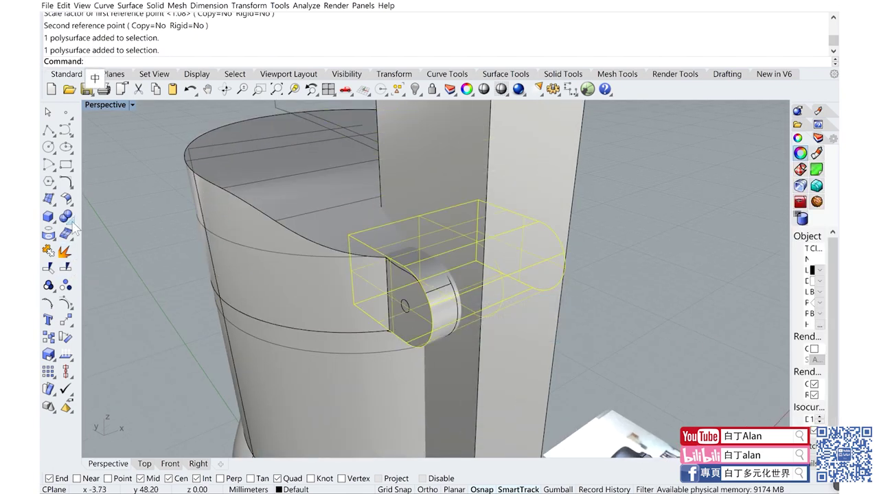
click(110, 226)
click(485, 191)
key(Return)
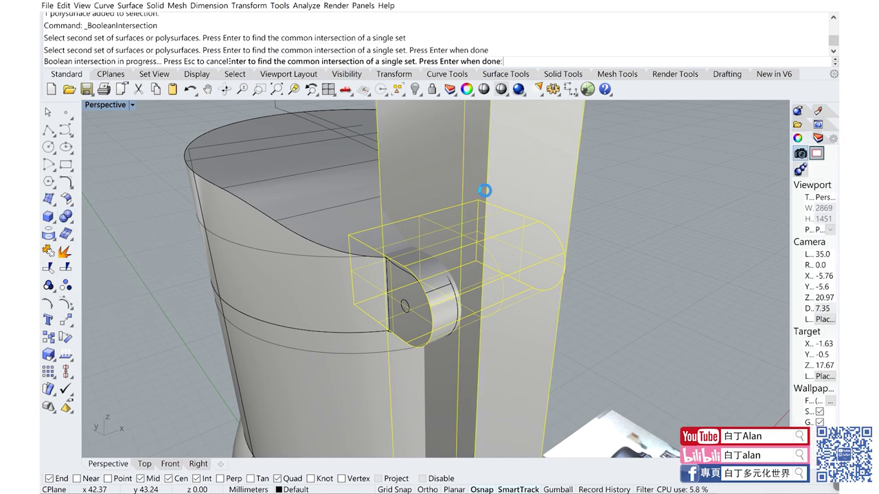
Step: Hide the lug and top cap to inspect the hinge, then show the hidden part again
right_drag(566, 205, 626, 228)
right_drag(537, 239, 416, 322)
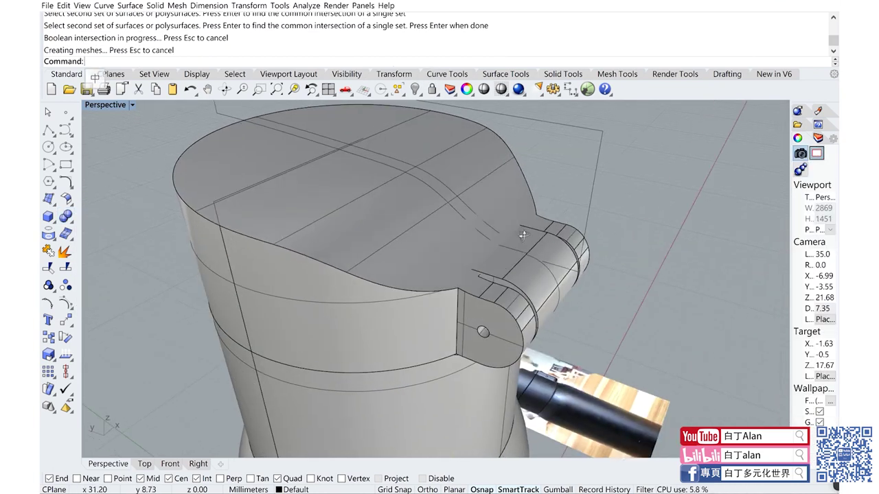
click(382, 366)
mouse_move(383, 366)
right_down()
mouse_move(359, 351)
mouse_move(346, 305)
mouse_move(355, 261)
mouse_move(424, 97)
mouse_move(515, 245)
mouse_move(502, 248)
right_up()
click(344, 305)
click(414, 91)
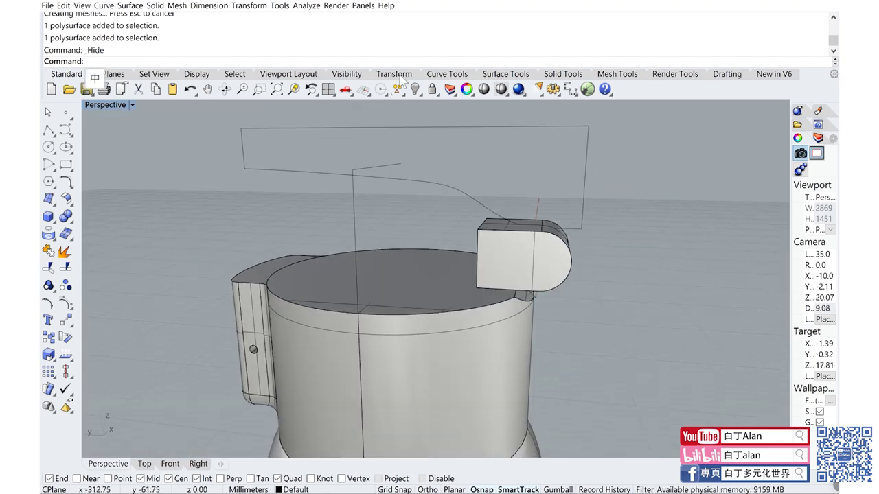
right_click(415, 89)
right_drag(425, 137, 449, 313)
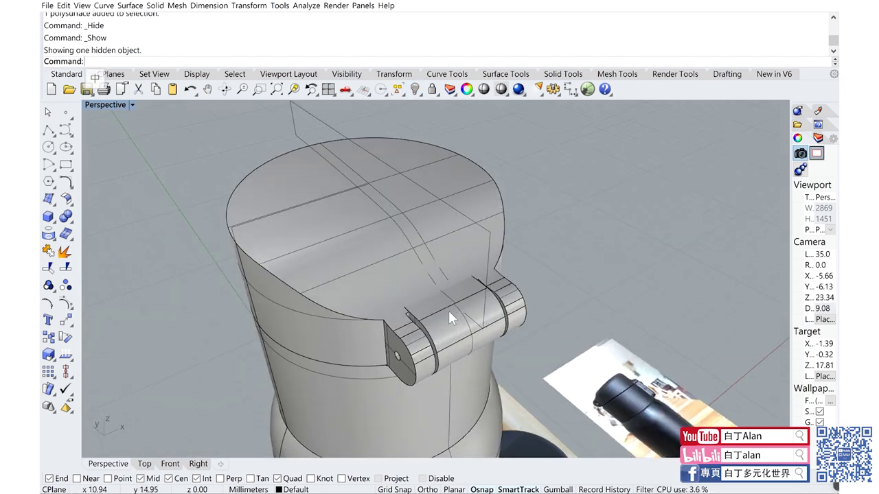
scroll(448, 310, down, 3)
scroll(589, 366, down, 3)
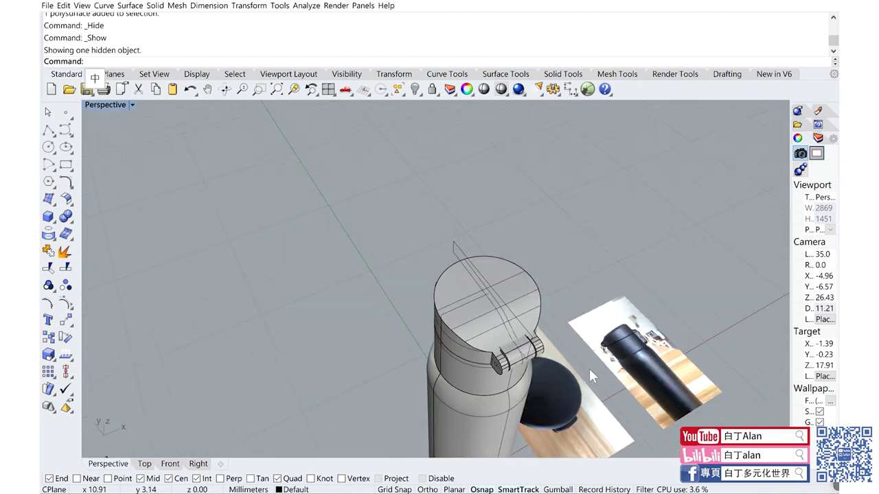
Step: Return to the four-view layout and select the central hinge block
double_click(117, 105)
scroll(343, 172, up, 3)
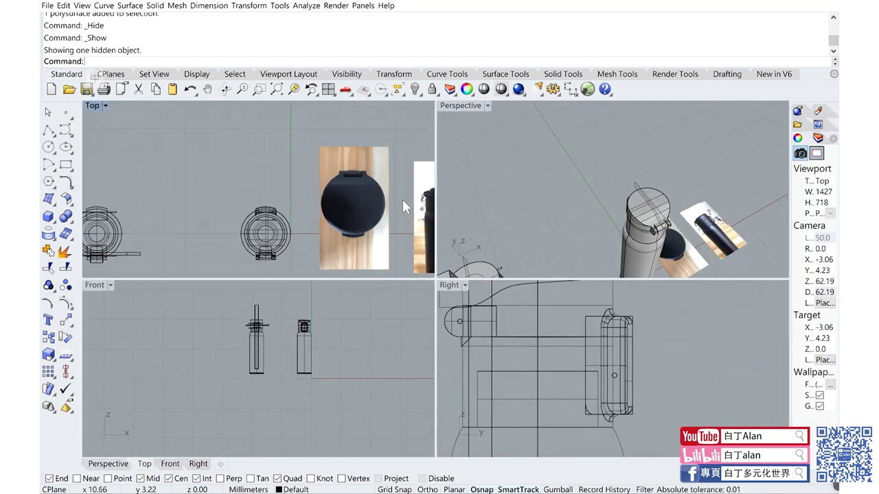
scroll(385, 192, up, 2)
scroll(323, 172, up, 2)
scroll(294, 165, down, 2)
scroll(261, 186, down, 2)
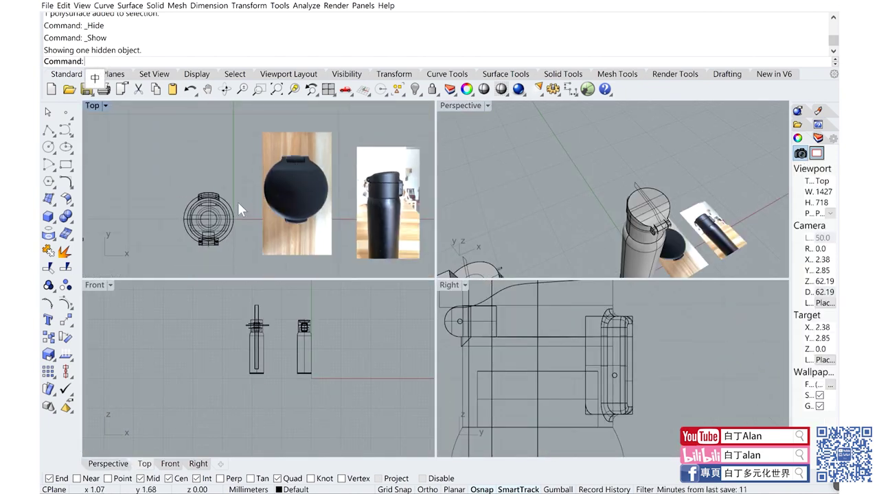
scroll(238, 202, up, 3)
scroll(215, 189, up, 1)
scroll(692, 221, up, 2)
scroll(673, 224, up, 3)
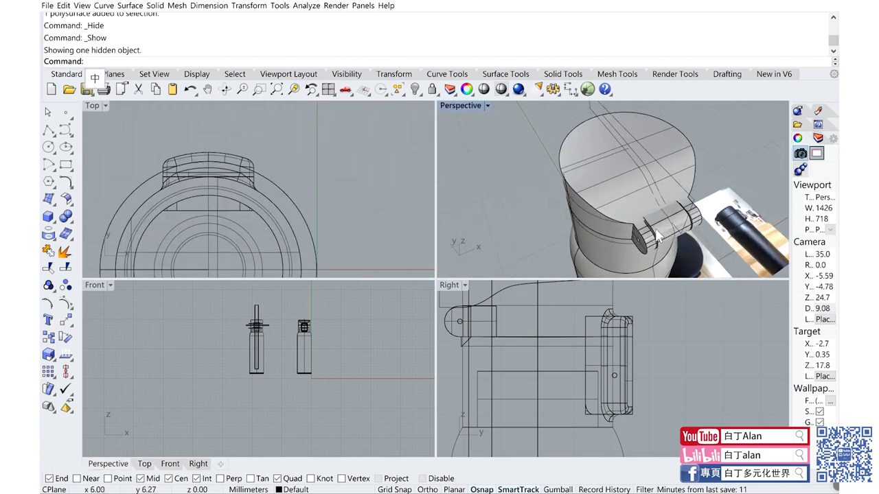
scroll(655, 228, up, 3)
scroll(655, 228, down, 3)
right_drag(655, 227, 633, 204)
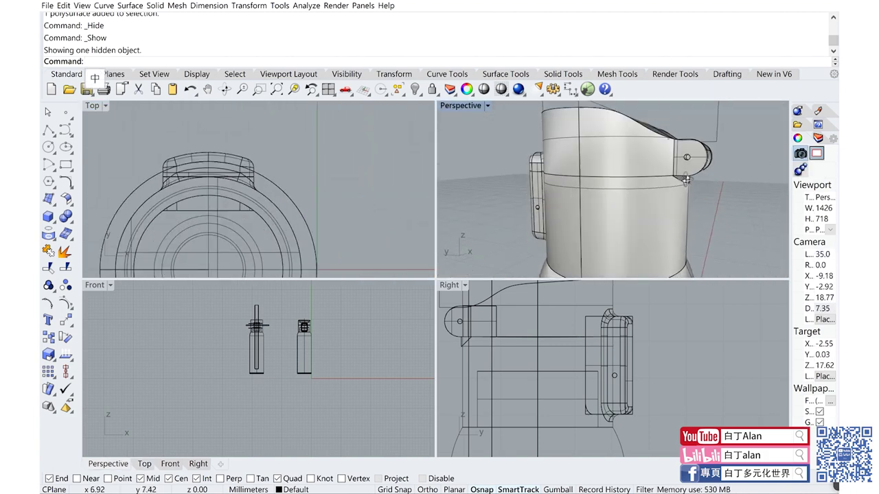
scroll(237, 184, down, 3)
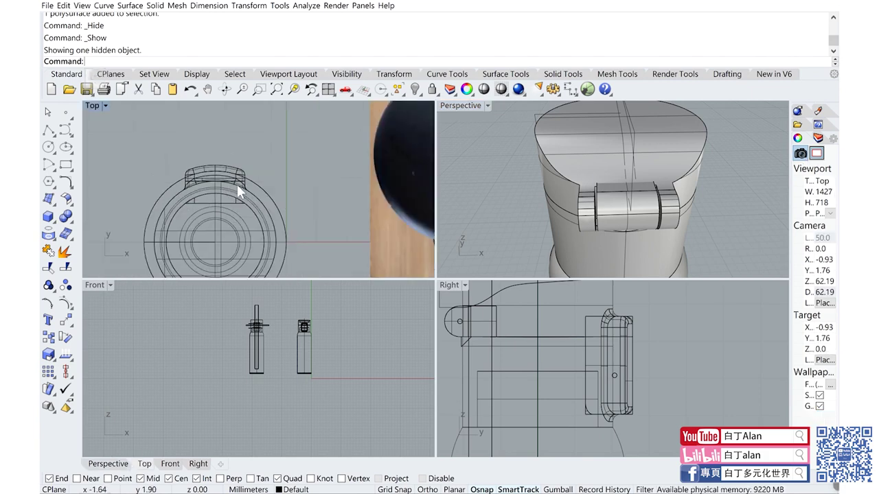
scroll(231, 203, up, 2)
scroll(226, 160, up, 1)
scroll(236, 172, down, 3)
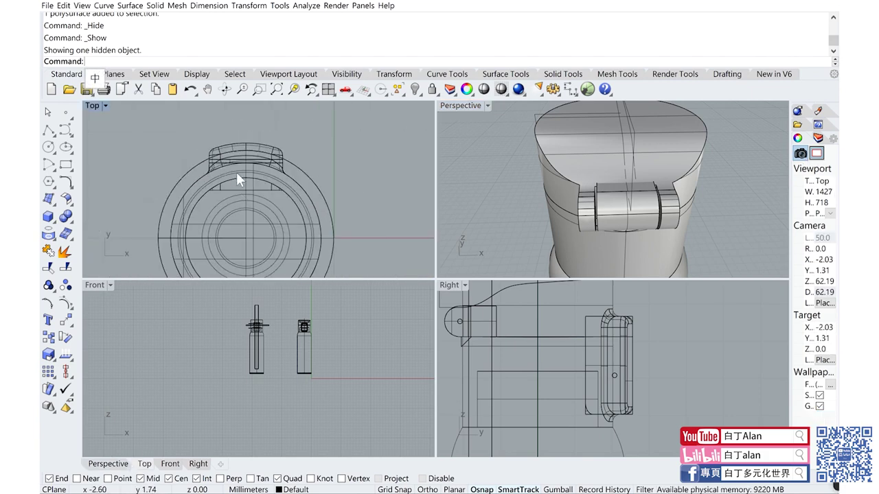
scroll(237, 228, down, 3)
scroll(238, 229, up, 10)
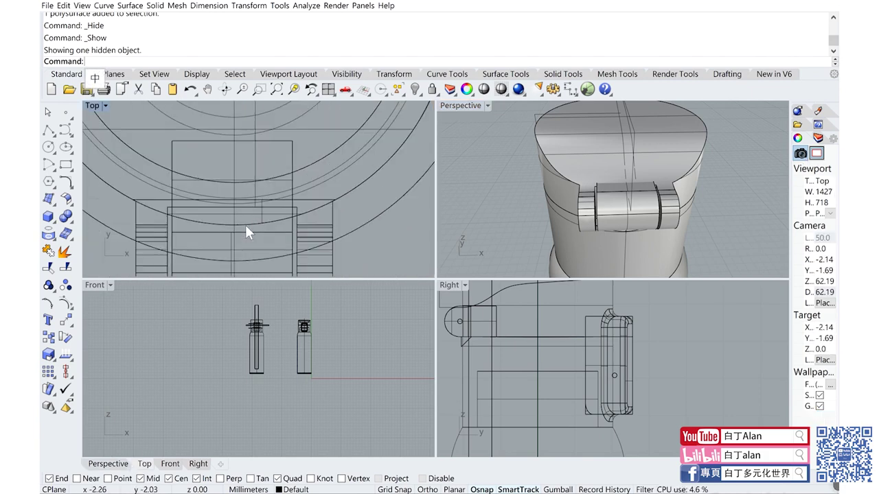
click(289, 185)
Step: Widen the hinge block with Scale 1-D using a base point and two reference points
scroll(189, 222, down, 2)
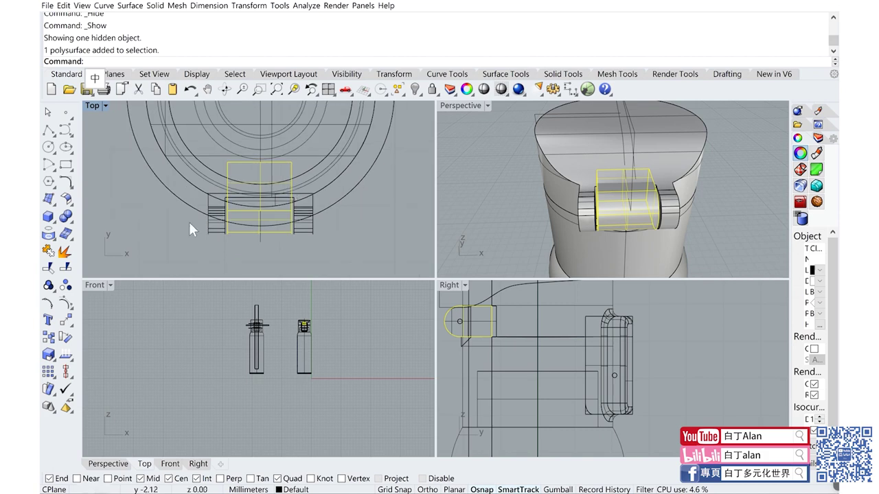
click(52, 356)
click(96, 363)
scroll(210, 246, up, 2)
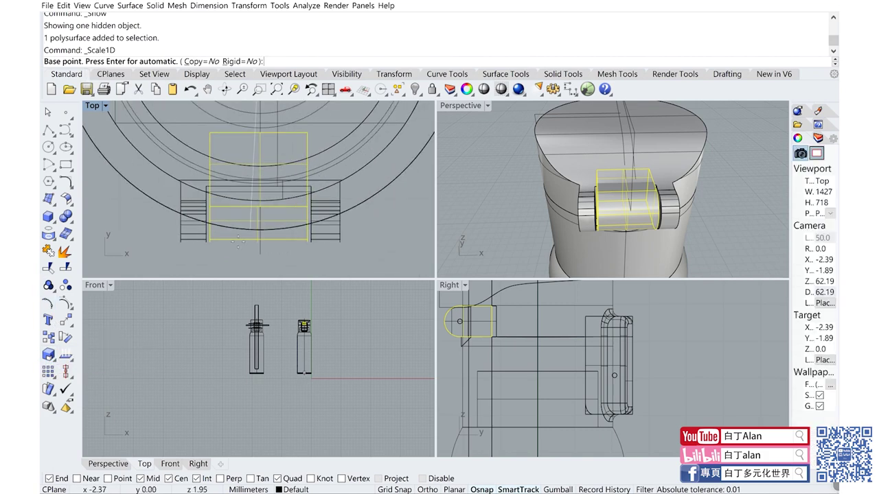
scroll(211, 246, up, 2)
click(204, 240)
scroll(196, 179, down, 2)
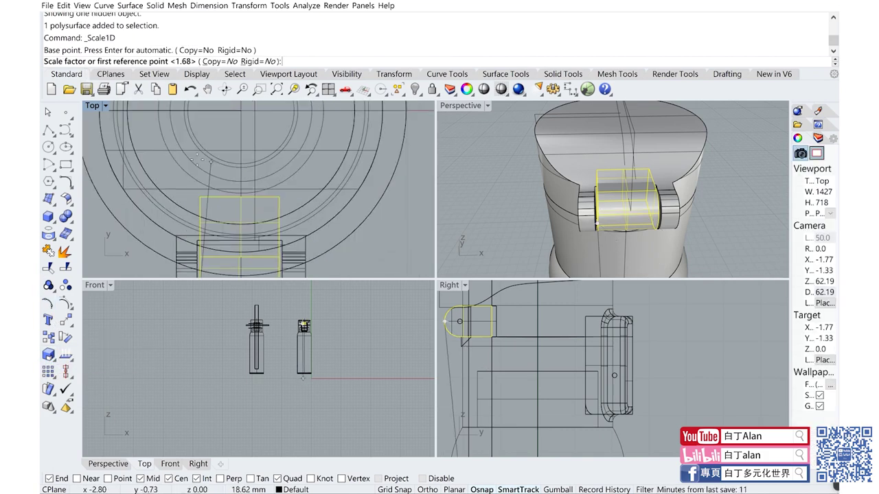
click(196, 166)
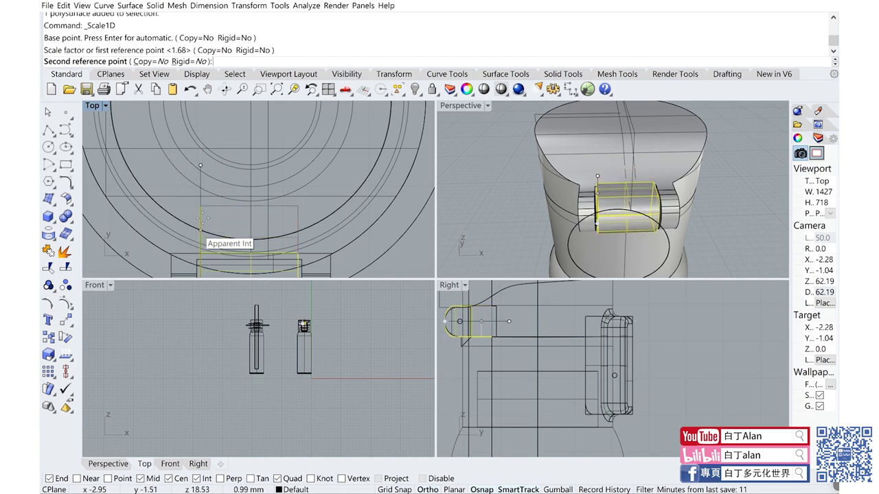
scroll(206, 247, down, 2)
scroll(204, 259, down, 1)
scroll(210, 250, up, 3)
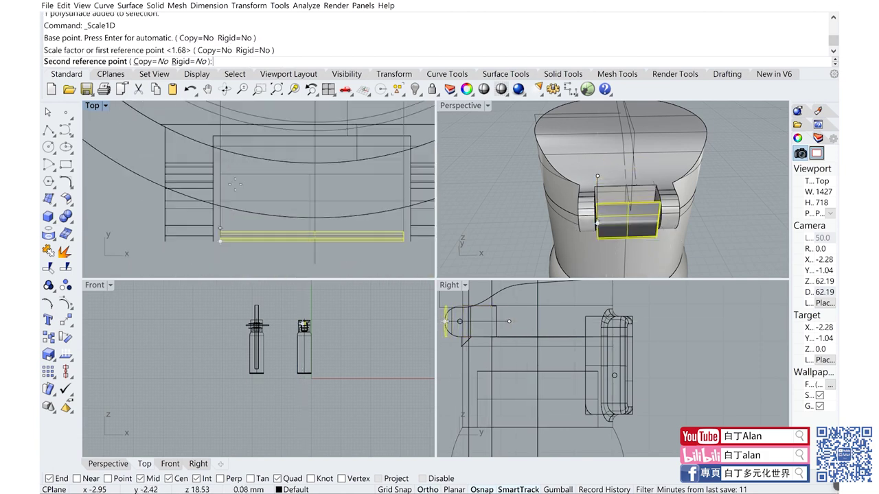
scroll(233, 192, up, 3)
click(239, 148)
scroll(223, 195, down, 2)
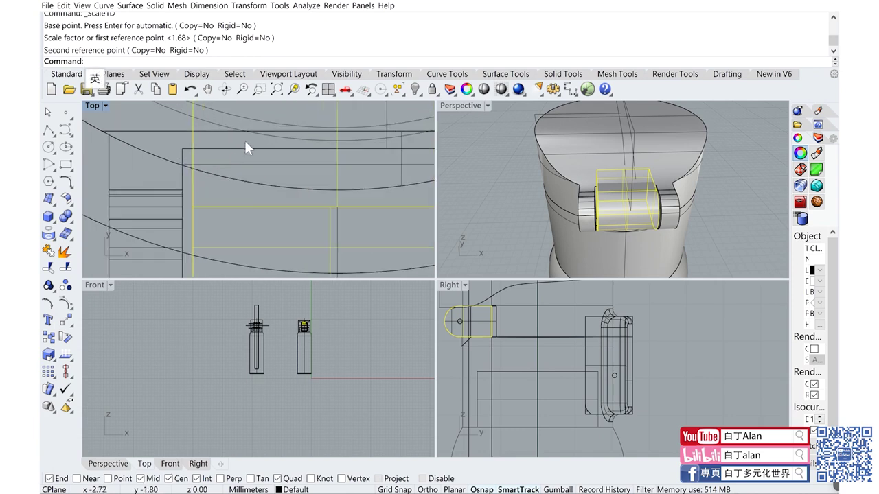
Step: Draw a tall box from the circle centre, setting its height in Front view
click(50, 219)
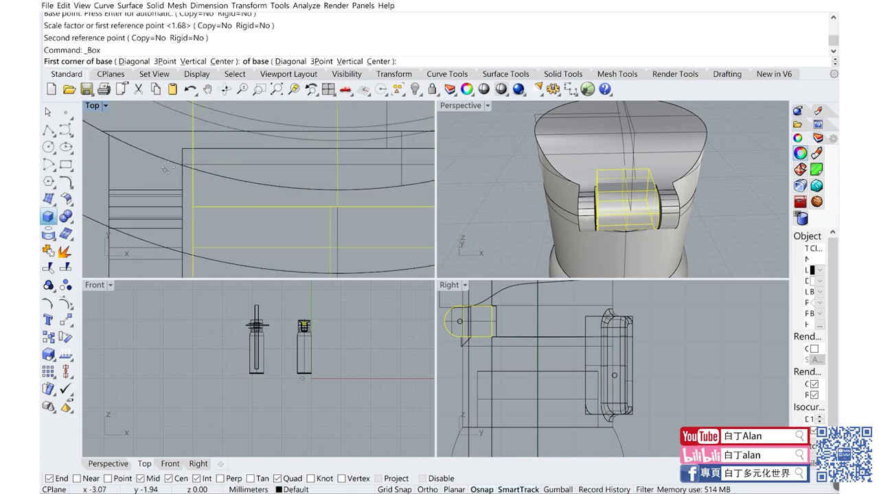
scroll(288, 172, down, 2)
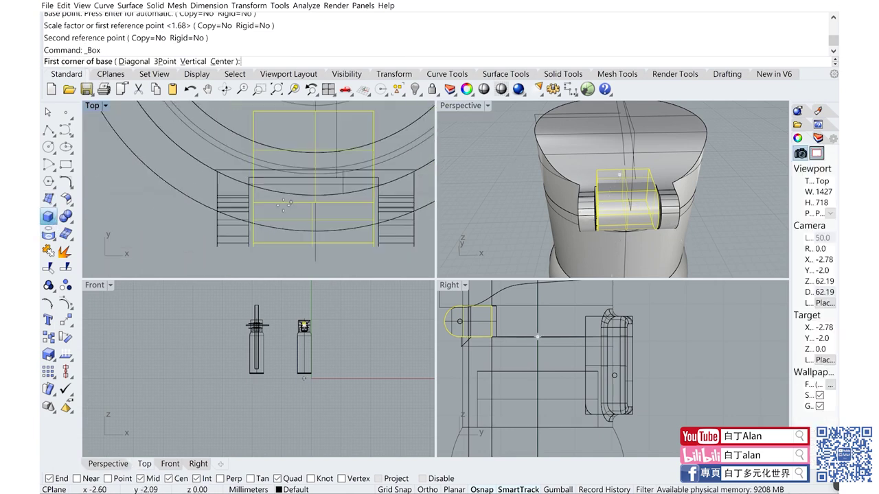
scroll(329, 168, down, 2)
scroll(363, 165, down, 1)
scroll(357, 158, up, 3)
scroll(323, 130, down, 2)
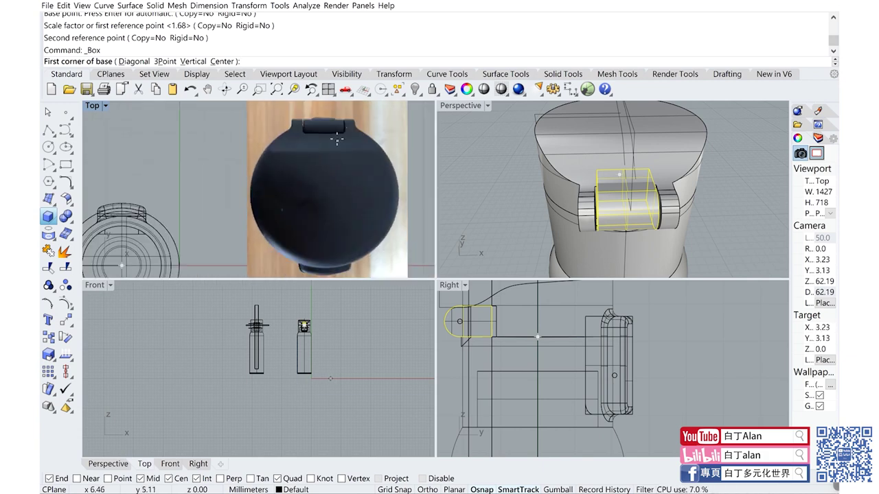
scroll(334, 122, up, 2)
scroll(316, 151, down, 3)
scroll(227, 230, up, 2)
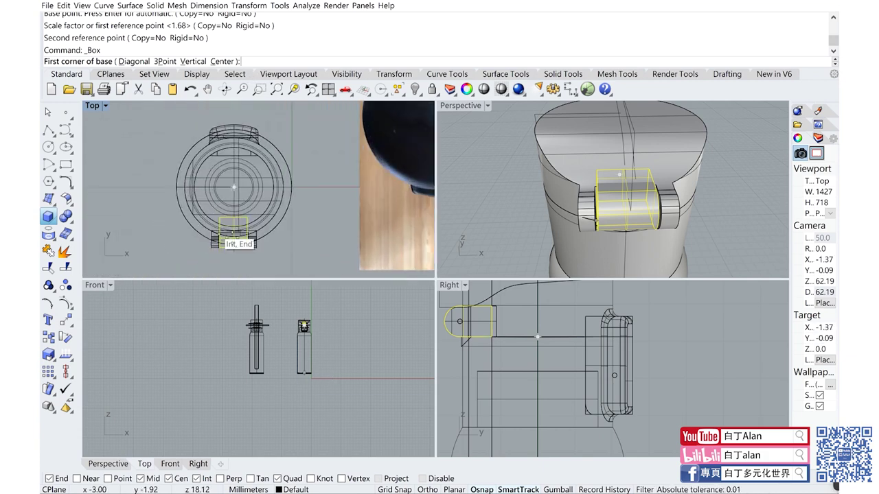
scroll(206, 225, up, 2)
scroll(192, 219, up, 2)
scroll(191, 219, up, 1)
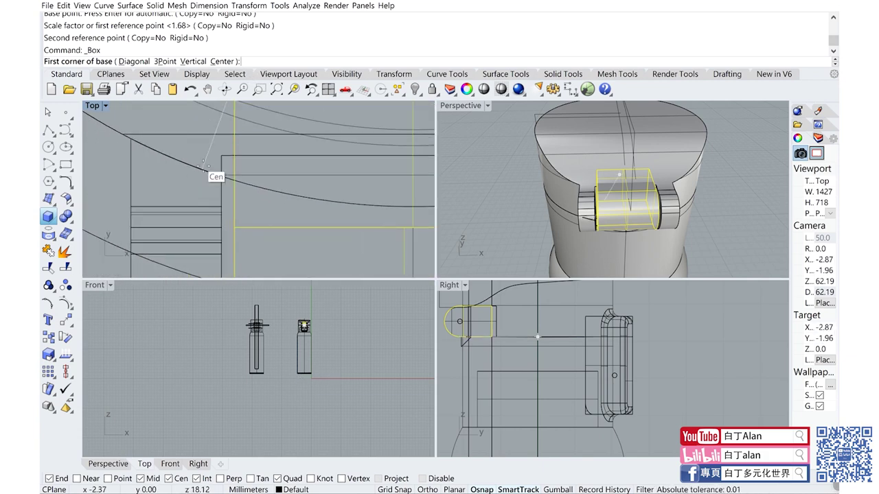
click(204, 163)
scroll(213, 161, down, 3)
scroll(254, 137, down, 3)
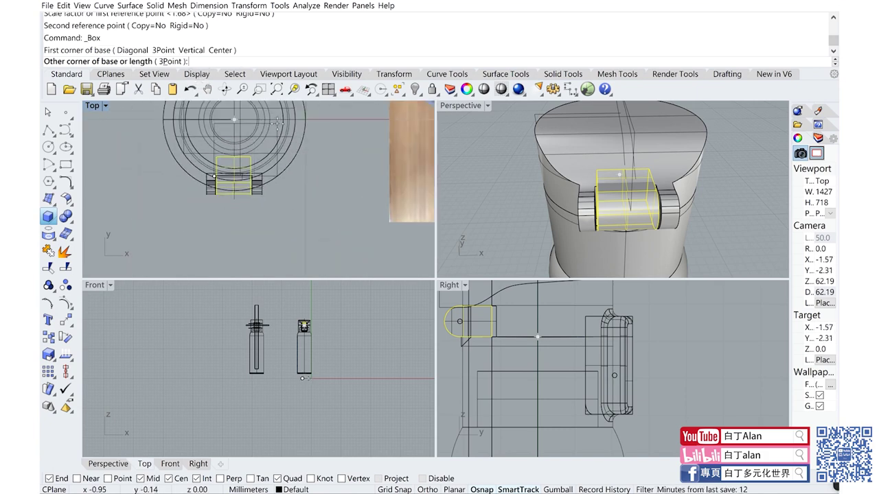
click(277, 125)
click(305, 295)
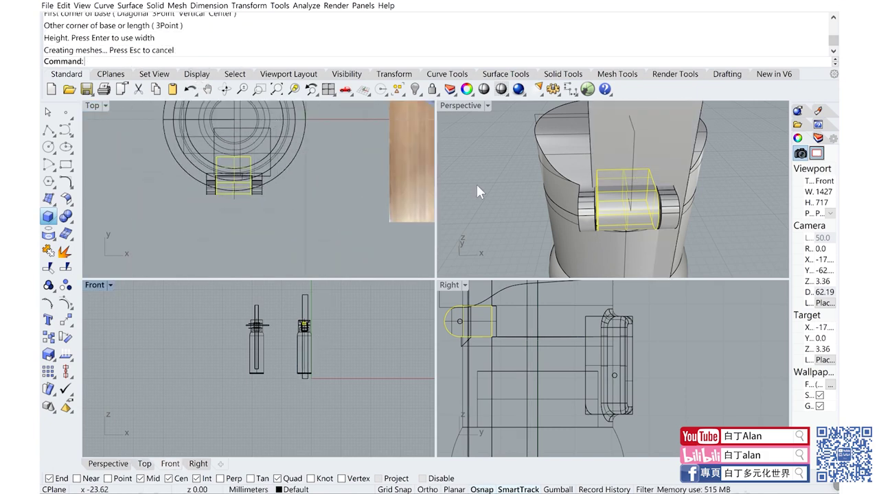
Step: Subtract the tall box from the hinge block with Boolean Difference
click(478, 217)
click(621, 206)
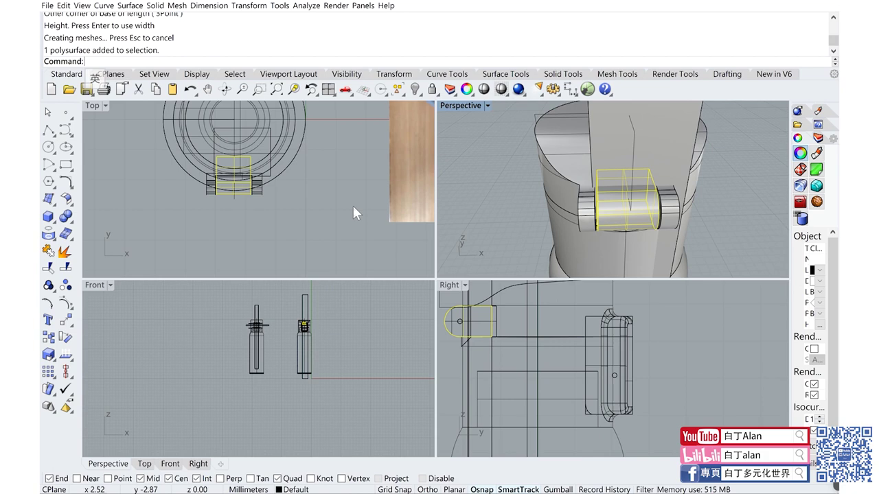
click(73, 221)
click(94, 228)
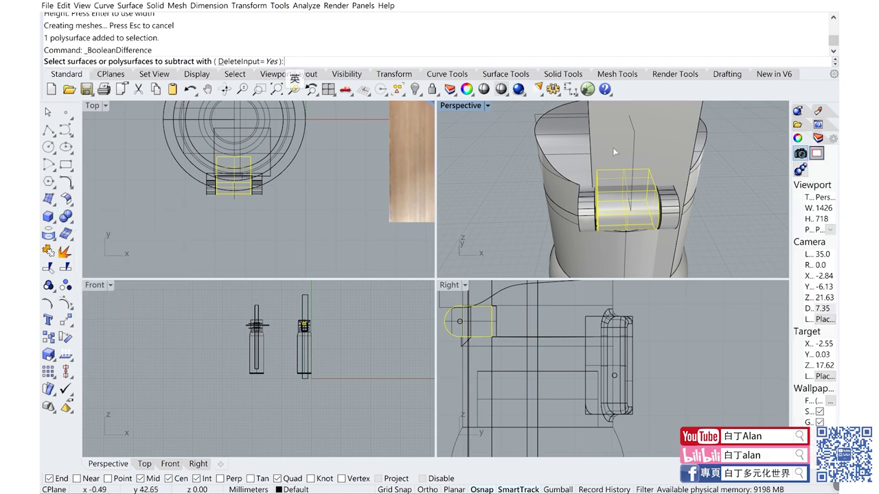
click(574, 137)
key(Return)
Step: Inspect the trimmed hinge in a maximized Perspective view and save as Untitled1.3dm
double_click(465, 105)
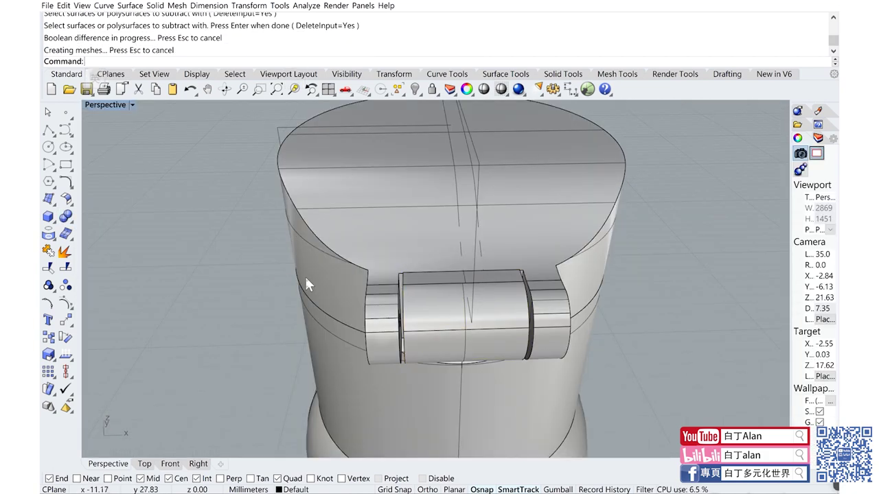
right_drag(305, 274, 353, 280)
key(ctrl+s)
mouse_move(670, 242)
right_down()
mouse_move(530, 237)
mouse_move(508, 249)
right_up()
Step: Round the centre hinge knuckle edge with a 0.2 FilletEdge
click(69, 221)
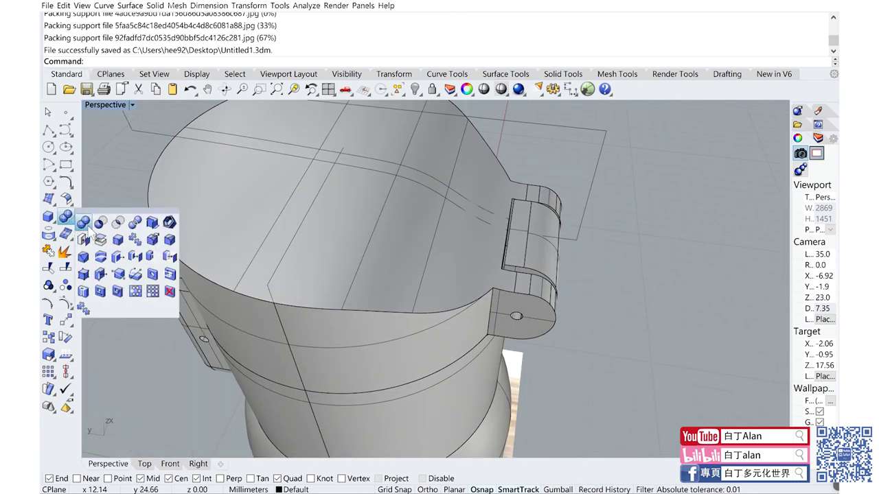
click(169, 240)
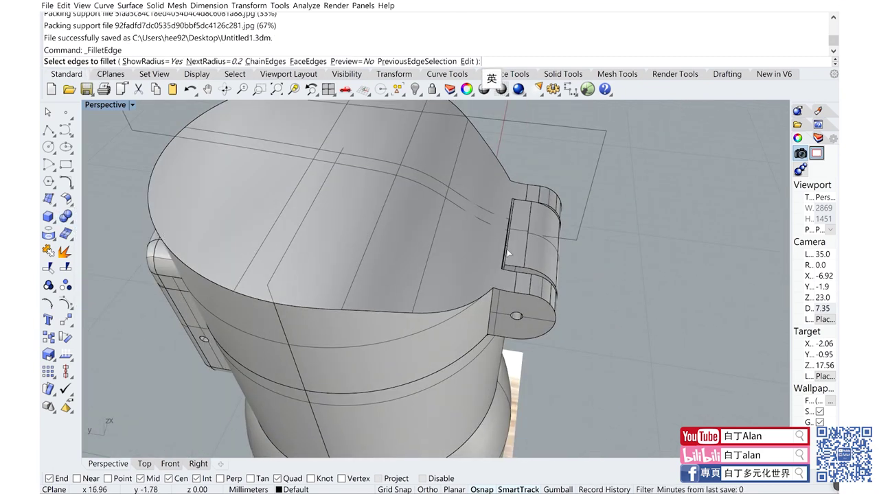
click(508, 252)
key(Return)
key(Return)
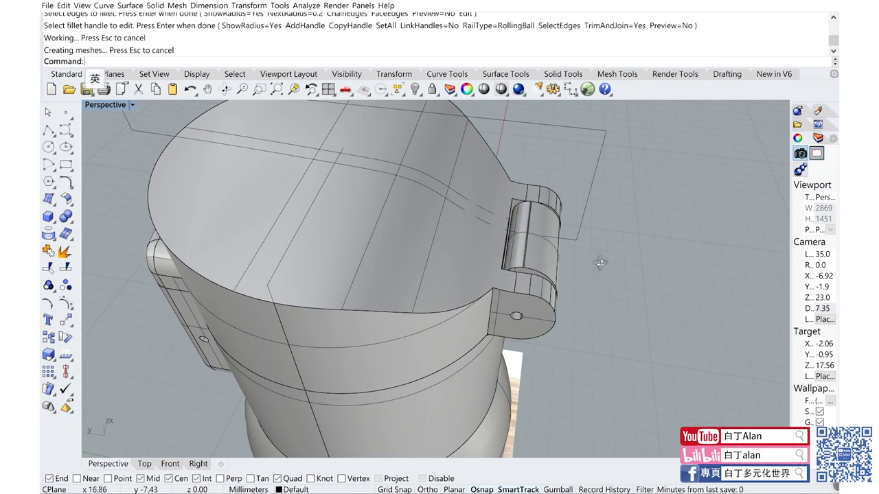
Step: Hide the inner lower body, restoring the mistakenly hidden lid, and view the cap from below
mouse_move(599, 262)
right_down()
mouse_move(407, 202)
mouse_move(455, 201)
right_up()
click(407, 202)
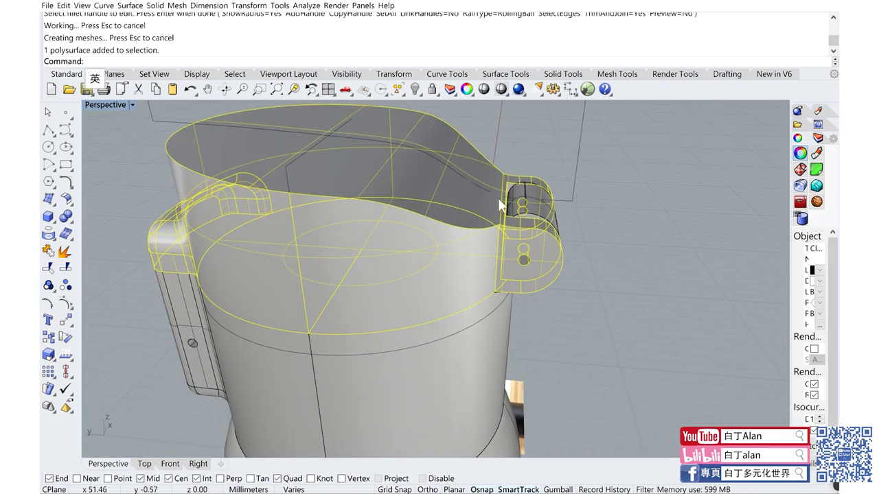
click(415, 89)
right_drag(446, 121, 498, 270)
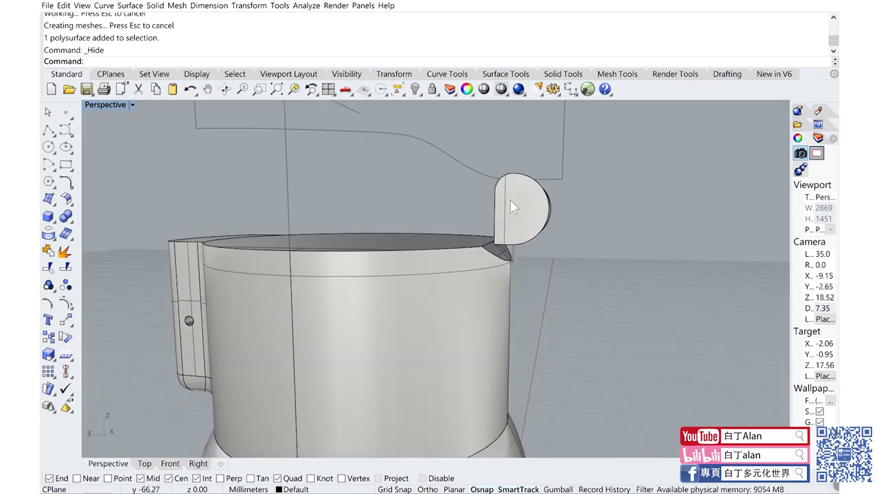
scroll(498, 270, up, 5)
scroll(498, 275, down, 5)
key(ctrl+z)
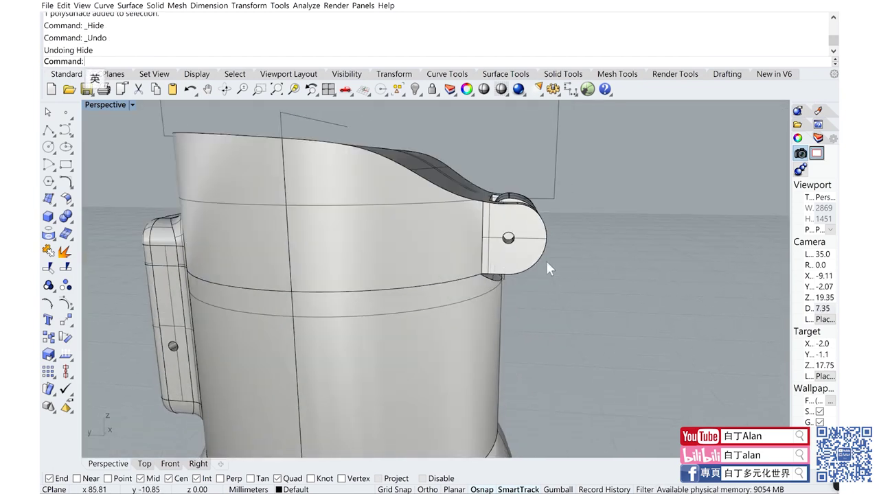
click(321, 279)
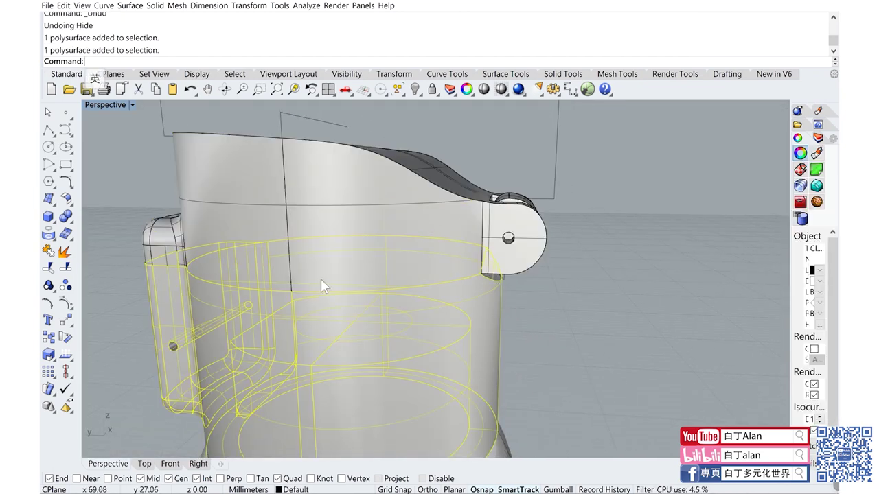
click(415, 89)
right_drag(419, 309, 438, 184)
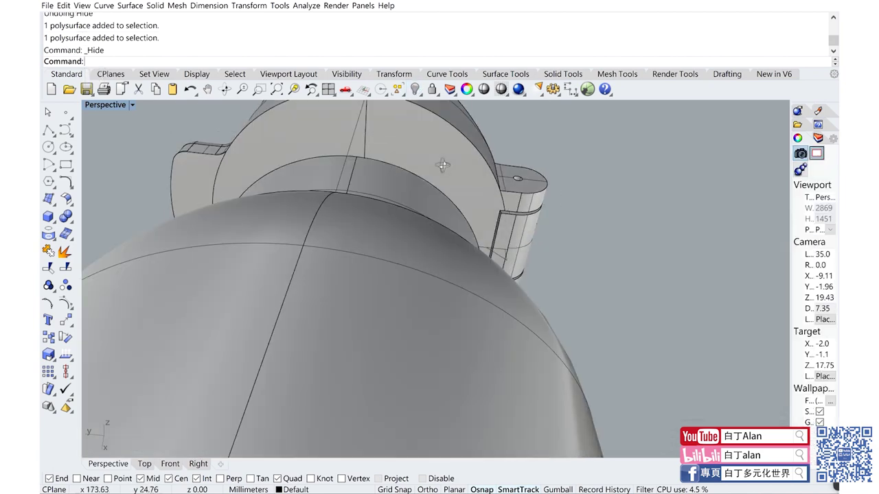
Step: Shell the cap removing its top and bottom faces, then undo the not-solid result
click(70, 221)
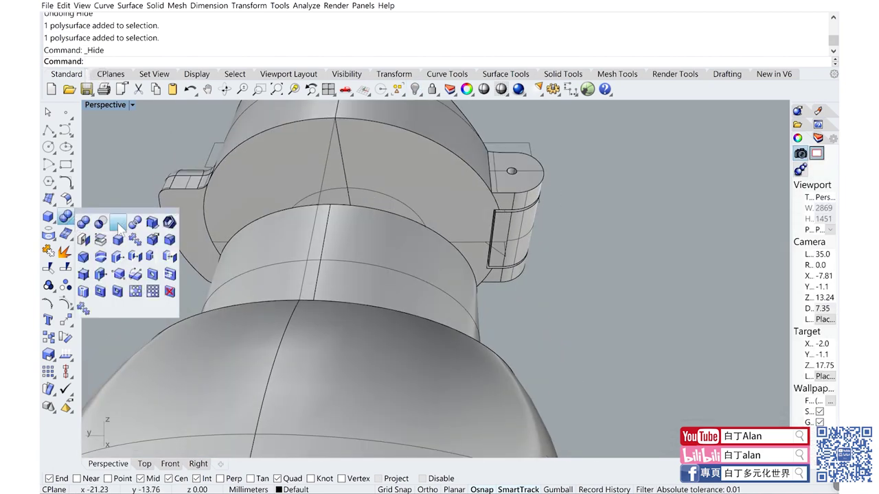
click(167, 239)
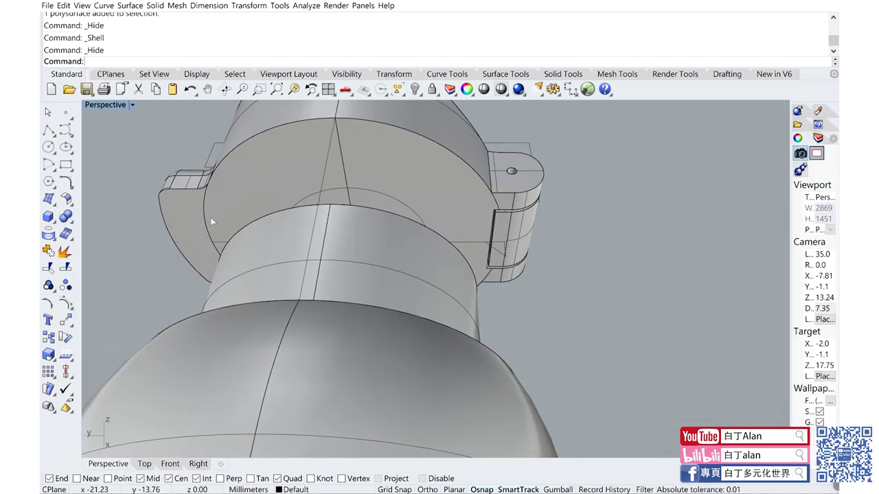
text(0.)
click(356, 162)
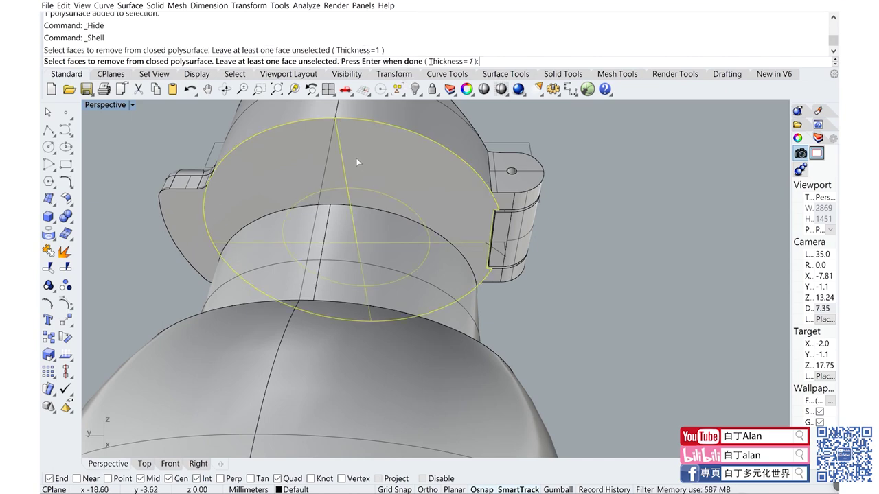
right_drag(208, 205, 303, 225)
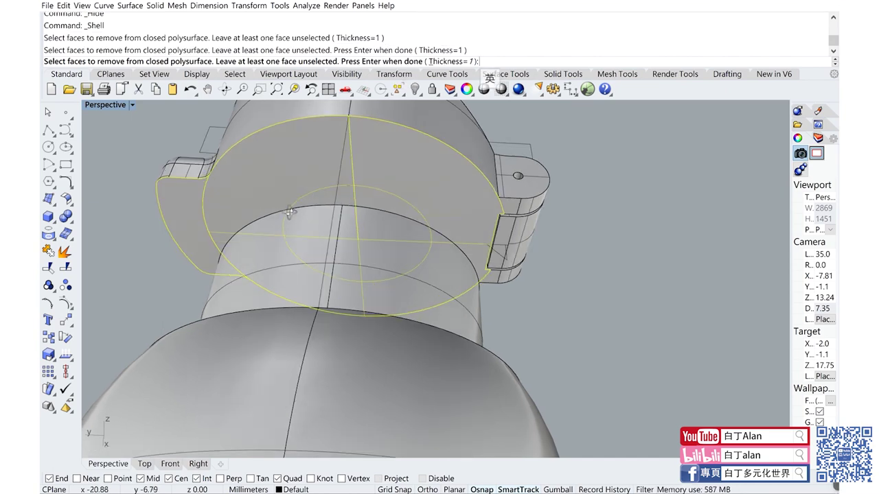
click(303, 225)
key(Return)
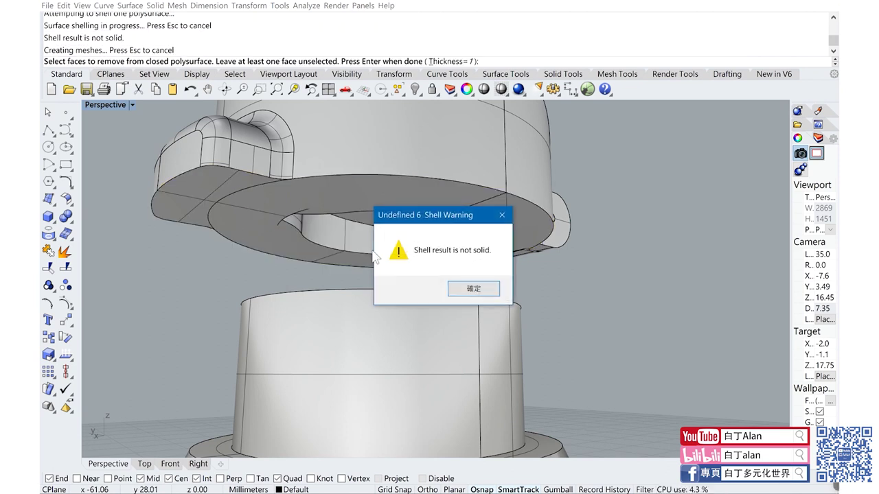
click(456, 287)
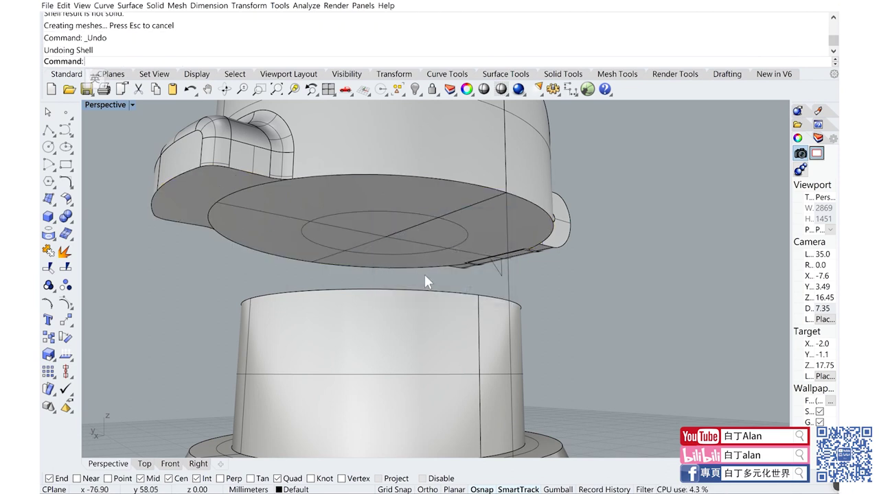
key(ctrl+z)
Step: Retry the shell removing only the lid's bottom face, then undo it again
key(Return)
text(0.01)
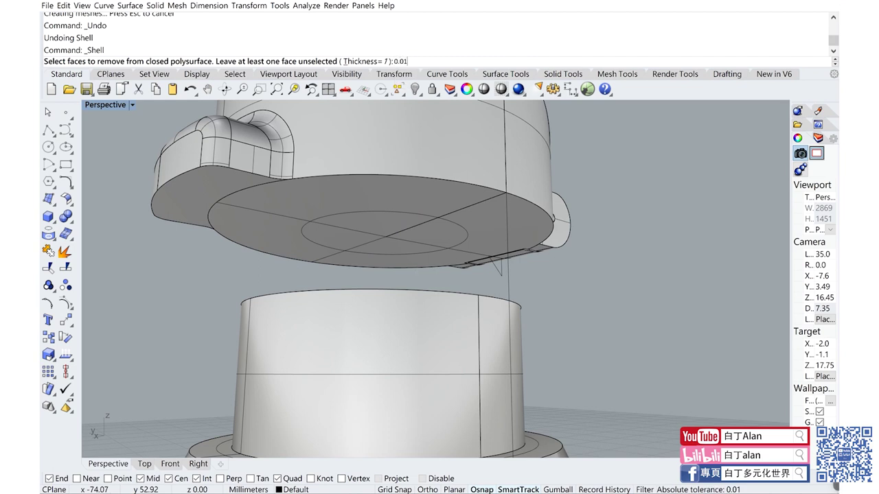
key(Return)
click(395, 213)
key(Return)
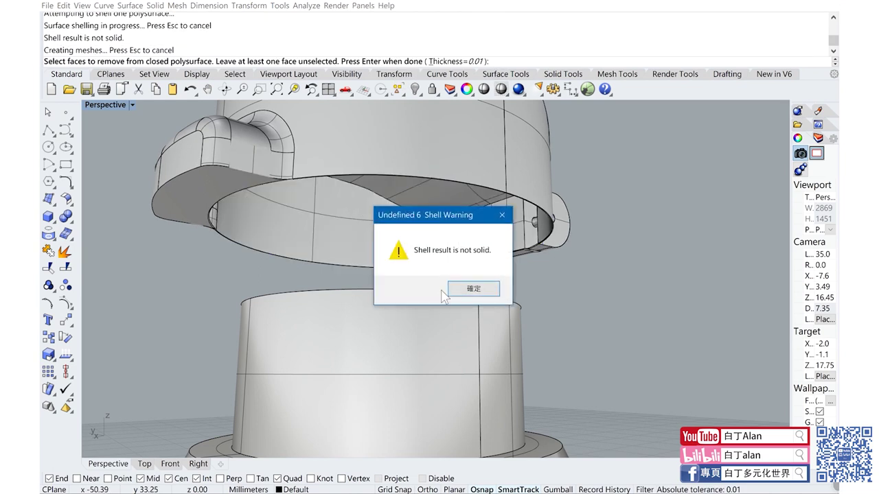
click(453, 291)
key(ctrl+z)
Step: Shell the lid with 0.03 thickness, removing the bottom disc and flange faces
key(Return)
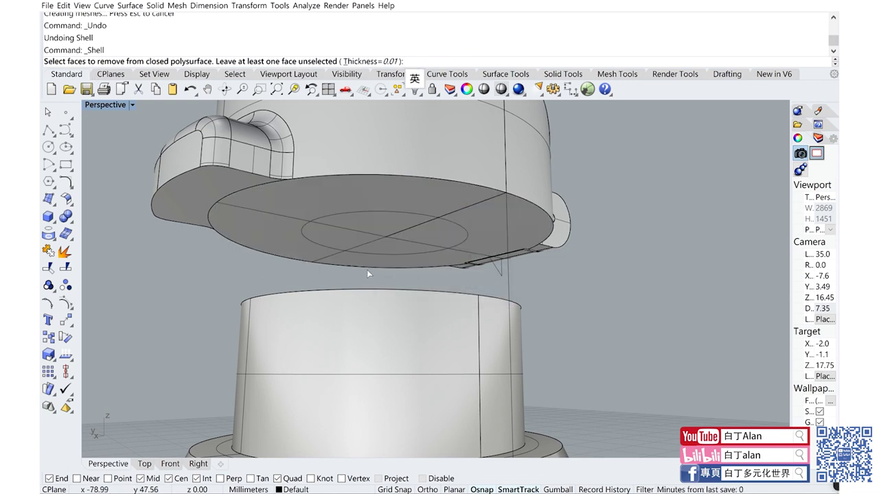
text(3)
key(Return)
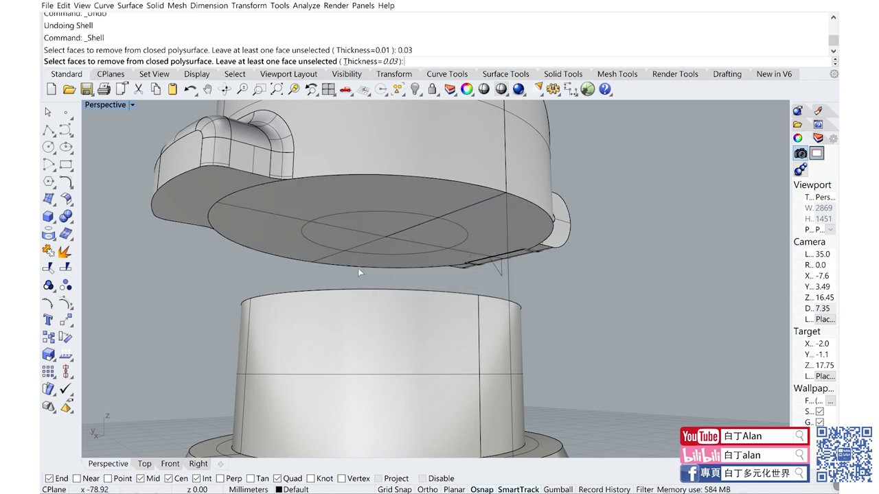
click(299, 235)
click(214, 179)
key(Return)
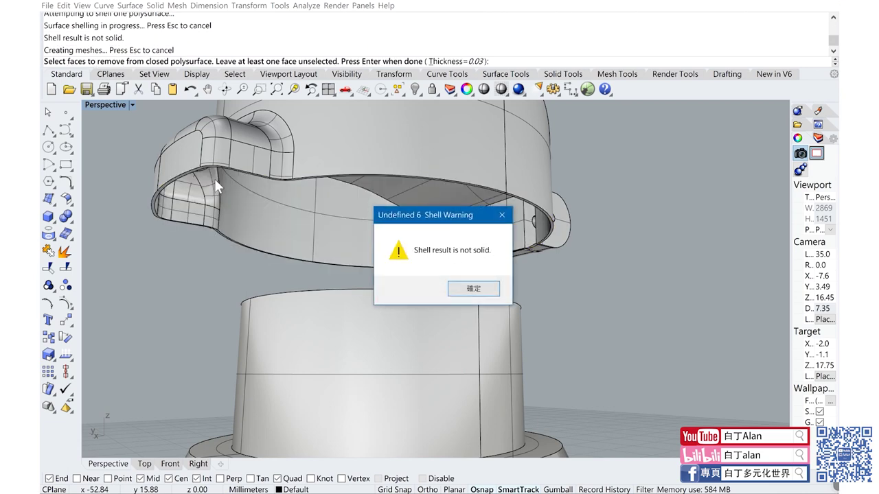
click(473, 288)
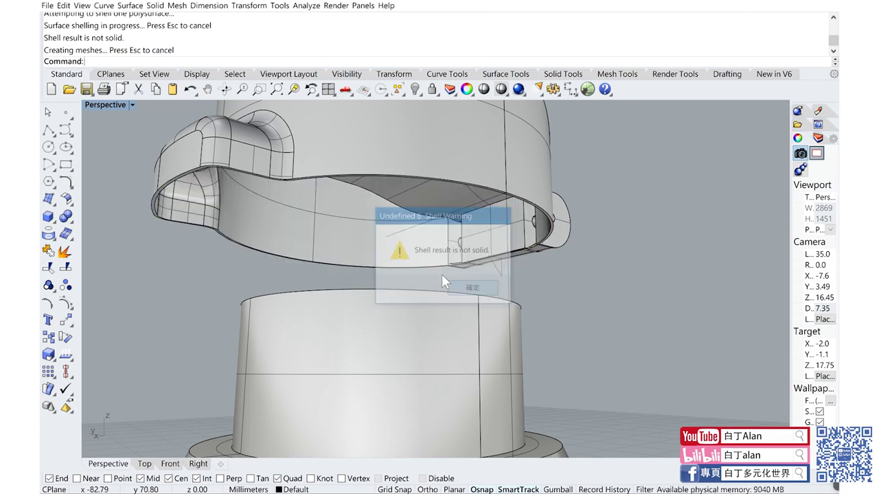
scroll(442, 274, up, 3)
click(297, 146)
scroll(320, 237, down, 3)
Step: Inspect the hinge cylinders closely and start a Box in the four-view layout
right_drag(320, 237, 575, 235)
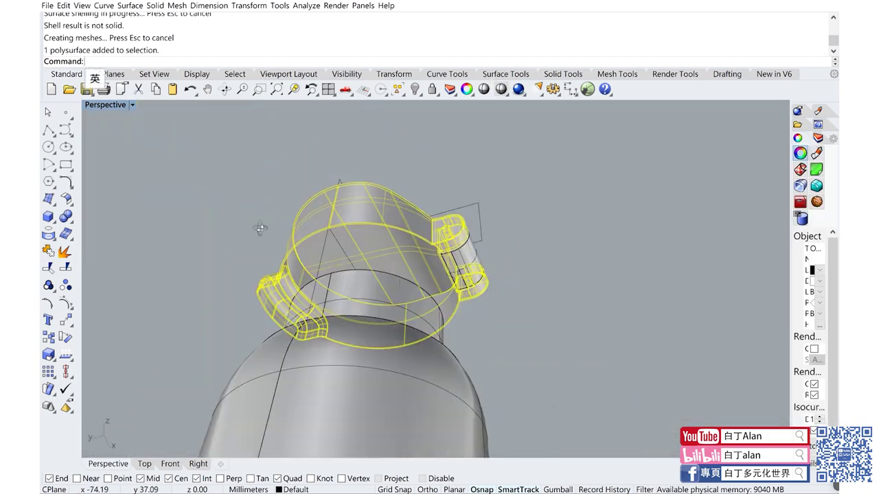
key(Escape)
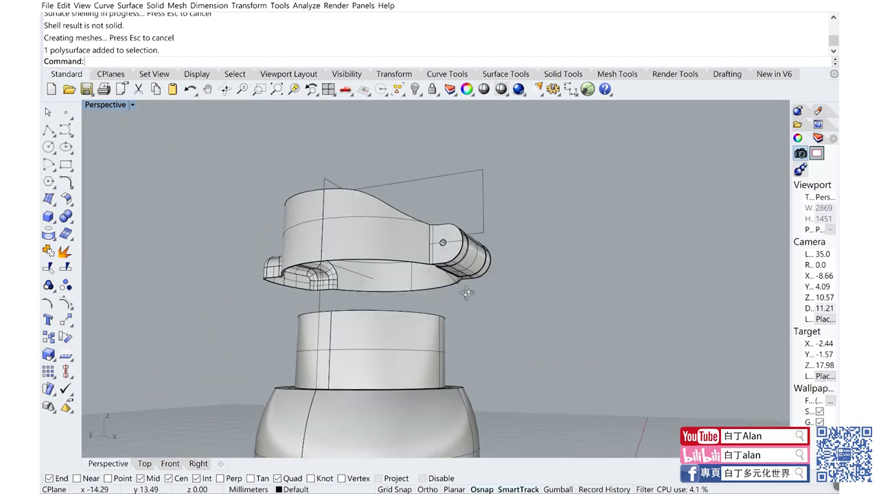
right_drag(572, 228, 537, 252)
scroll(446, 256, up, 5)
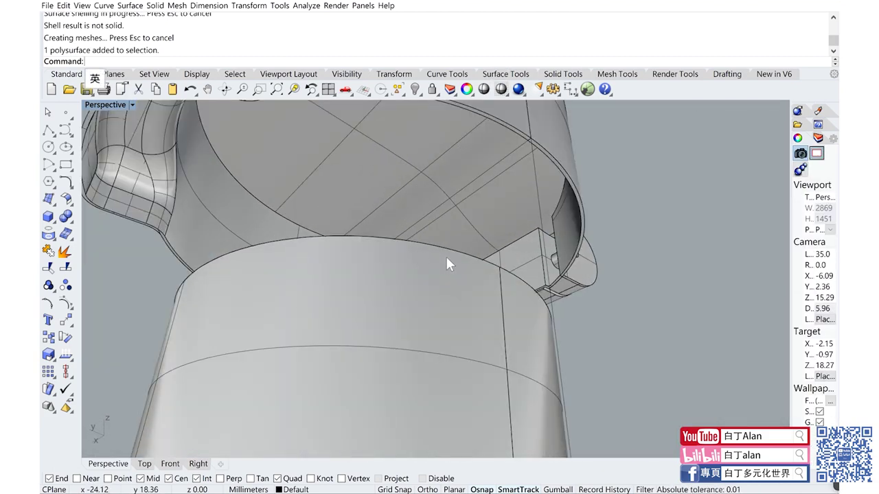
mouse_move(446, 257)
right_down()
mouse_move(488, 295)
mouse_move(479, 304)
right_up()
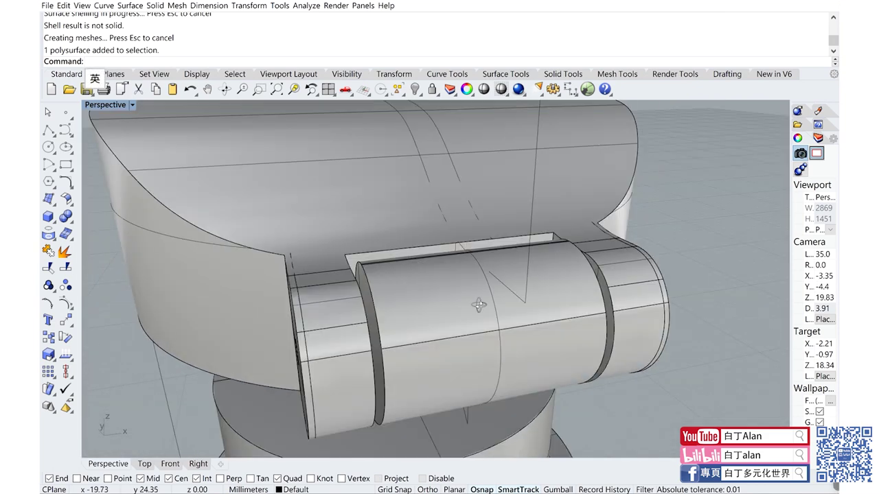
click(48, 217)
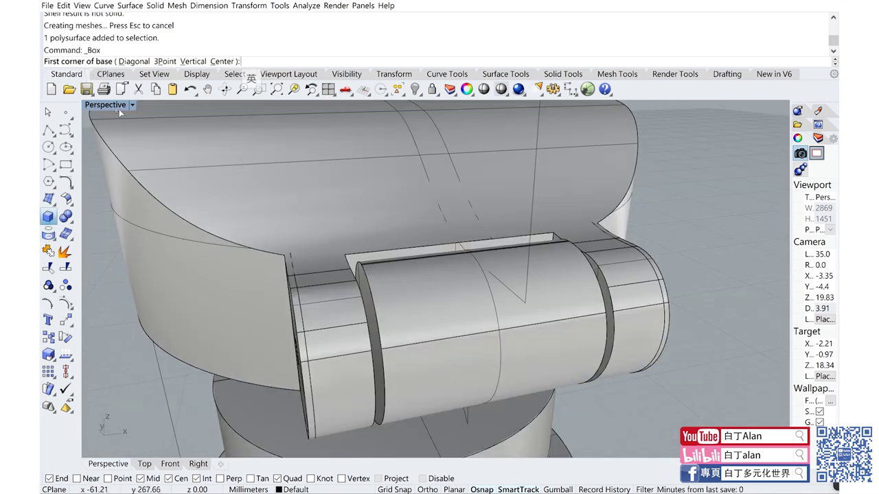
double_click(116, 107)
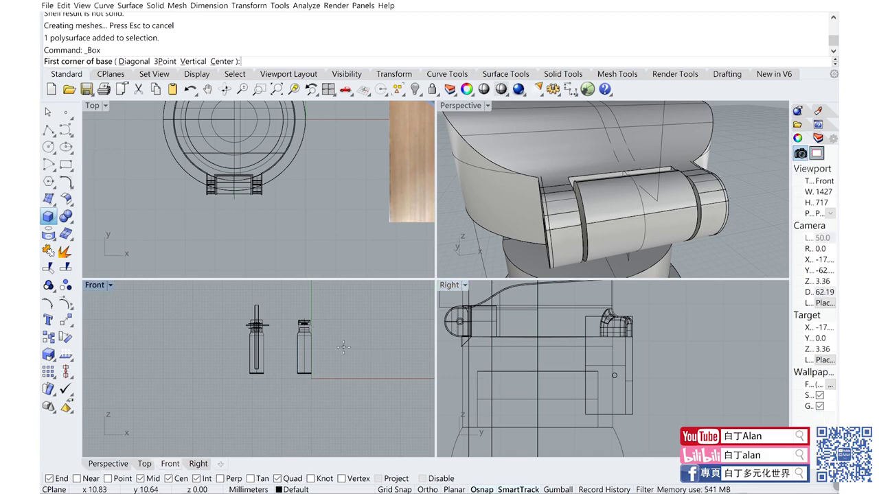
scroll(343, 348, up, 2)
scroll(323, 336, up, 2)
scroll(296, 323, up, 3)
scroll(275, 318, up, 3)
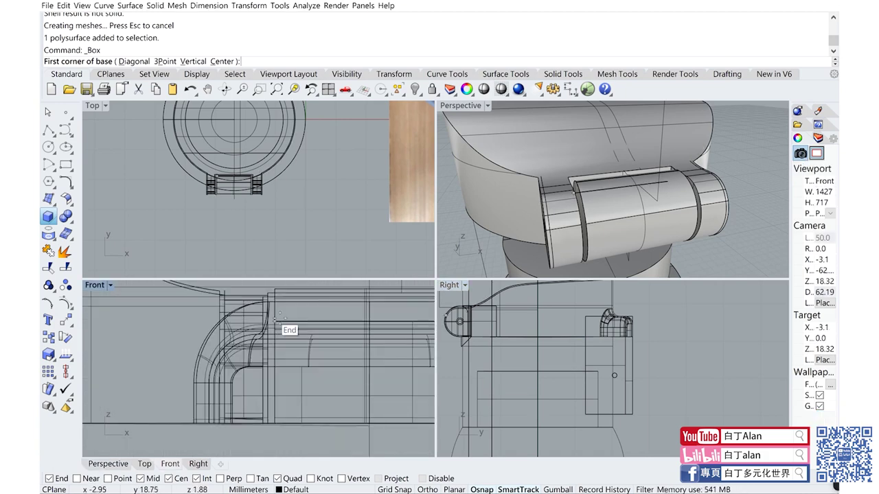
scroll(281, 314, up, 3)
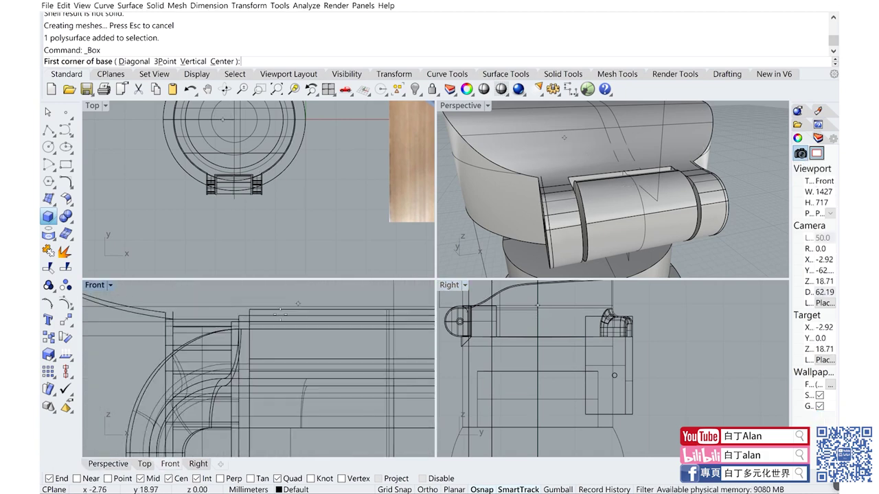
Step: Draw the box by snapping base corners in the Front and Top views, then setting its height
click(252, 323)
scroll(268, 344, down, 3)
scroll(294, 369, down, 2)
scroll(294, 369, down, 1)
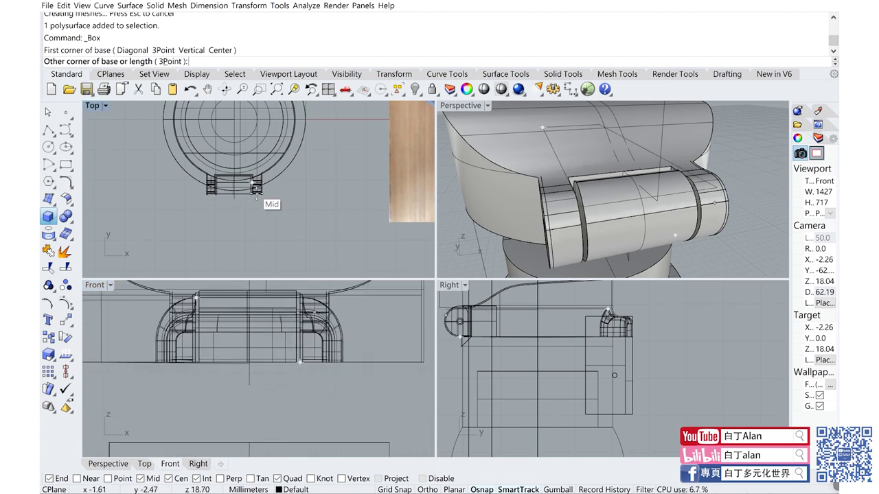
scroll(229, 181, up, 5)
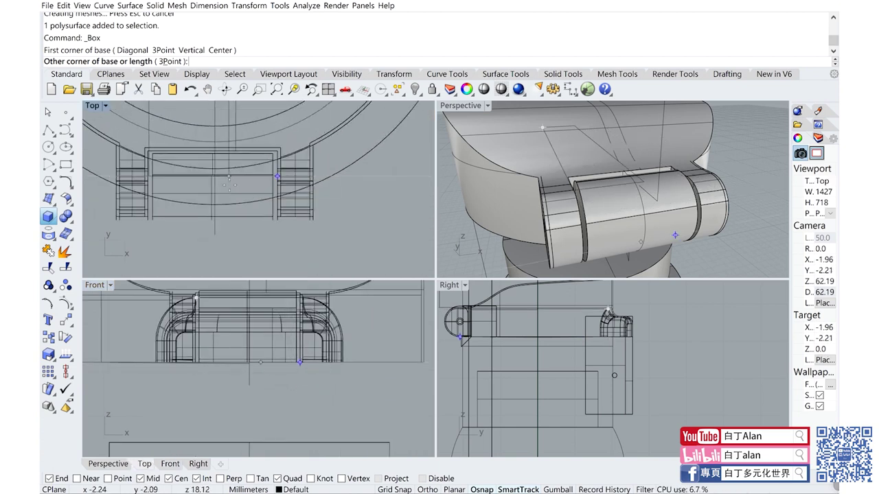
click(272, 220)
click(320, 424)
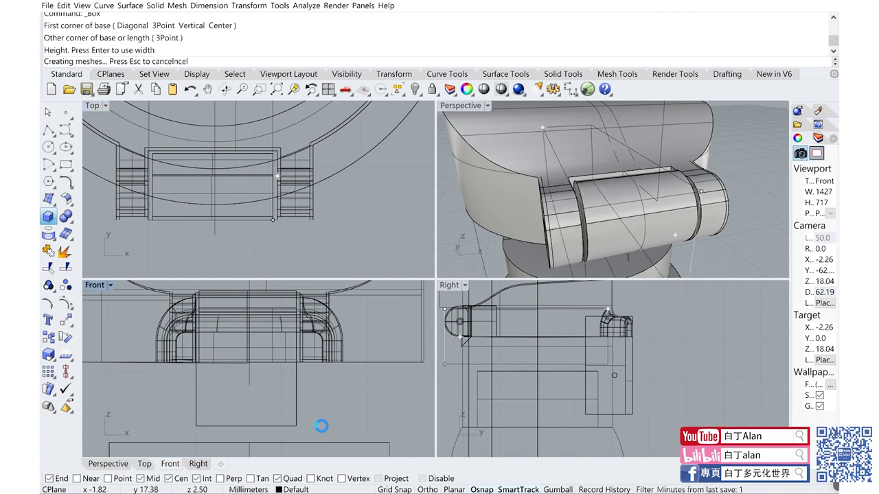
Step: Check the new box against the cap in Perspective, then return to the four-view layout
right_drag(512, 350, 565, 359)
click(564, 375)
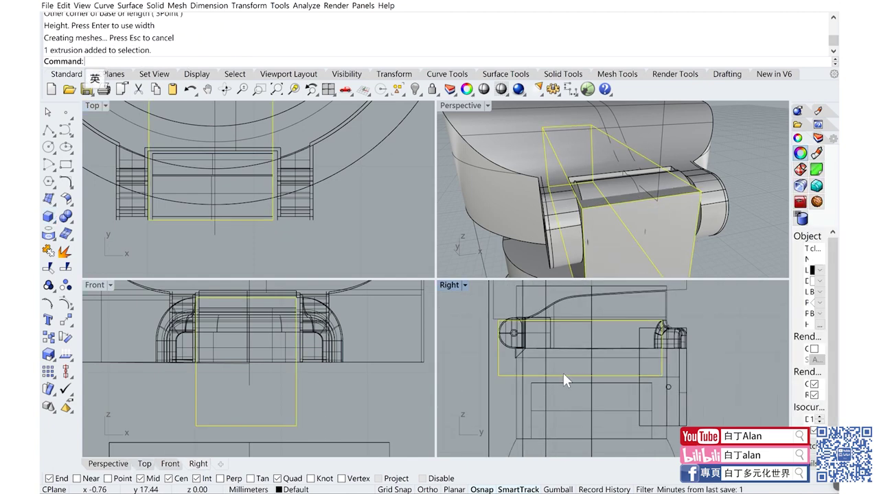
click(526, 160)
right_drag(544, 162, 605, 200)
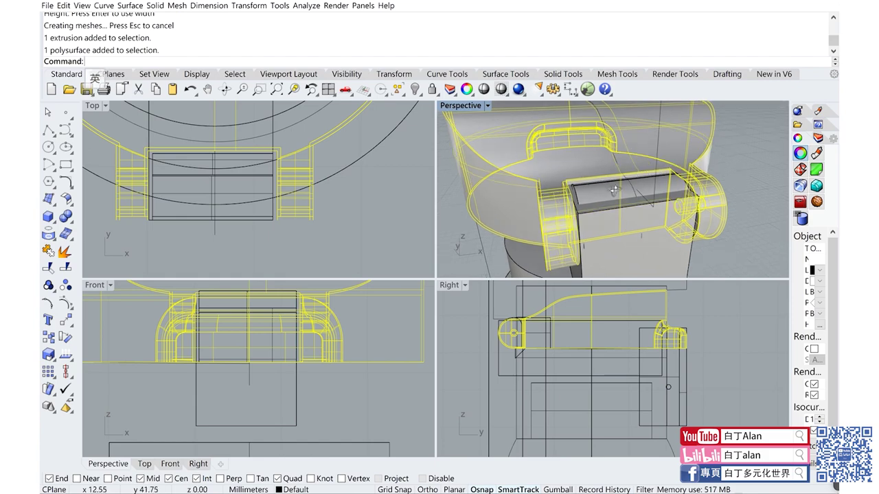
key(Escape)
click(622, 204)
click(635, 217)
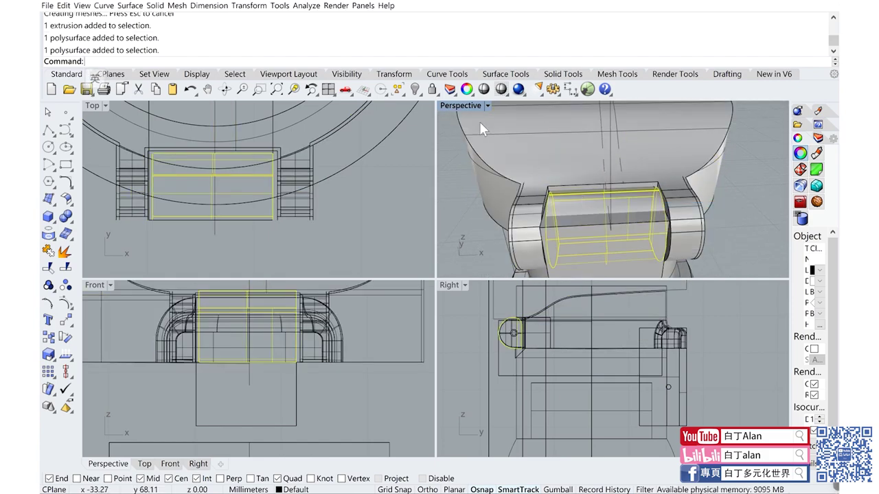
double_click(462, 106)
mouse_move(474, 194)
right_down()
mouse_move(550, 204)
mouse_move(410, 193)
right_up()
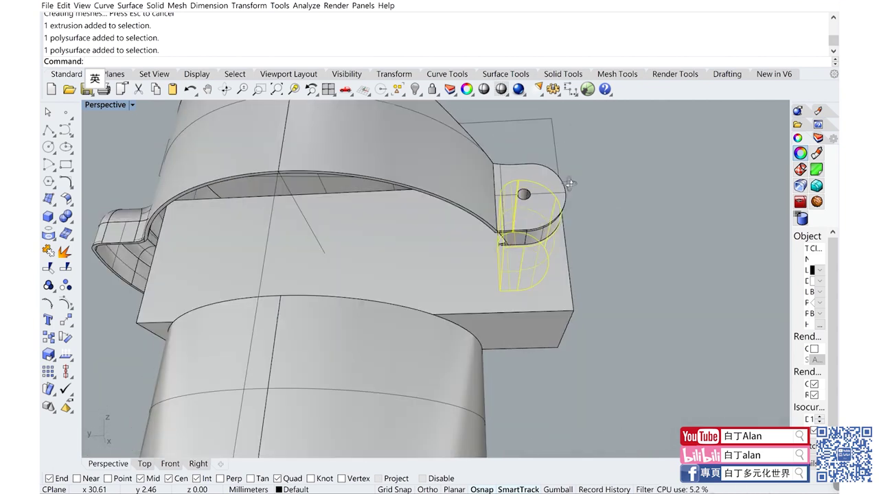
click(386, 267)
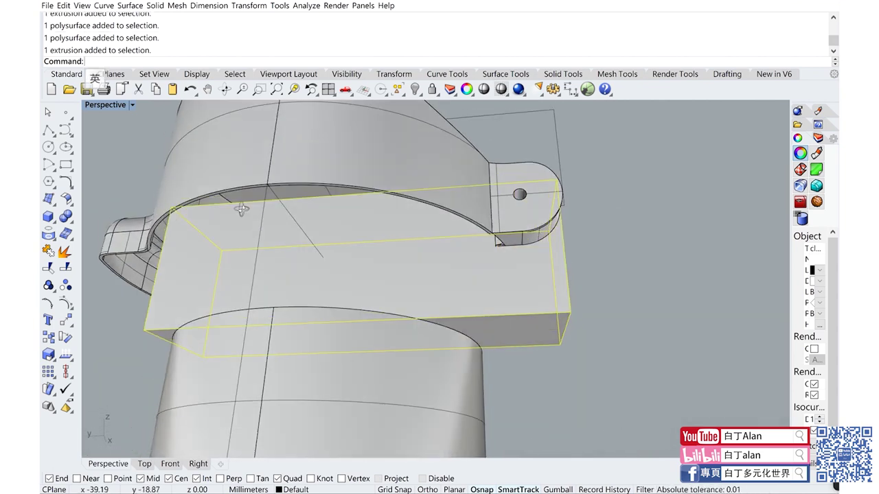
mouse_move(259, 244)
right_down()
mouse_move(300, 226)
mouse_move(280, 260)
right_up()
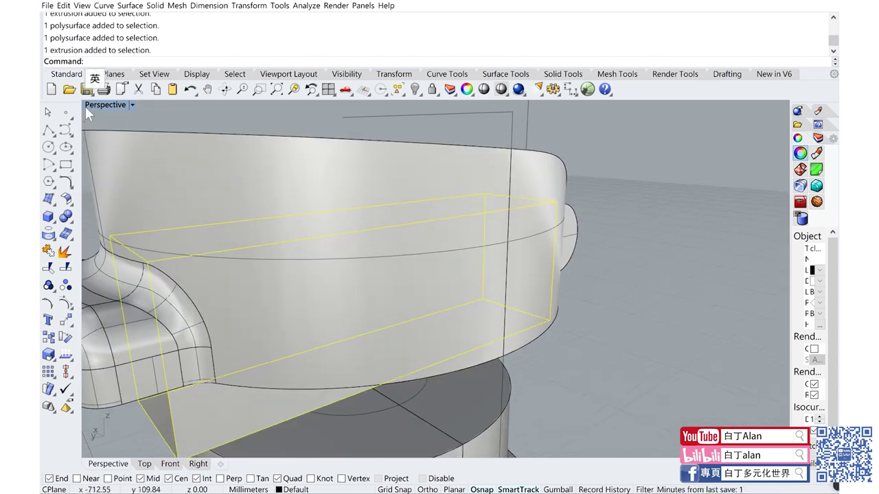
double_click(115, 105)
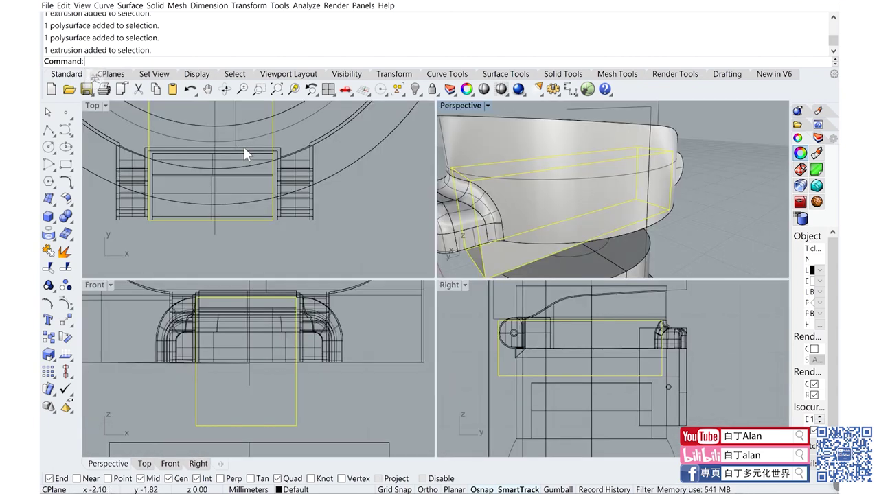
click(290, 227)
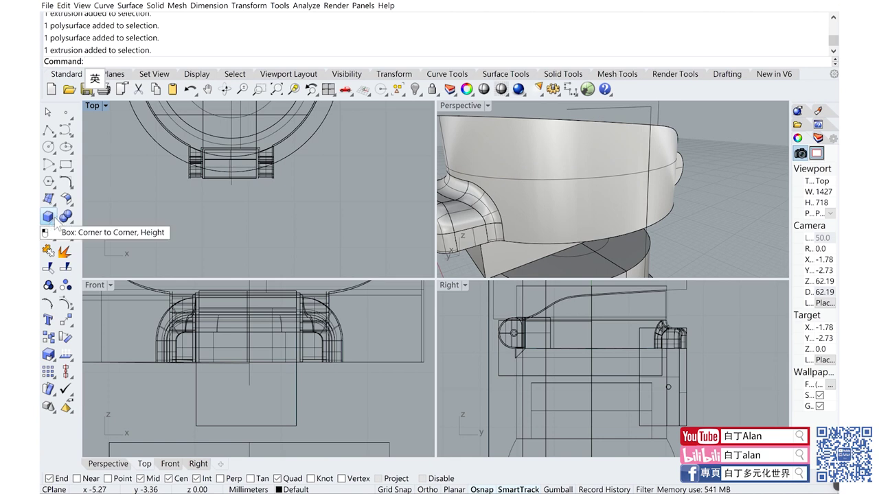
click(54, 360)
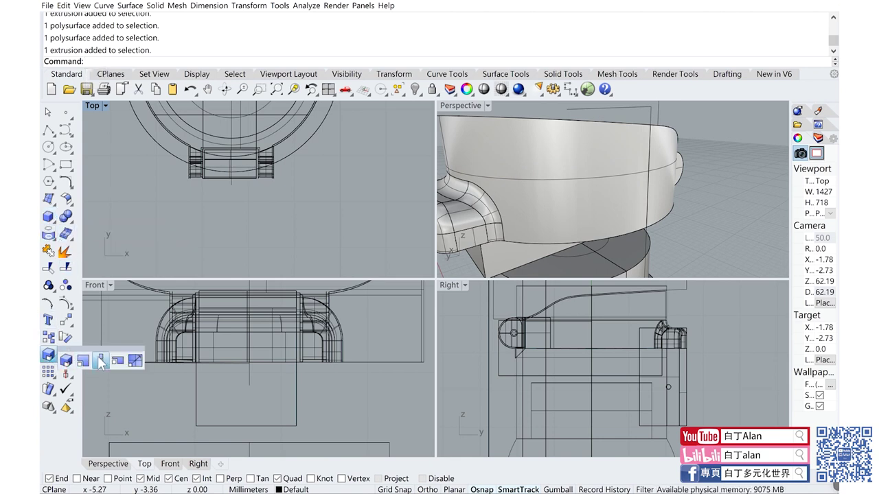
Step: Shrink the box with a one-direction scale and inspect it in full-size Perspective
click(100, 362)
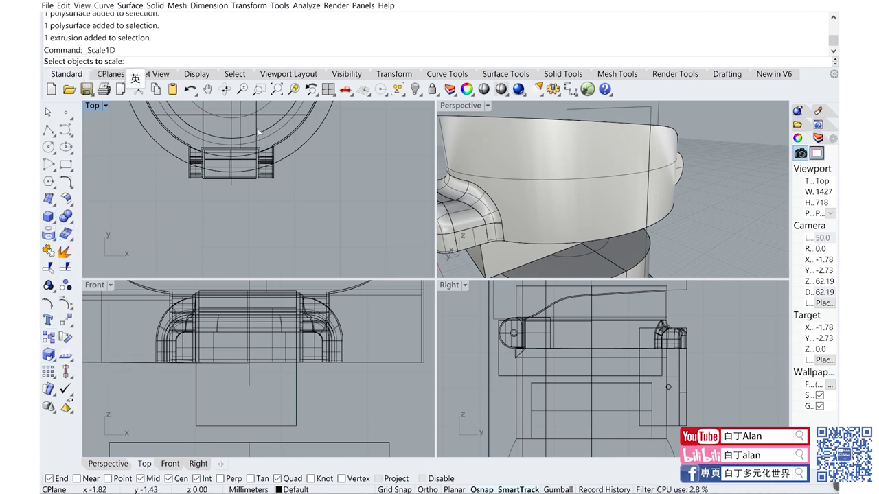
click(257, 181)
key(Return)
click(257, 180)
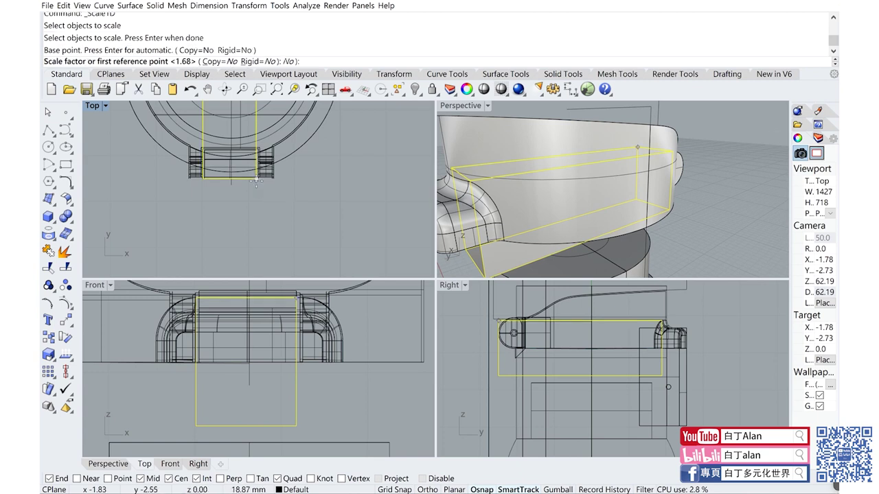
scroll(273, 227, down, 5)
click(264, 139)
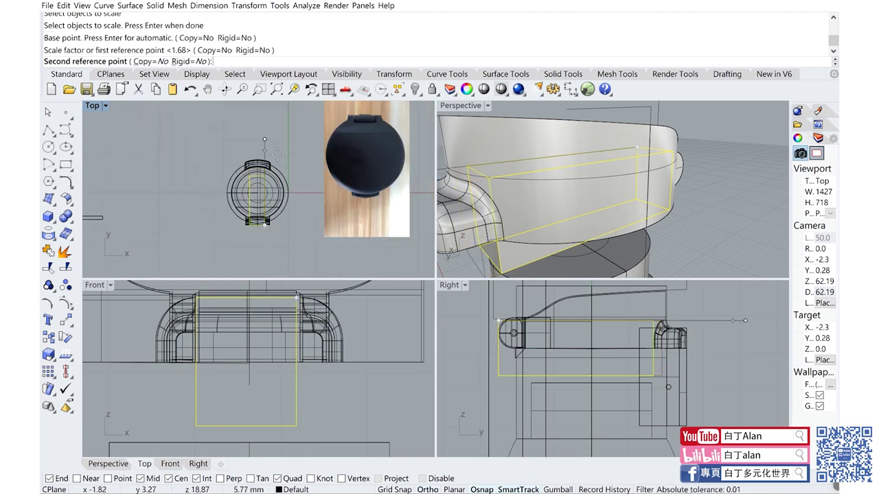
click(278, 155)
click(445, 109)
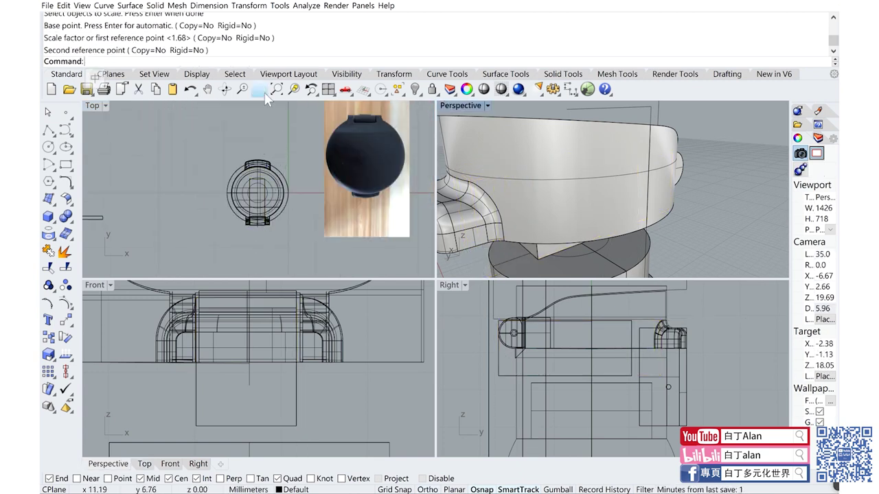
double_click(452, 109)
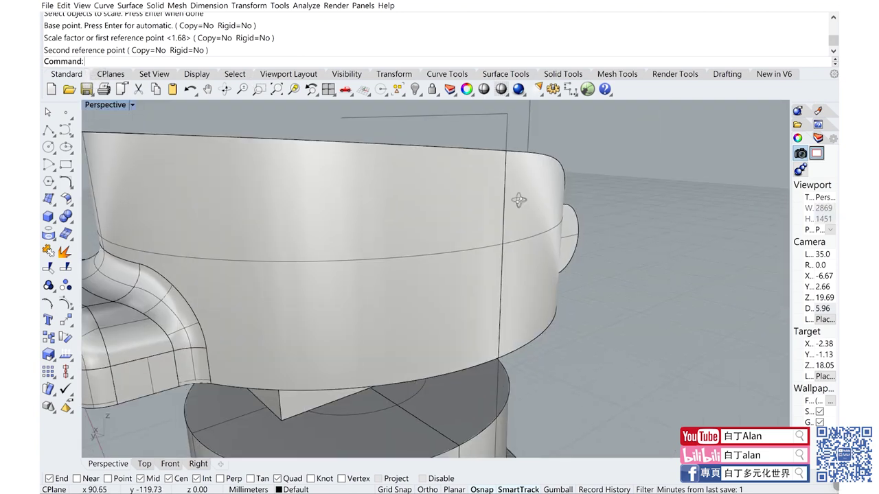
right_drag(516, 197, 457, 217)
click(453, 225)
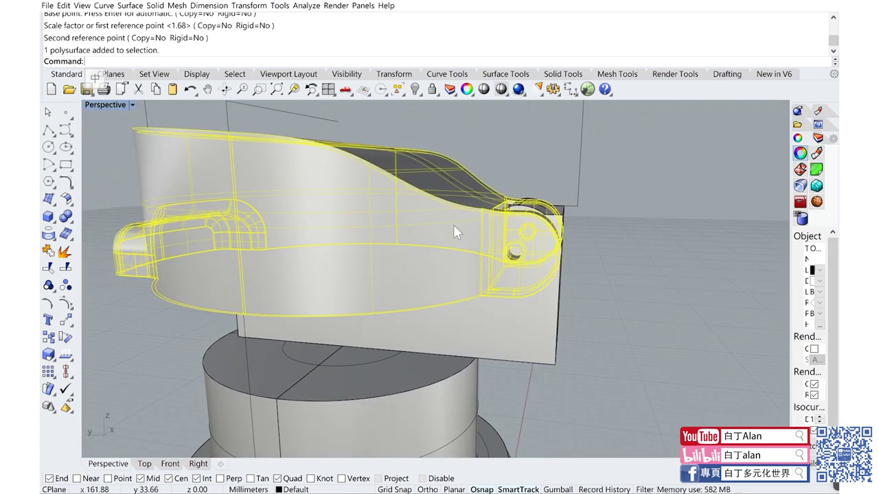
click(576, 251)
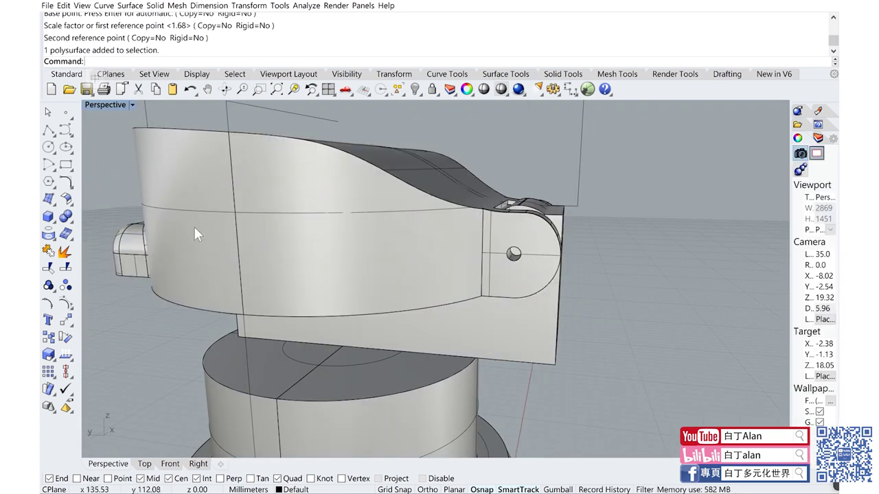
Step: Boolean Difference the box from the cap polysurface and orbit around the cut hinge area
click(366, 243)
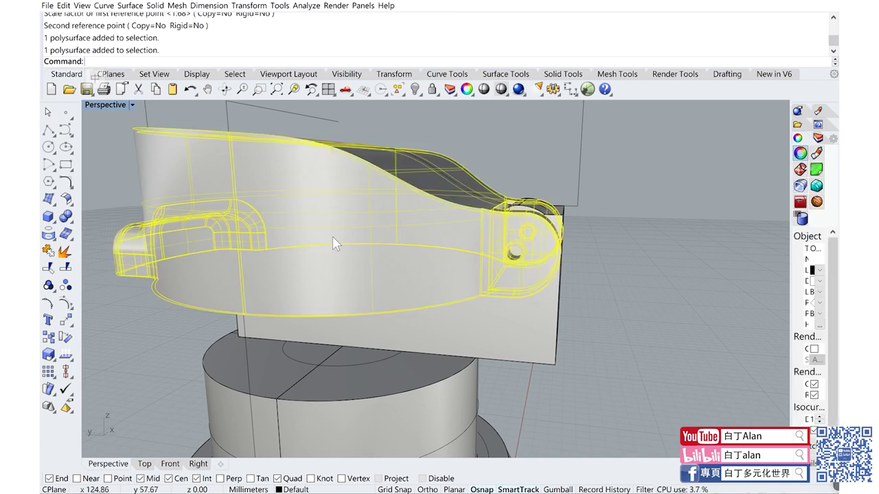
click(73, 222)
click(101, 224)
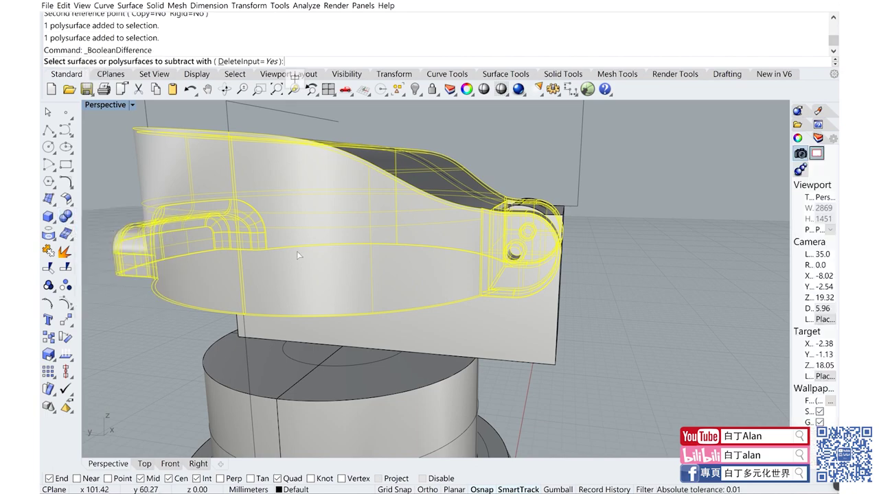
click(414, 309)
key(Return)
mouse_move(592, 320)
right_down()
mouse_move(481, 266)
mouse_move(578, 232)
mouse_move(550, 246)
right_up()
scroll(481, 265, up, 2)
scroll(479, 280, up, 2)
Step: Orbit around the notched cap and bottle, then save the model as Untitled1.3dm
scroll(550, 245, up, 3)
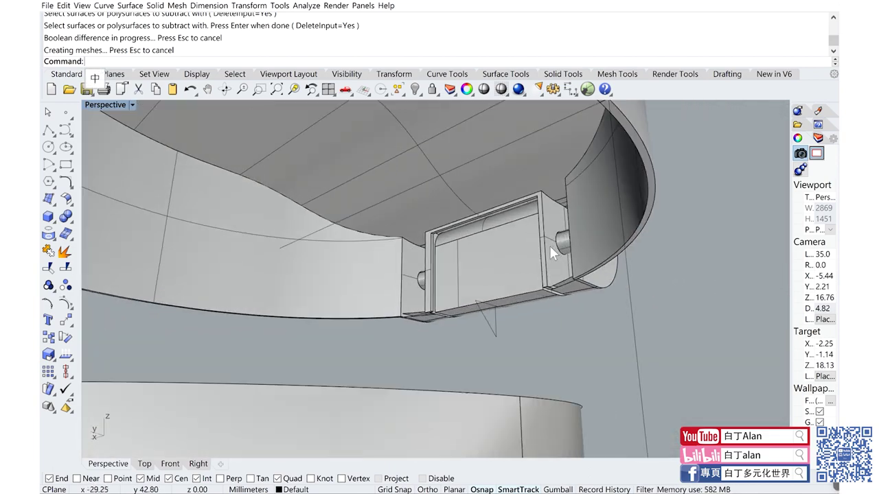
mouse_move(581, 317)
right_down()
mouse_move(572, 281)
mouse_move(495, 277)
right_up()
scroll(495, 277, down, 3)
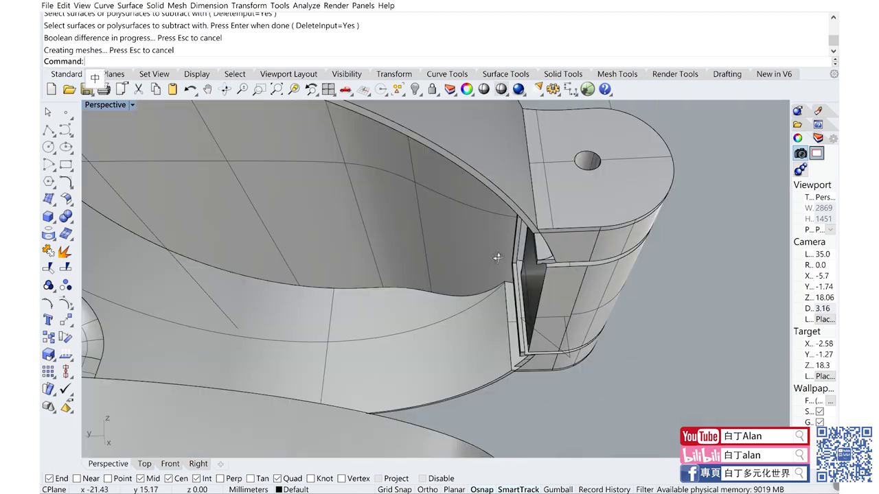
right_drag(558, 237, 156, 257)
scroll(156, 249, up, 5)
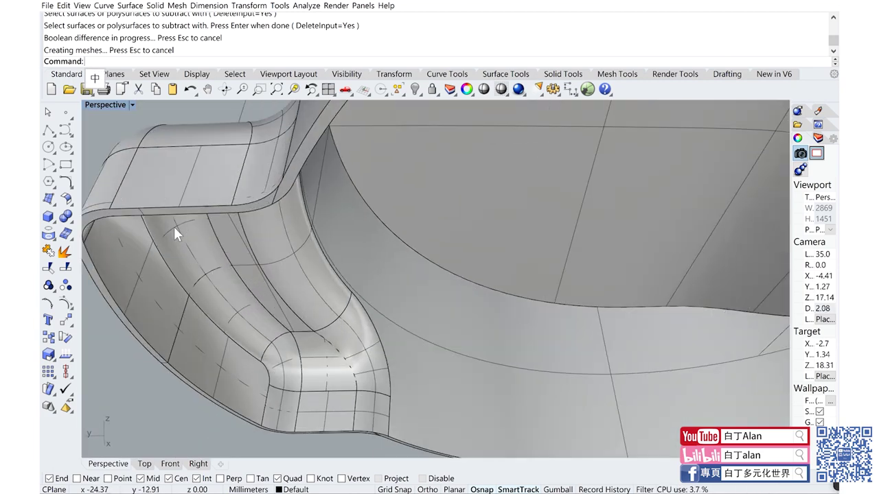
scroll(174, 226, down, 2)
scroll(221, 208, down, 3)
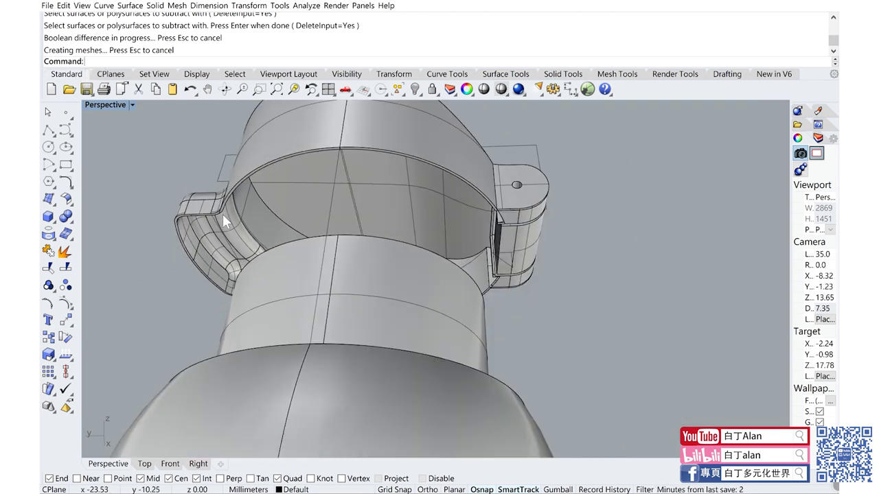
right_drag(223, 214, 344, 270)
scroll(370, 340, down, 3)
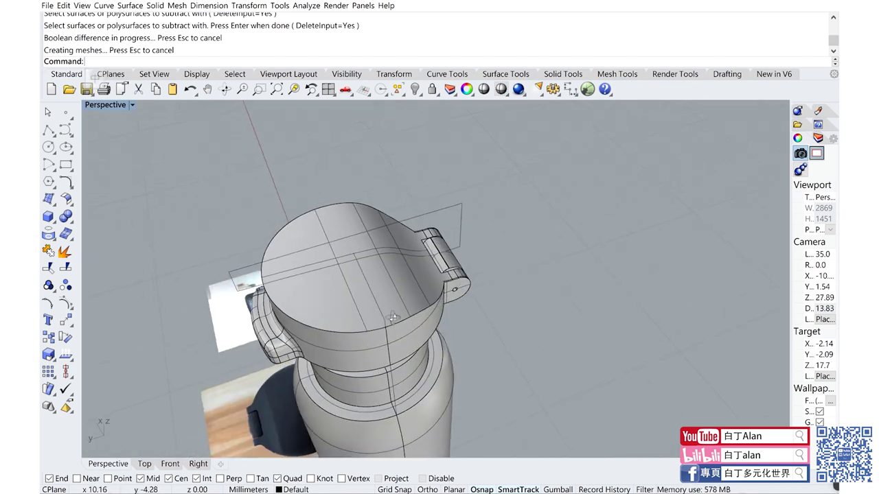
right_drag(394, 317, 255, 346)
scroll(169, 388, up, 3)
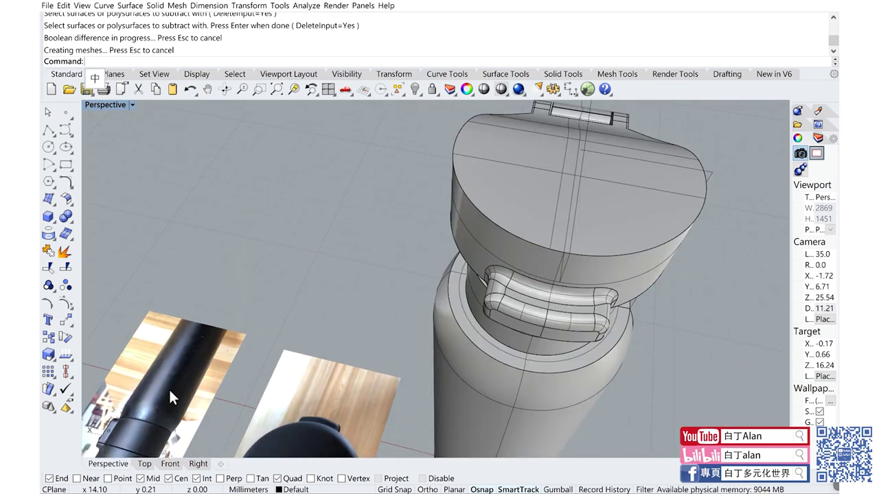
scroll(169, 388, down, 2)
right_drag(169, 388, 273, 401)
scroll(279, 405, up, 3)
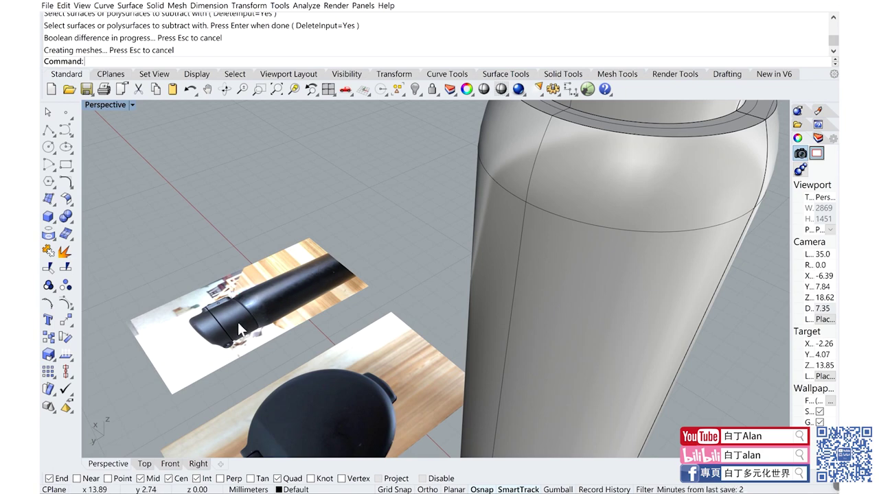
right_drag(406, 212, 383, 203)
scroll(383, 204, down, 5)
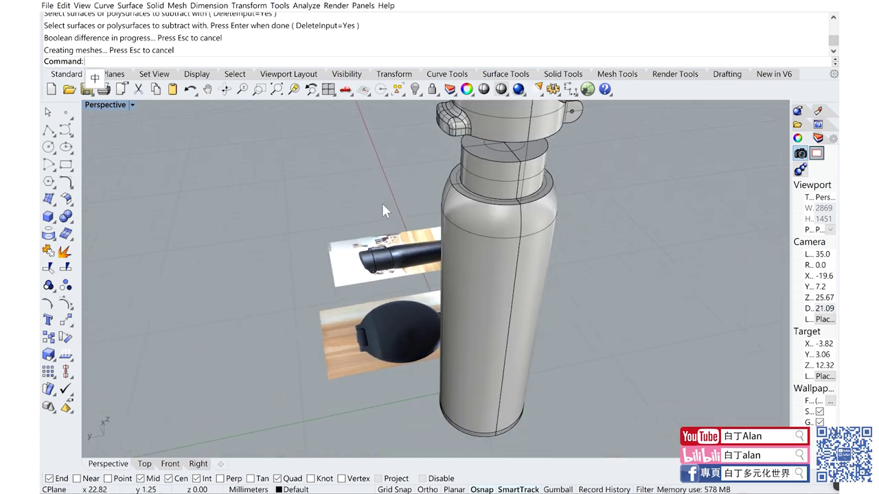
key(ctrl+s)
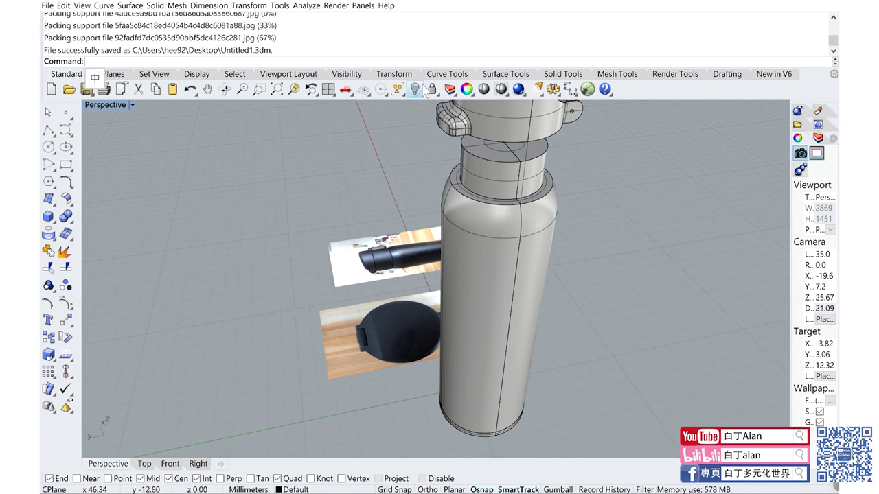
Step: Show the hidden objects again and hide the ring with side clips
right_click(414, 89)
right_drag(616, 156, 583, 145)
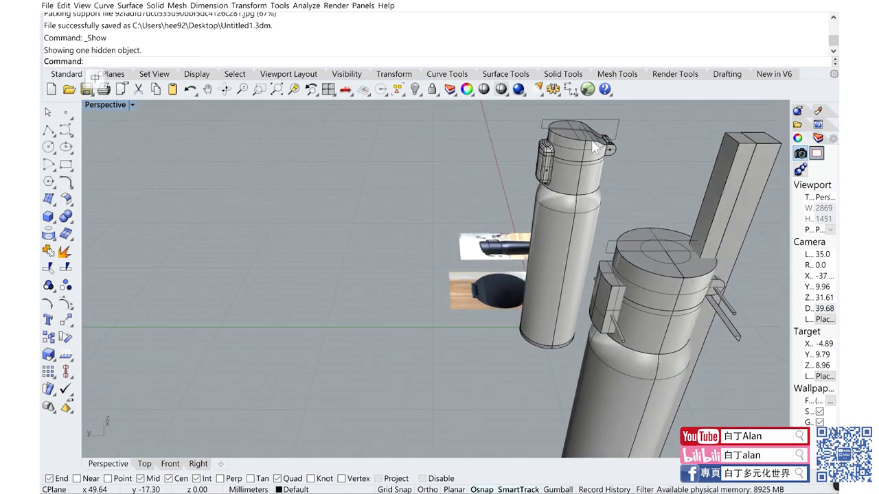
scroll(583, 145, up, 3)
click(583, 145)
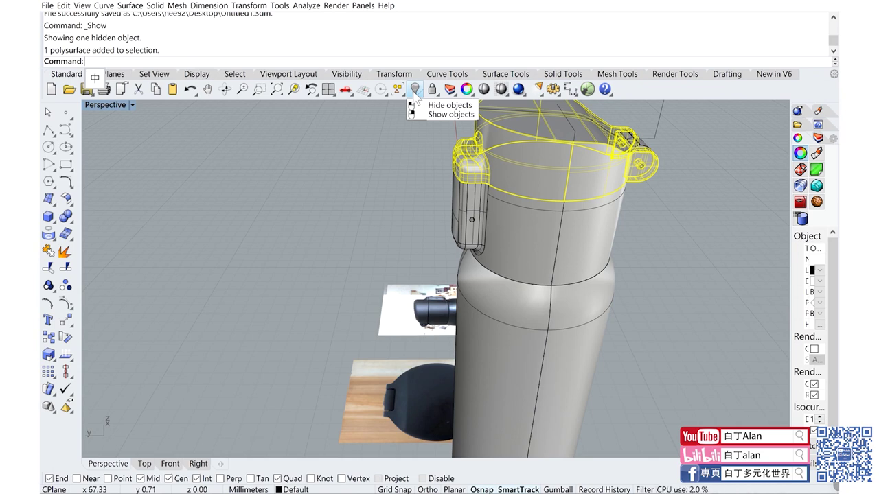
click(415, 89)
right_drag(440, 151, 653, 130)
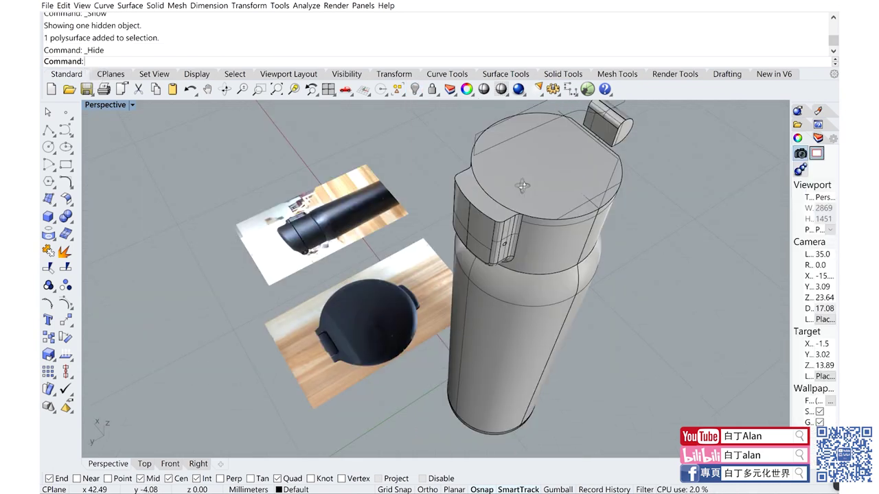
scroll(593, 179, up, 3)
scroll(593, 180, down, 3)
scroll(573, 179, down, 2)
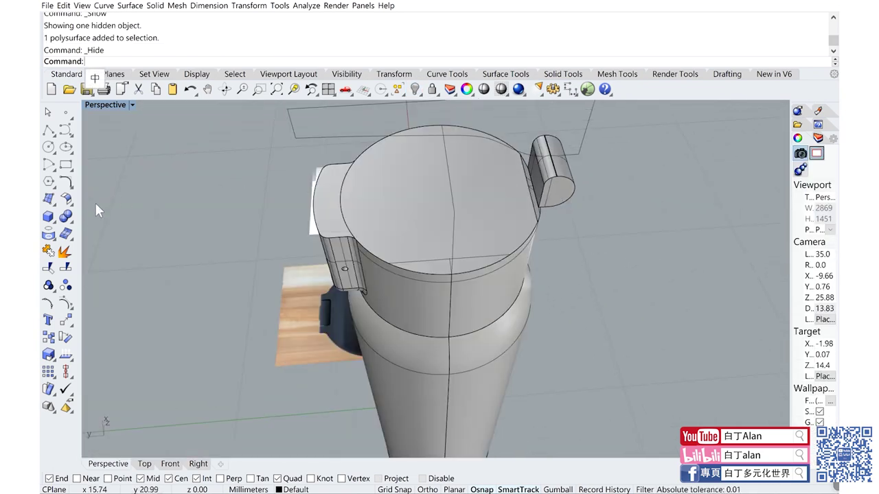
click(48, 217)
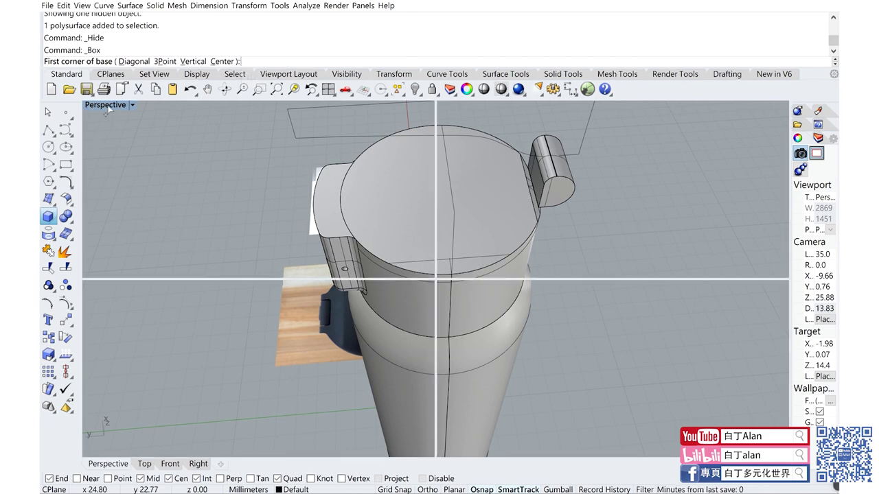
Step: Draw a rectangular box from corner snaps against the lid's hinge knuckle, setting its height in Right view
double_click(106, 105)
scroll(297, 195, down, 3)
scroll(287, 209, up, 5)
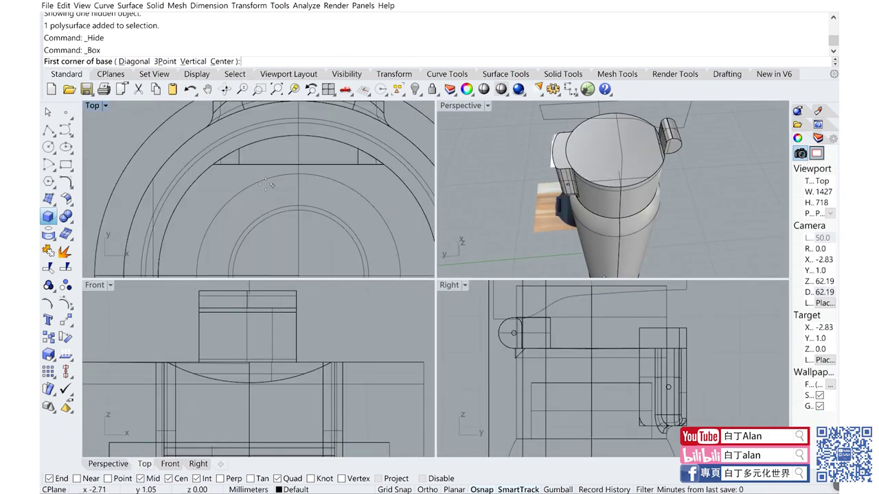
scroll(284, 246, down, 5)
scroll(264, 226, up, 4)
scroll(265, 227, up, 1)
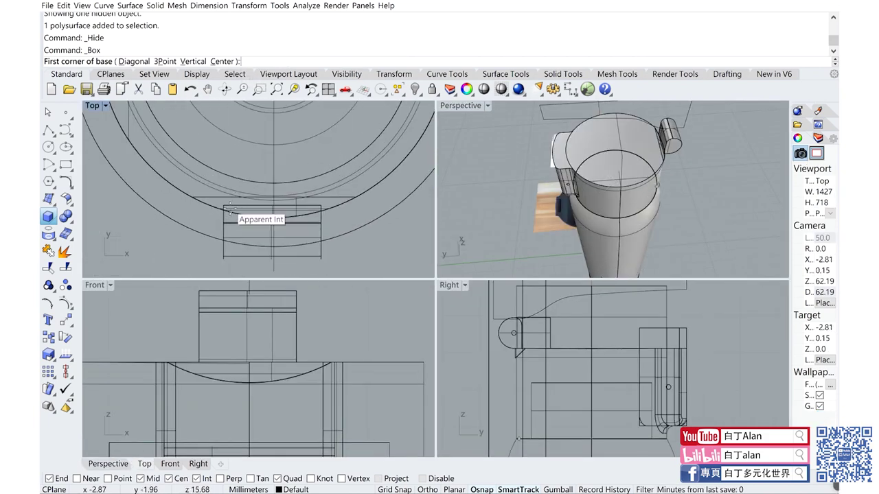
click(224, 206)
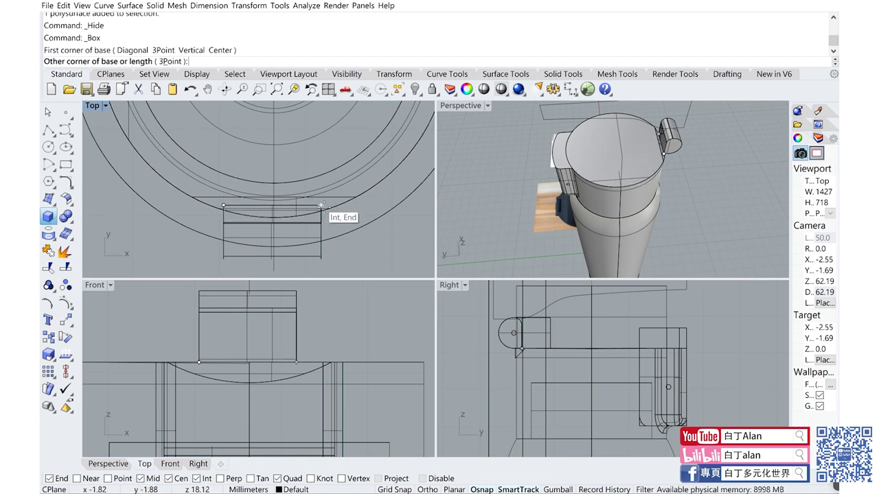
click(321, 137)
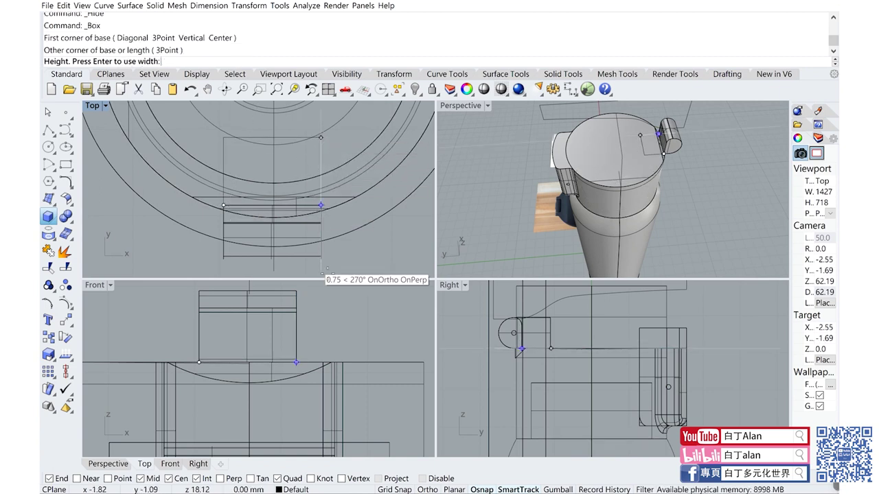
scroll(557, 318, up, 1)
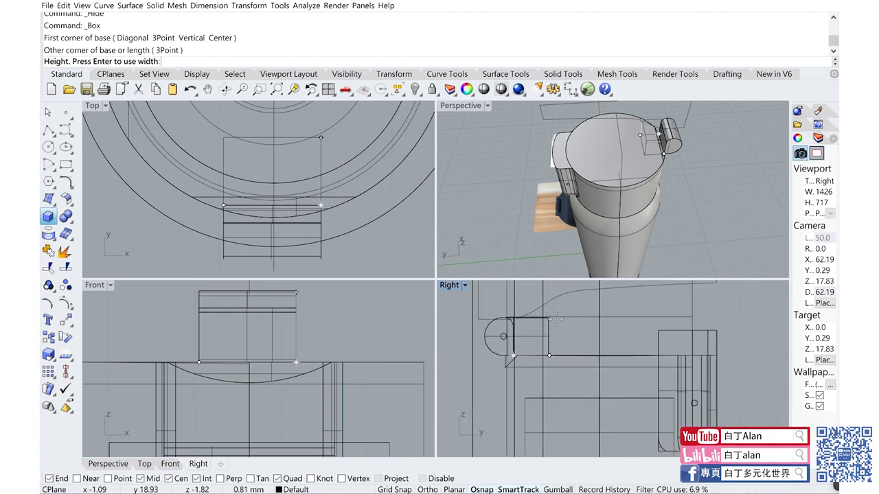
click(557, 320)
scroll(553, 322, up, 2)
click(659, 144)
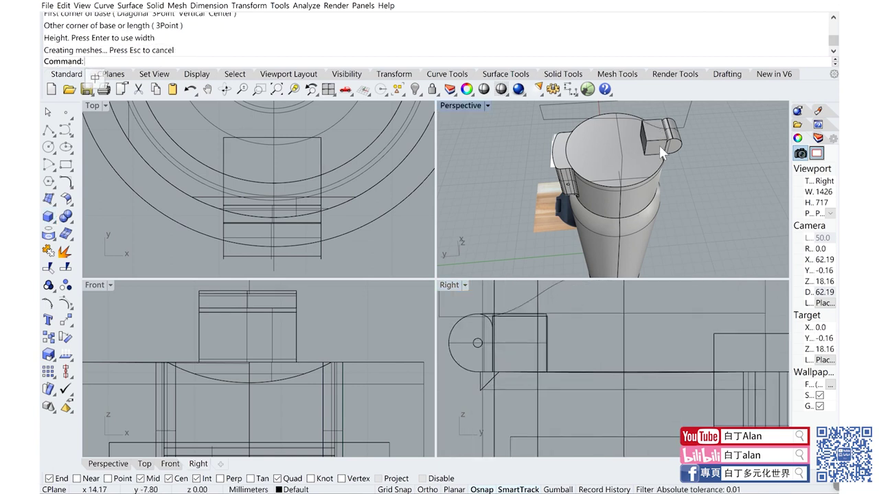
scroll(659, 145, up, 2)
key(Escape)
mouse_move(664, 155)
right_down()
mouse_move(662, 133)
mouse_move(634, 170)
right_up()
Step: Scale1D the hinge box from its bottom to about half its original height
click(632, 146)
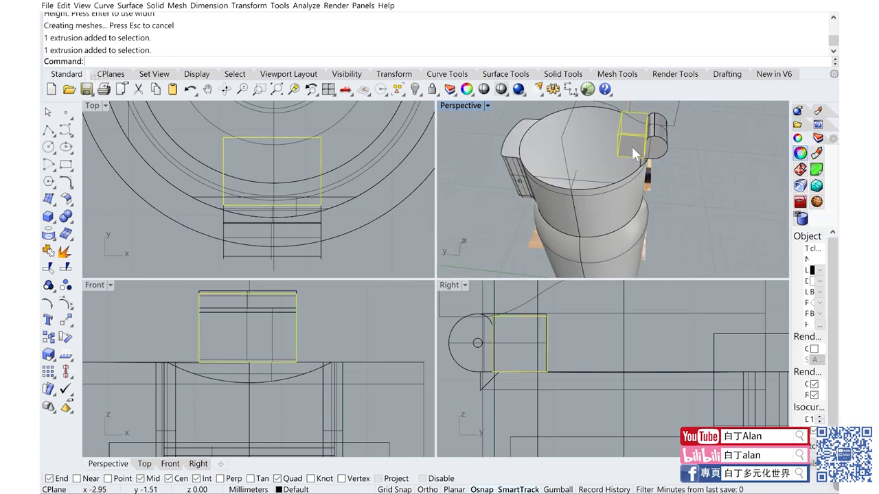
click(69, 323)
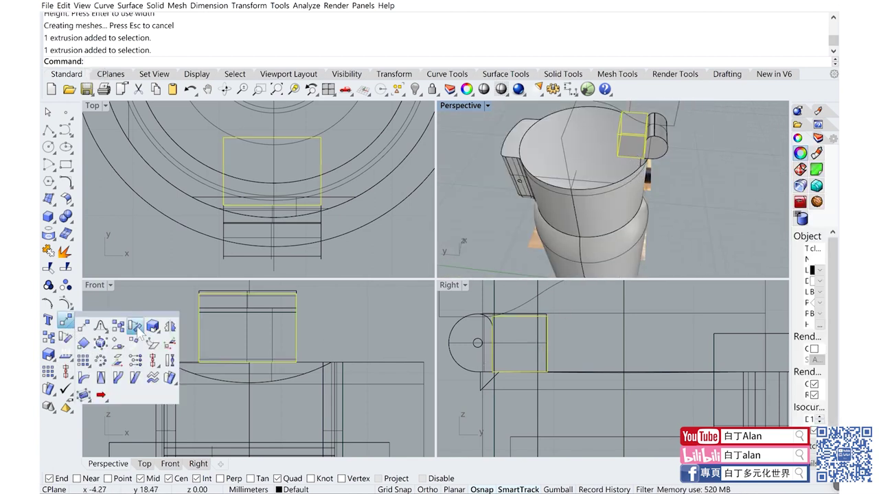
click(65, 357)
click(117, 363)
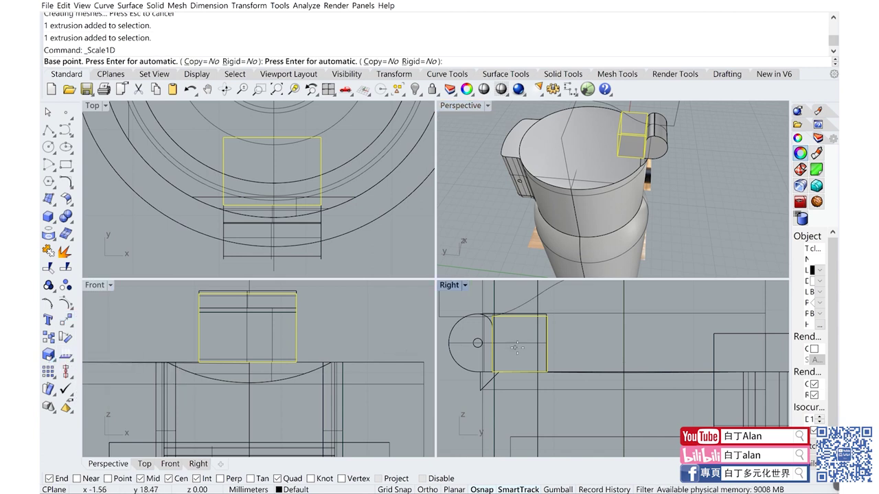
click(547, 372)
click(548, 307)
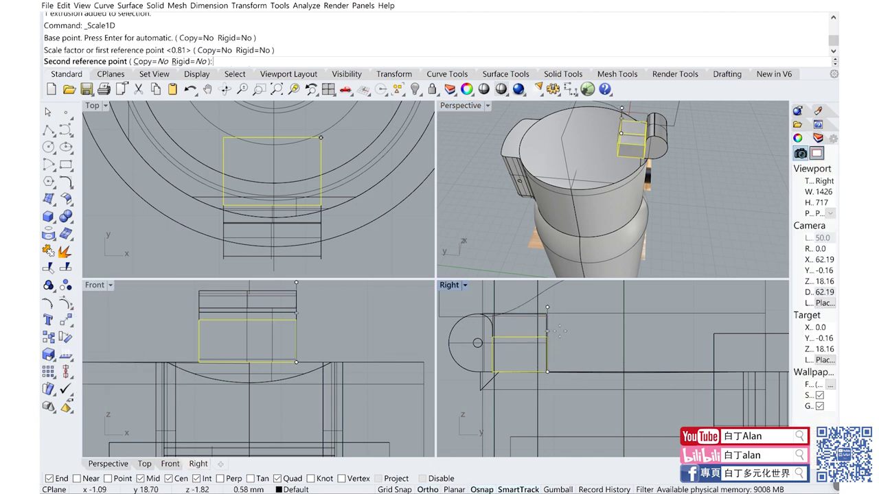
click(685, 212)
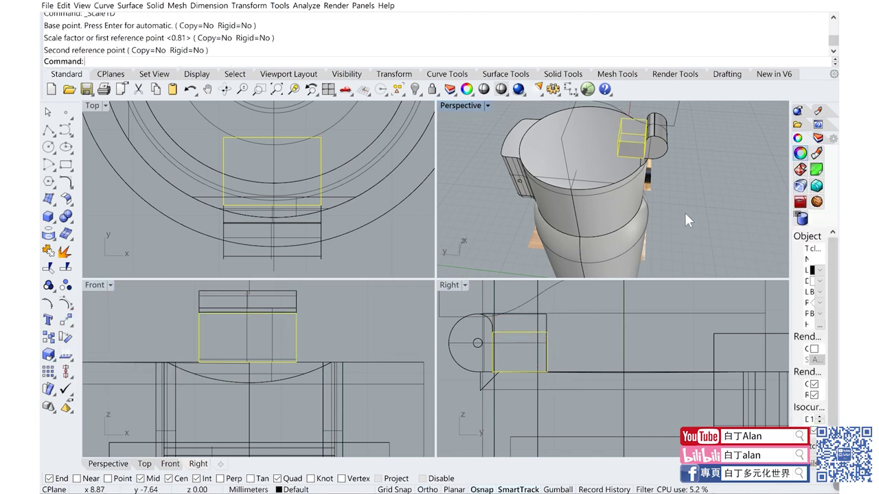
double_click(464, 105)
mouse_move(463, 110)
right_down()
mouse_move(473, 189)
mouse_move(509, 171)
mouse_move(467, 173)
right_up()
click(462, 141)
scroll(504, 155, up, 3)
scroll(503, 155, down, 3)
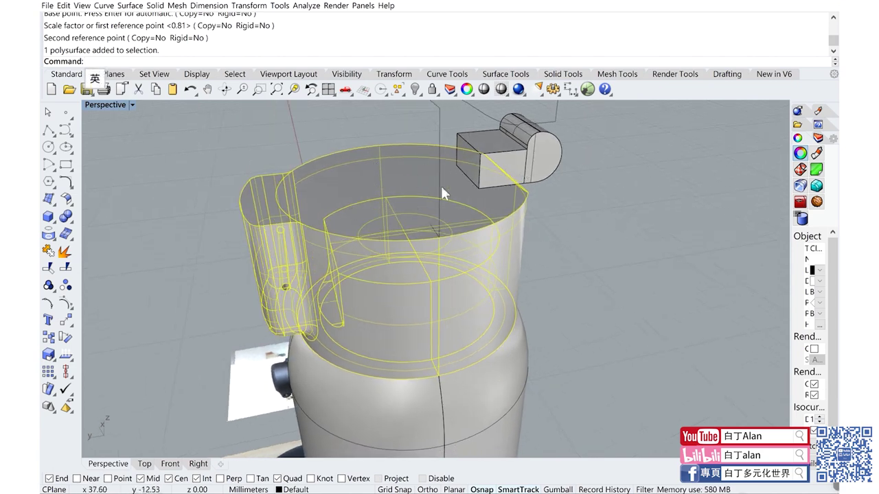
mouse_move(412, 285)
right_down()
mouse_move(423, 155)
mouse_move(431, 200)
mouse_move(420, 220)
right_up()
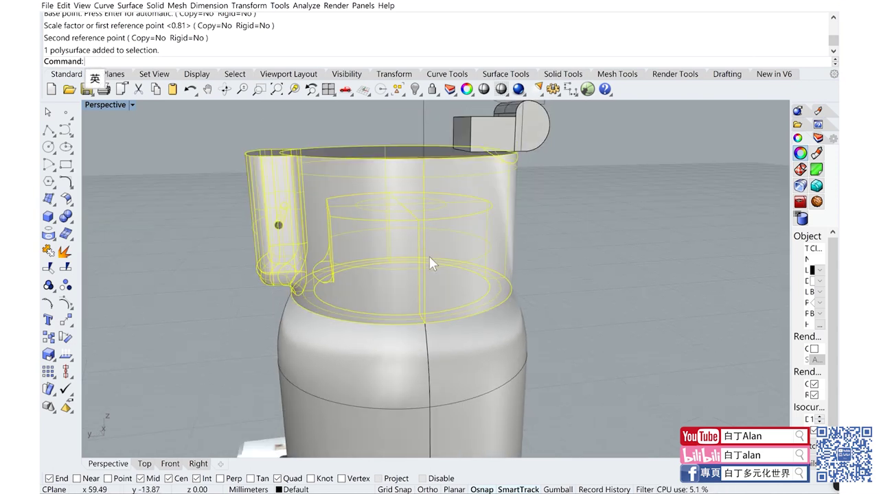
scroll(429, 263, down, 3)
scroll(433, 268, down, 3)
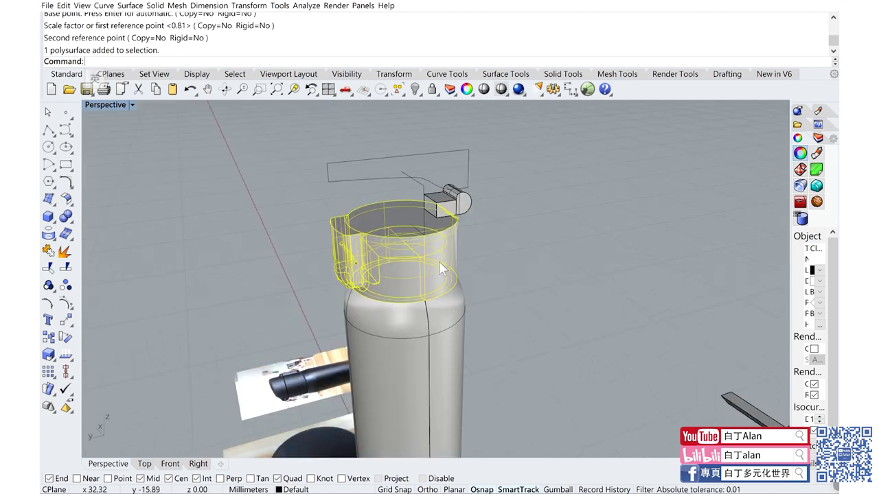
click(550, 287)
scroll(370, 279, up, 5)
scroll(370, 279, up, 3)
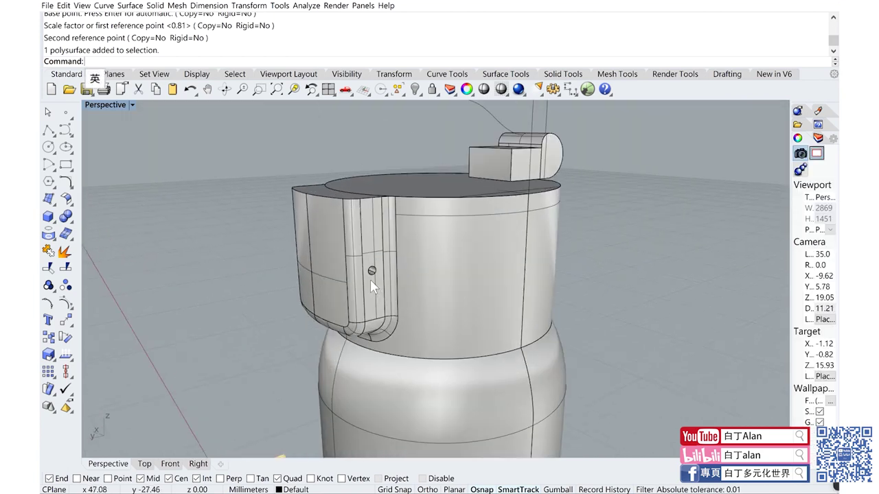
right_drag(370, 279, 371, 288)
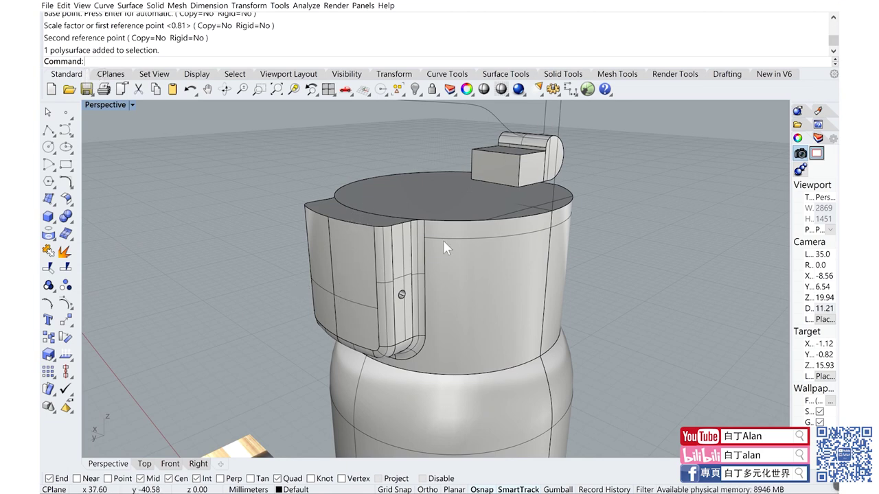
right_drag(443, 242, 343, 306)
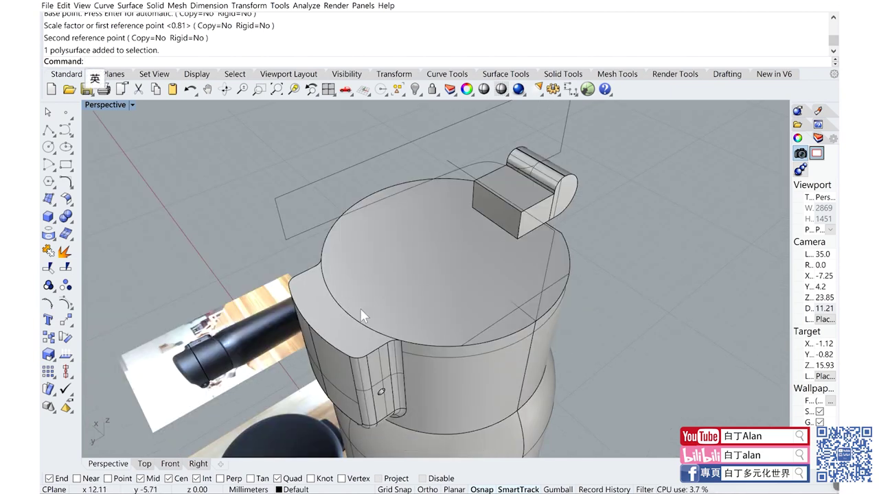
right_drag(364, 303, 354, 329)
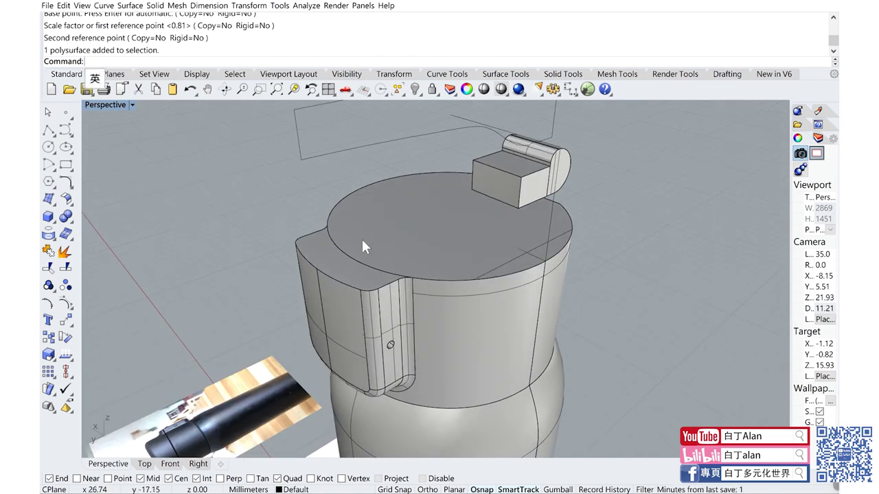
Step: Show the hidden lid again and orbit the view over the bottle top
click(413, 90)
scroll(617, 262, down, 3)
scroll(615, 268, down, 3)
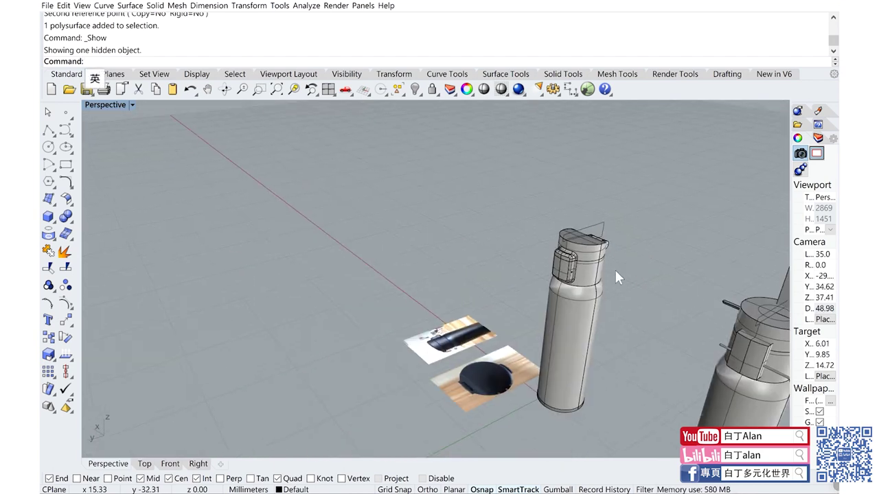
scroll(621, 313, down, 2)
scroll(621, 322, down, 2)
right_drag(621, 321, 580, 250)
scroll(580, 250, up, 5)
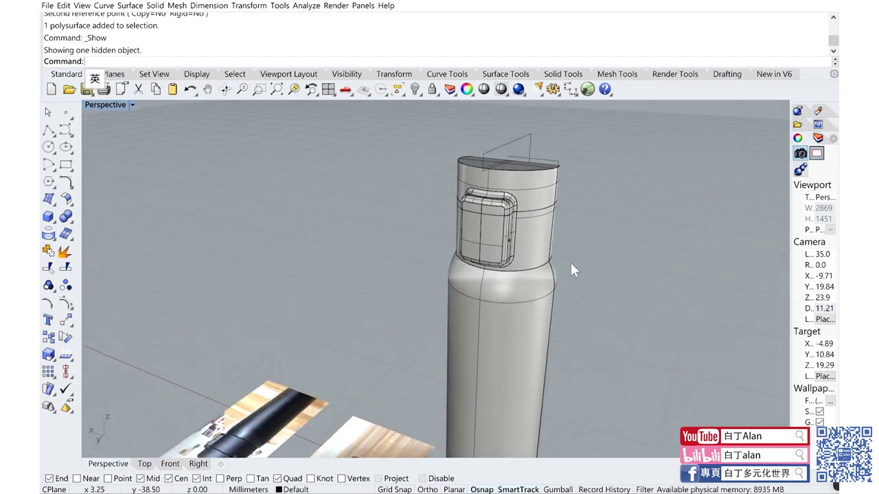
scroll(489, 294, down, 1)
mouse_move(488, 294)
right_down()
mouse_move(440, 230)
mouse_move(370, 256)
mouse_move(499, 288)
mouse_move(408, 316)
right_up()
scroll(412, 346, down, 3)
scroll(440, 217, up, 3)
scroll(463, 227, up, 2)
scroll(369, 256, down, 2)
scroll(392, 336, up, 2)
scroll(392, 336, up, 2)
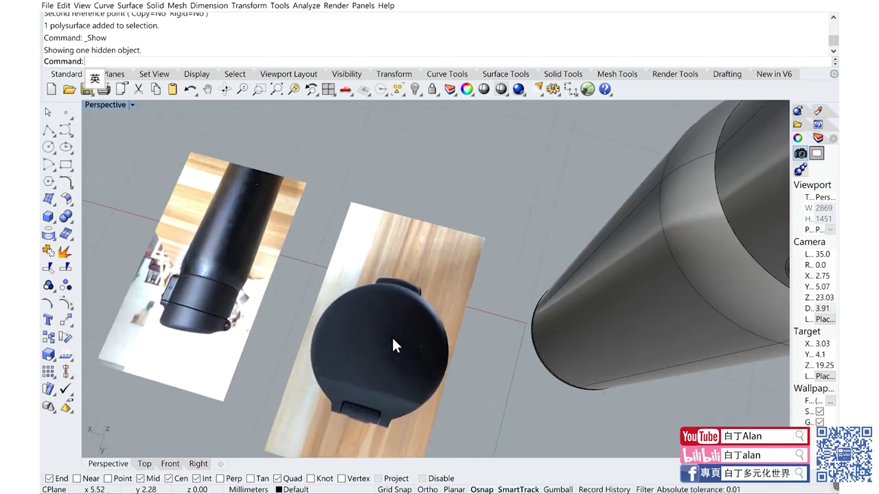
Step: Orbit and zoom around the lid, briefly selecting it to inspect its knuckle, clip and pin holes
mouse_move(404, 379)
right_down()
mouse_move(467, 373)
mouse_move(382, 388)
mouse_move(563, 335)
right_up()
scroll(467, 373, down, 3)
scroll(477, 354, down, 2)
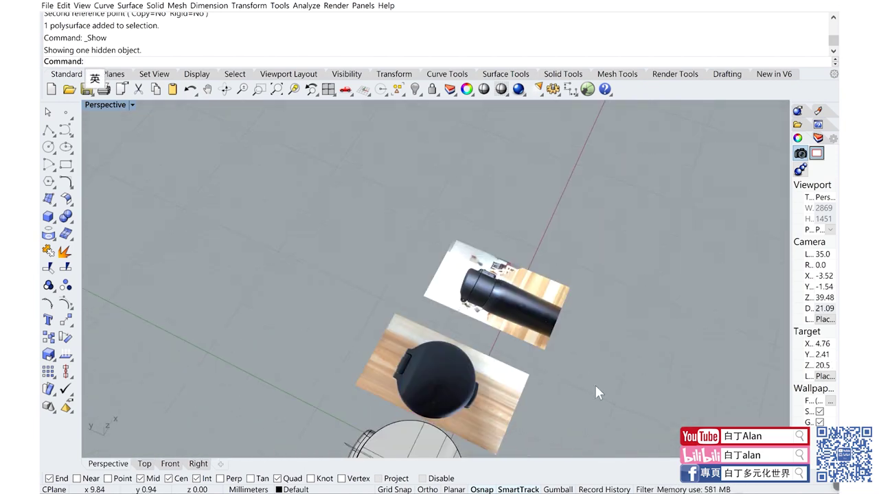
scroll(522, 335, up, 3)
mouse_move(483, 335)
right_down()
mouse_move(544, 332)
mouse_move(508, 349)
right_up()
scroll(539, 344, down, 4)
scroll(503, 350, up, 2)
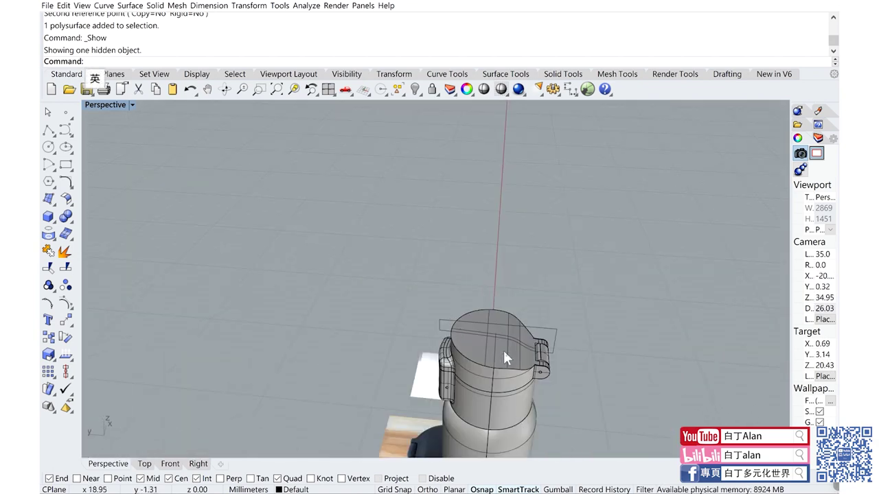
scroll(503, 350, up, 2)
scroll(494, 349, up, 2)
scroll(520, 402, up, 1)
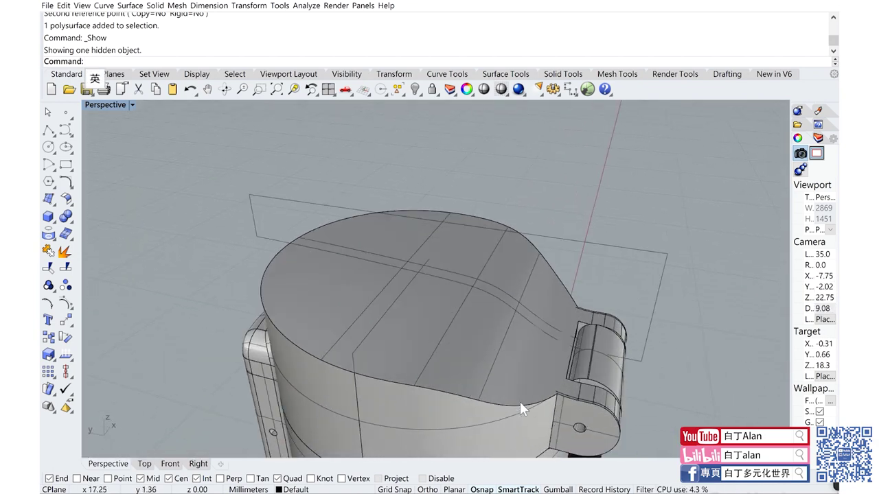
right_drag(520, 401, 541, 366)
scroll(541, 366, up, 2)
click(541, 366)
scroll(541, 359, down, 2)
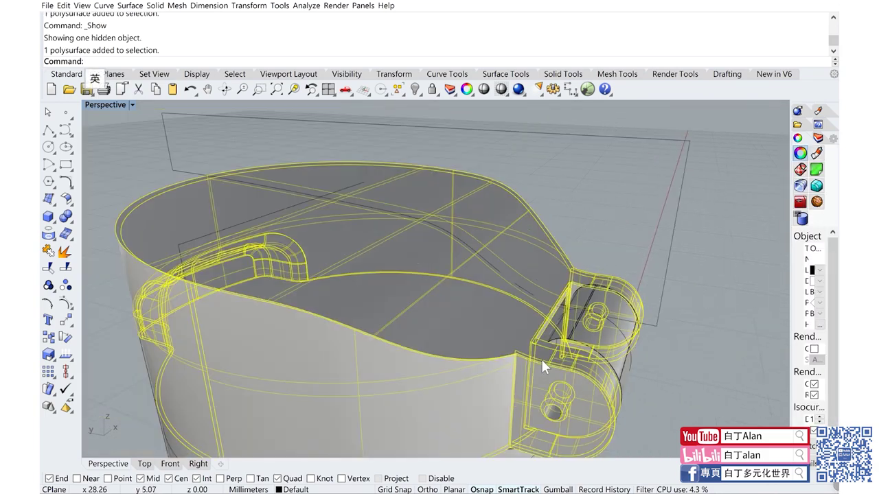
scroll(536, 360, down, 1)
click(583, 261)
scroll(584, 261, down, 2)
mouse_move(583, 262)
right_down()
mouse_move(589, 270)
mouse_move(573, 298)
right_up()
scroll(573, 298, up, 3)
scroll(570, 316, down, 1)
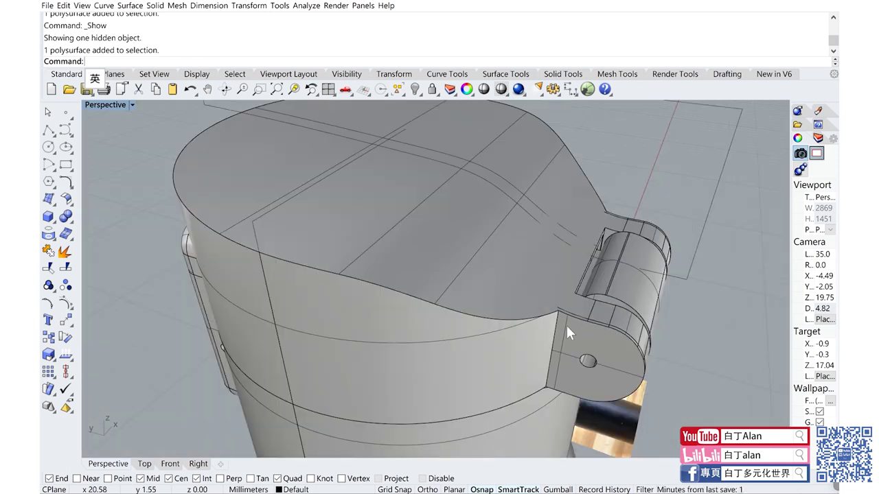
scroll(566, 324, down, 1)
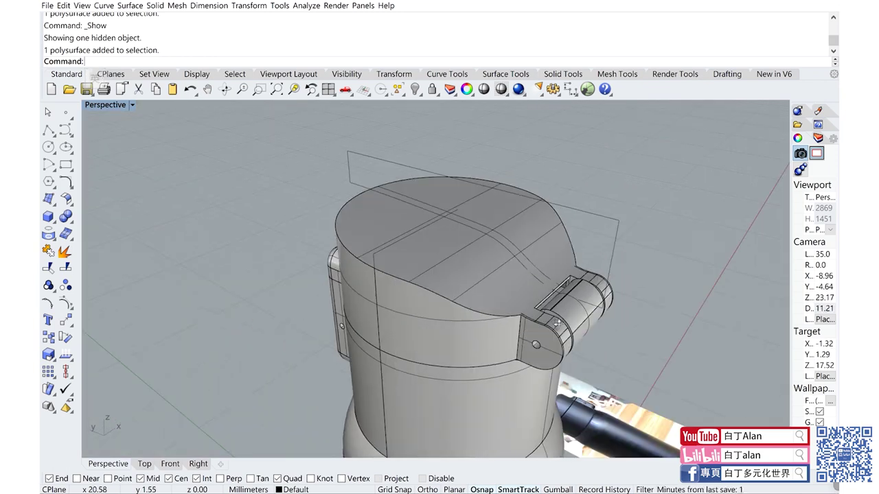
click(71, 224)
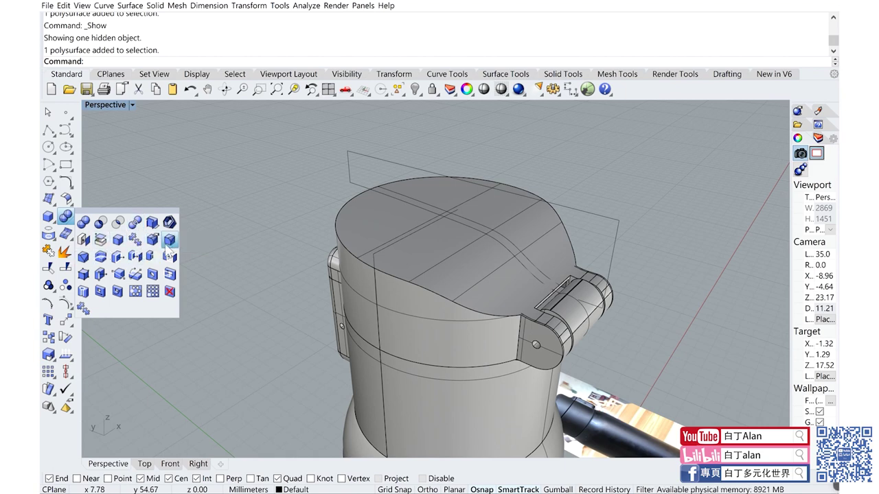
Step: FilletEdge the lid's top rim edges with radius 0.2
click(167, 249)
click(416, 283)
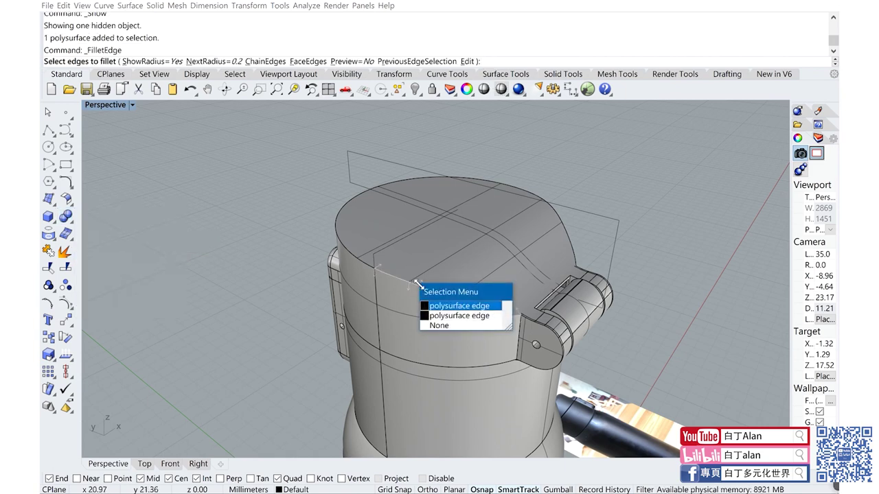
click(493, 306)
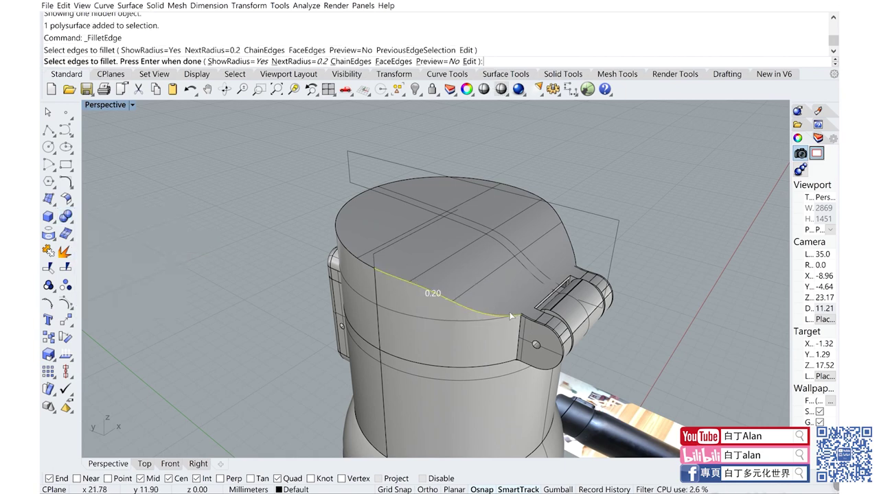
click(357, 264)
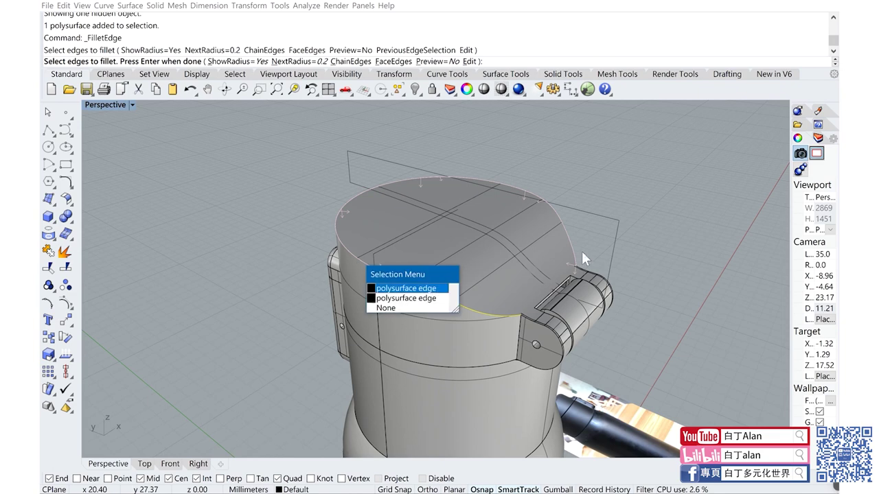
click(434, 287)
key(Return)
key(Return)
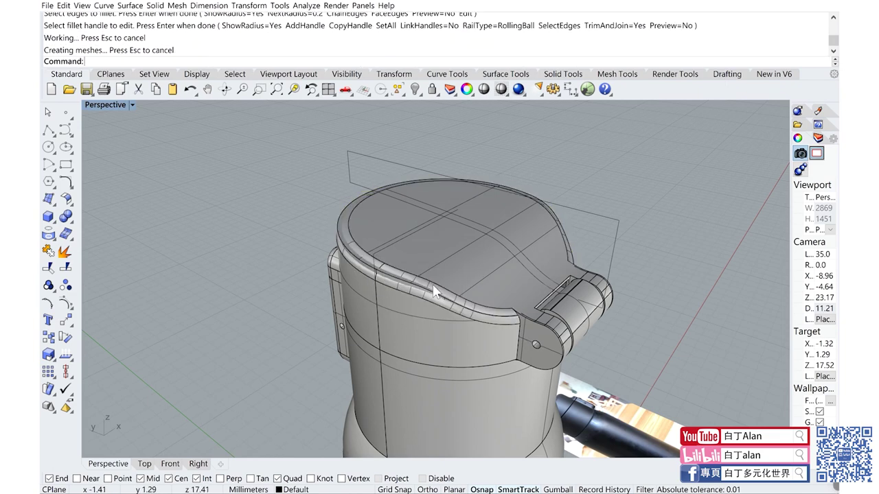
Step: Orbit around the cap to check the 0.2 fillet and bring the hinge to the right
scroll(433, 291, up, 3)
scroll(405, 284, down, 3)
click(423, 254)
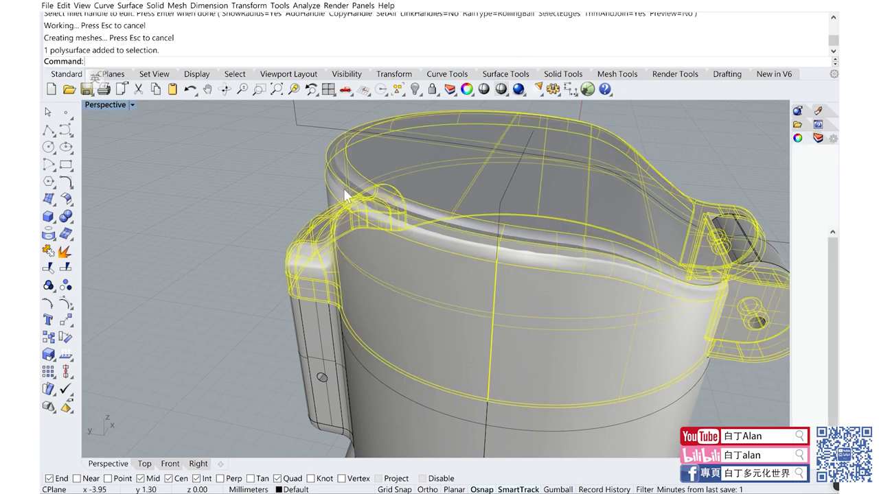
click(279, 188)
right_drag(497, 242, 606, 245)
scroll(549, 281, up, 3)
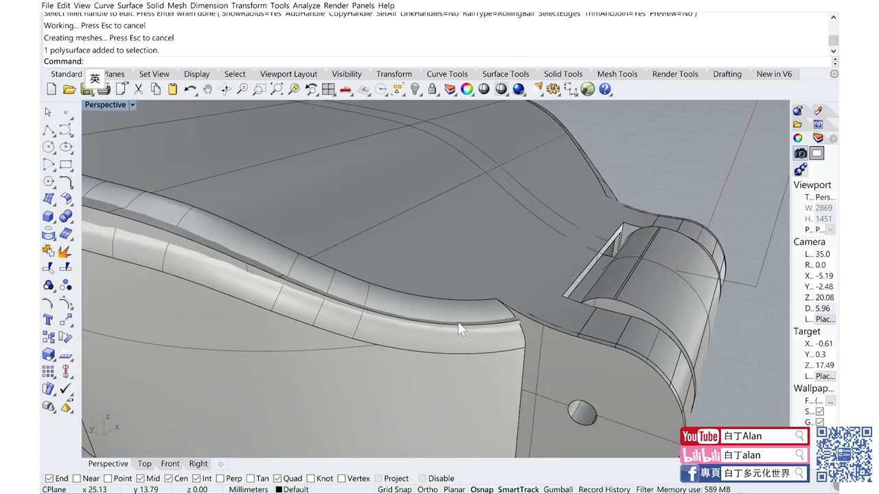
scroll(495, 319, down, 2)
scroll(496, 319, down, 1)
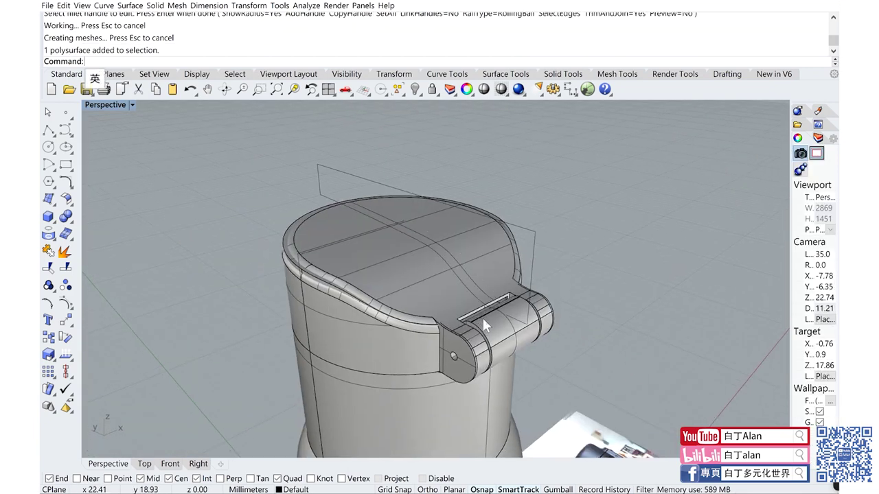
right_drag(483, 318, 497, 316)
right_drag(456, 277, 516, 216)
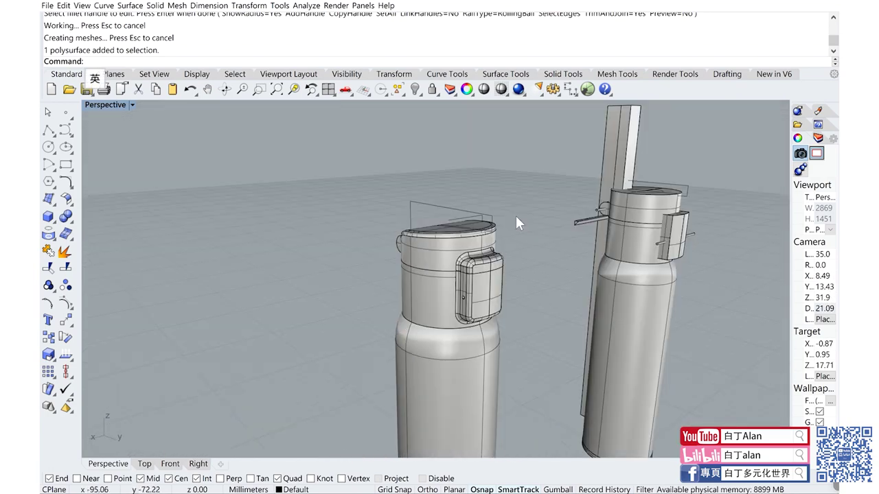
scroll(467, 251, up, 3)
scroll(609, 260, up, 2)
scroll(549, 258, down, 3)
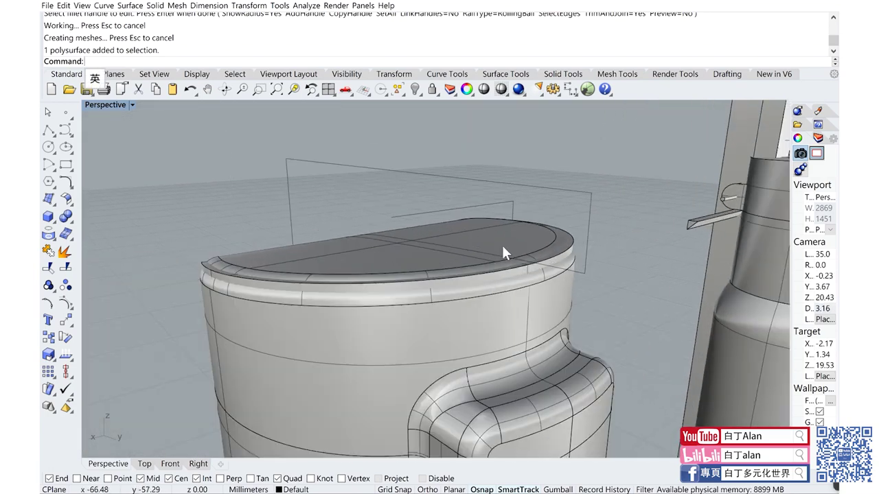
scroll(512, 248, down, 2)
click(516, 242)
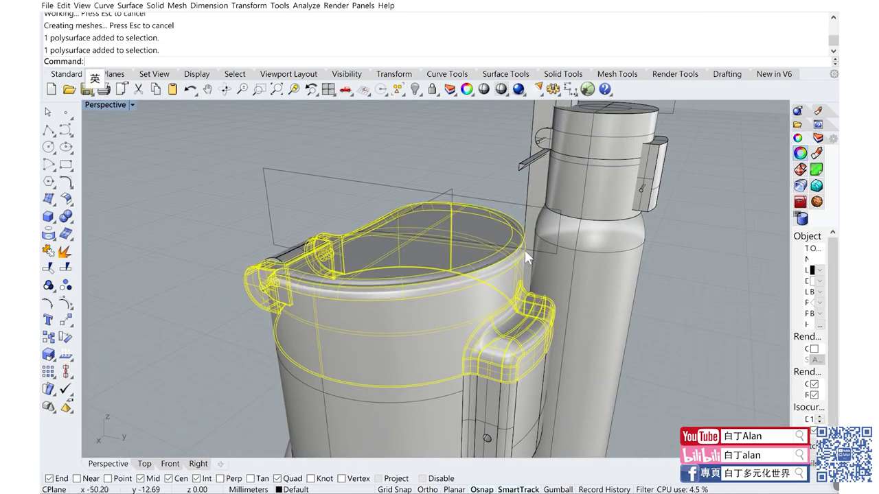
scroll(525, 250, down, 3)
right_drag(469, 201, 475, 295)
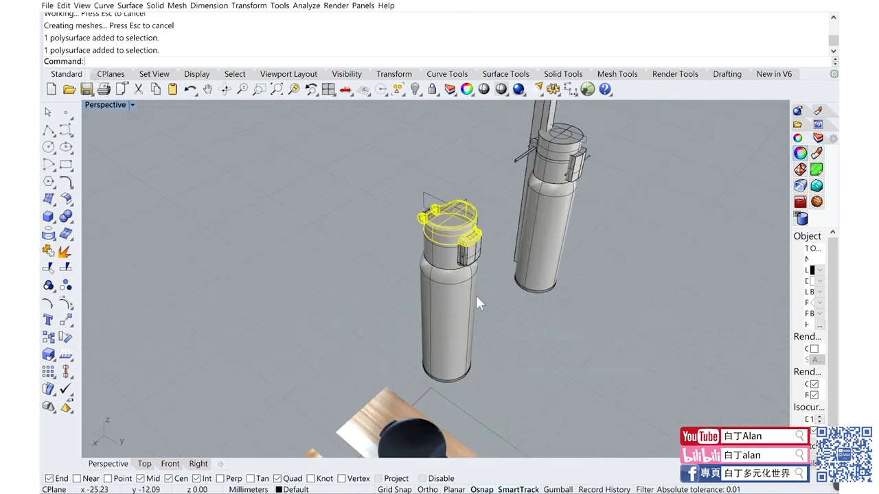
scroll(467, 346, up, 3)
mouse_move(467, 346)
right_down()
mouse_move(461, 306)
mouse_move(469, 373)
right_up()
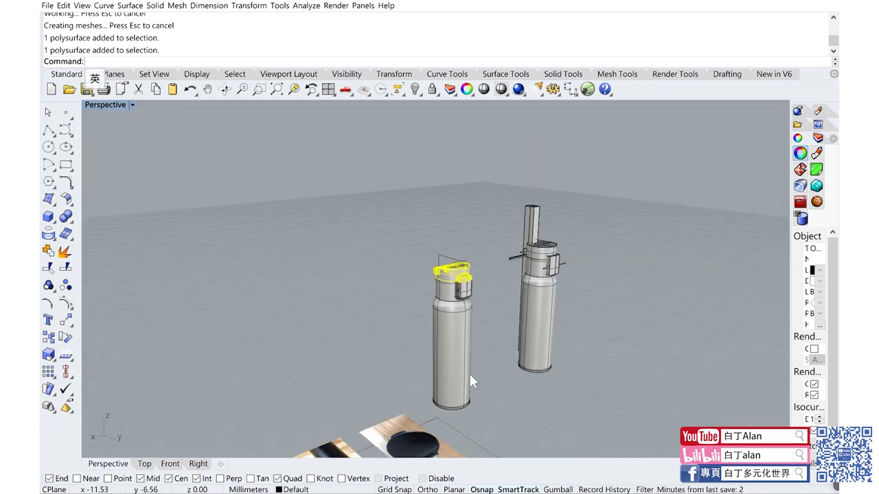
scroll(469, 373, up, 3)
scroll(484, 353, down, 1)
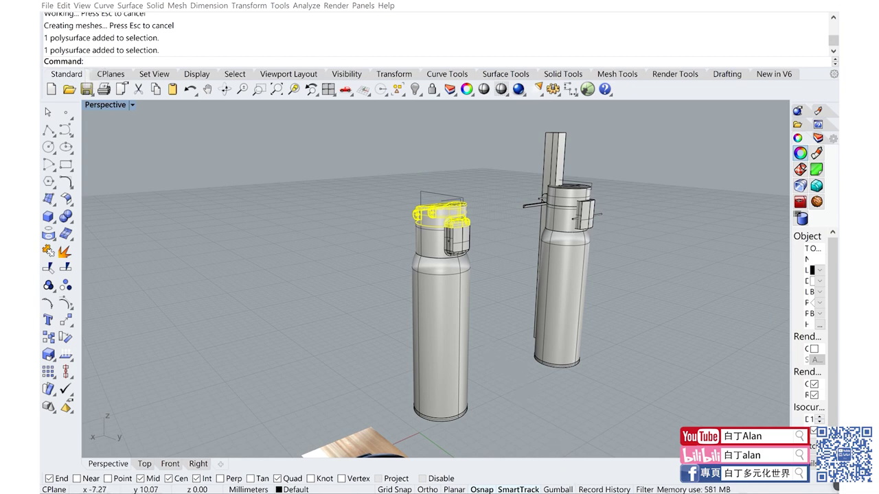
click(813, 485)
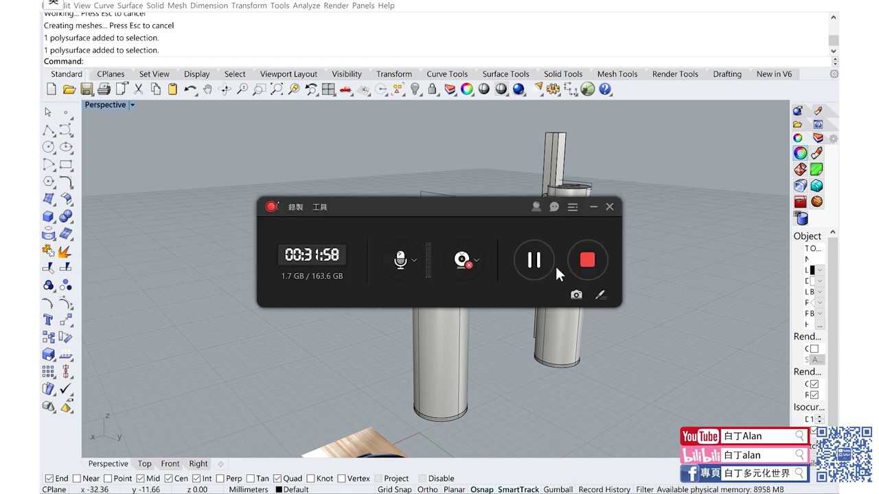